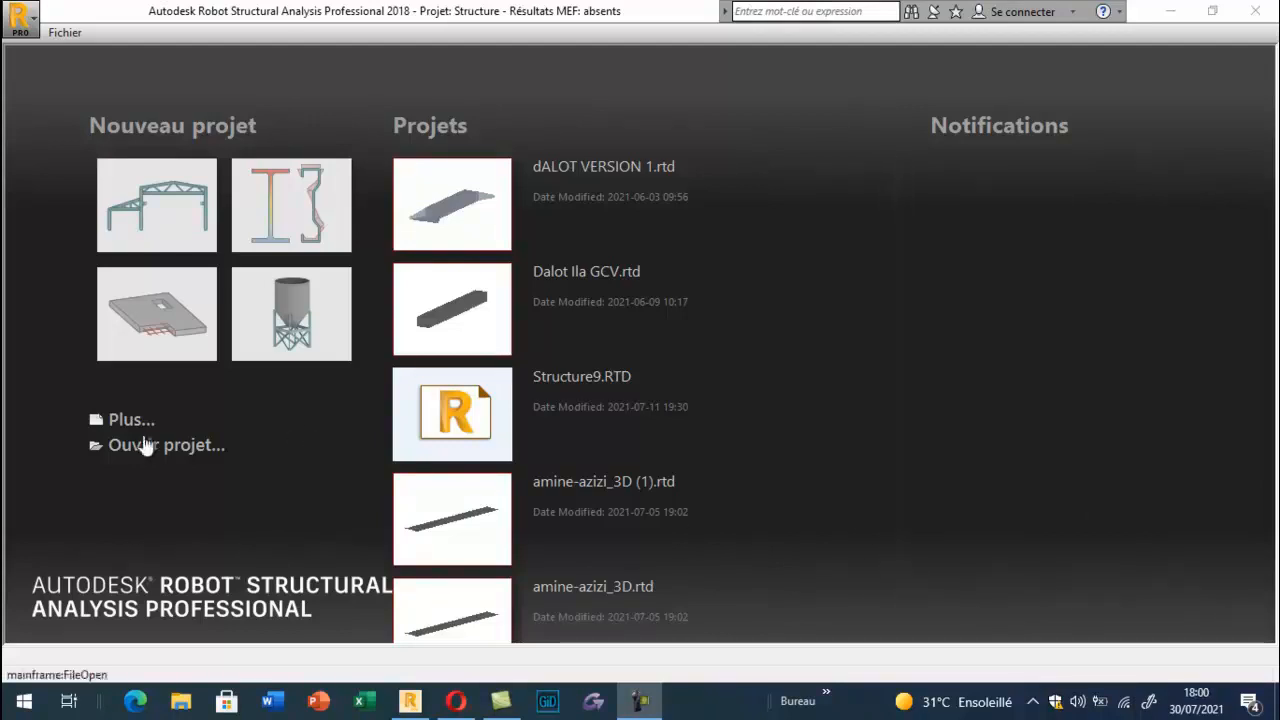
Create a new shell study project (Étude d'une Coque)
click(131, 420)
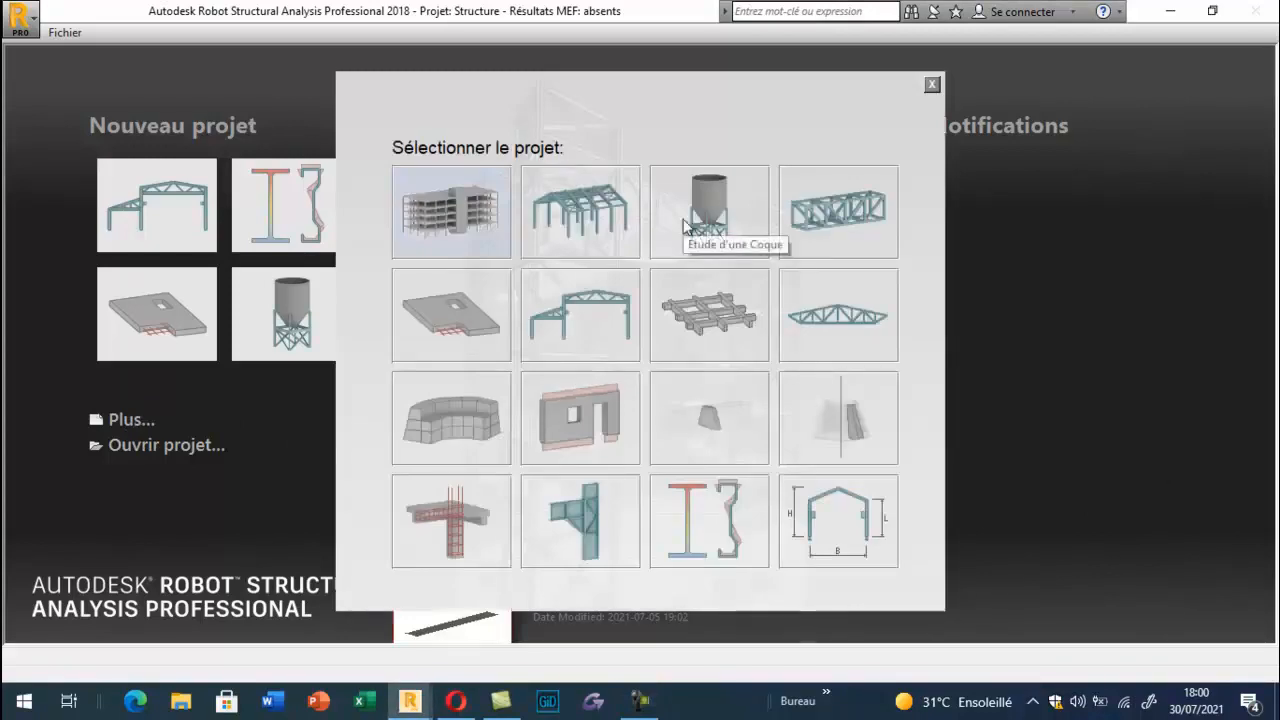
click(684, 222)
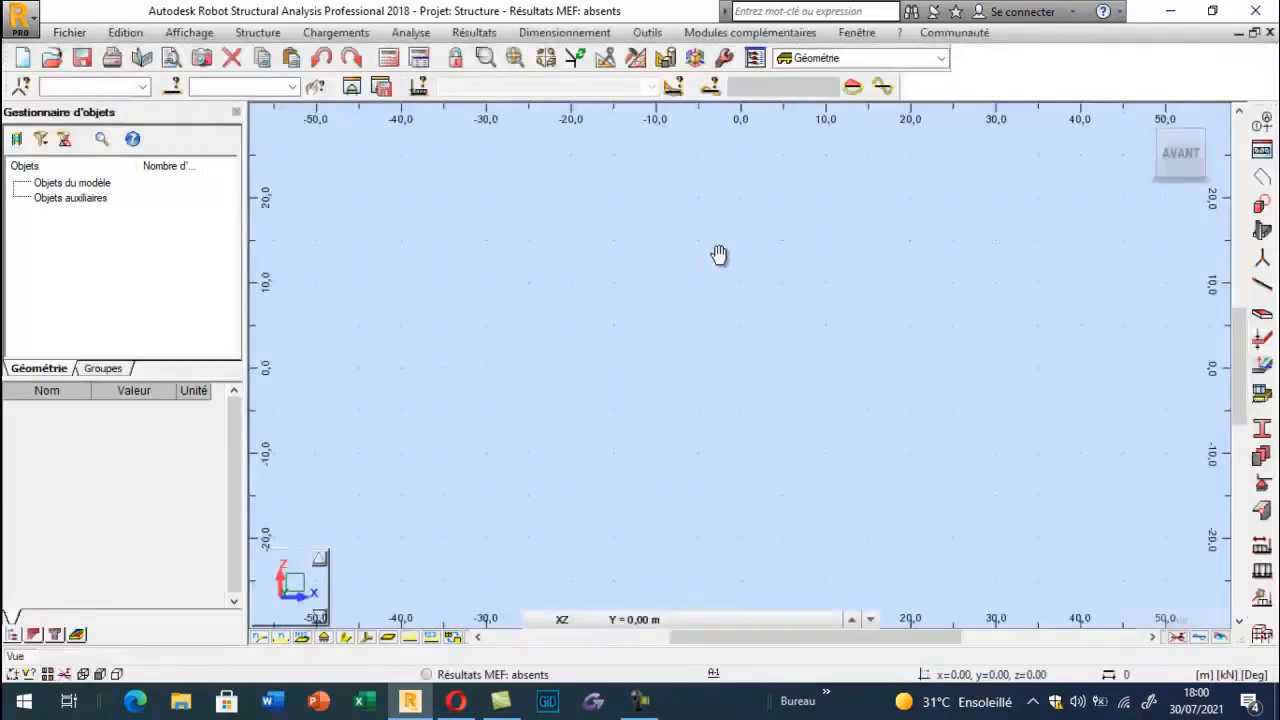
Define the X construction lines starting at 0.00 m with one repetition at 1.8 m spacing
click(1265, 128)
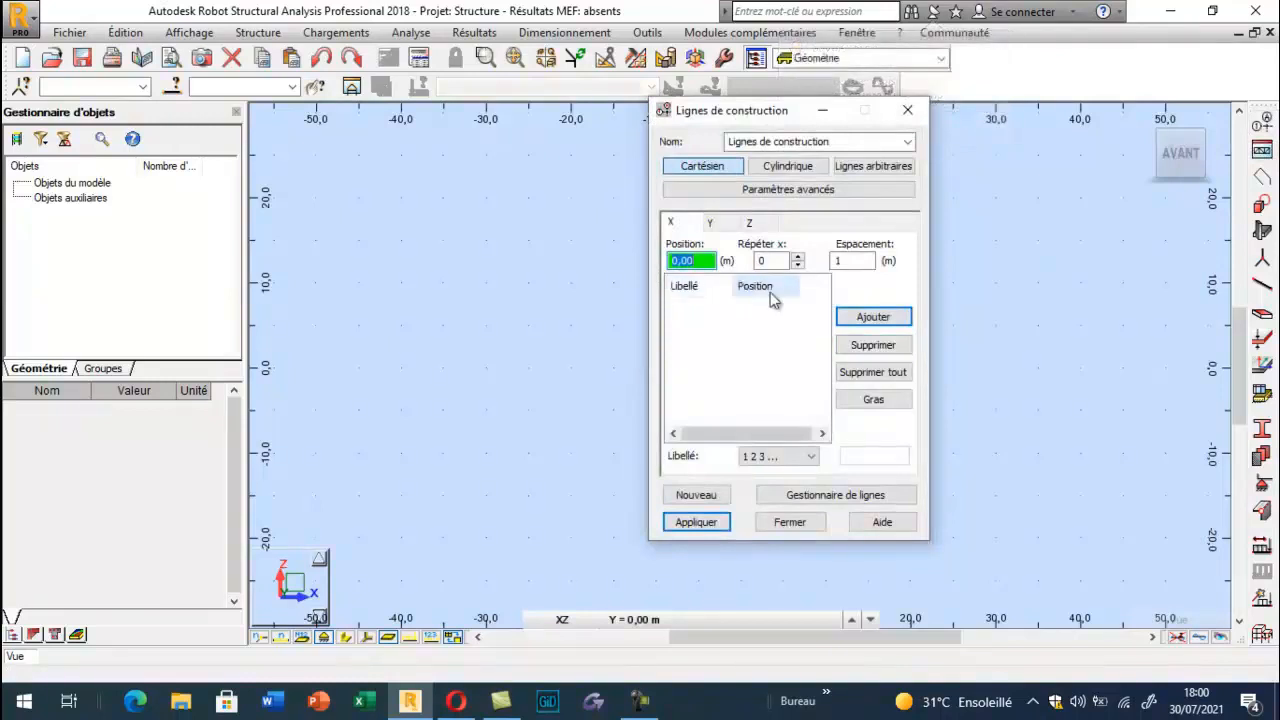
click(799, 259)
key(Tab)
text(1.8)
click(862, 330)
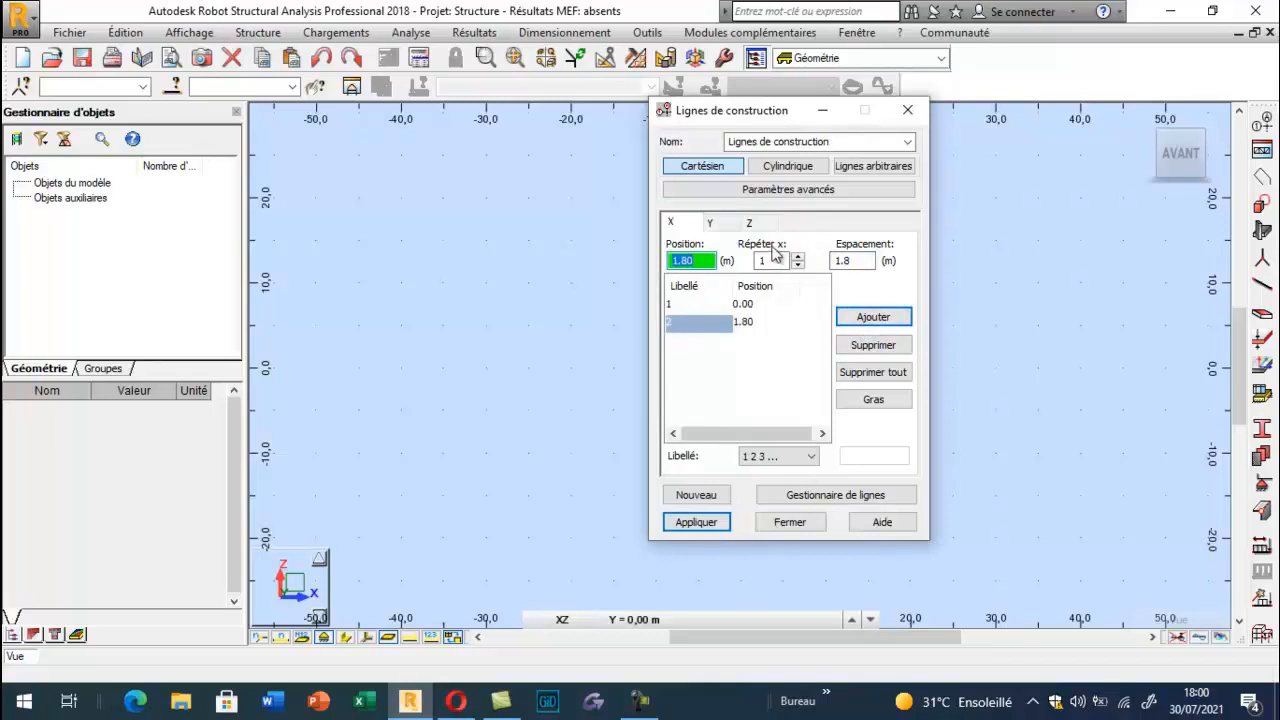
Define the Z construction lines starting at 0.00 m with one repetition at 1.8 m spacing
click(749, 222)
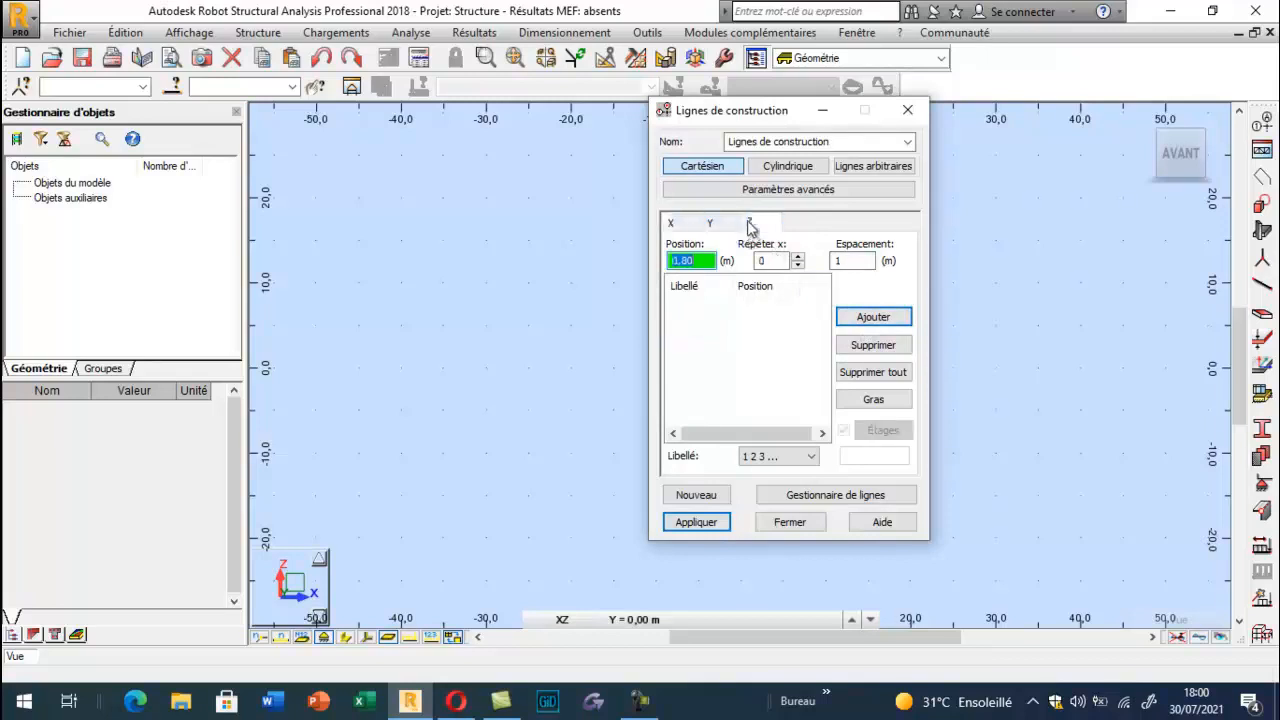
click(797, 264)
key(Tab)
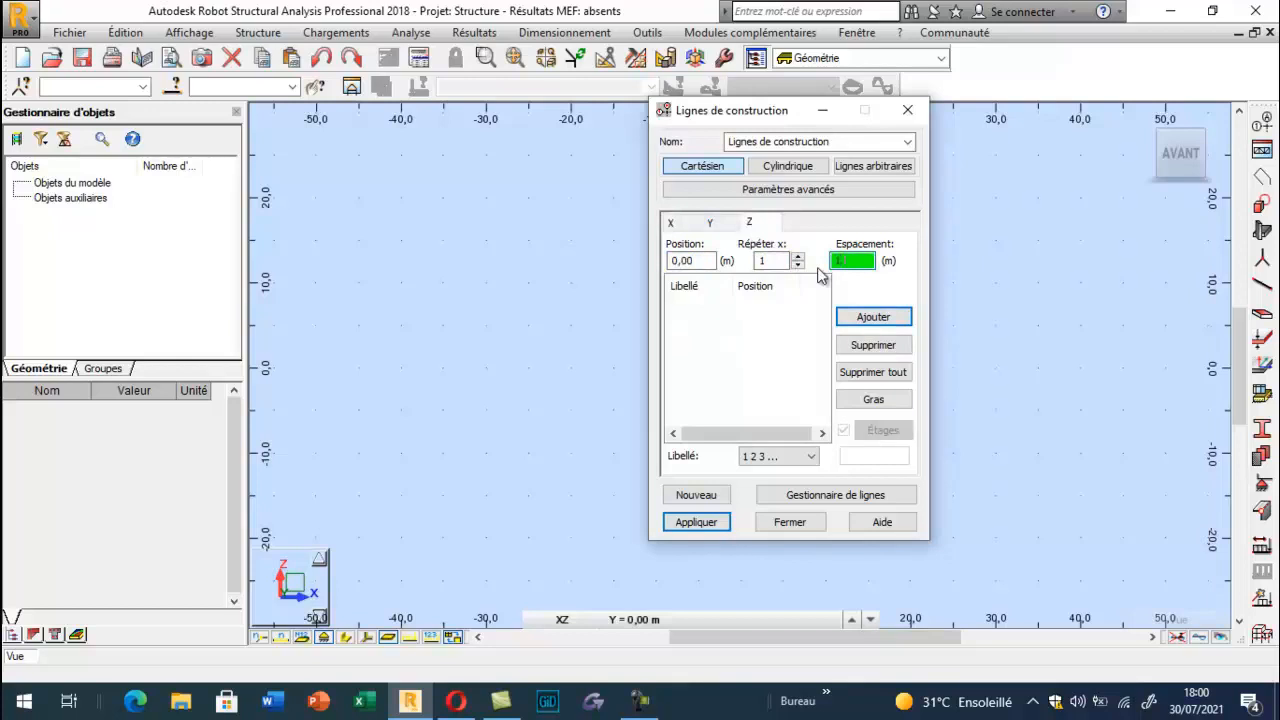
click(860, 322)
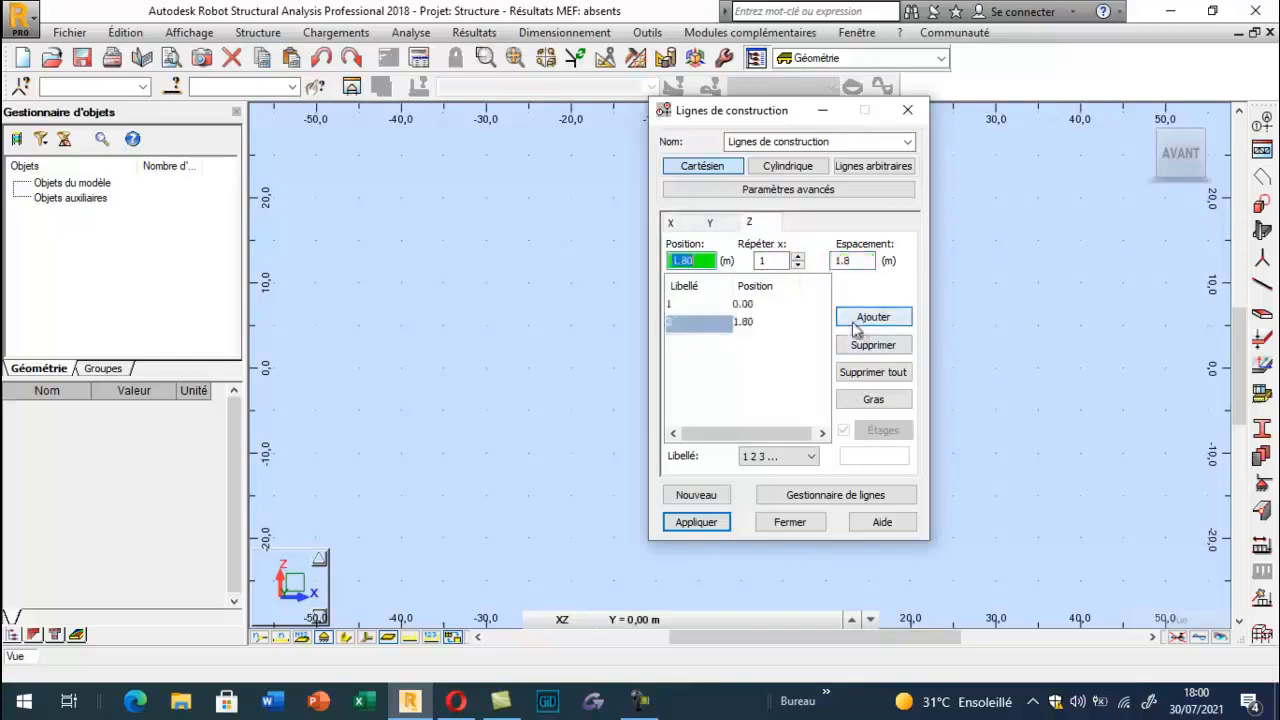
Define the Y construction lines from 0.00 m with one repetition at 9.4 m spacing, labelled A B C
click(710, 223)
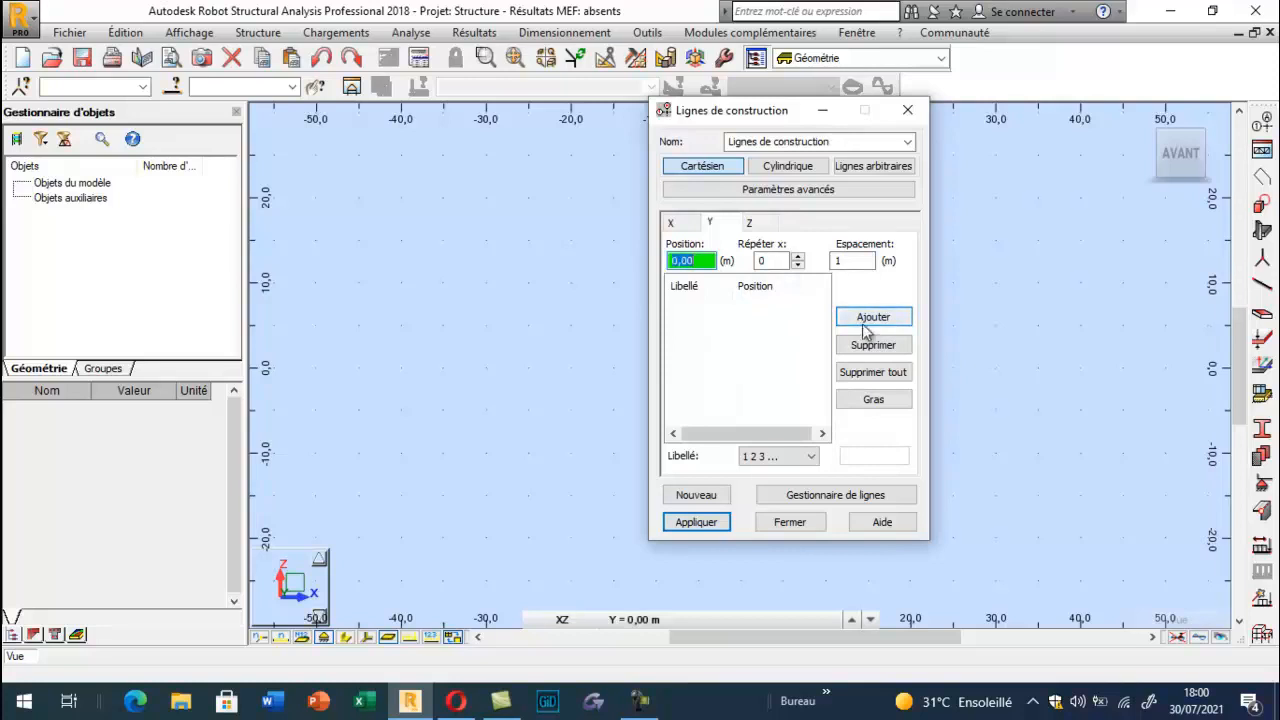
key(Tab)
text(1)
key(Tab)
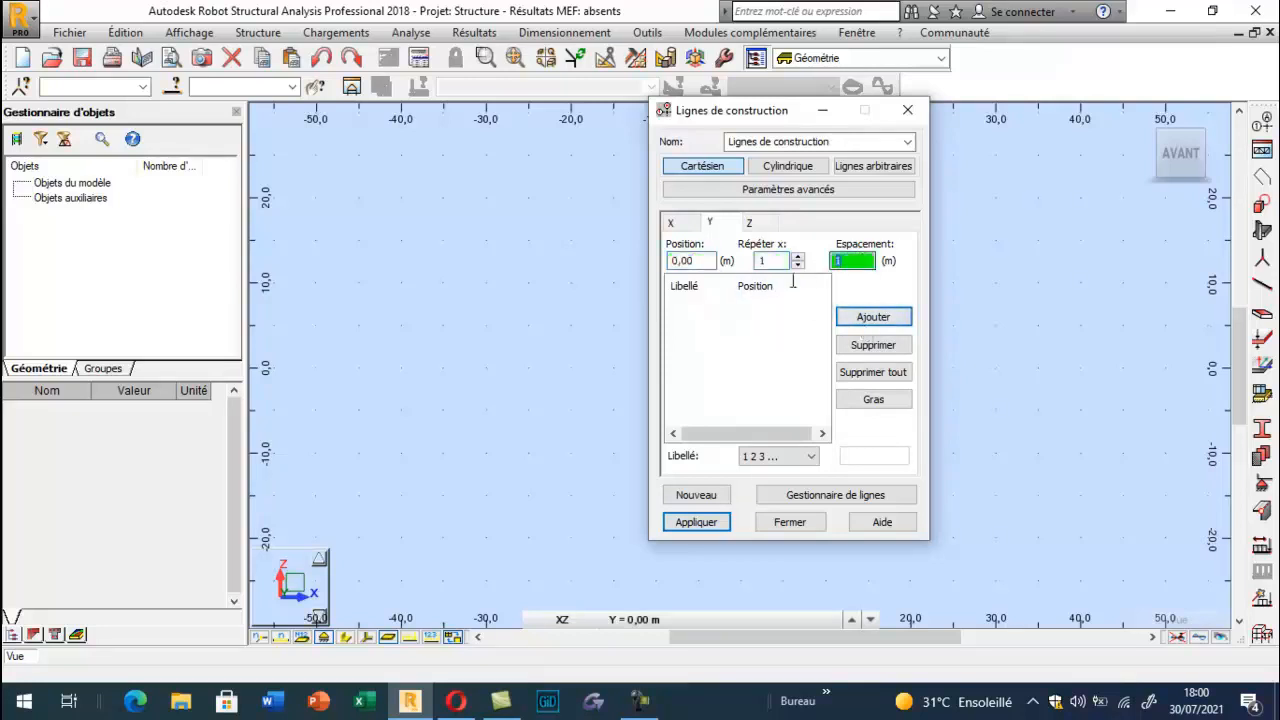
click(778, 456)
click(765, 484)
click(858, 318)
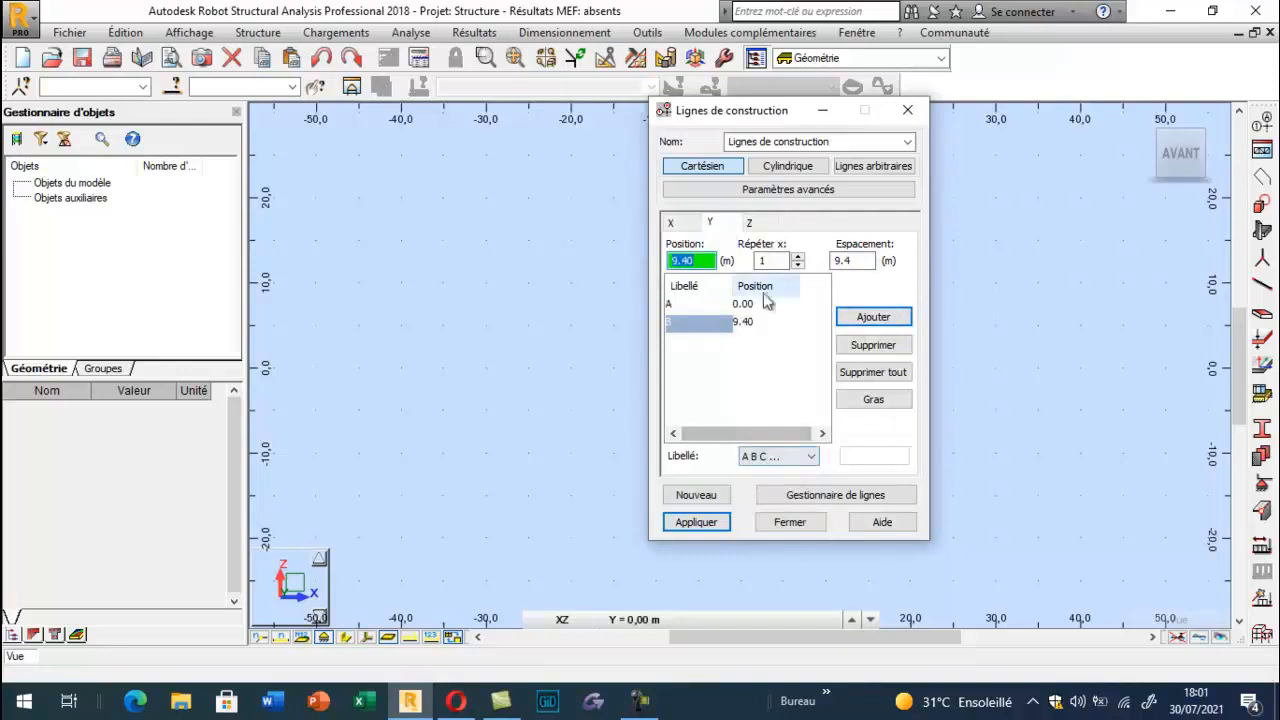
Label the Z construction lines by value (Valeur), add another level at 3.60 m, and apply the grid
click(750, 223)
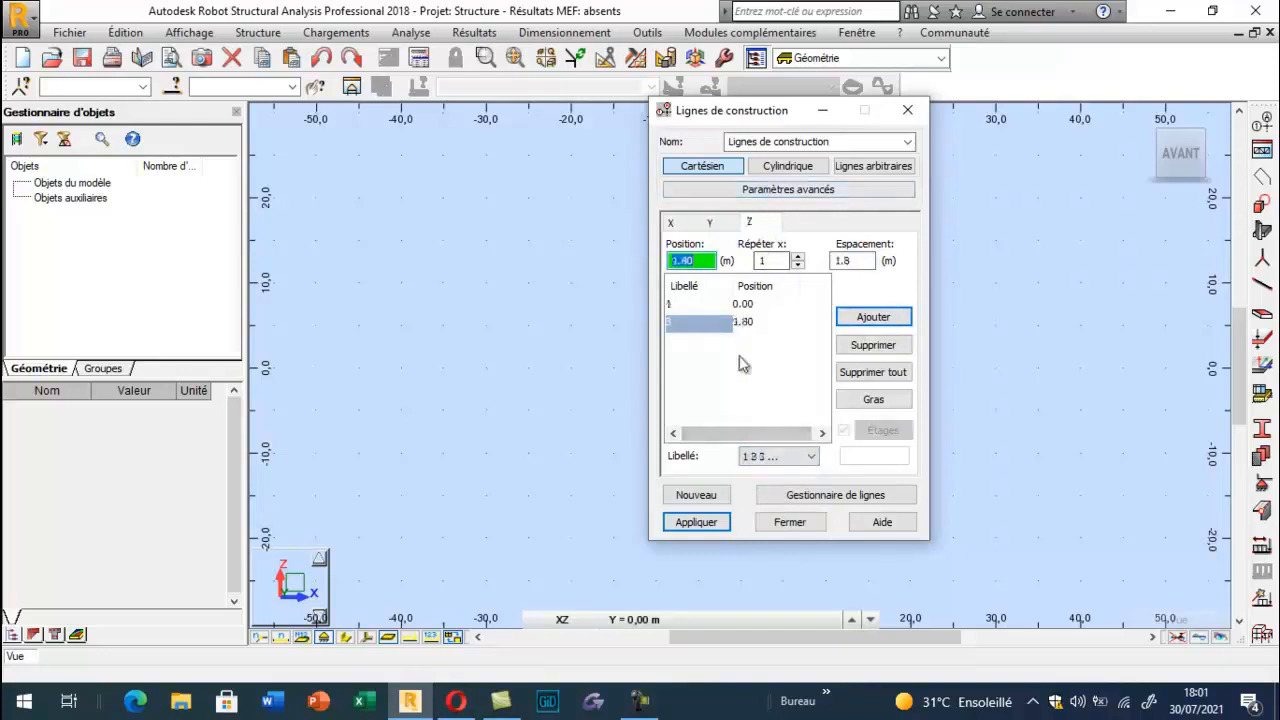
click(765, 456)
click(758, 506)
click(870, 318)
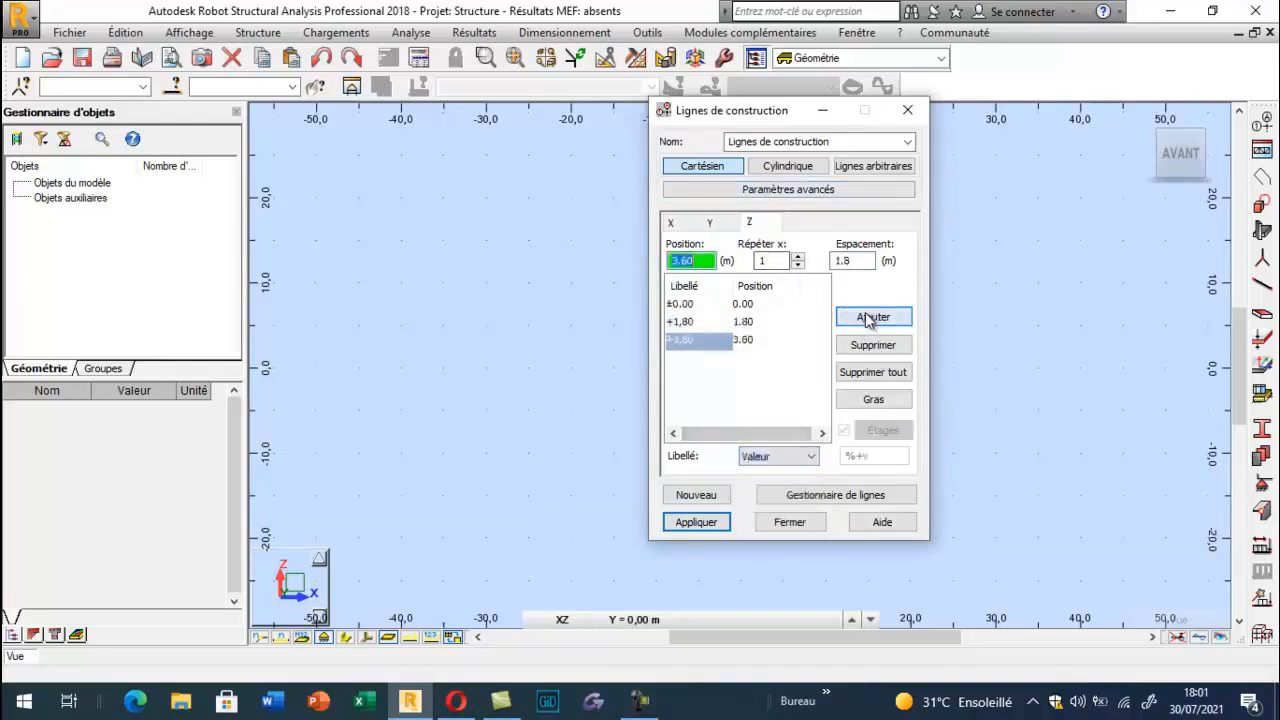
click(696, 521)
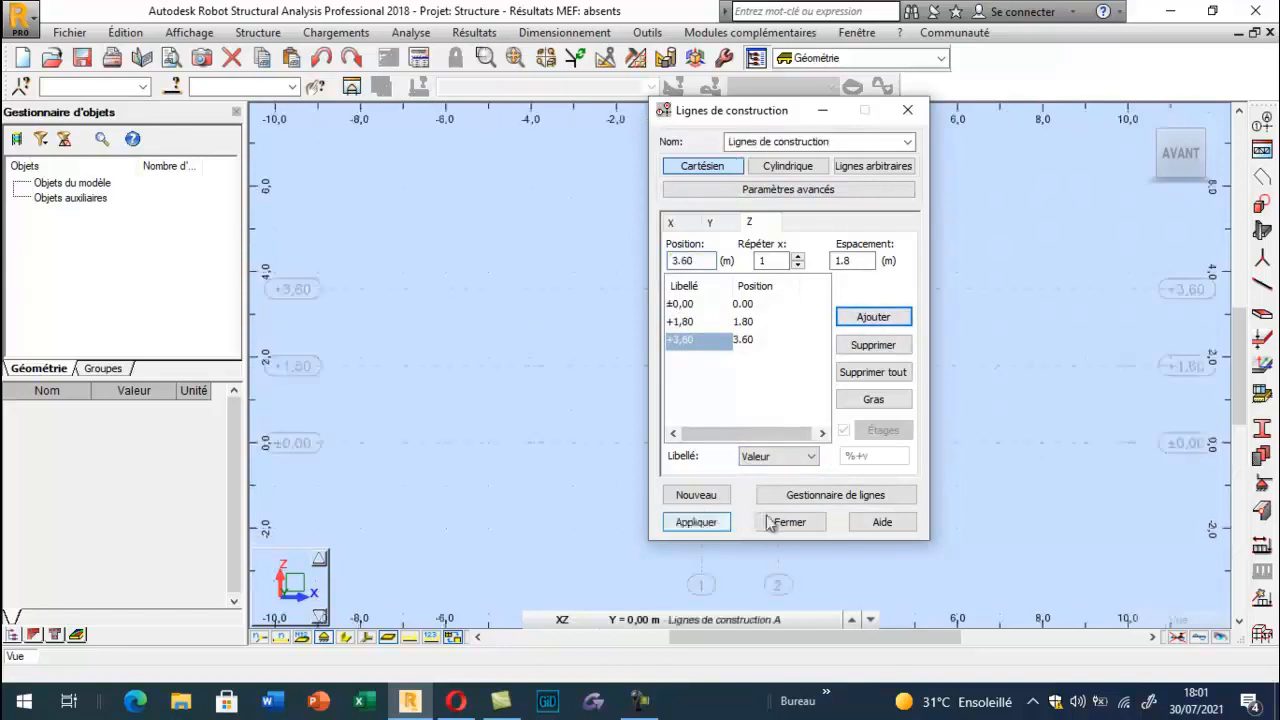
click(770, 521)
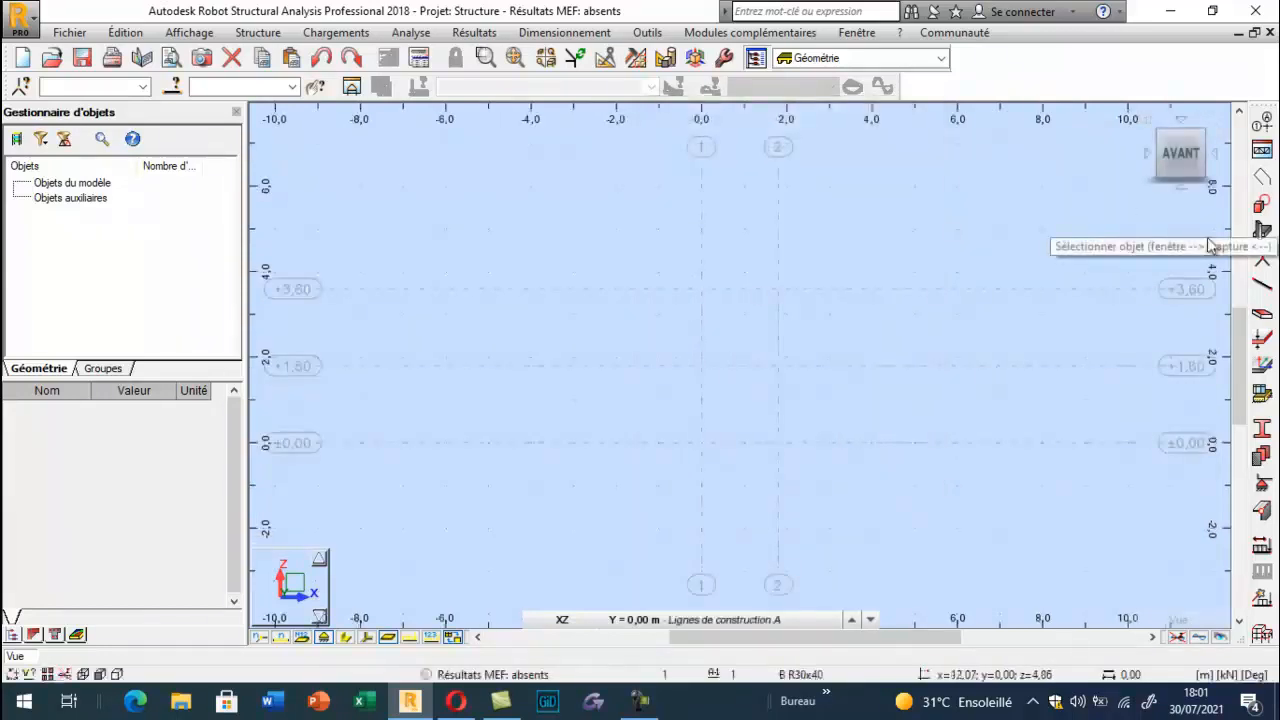
Delete the 3.60 m level from the Z construction lines and apply the change
click(1262, 150)
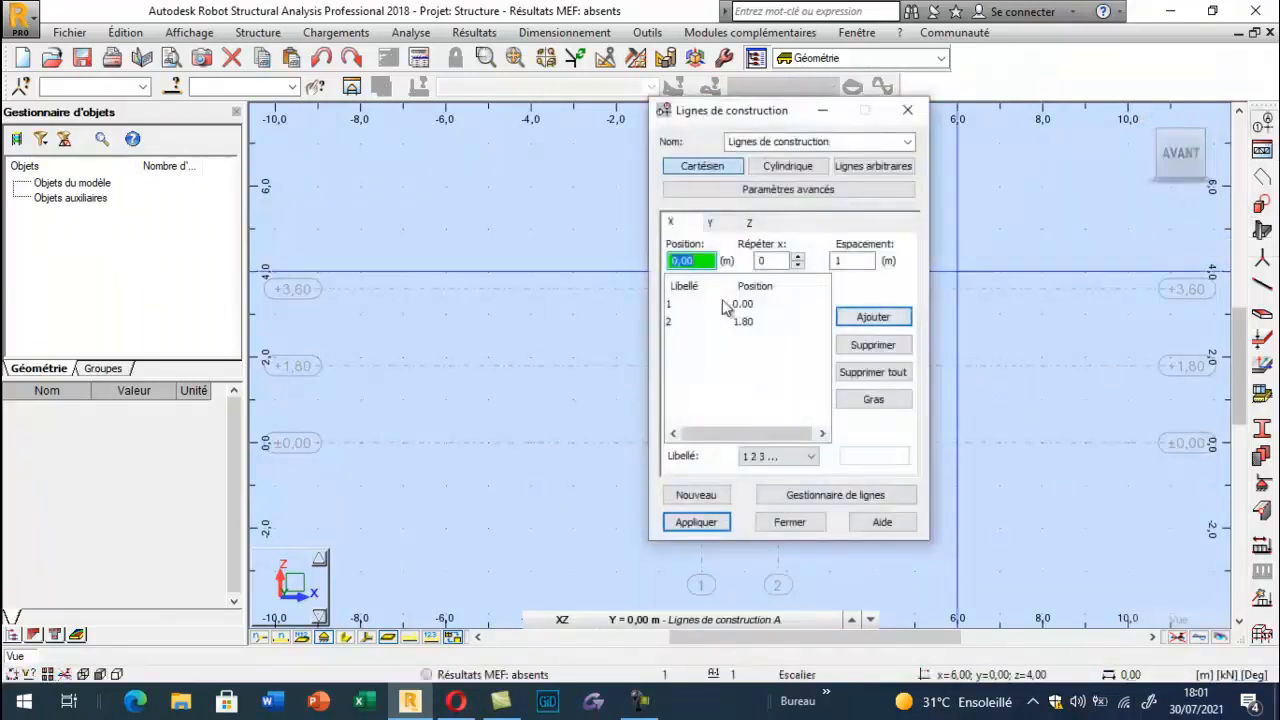
click(687, 227)
click(710, 222)
click(750, 221)
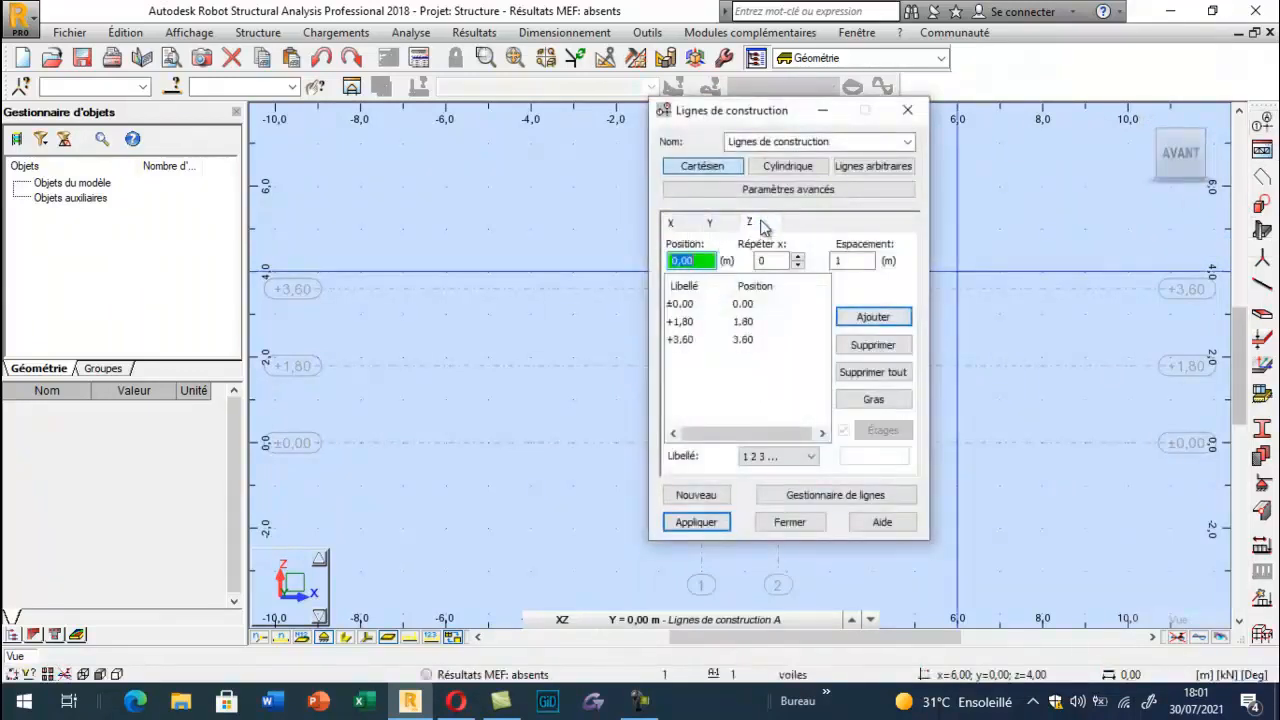
click(682, 340)
click(873, 345)
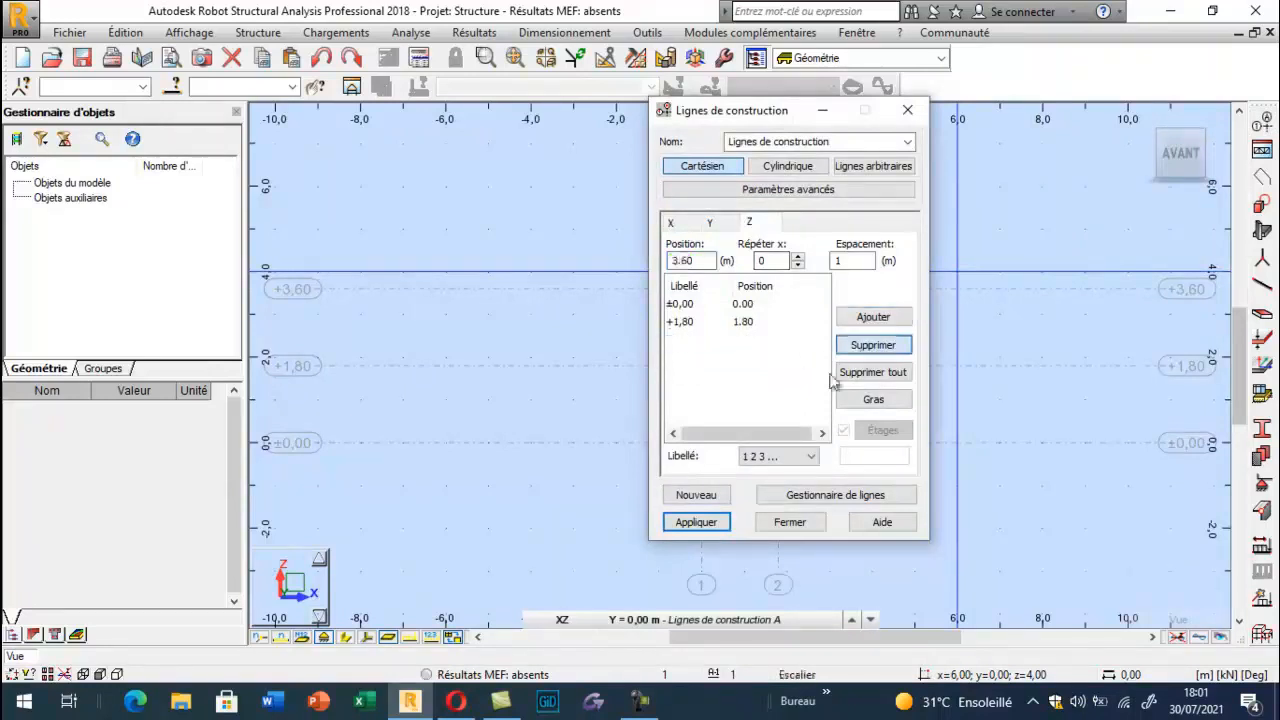
click(697, 522)
click(780, 523)
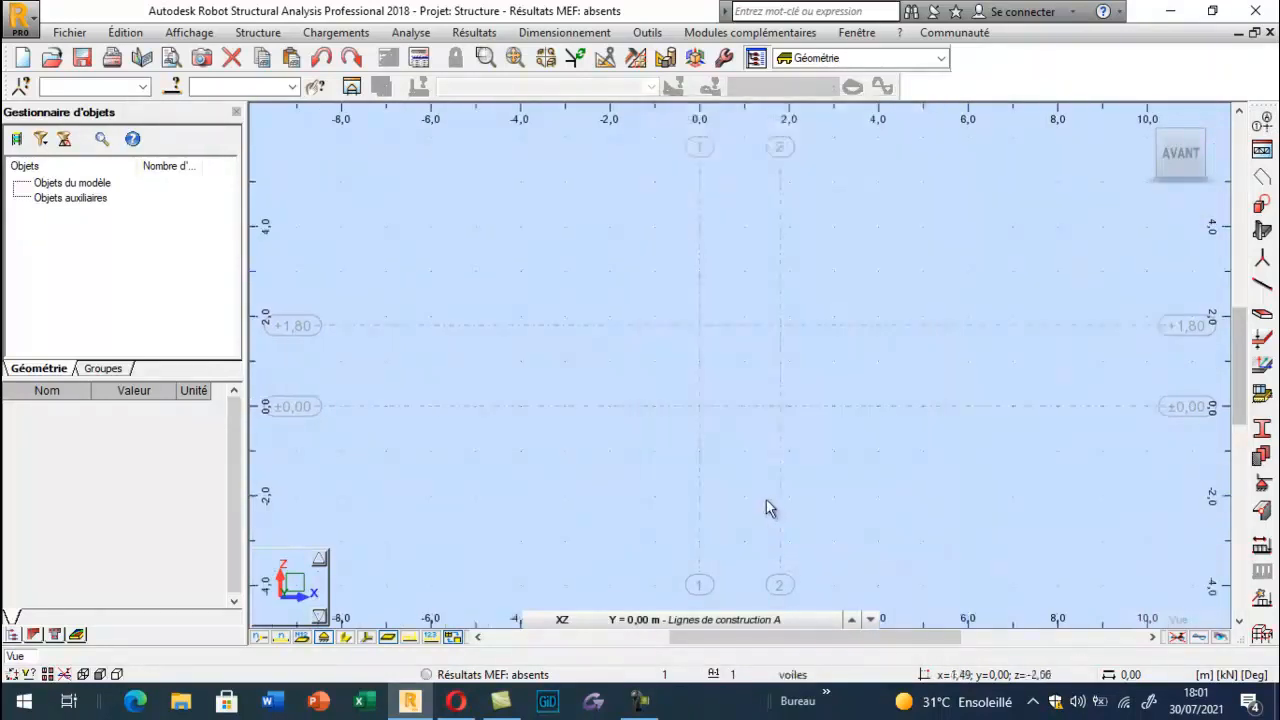
click(1261, 149)
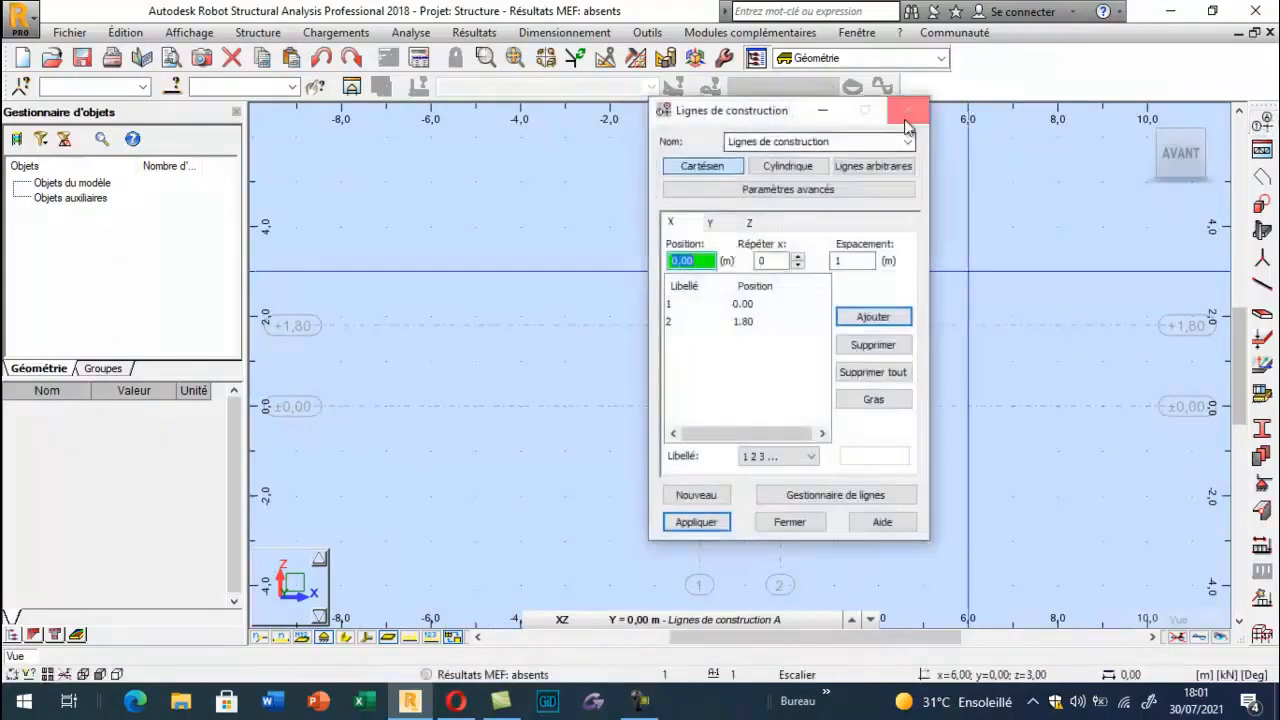
click(907, 110)
Draw the bottom slab as a three-point rectangular panel through (0; 0; 0), (0; 9.40; 0) and (1.80; 9.40; 0)
click(1148, 127)
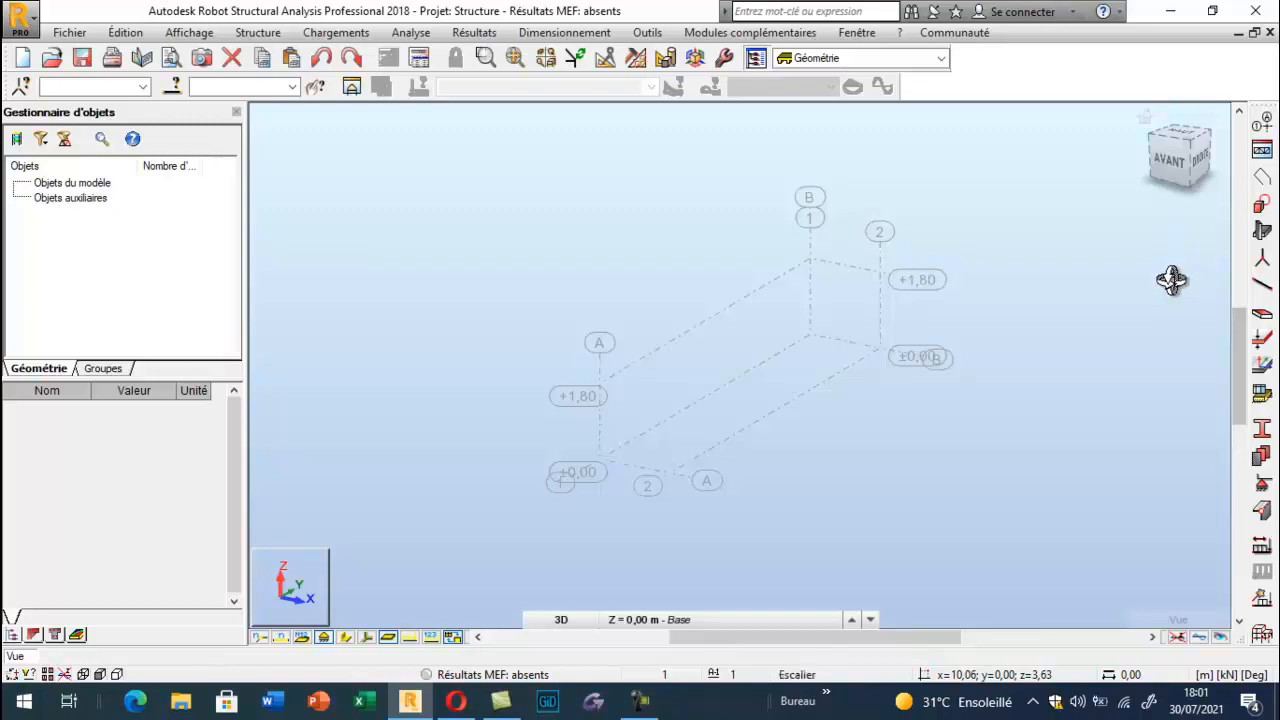
click(1258, 230)
click(1064, 196)
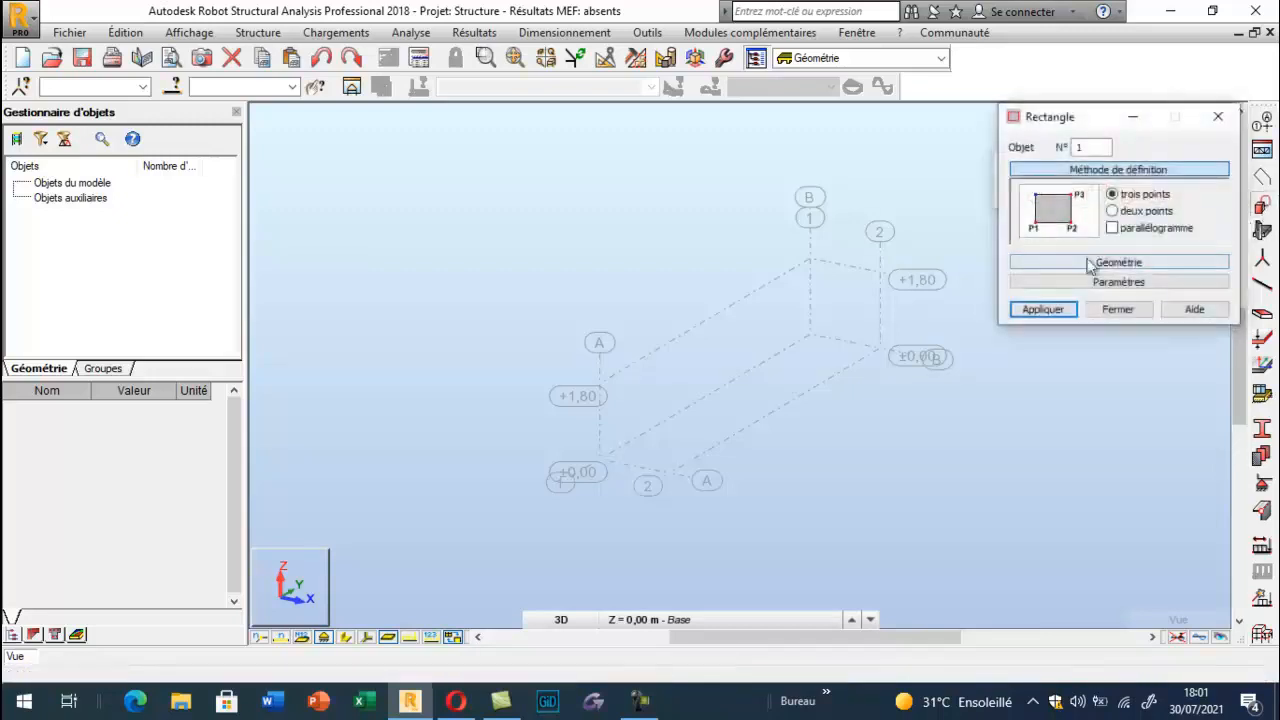
click(1100, 282)
click(1146, 308)
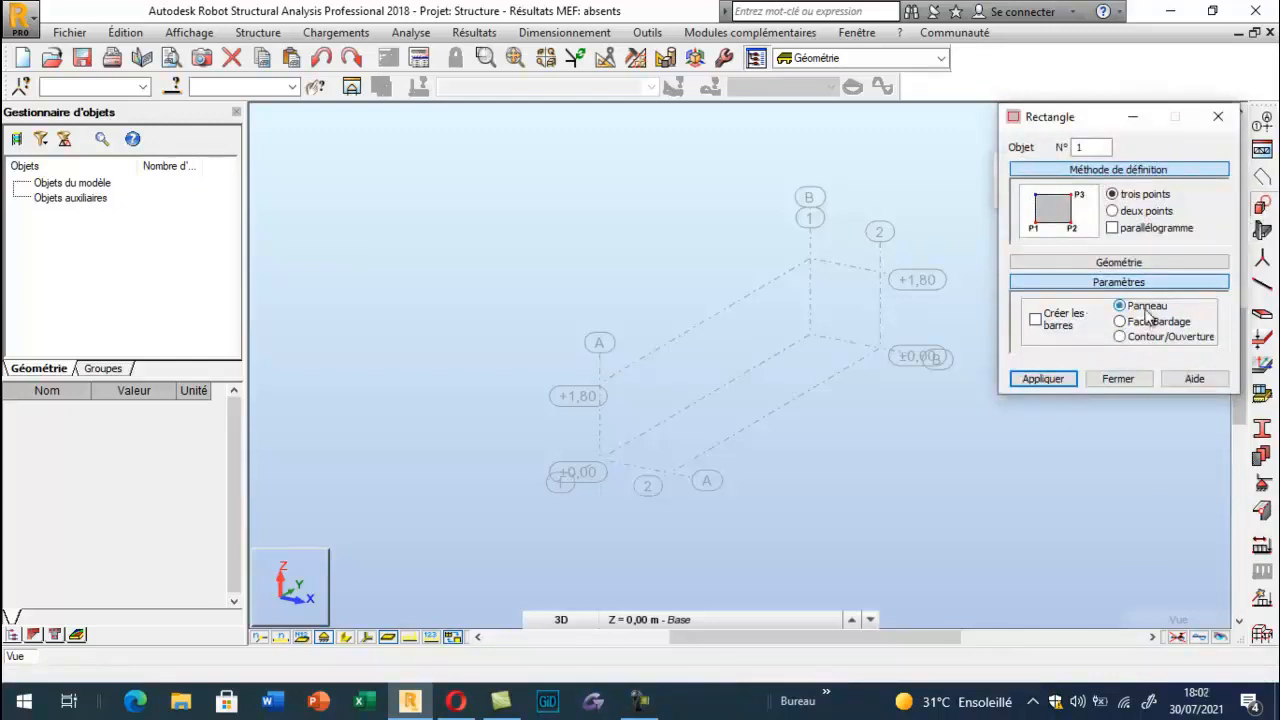
click(1128, 262)
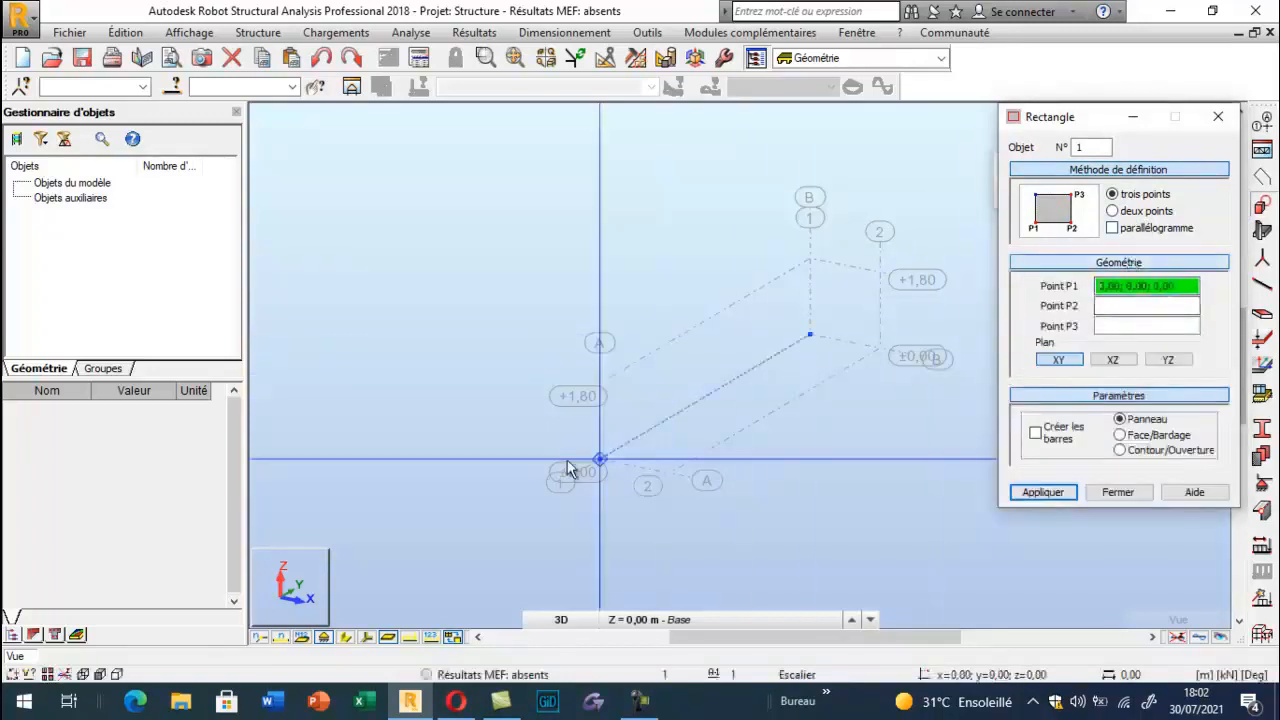
click(599, 460)
click(841, 351)
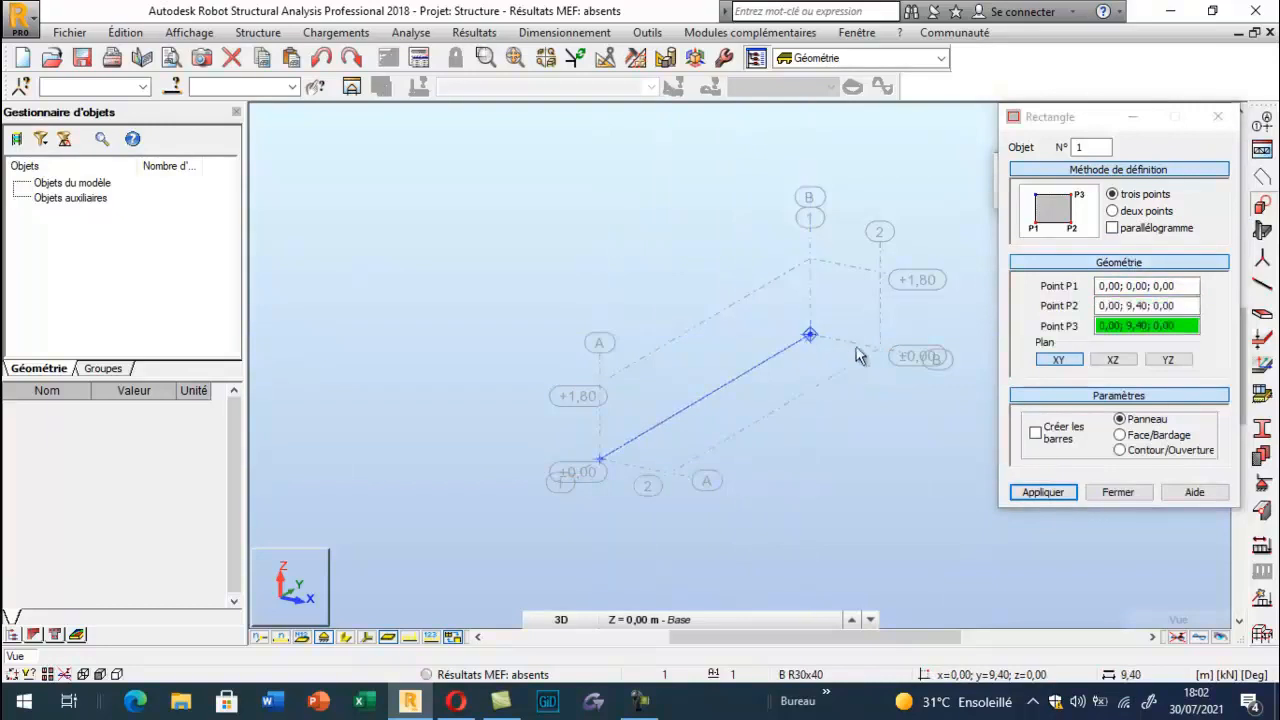
click(876, 354)
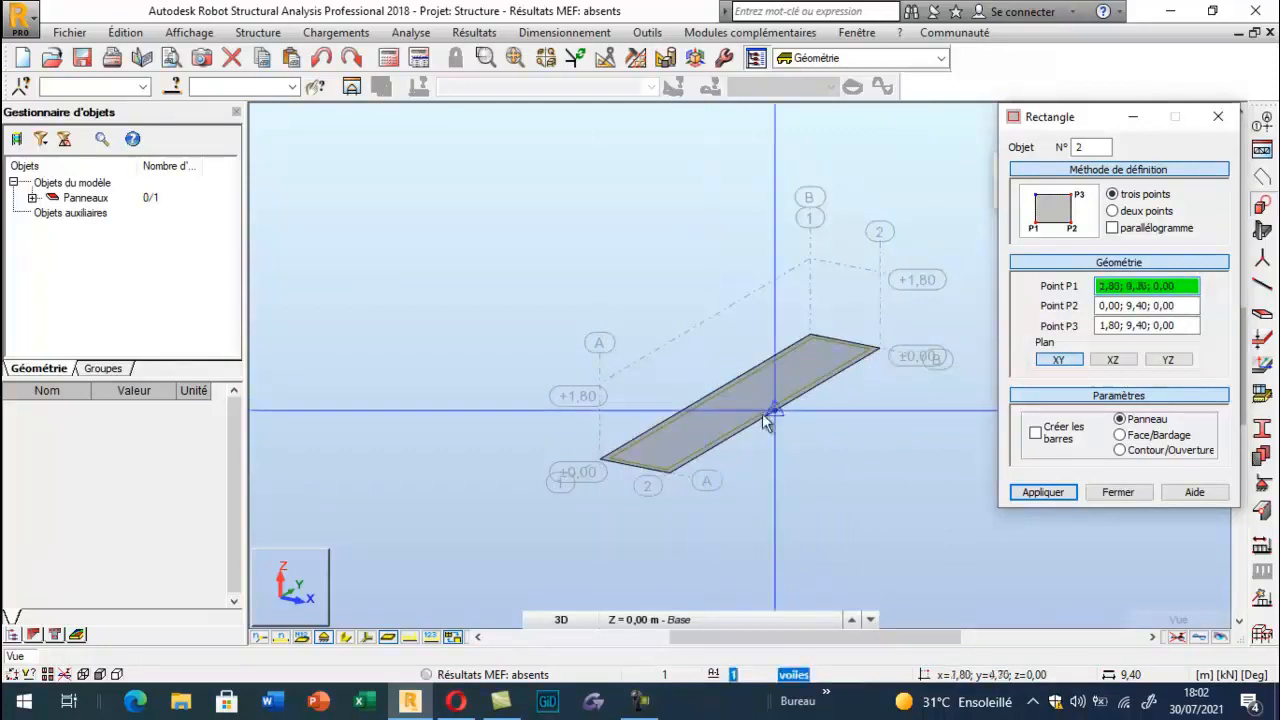
Draw the top slab as a three-point panel through (0; 9.40; 1.80), (0; 0; 1.80) and (1.80; 0; 1.80)
click(810, 261)
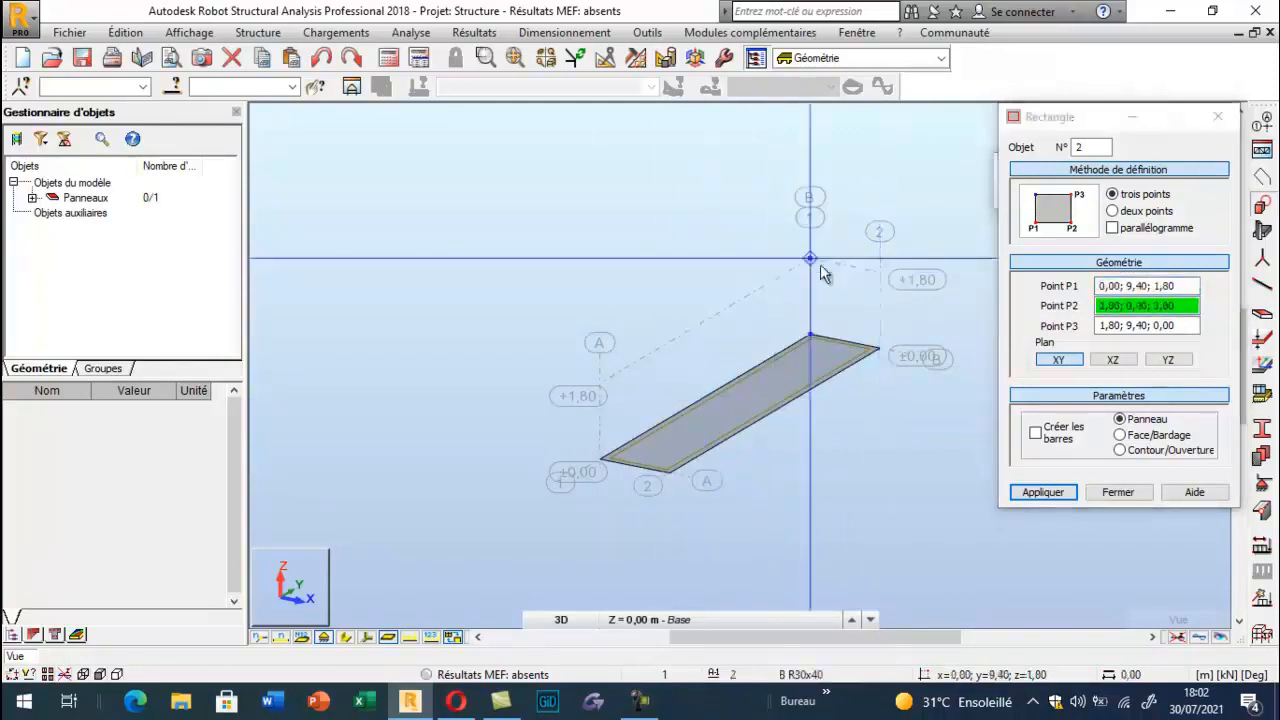
click(600, 383)
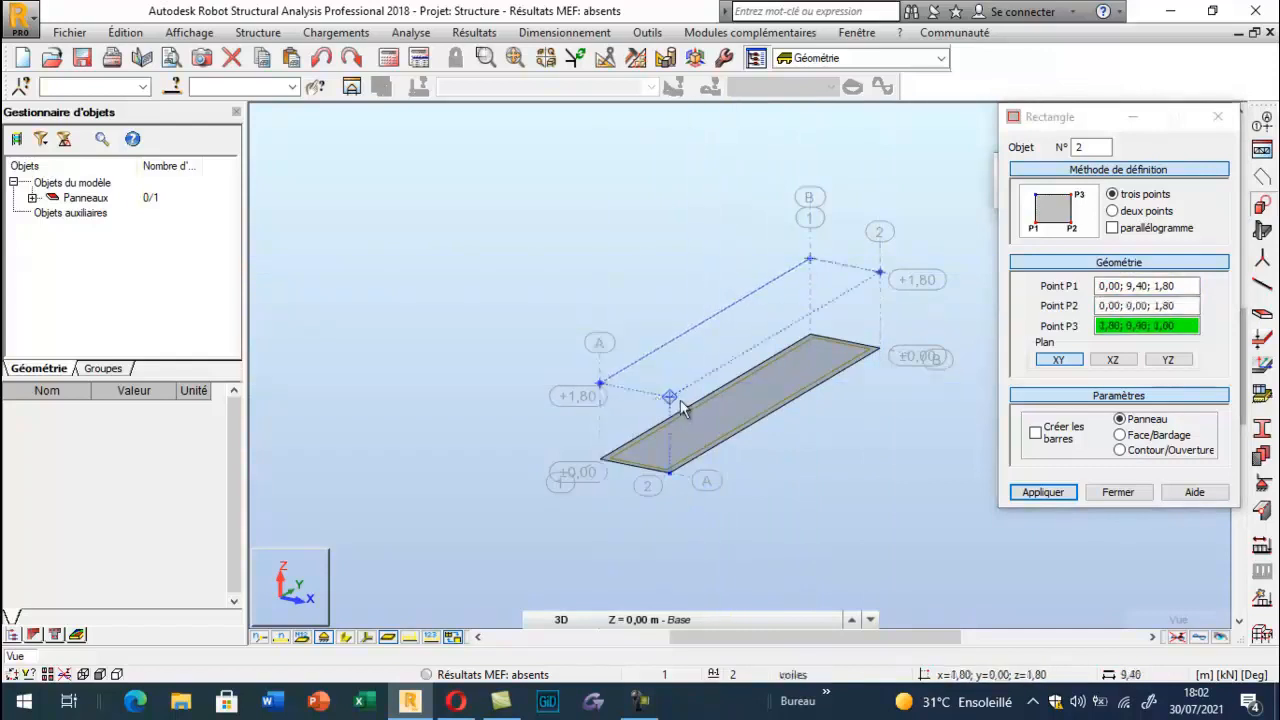
click(680, 401)
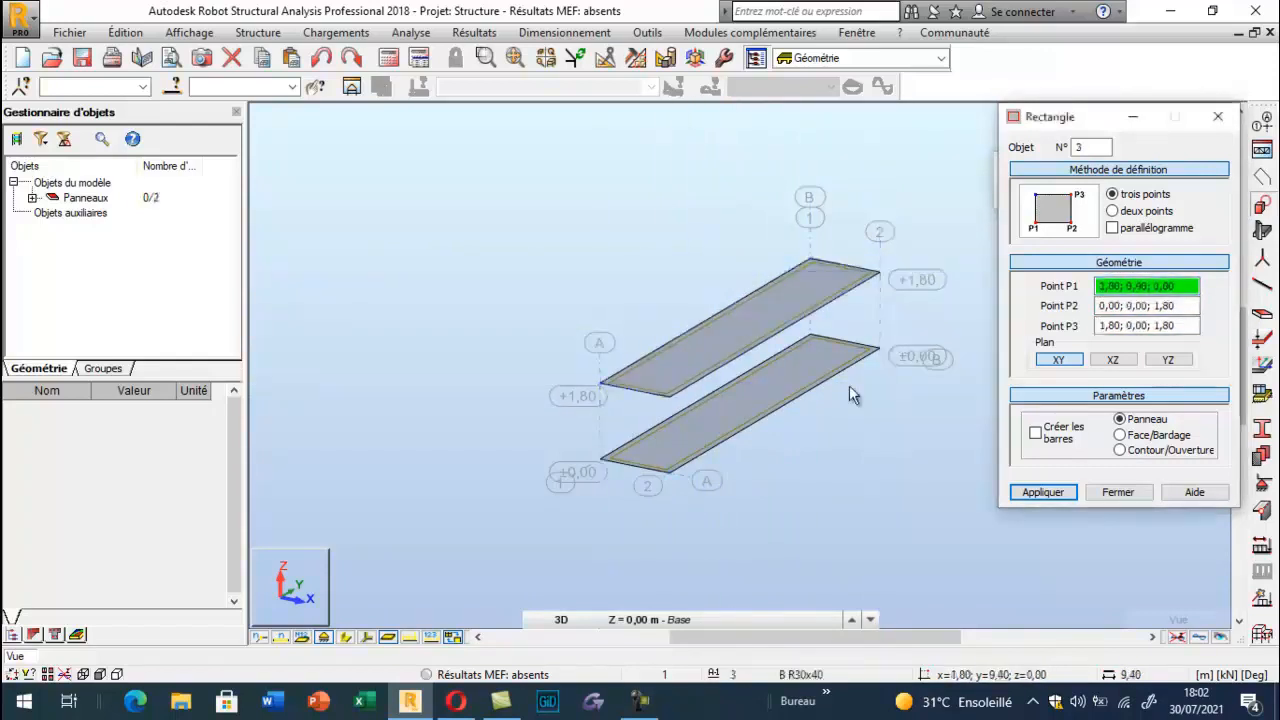
Draw the side wall panel at X = 1.80 m through (1.80; 0; 1.80), (1.80; 9.40; 1.80) and (1.80; 9.40; 0)
click(670, 394)
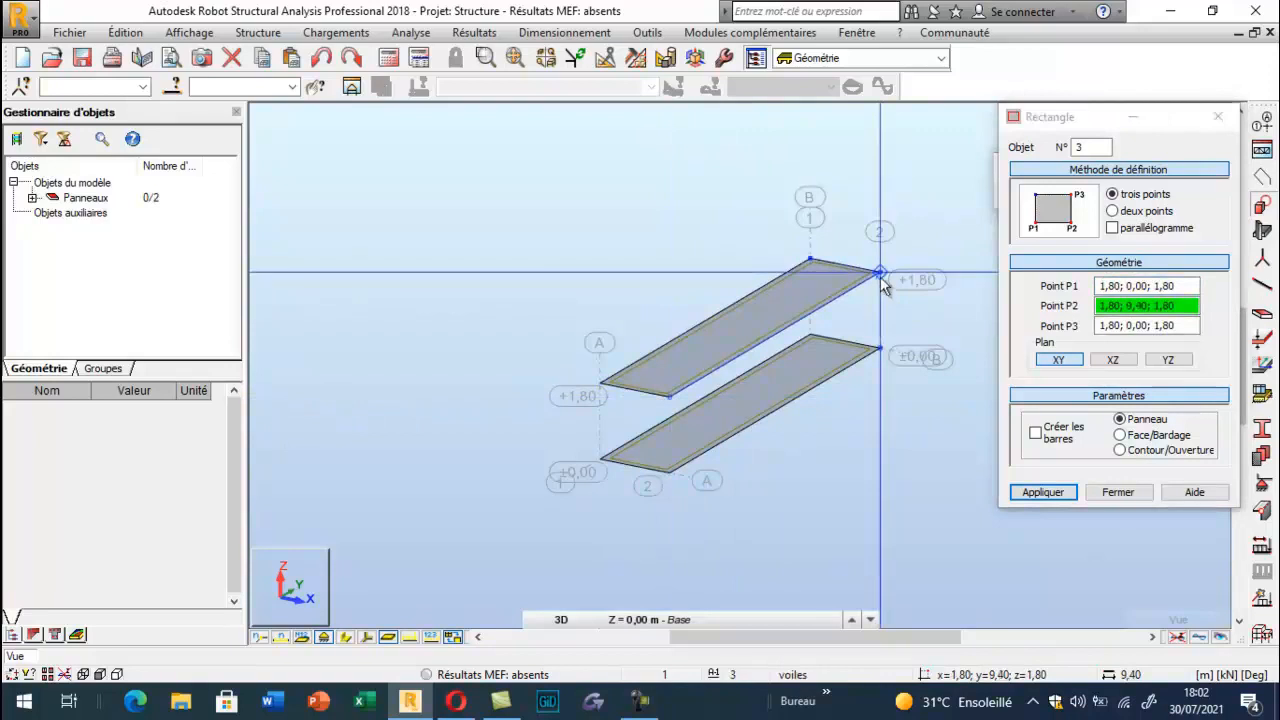
click(881, 278)
click(880, 350)
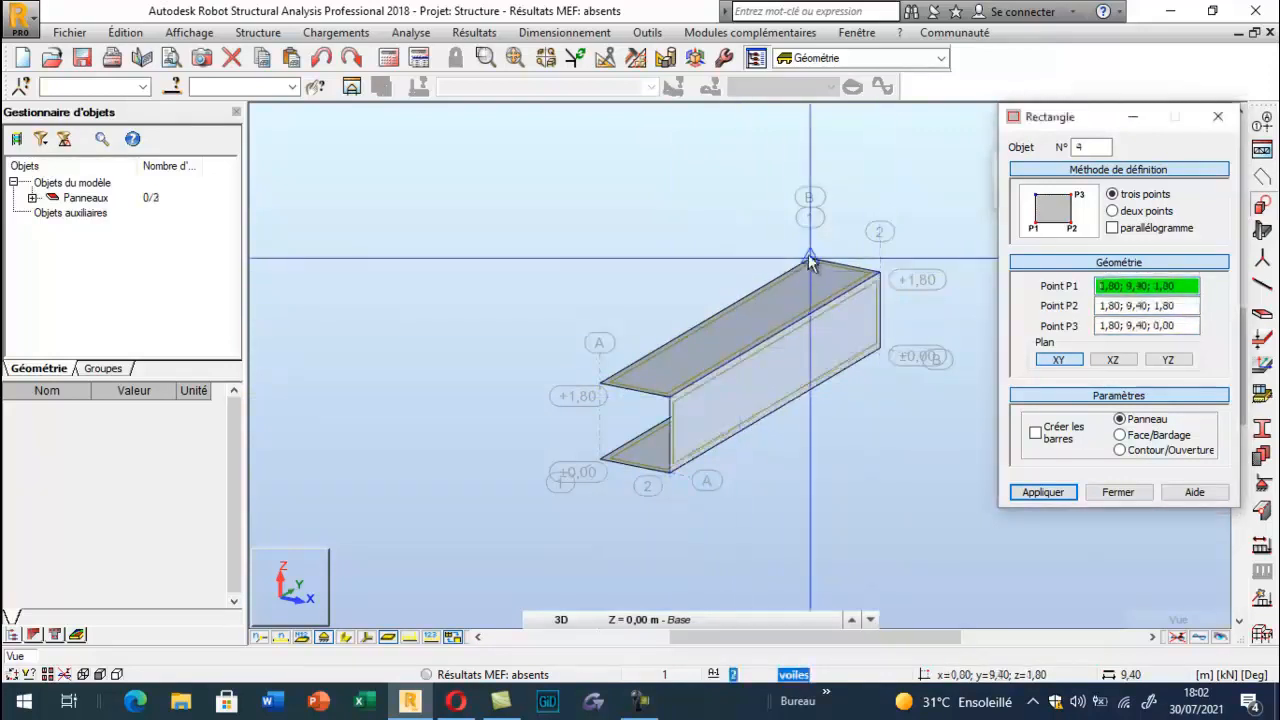
click(1218, 118)
Copy the side wall panel by translation to the opposite side at X = 0 and clear the selection
click(699, 421)
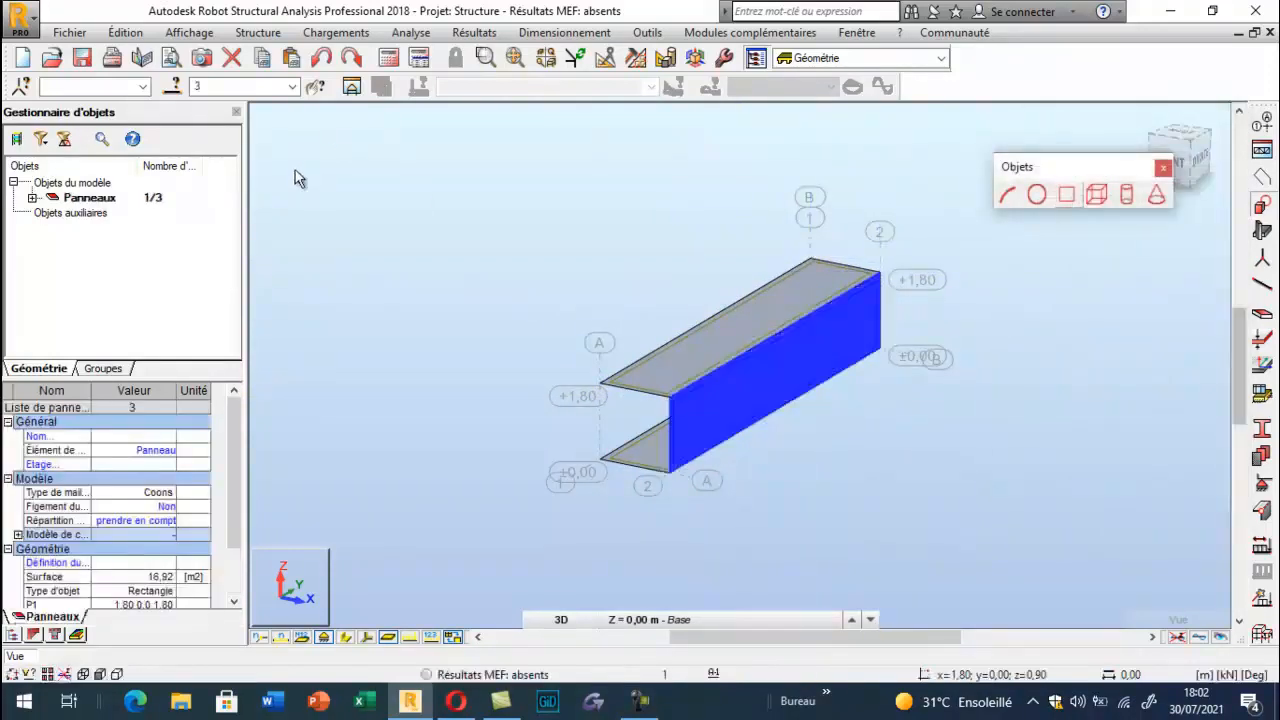
click(125, 32)
mouse_move(155, 267)
click(378, 266)
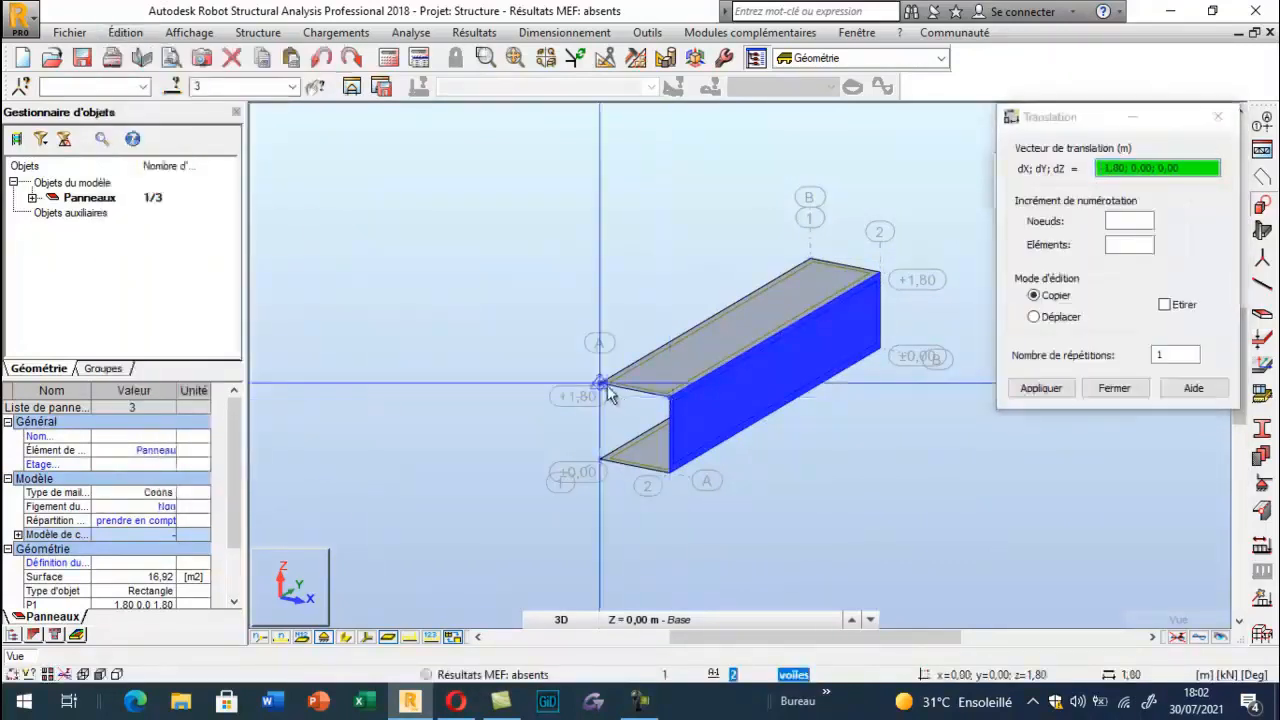
click(612, 396)
click(1120, 390)
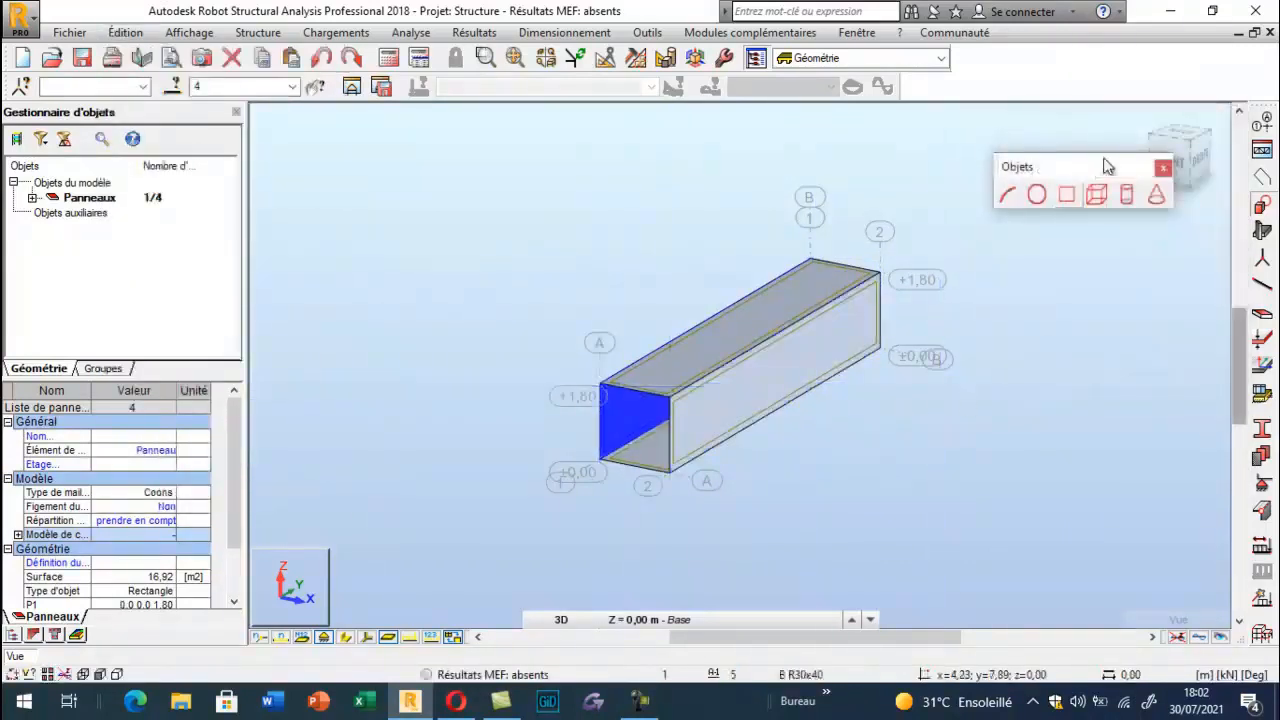
click(1163, 168)
click(1168, 177)
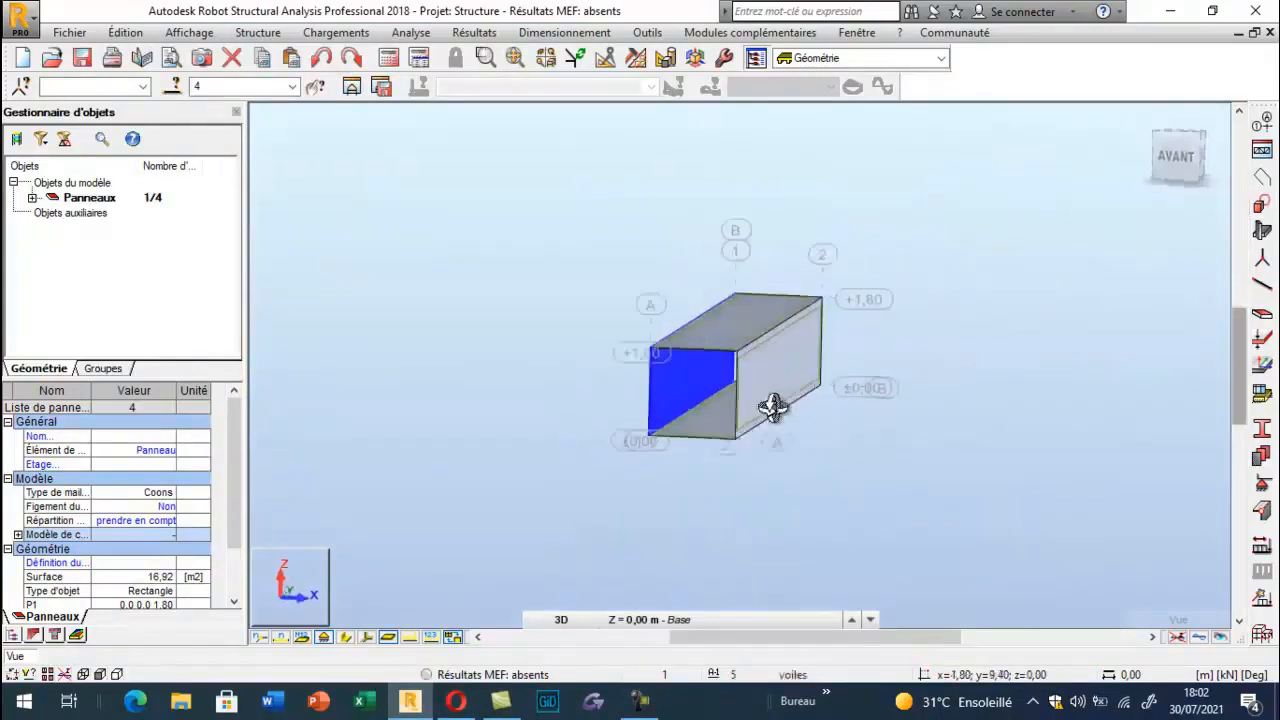
click(528, 248)
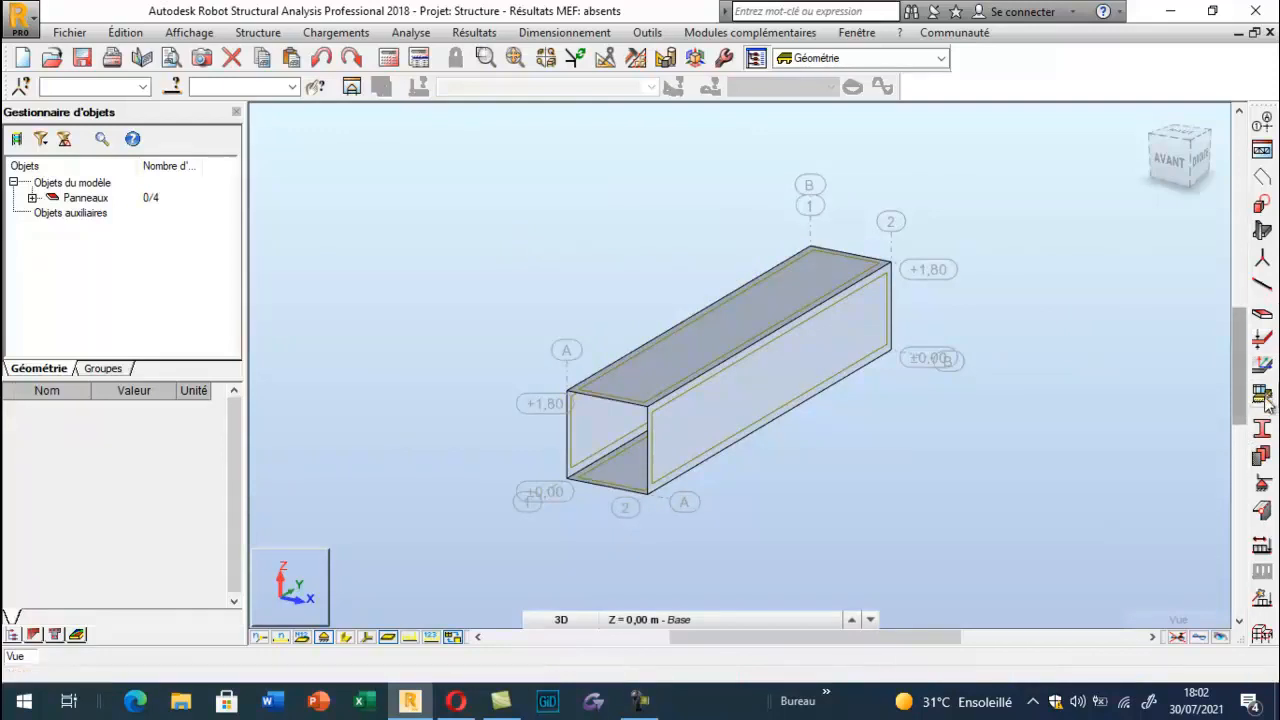
Create a uniform 20 cm BETON25 thickness named "voile dallot" and apply it to both side walls and the top slab
click(1263, 340)
drag(789, 113, 476, 173)
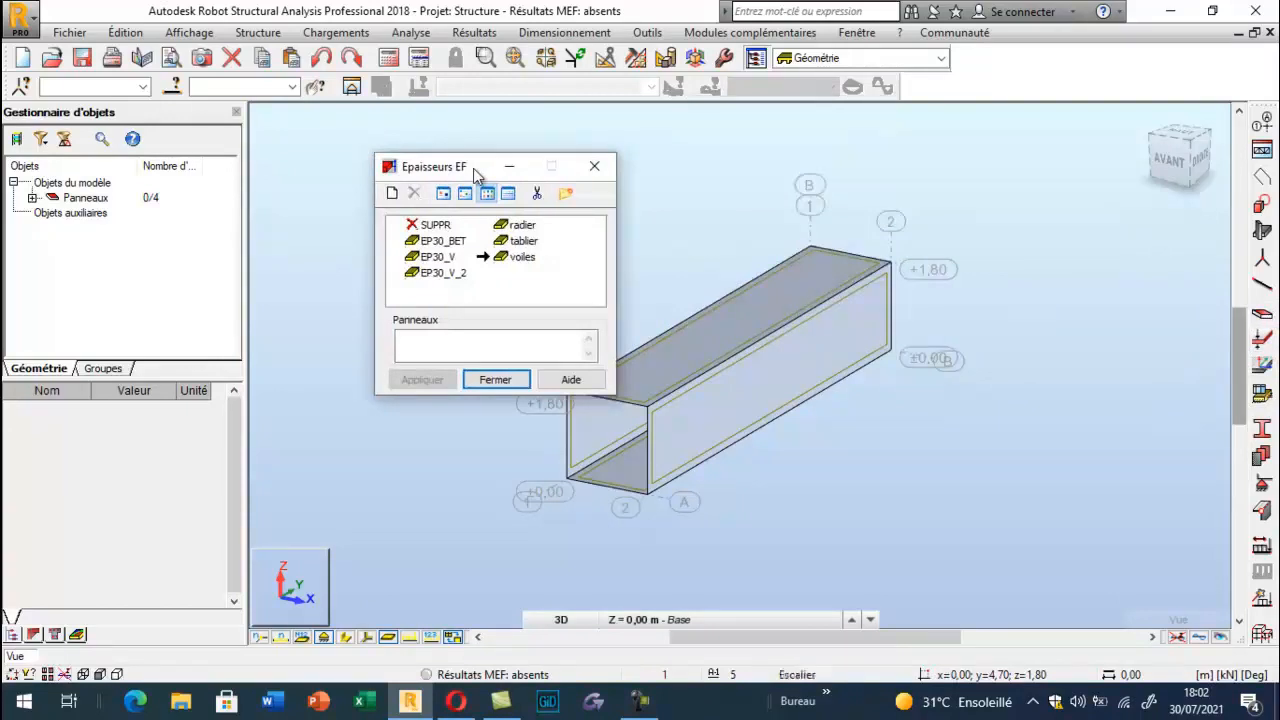
drag(476, 173, 393, 154)
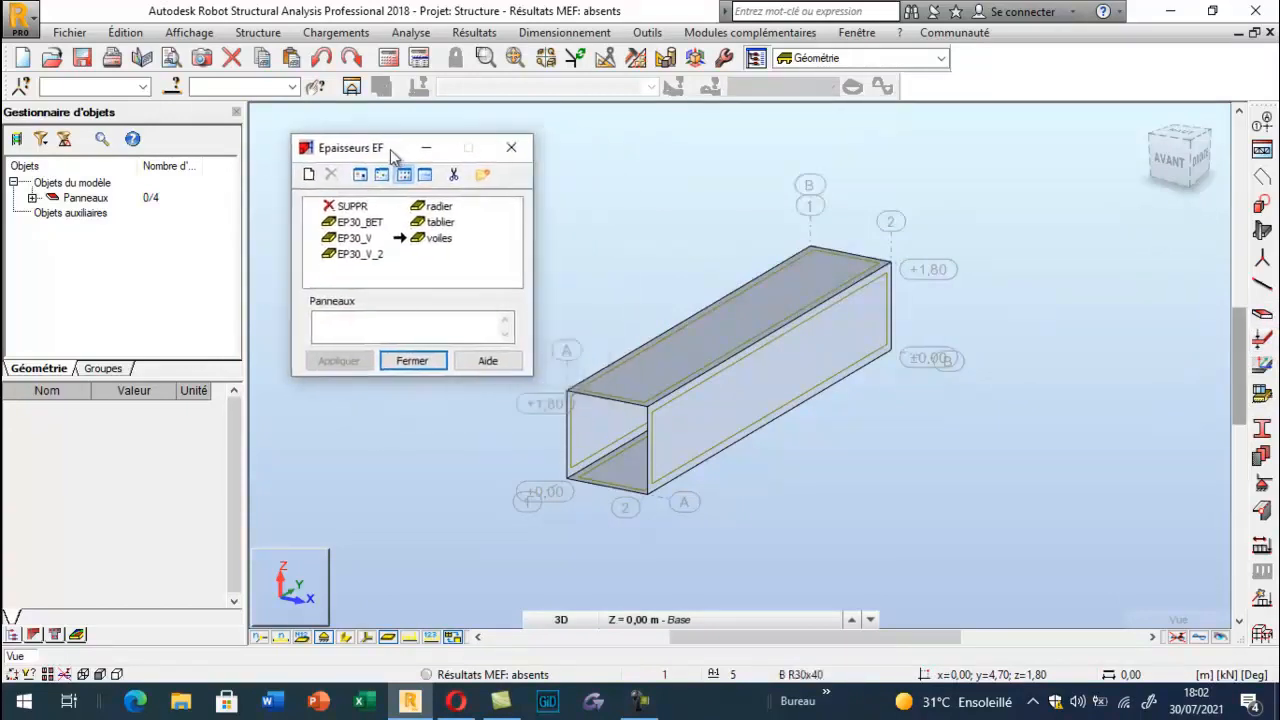
click(309, 174)
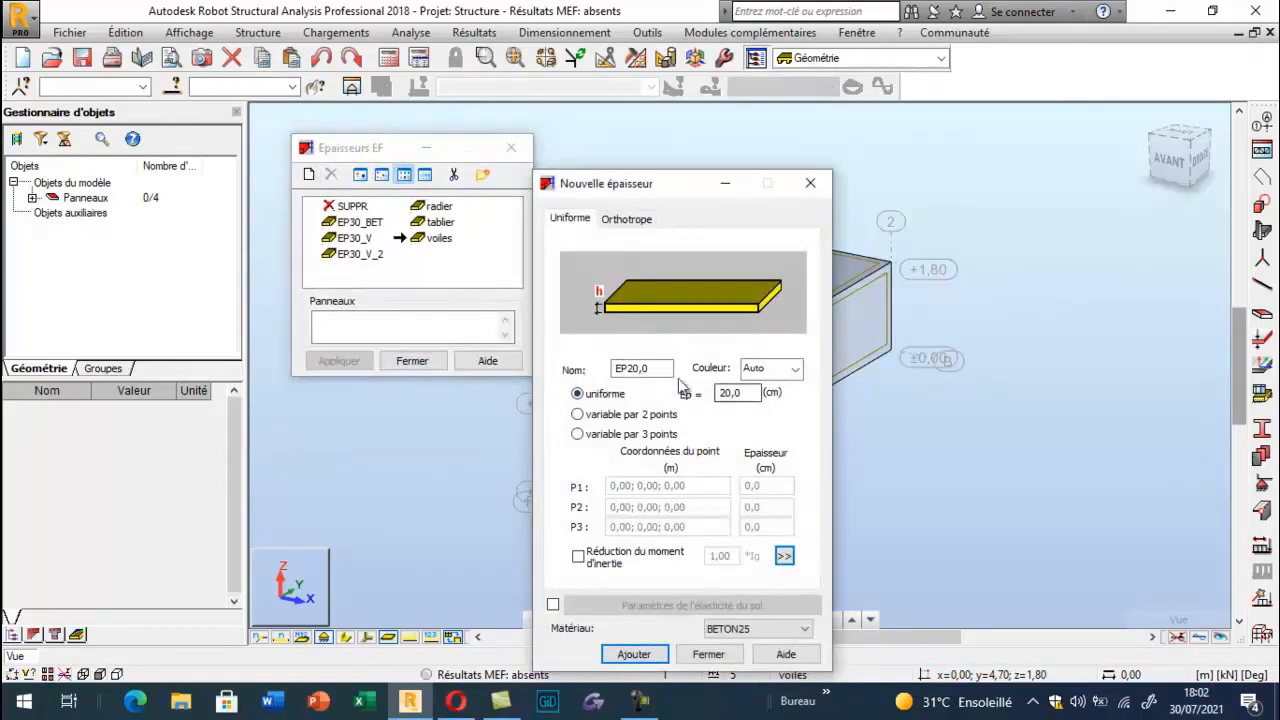
text(RK)
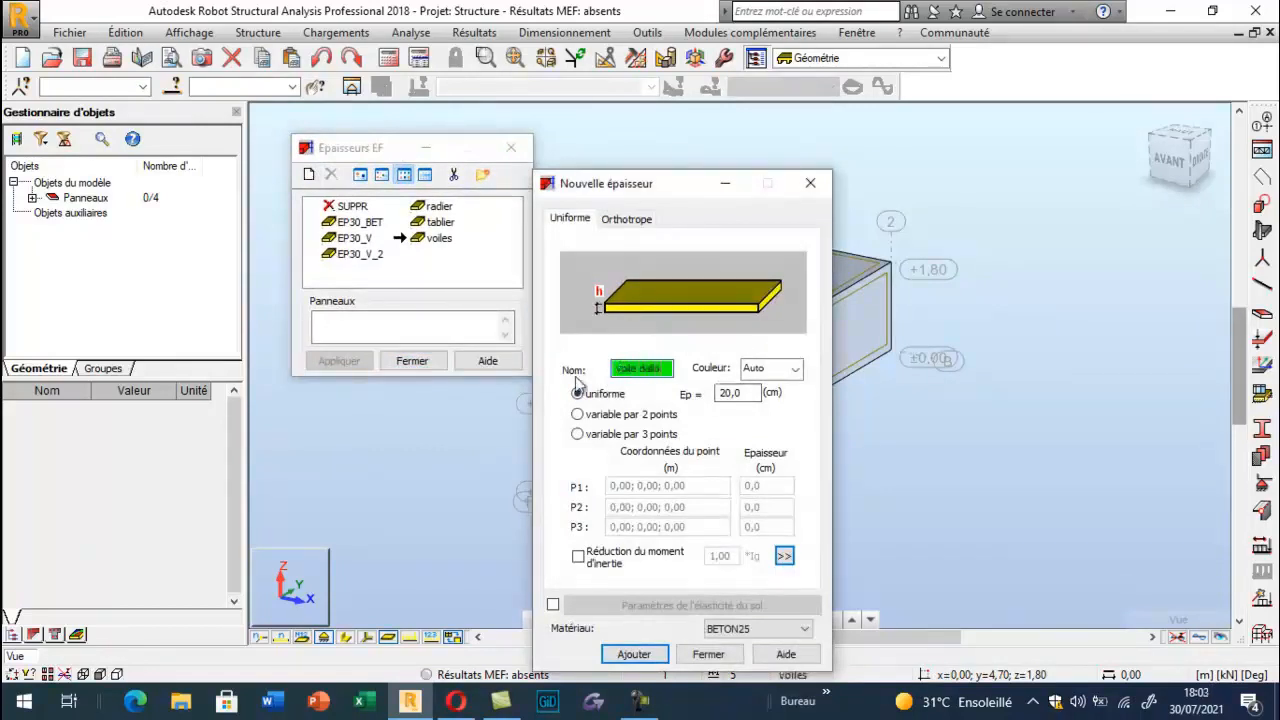
click(740, 392)
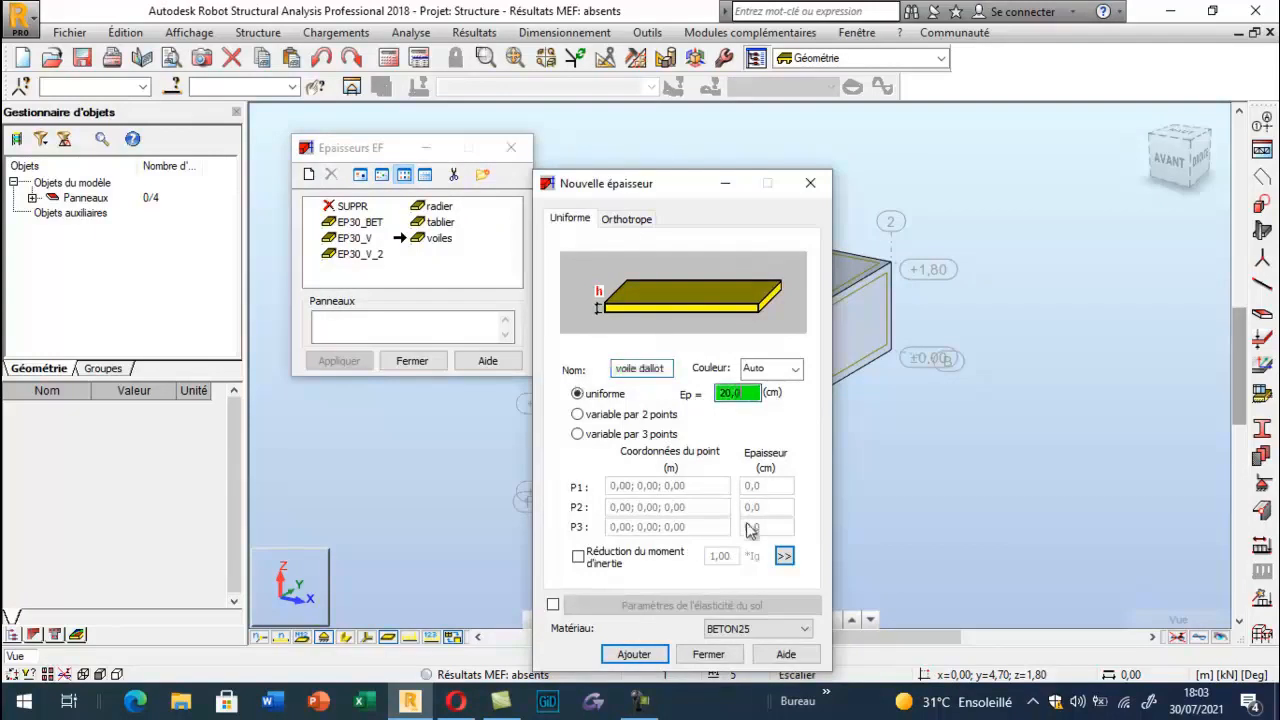
click(754, 632)
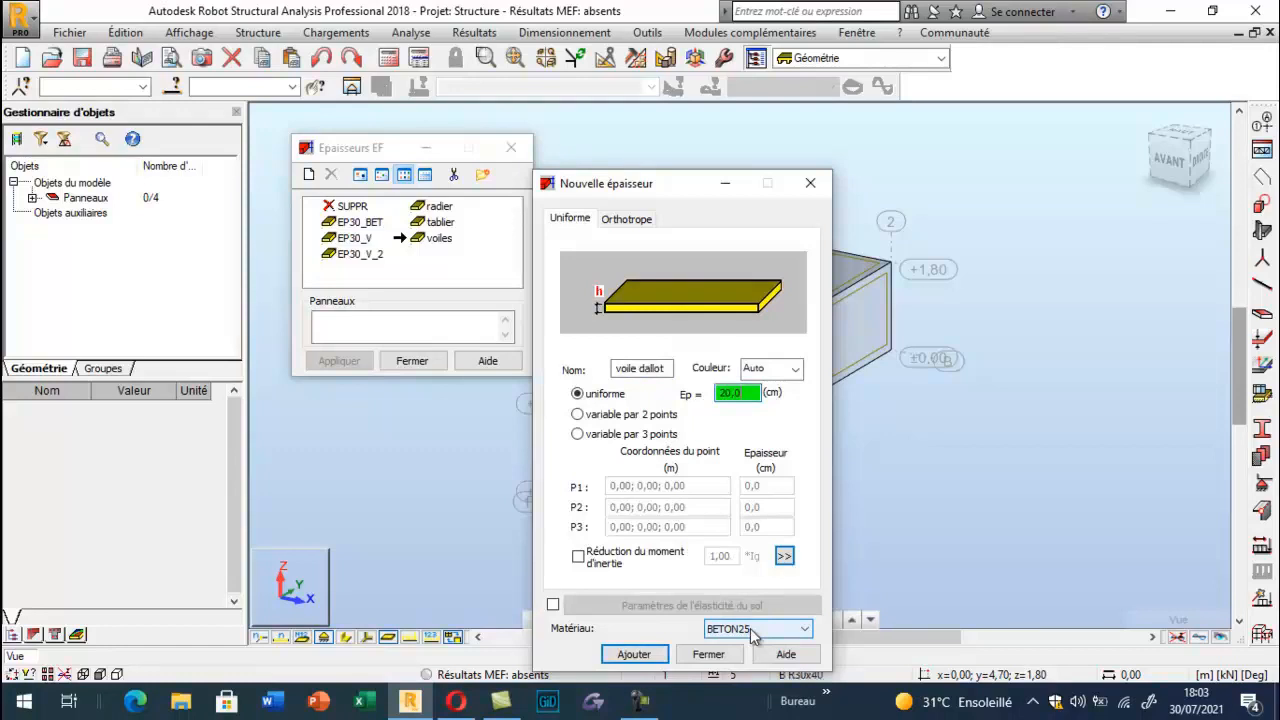
click(634, 654)
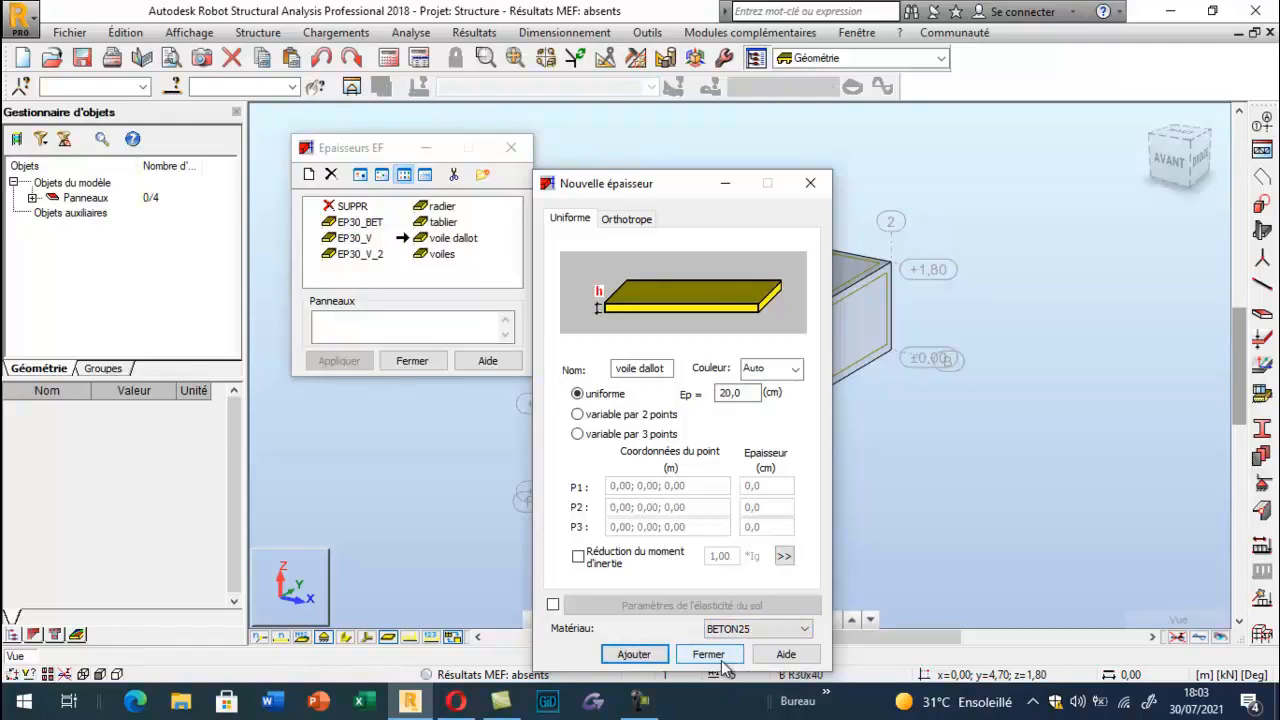
click(708, 654)
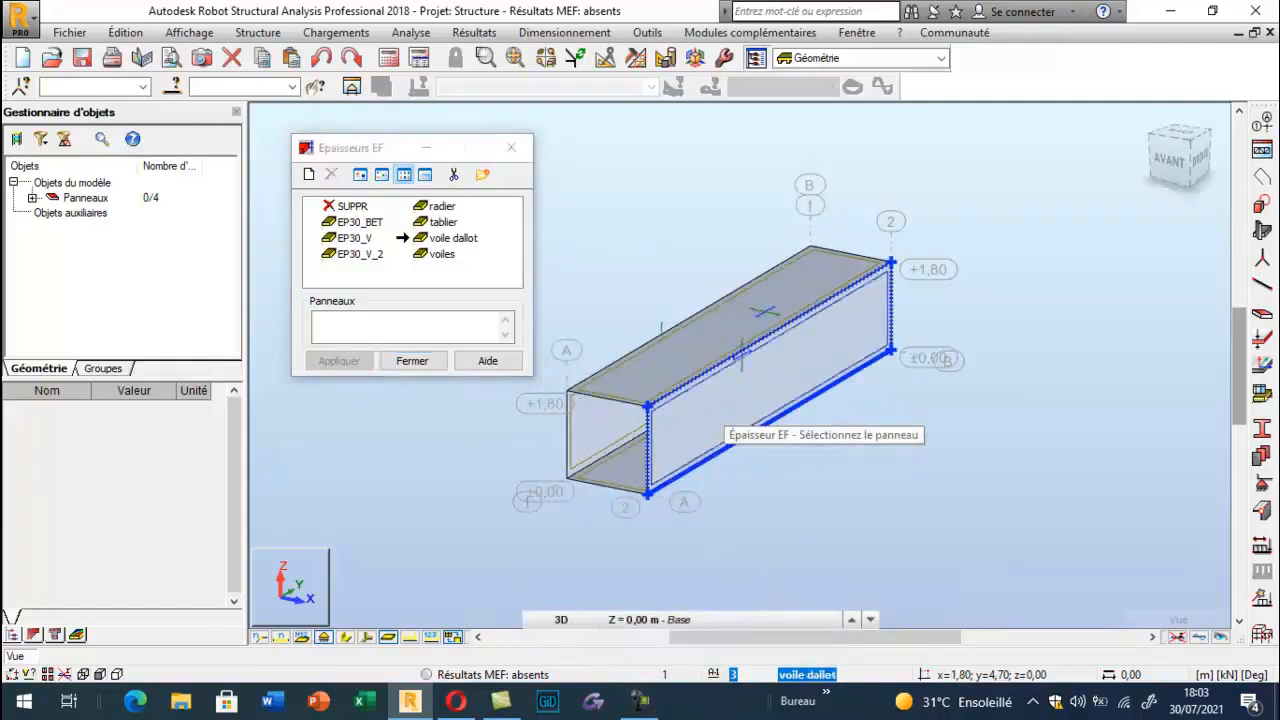
scroll(713, 455, up, 5)
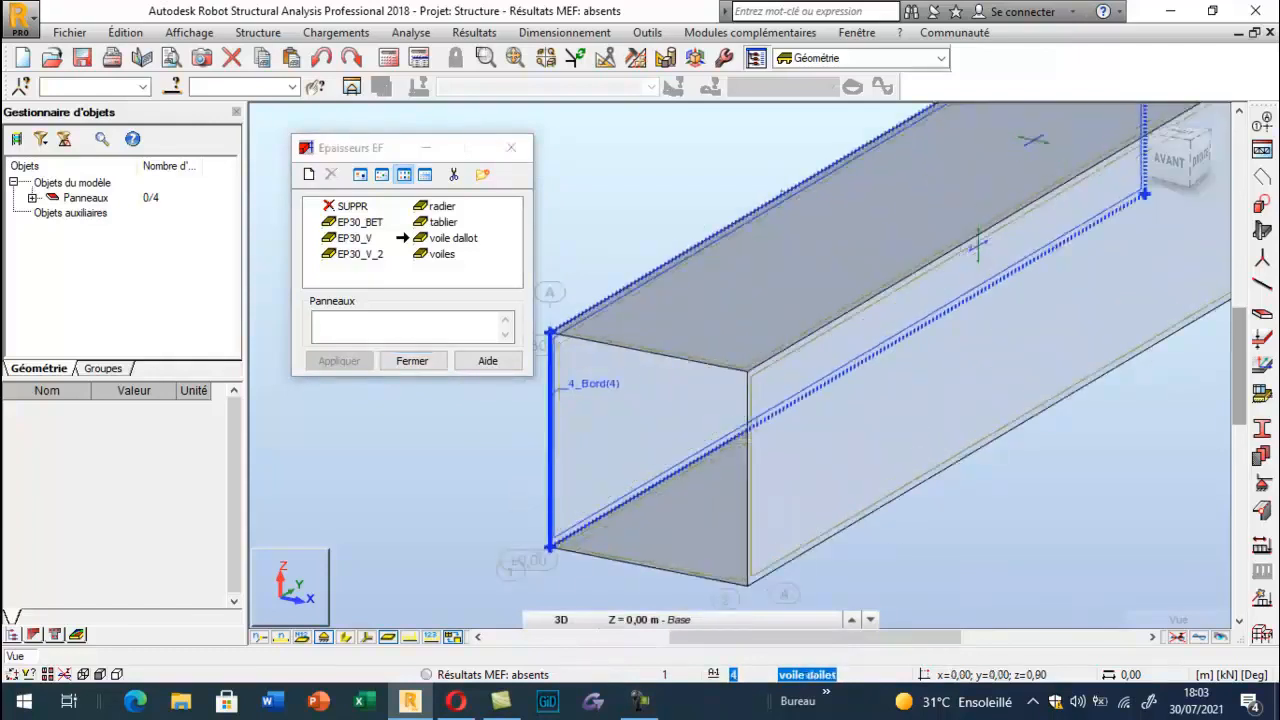
scroll(978, 243, down, 4)
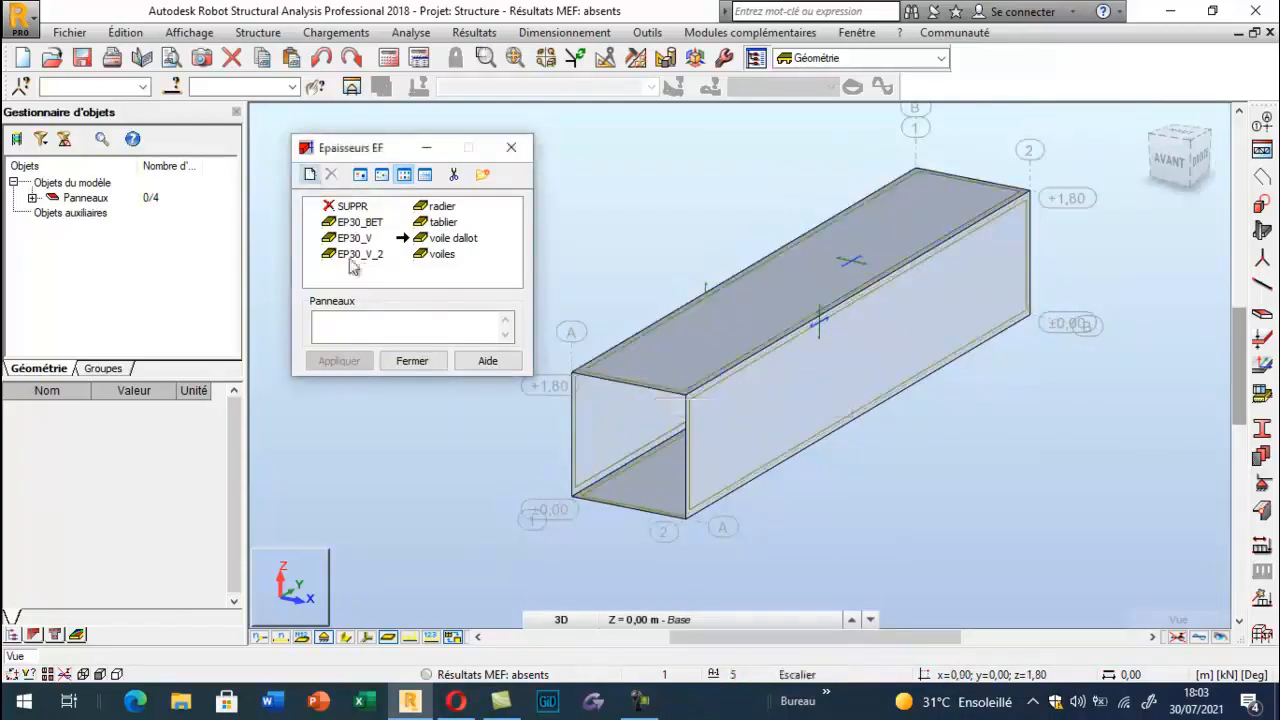
Define a new uniform panel thickness of 25 cm named "radier dallot" in BETON25
click(309, 174)
drag(655, 369, 542, 386)
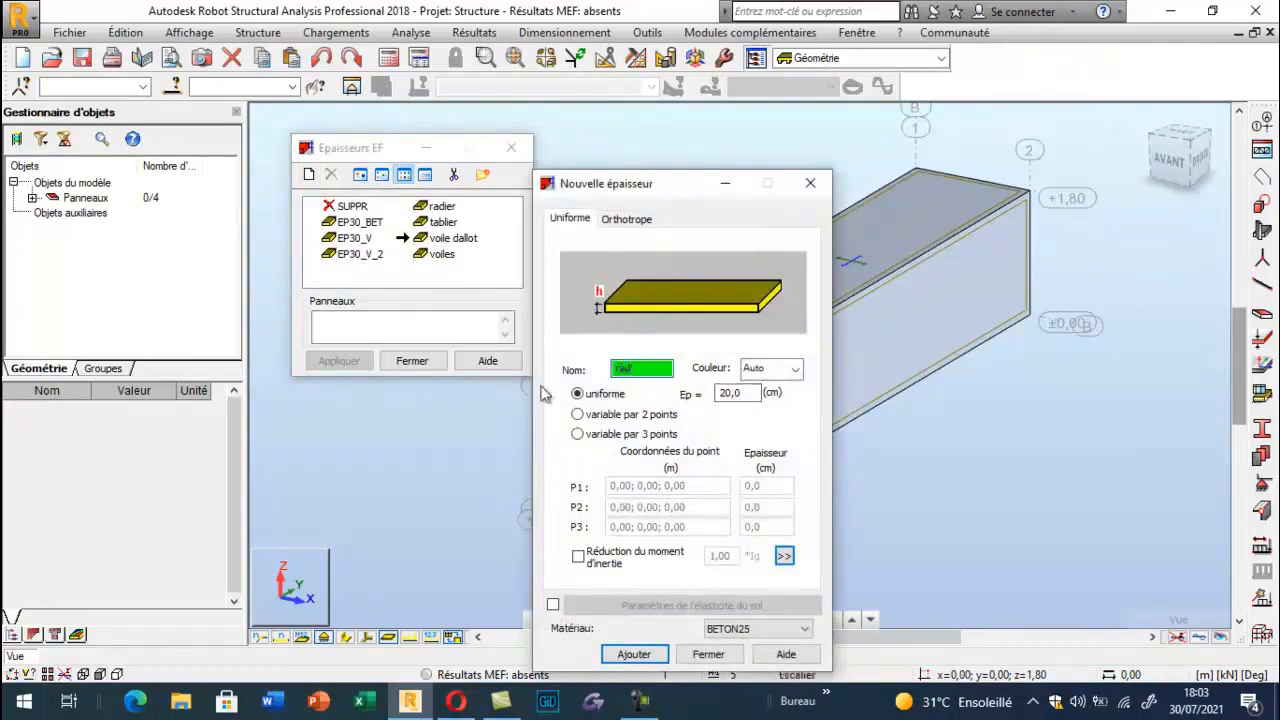
text(radier dallot)
key(Tab)
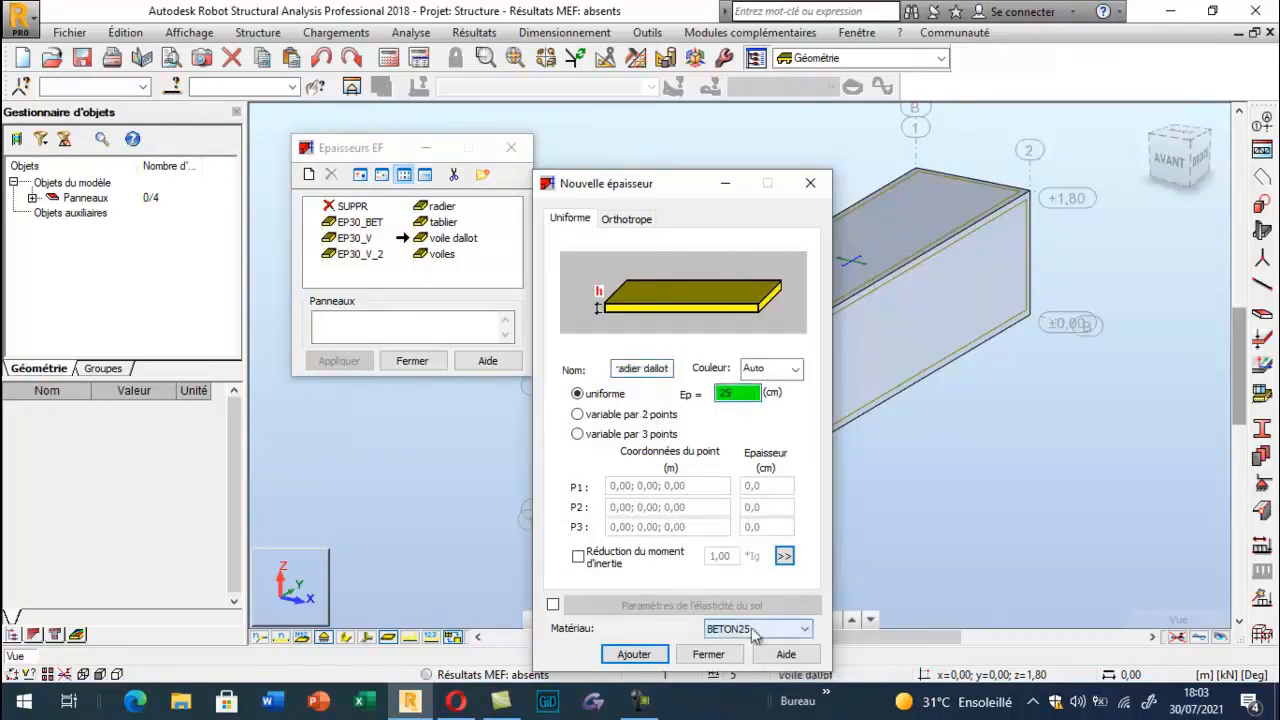
click(632, 654)
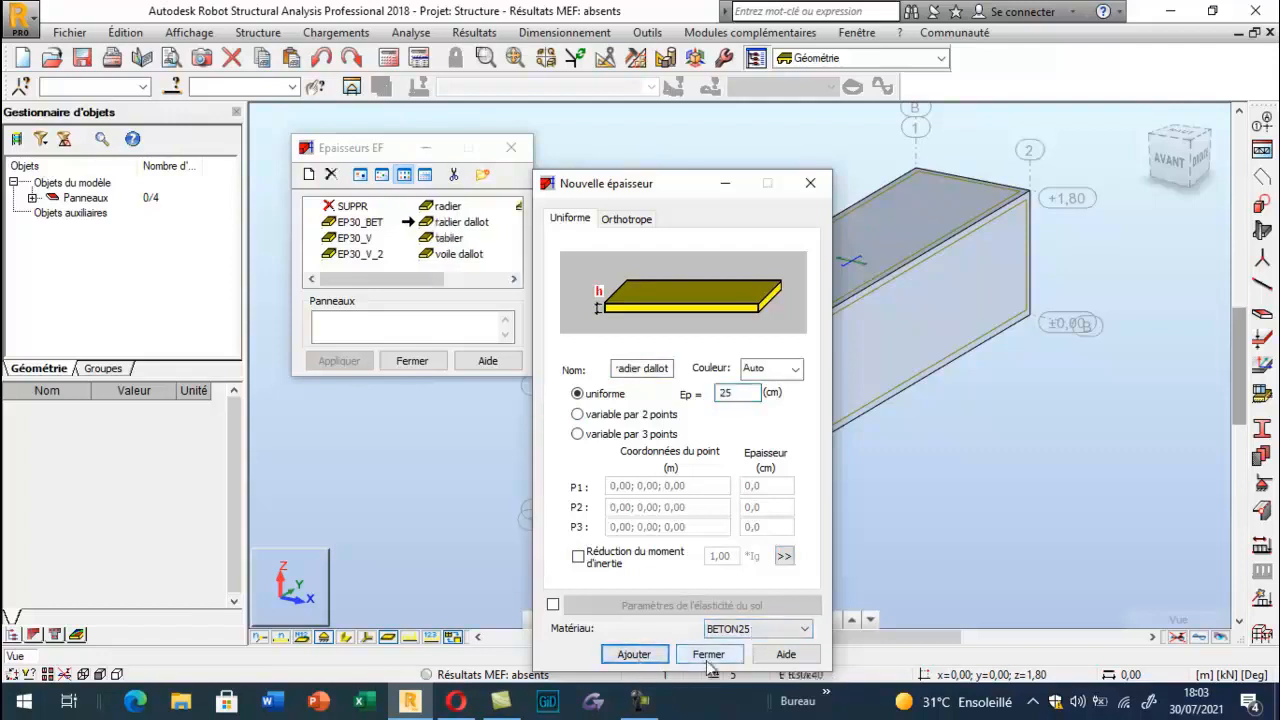
click(708, 654)
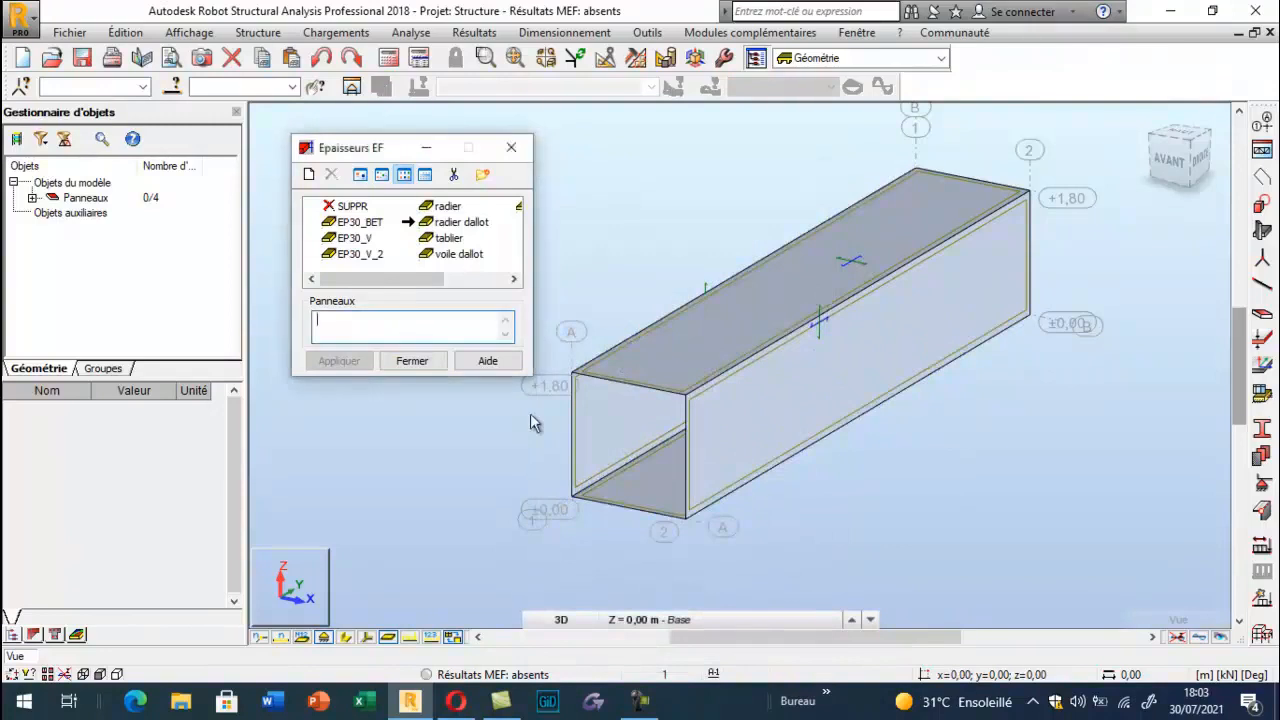
Apply the "radier dallot" thickness to the bottom slab panel
click(621, 509)
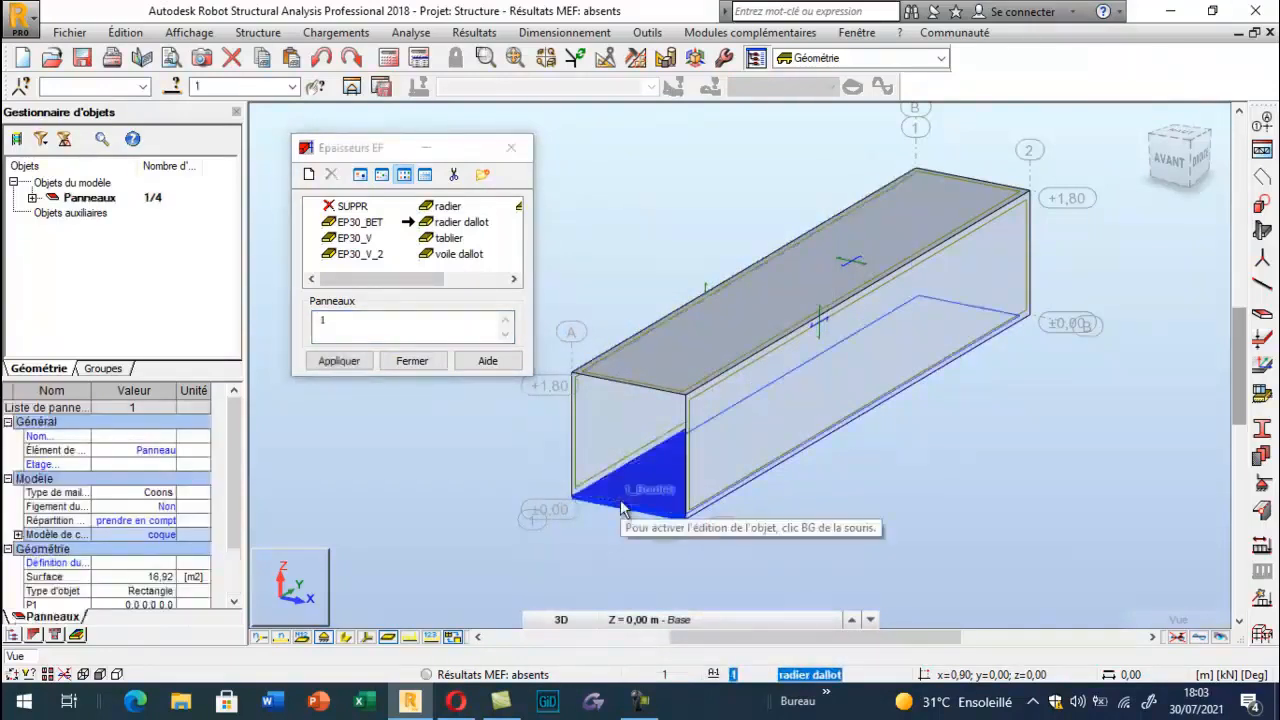
click(339, 361)
click(412, 361)
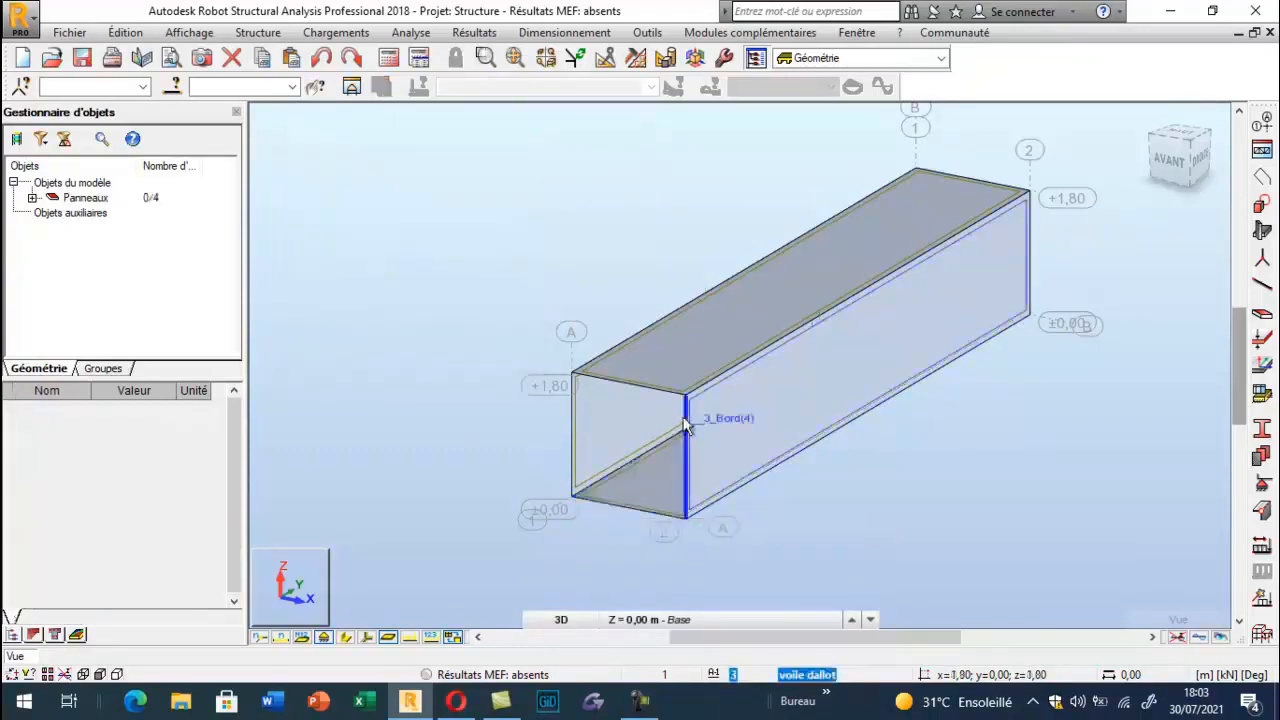
Display the panel thicknesses in the 3D view and examine the culvert's end section
right_click(431, 176)
click(448, 372)
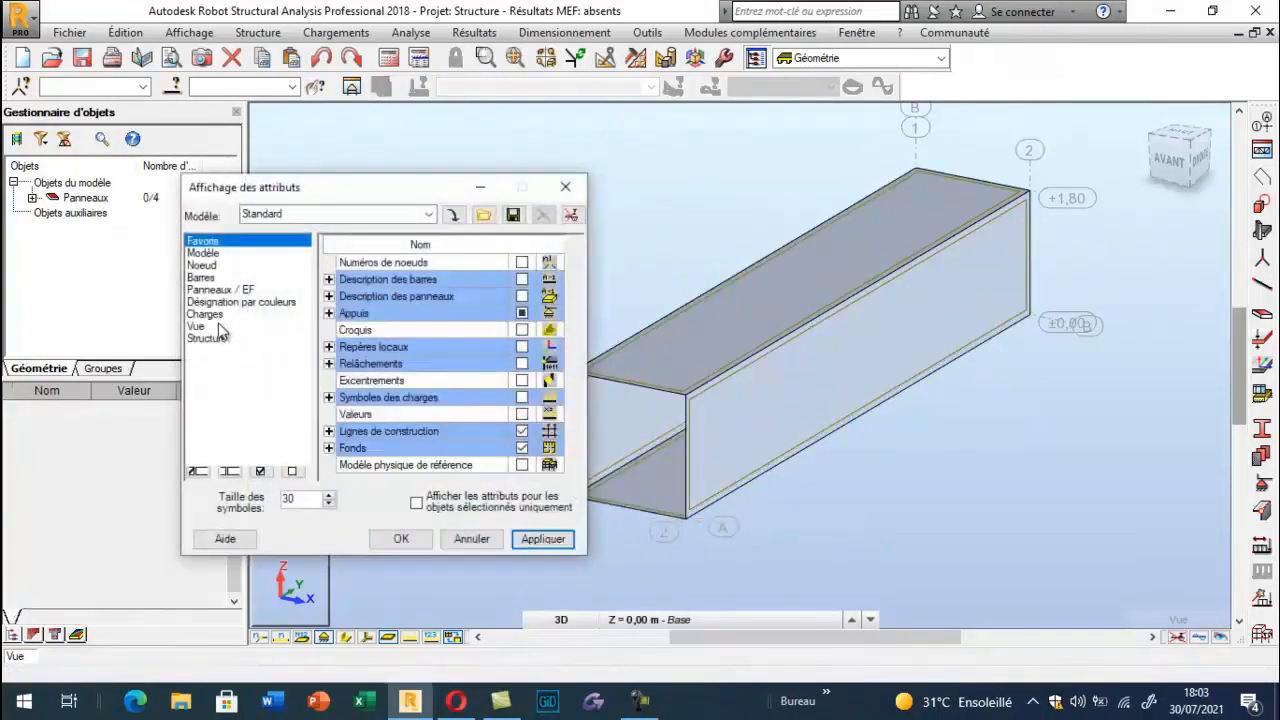
click(215, 289)
click(522, 313)
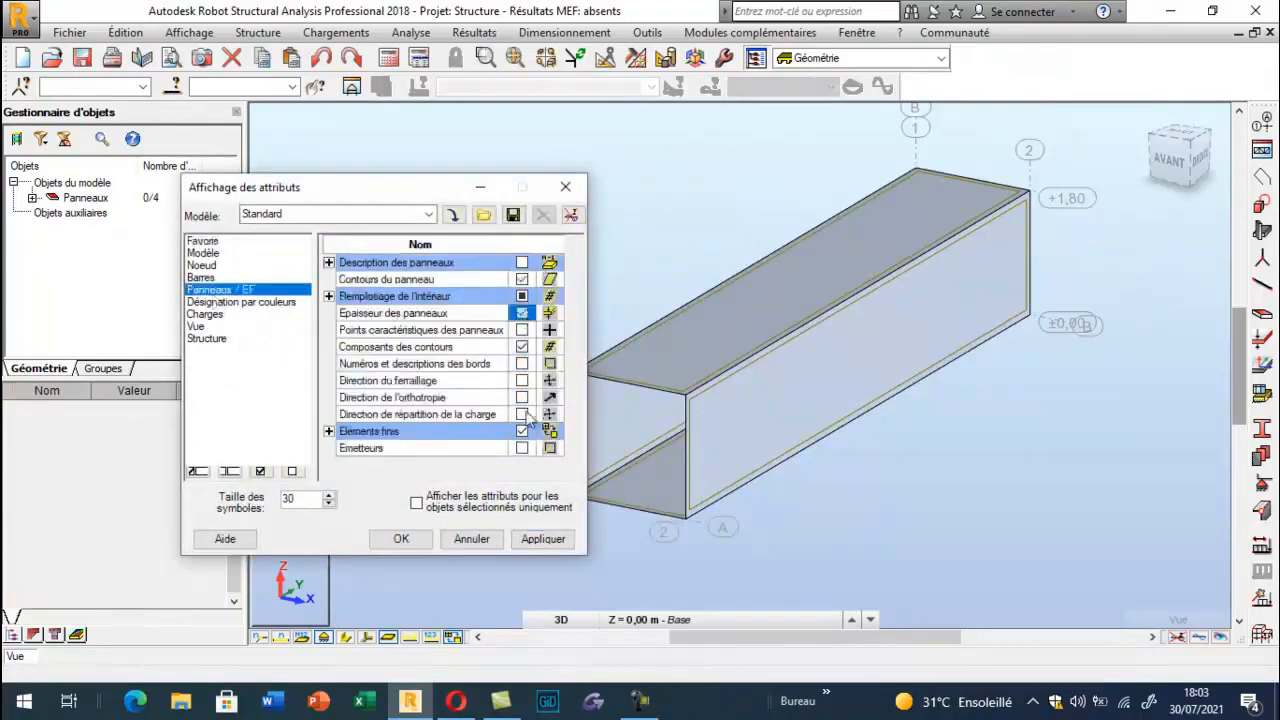
click(543, 538)
click(401, 538)
scroll(700, 440, up, 3)
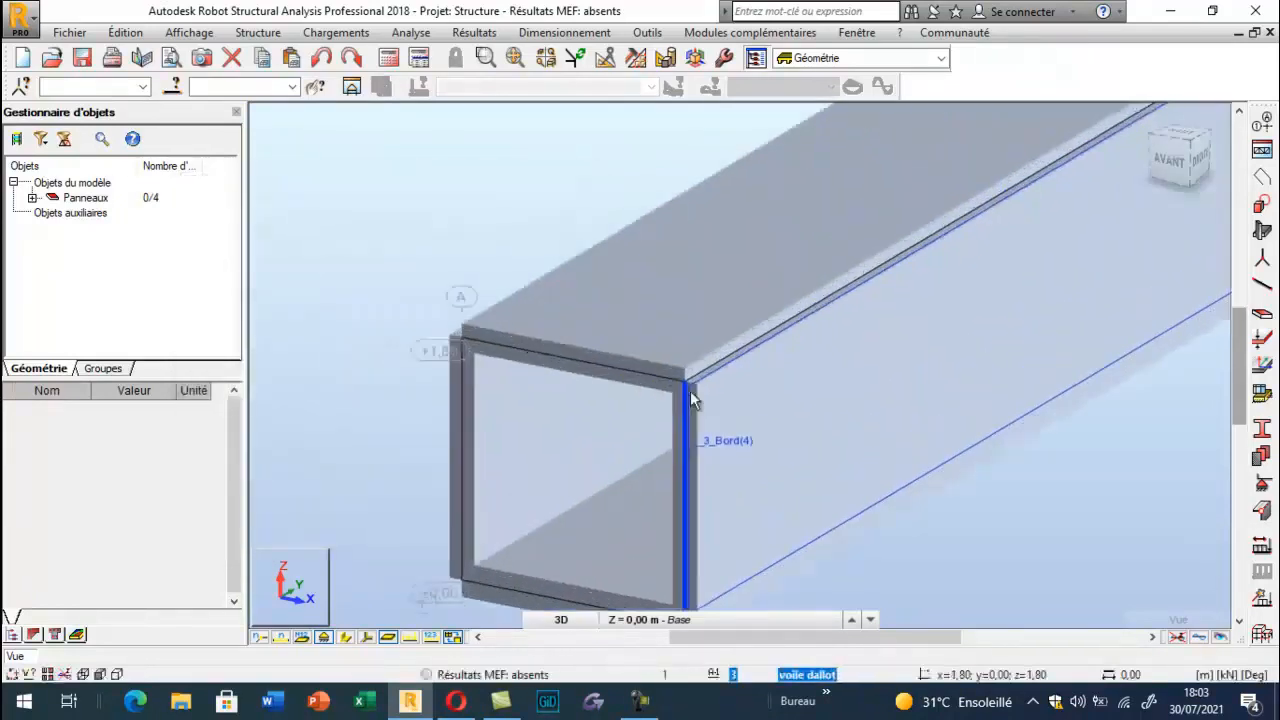
scroll(620, 350, down, 1)
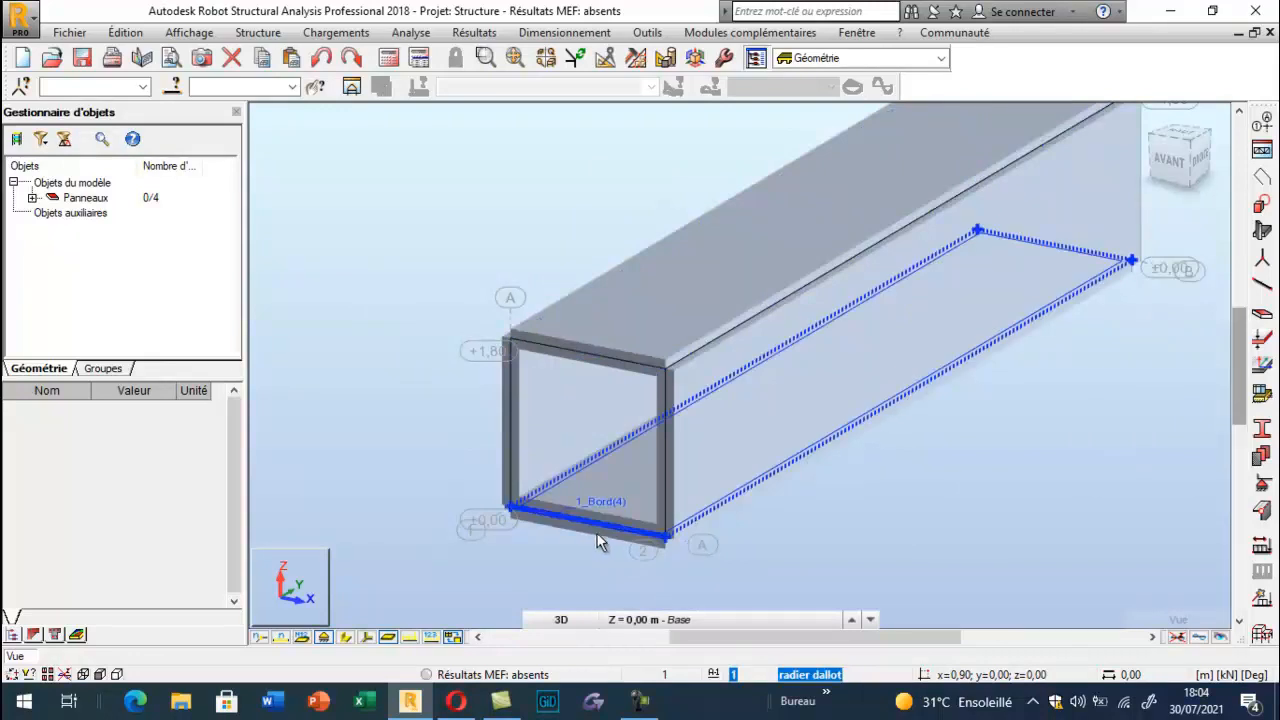
Turn off the display of panel thicknesses in the 3D view
right_click(383, 329)
click(309, 483)
click(745, 108)
right_click(523, 177)
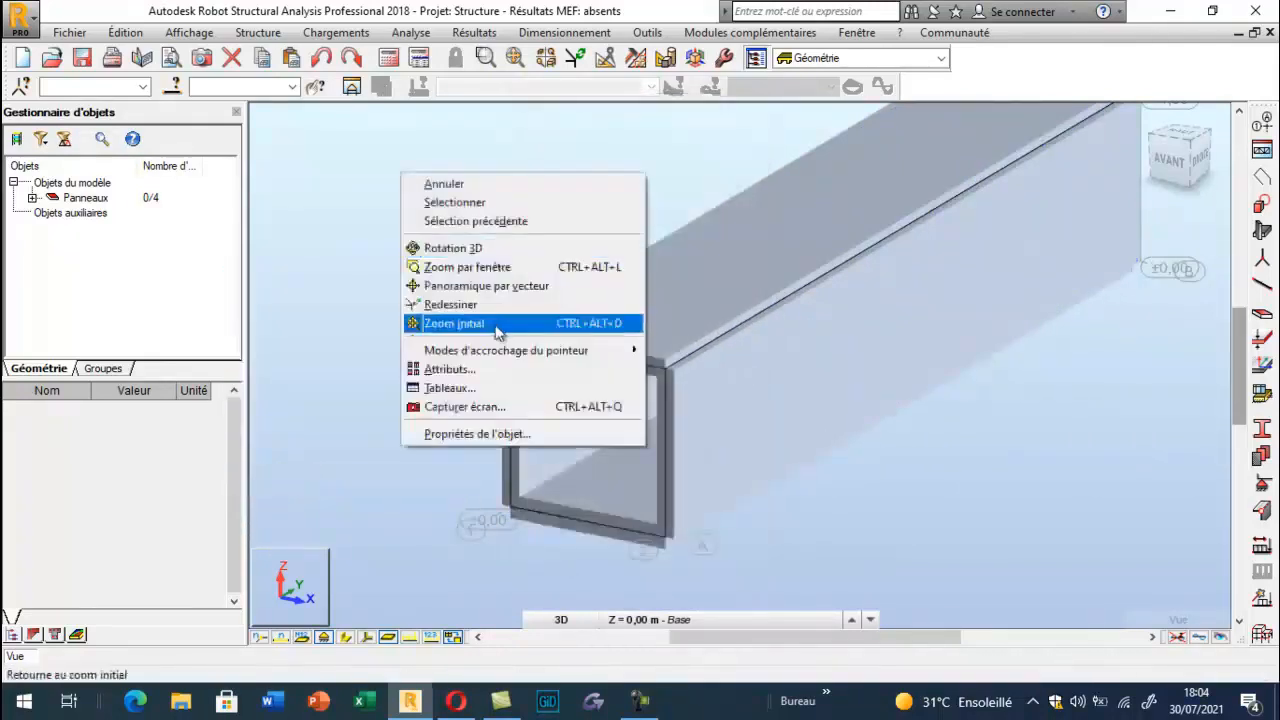
click(470, 369)
click(222, 289)
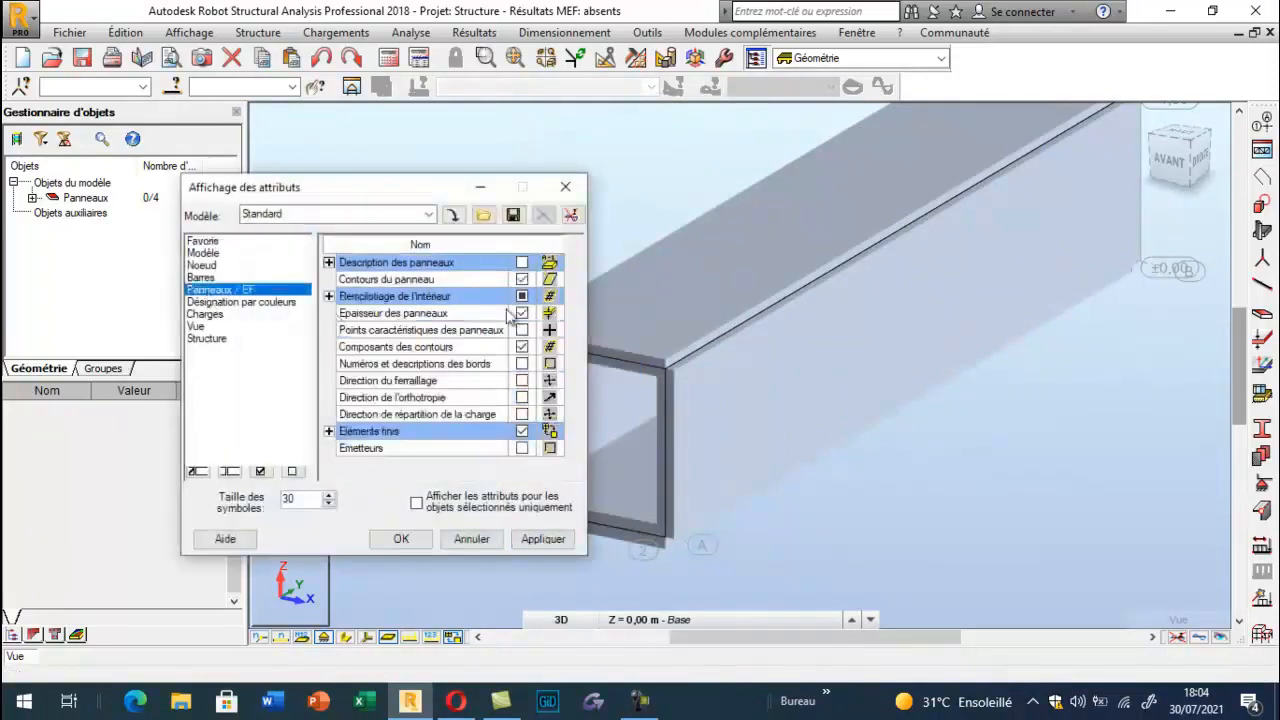
click(522, 313)
click(530, 540)
click(401, 539)
scroll(386, 295, down, 5)
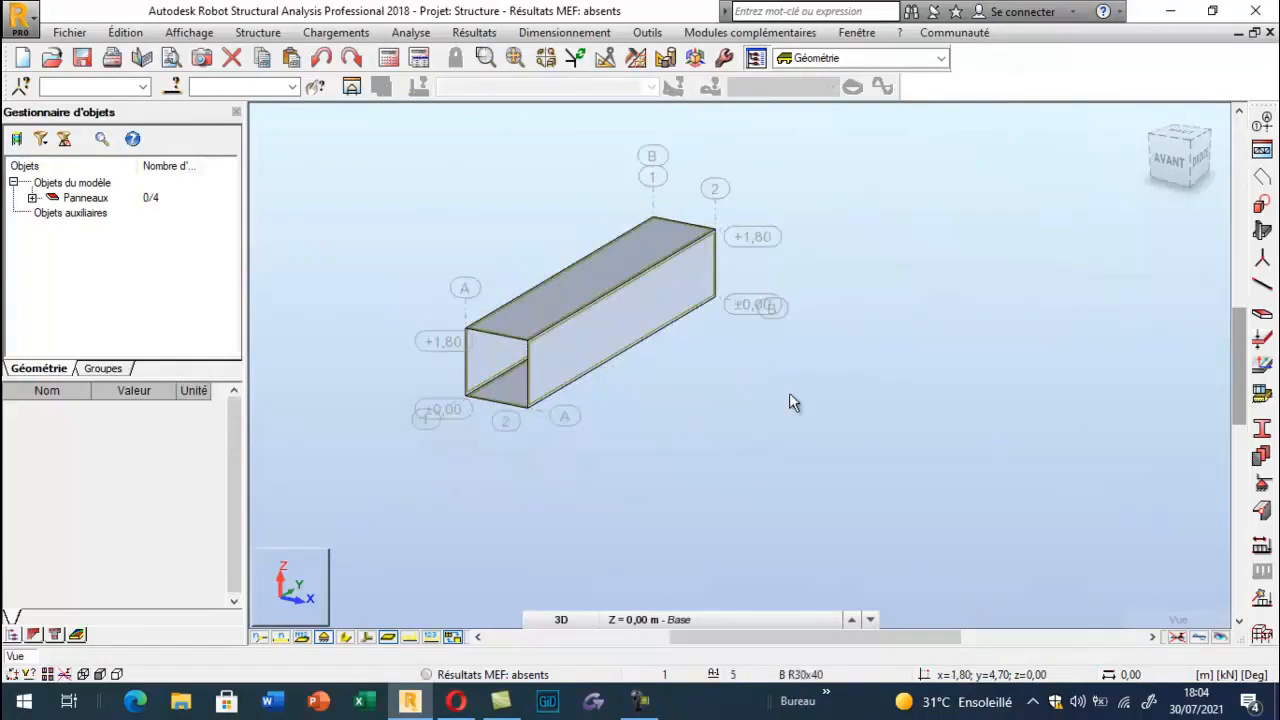
click(584, 396)
scroll(584, 396, up, 3)
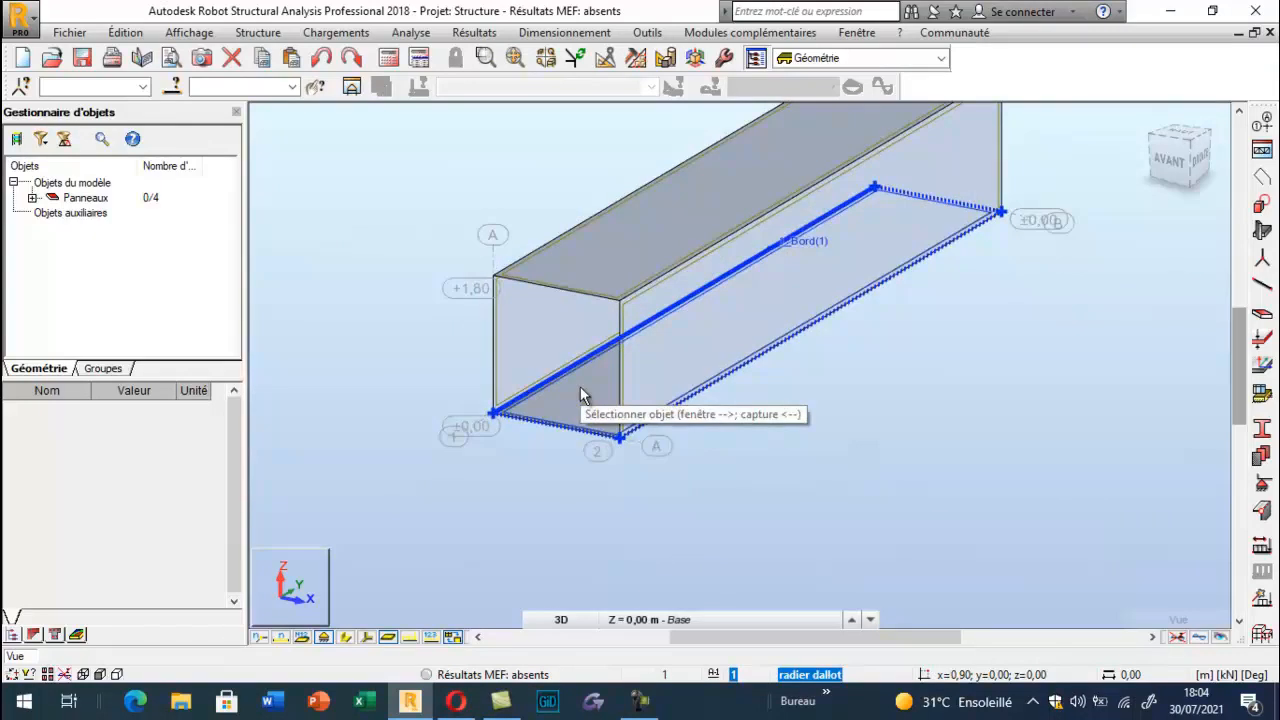
click(622, 325)
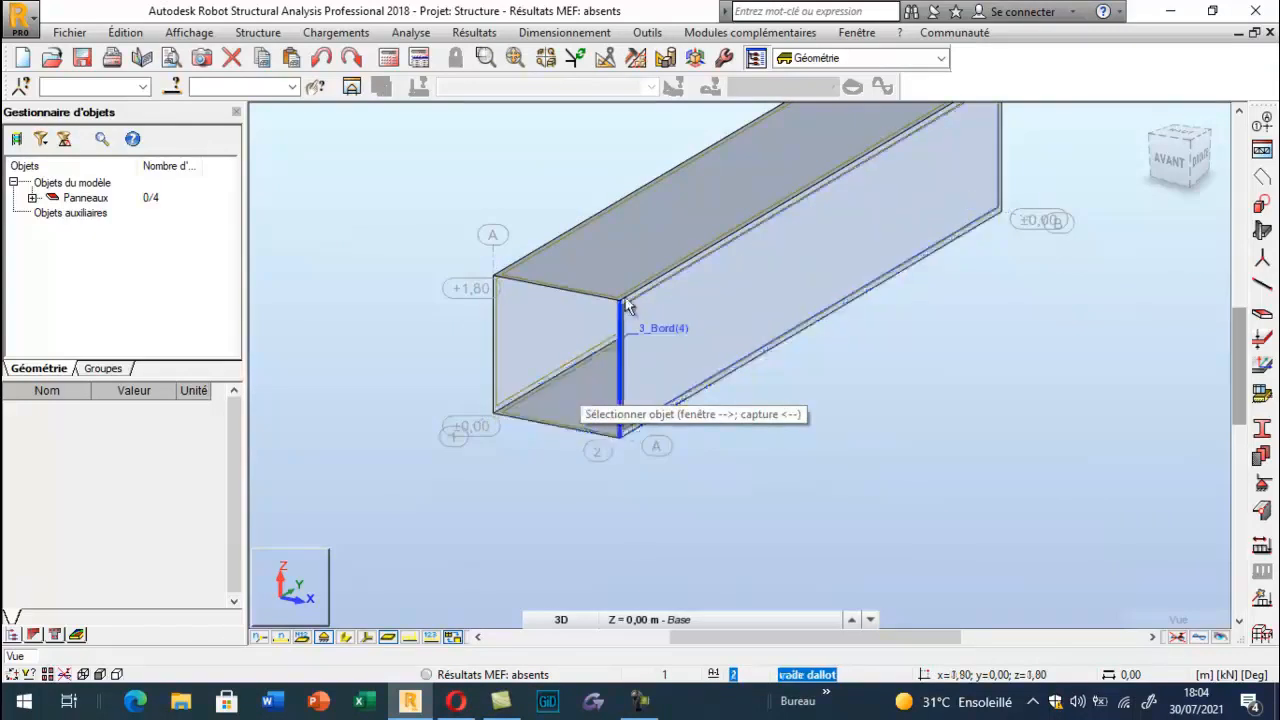
scroll(625, 296, down, 1)
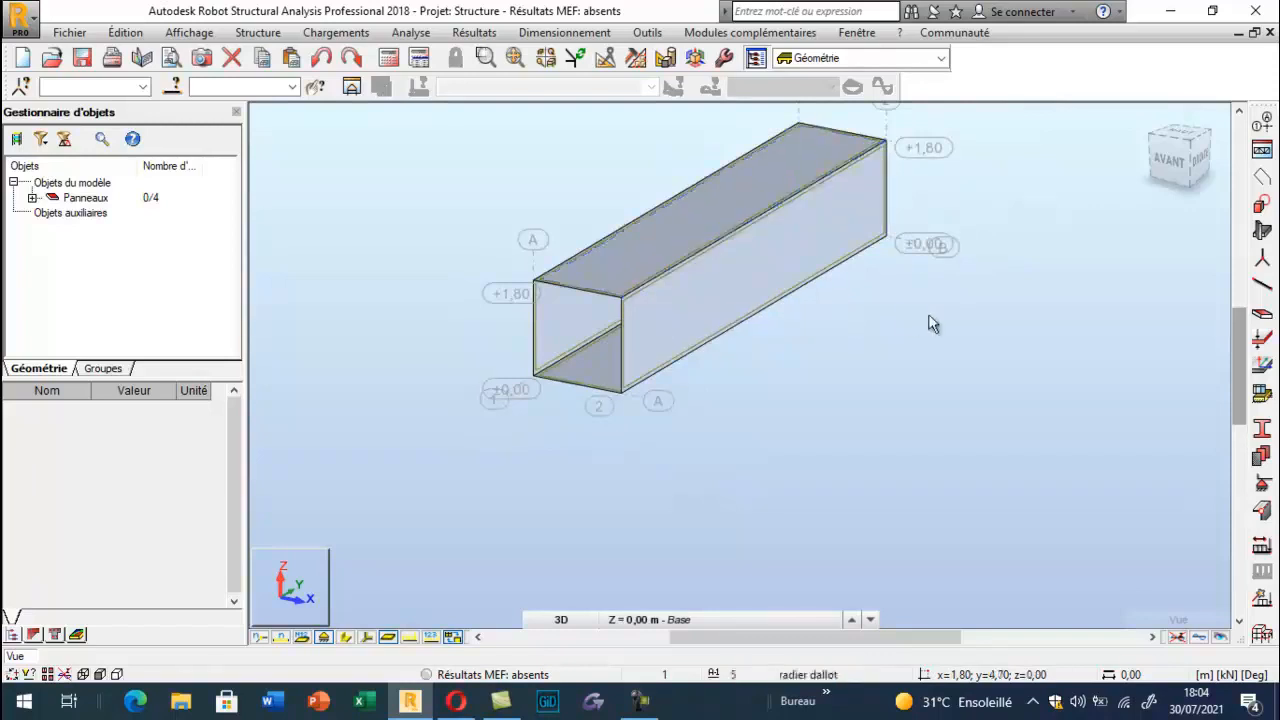
scroll(804, 414, down, 2)
scroll(789, 281, up, 2)
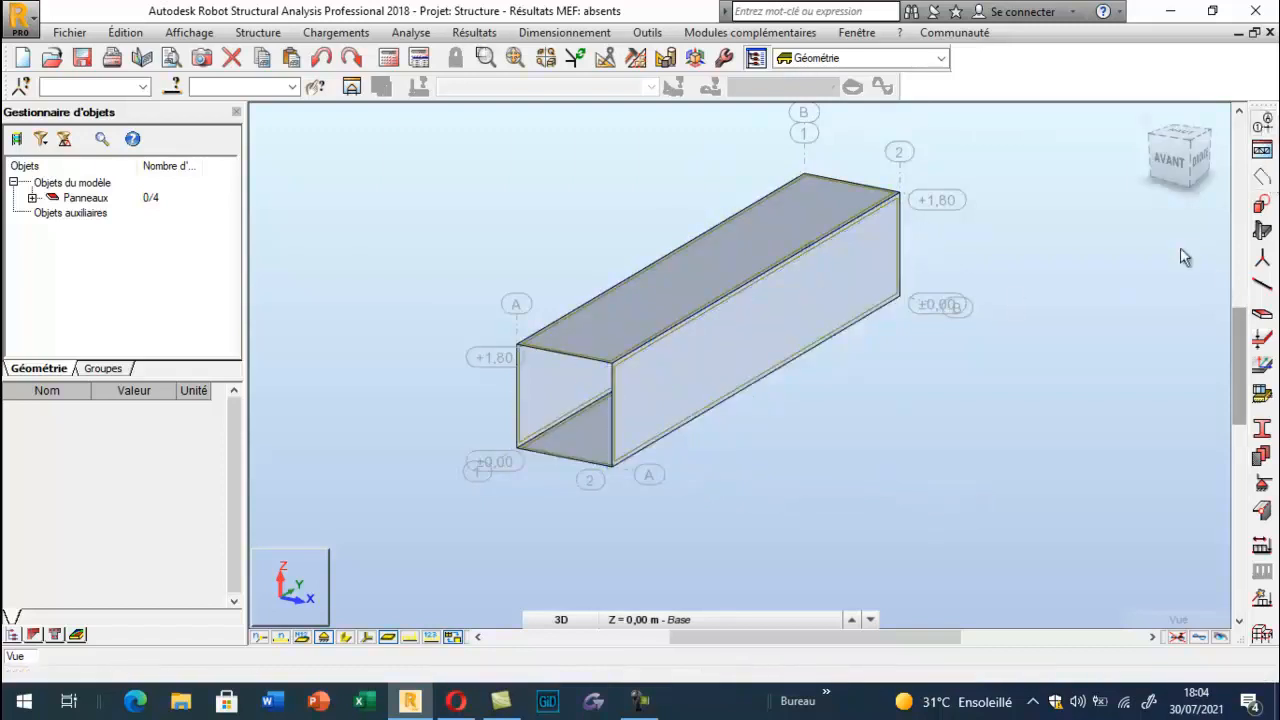
Add a Y construction line at 2.45 m using position 0.00, one repetition and 2.45 m spacing
drag(759, 93, 296, 133)
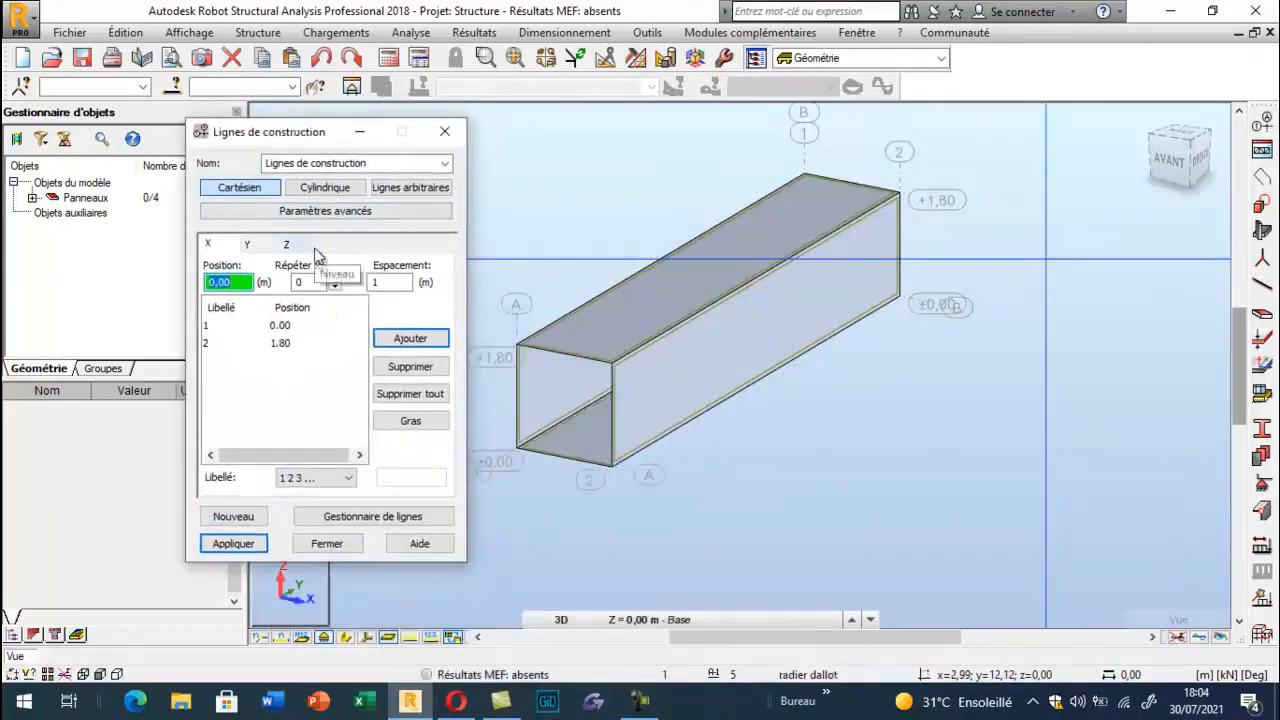
click(252, 247)
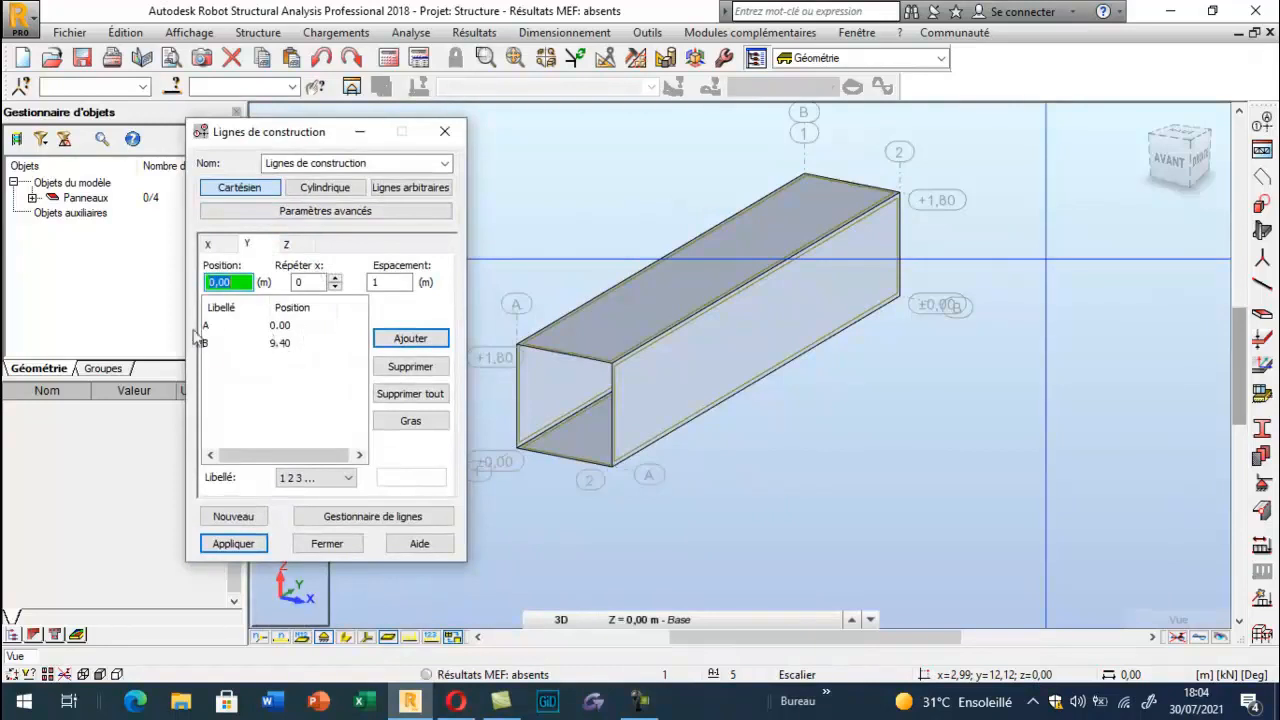
click(336, 278)
drag(388, 286, 340, 307)
text(2.45)
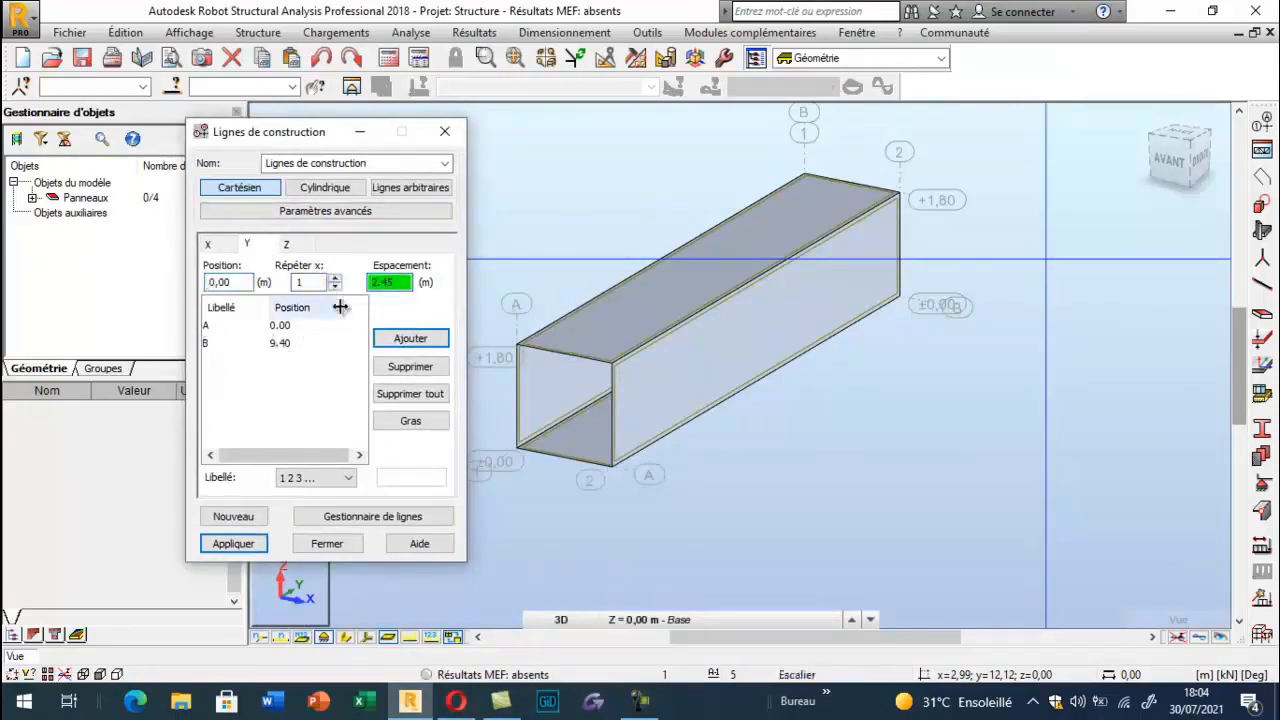
click(410, 339)
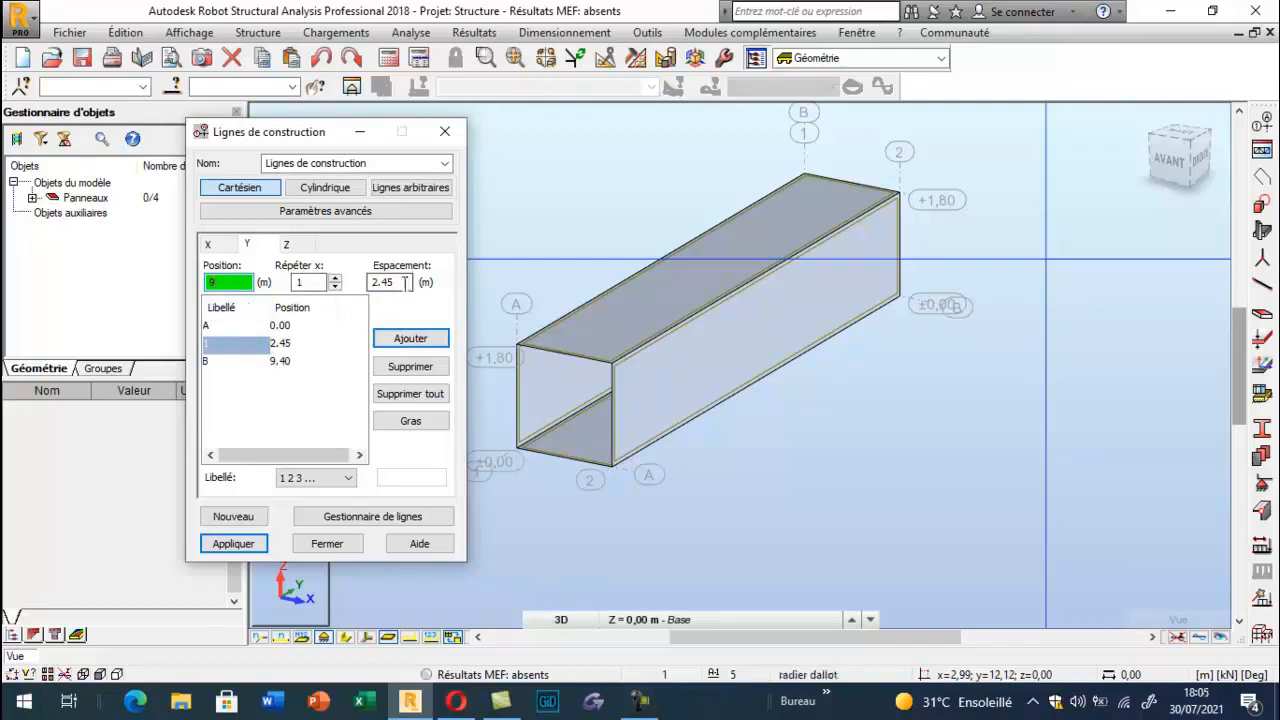
Try adding a Y construction line at 9 m, and delete the lines at 9.00 and 11.45 m
click(408, 340)
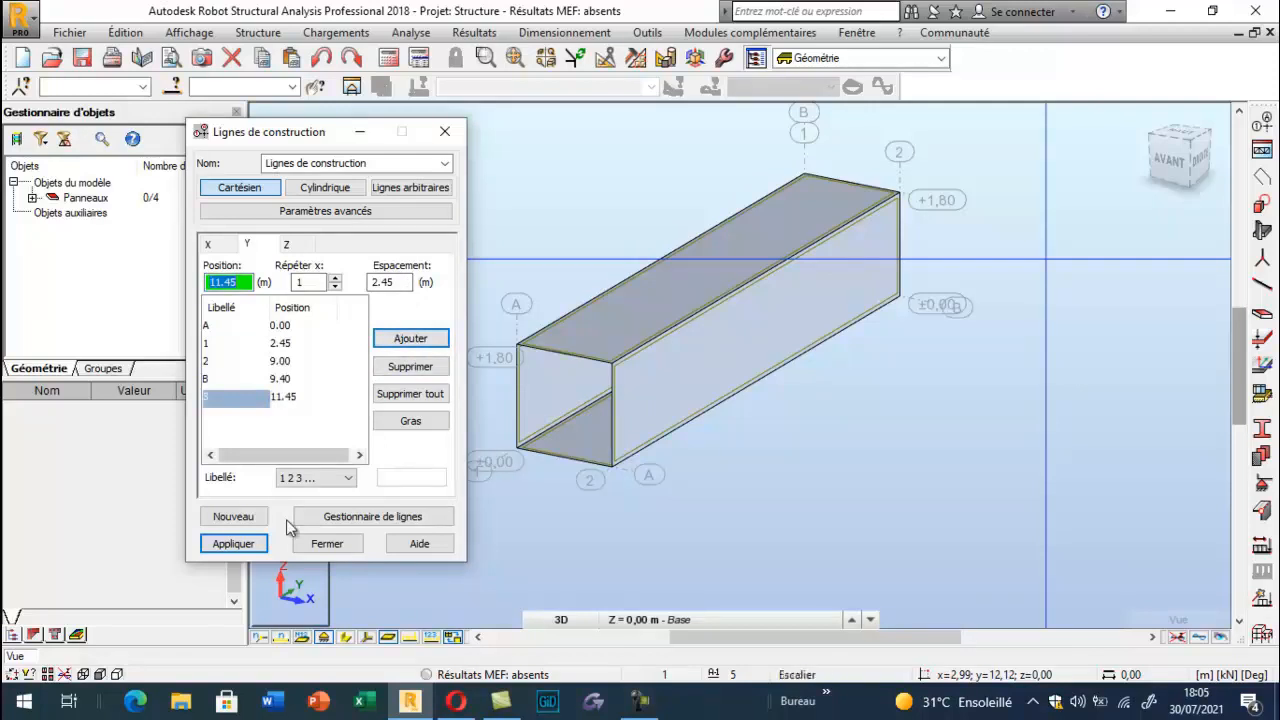
click(283, 365)
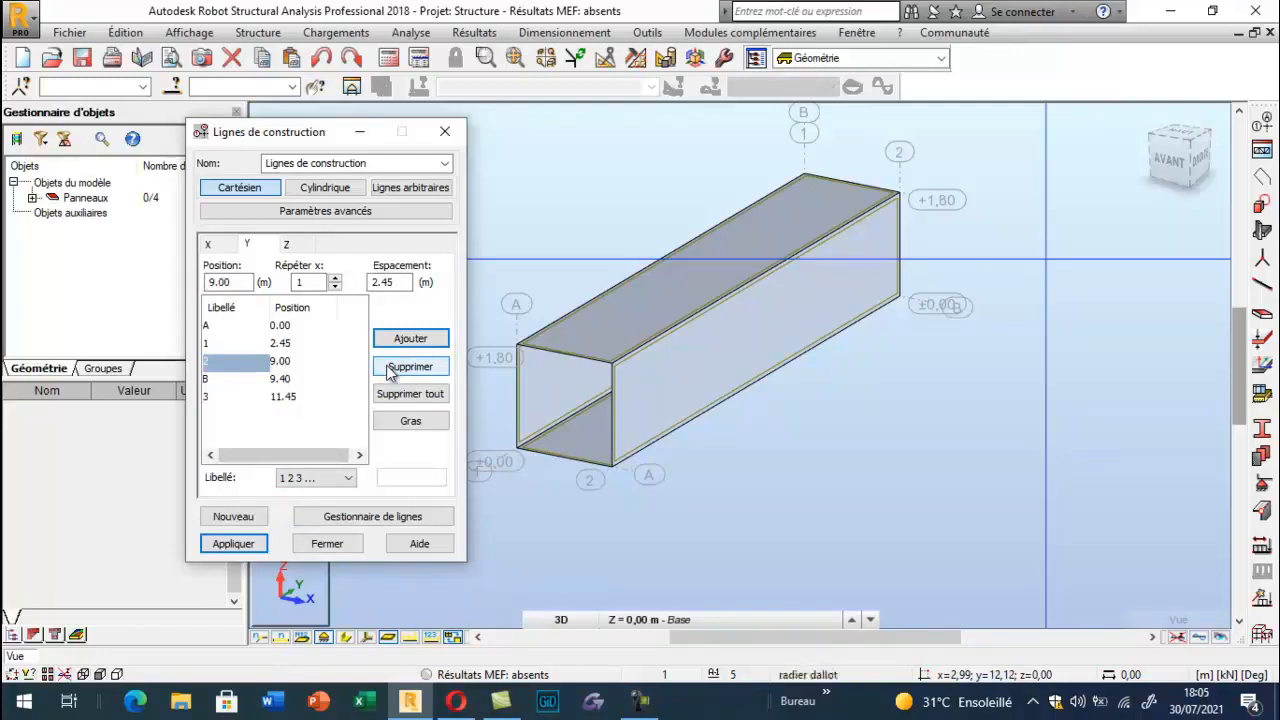
click(390, 368)
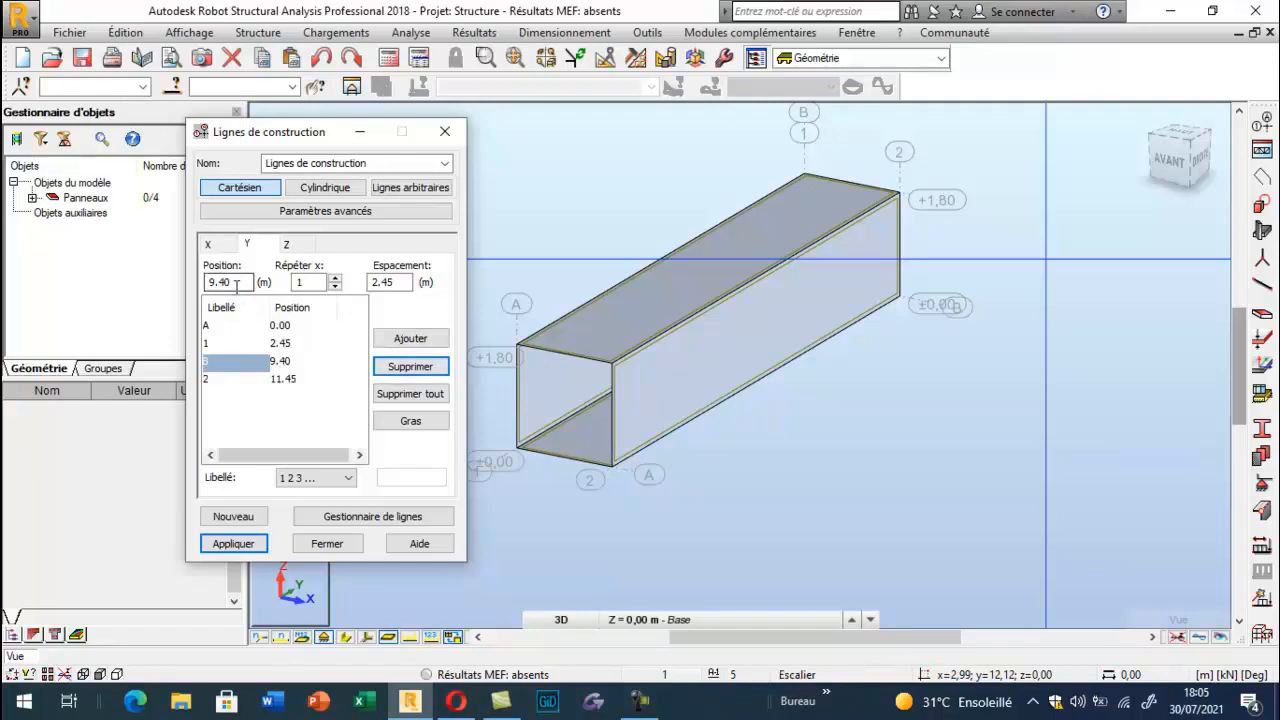
click(280, 378)
click(400, 370)
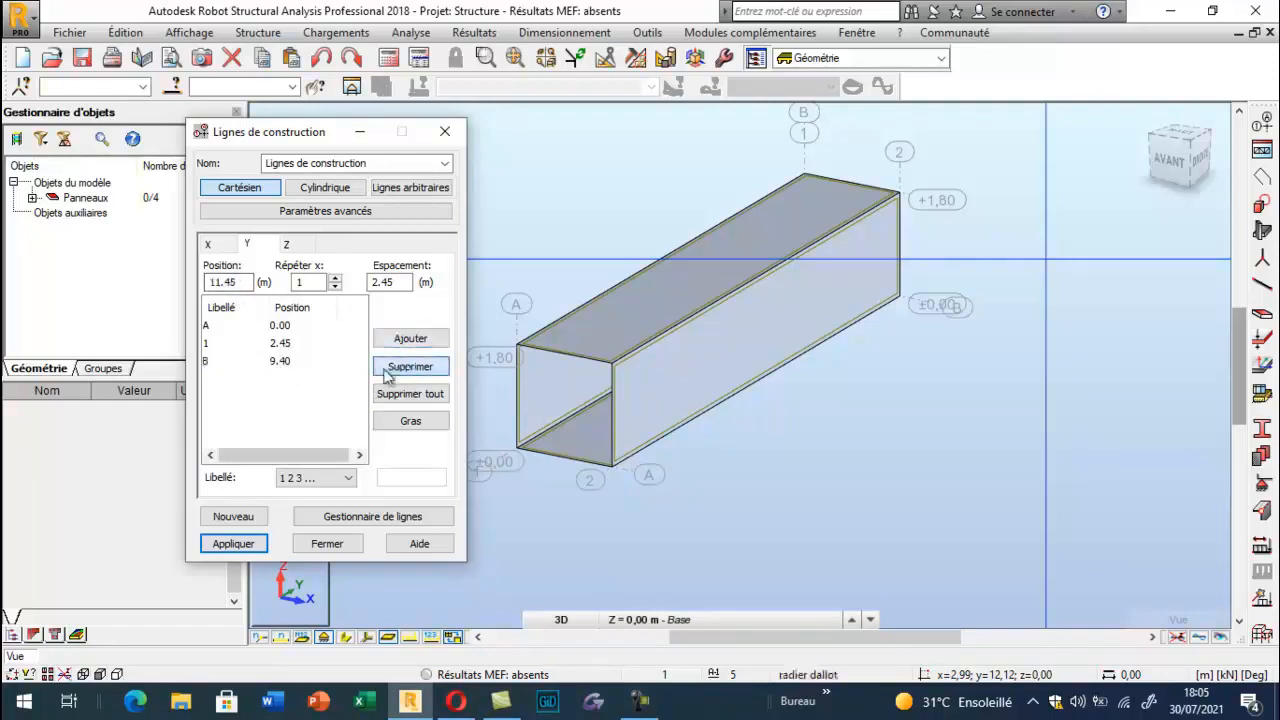
Add a Y construction line at 11.85 m using position 9.4, one repetition and 2.45 m spacing
drag(255, 282, 198, 287)
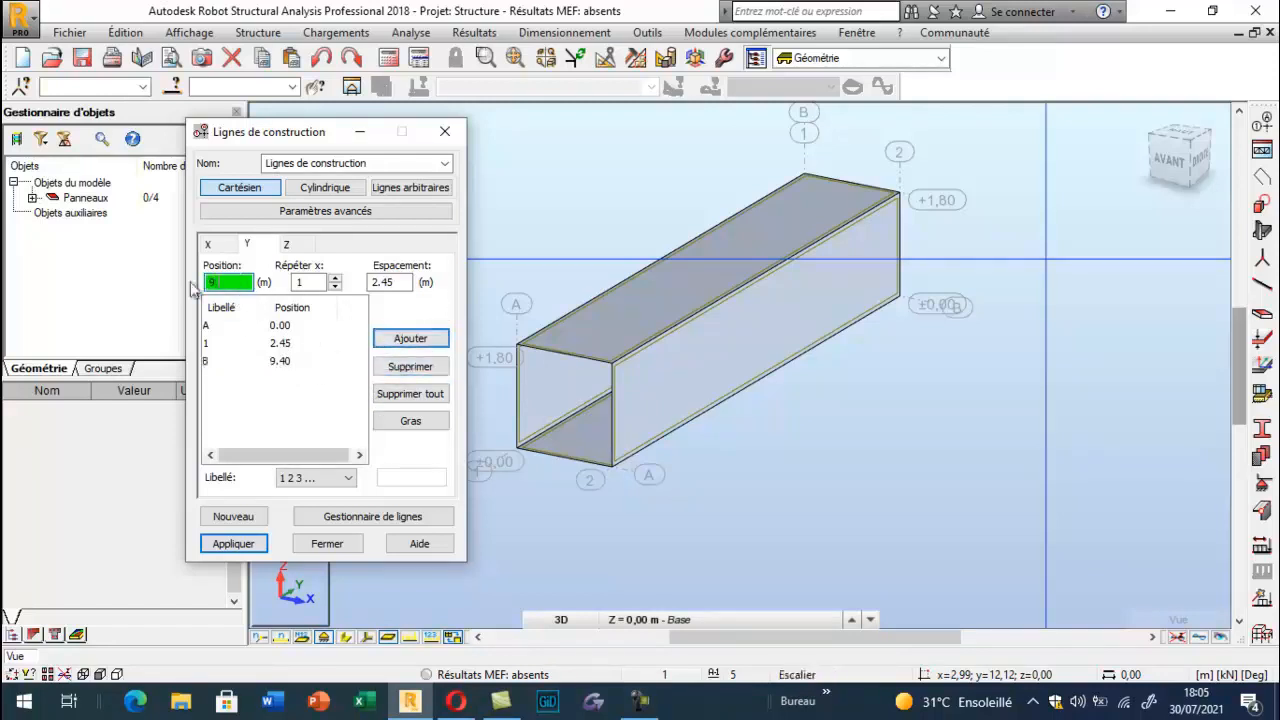
click(426, 342)
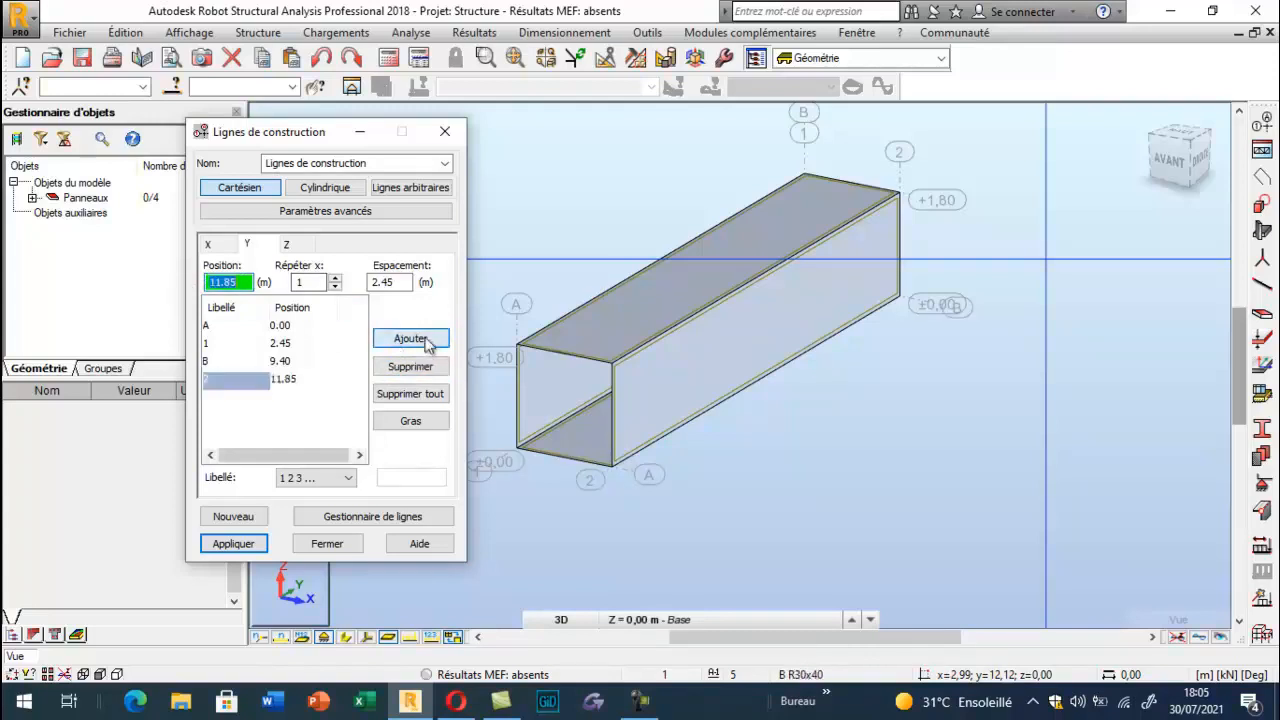
click(232, 543)
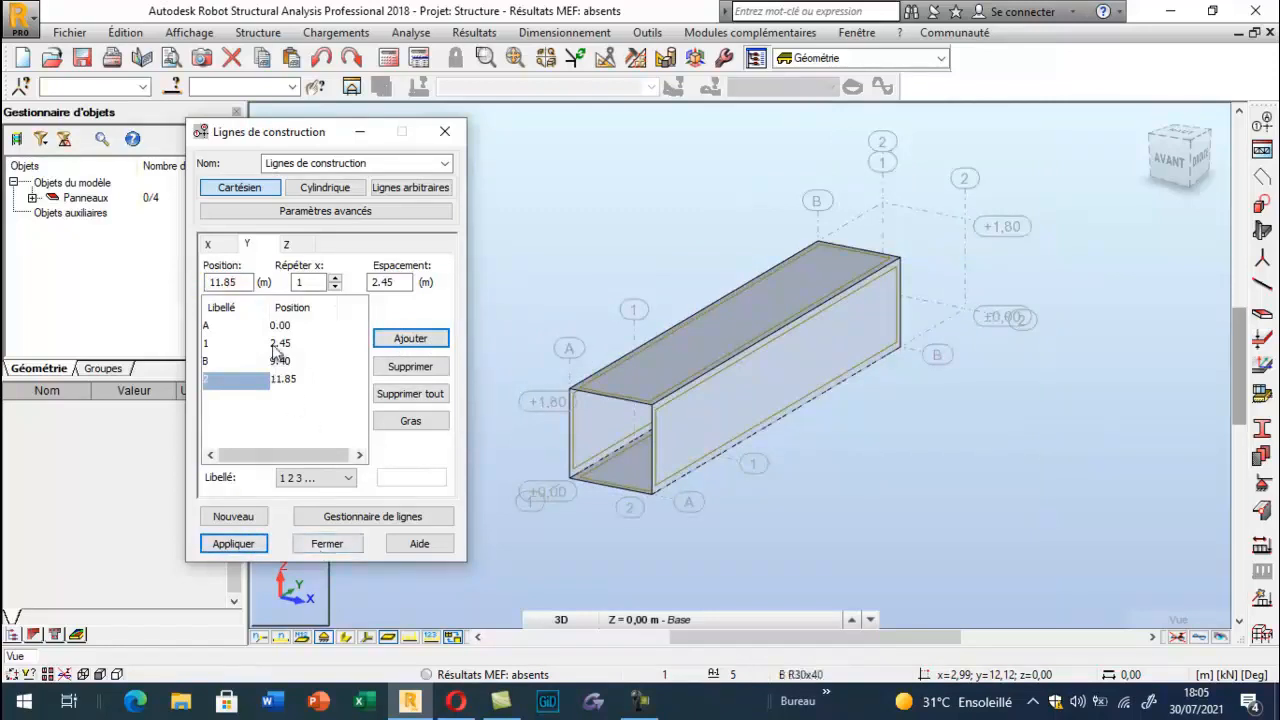
Replace the Y construction line at 2.45 m with one at -2.45 m, using position 0 and -2.45 m spacing
click(279, 343)
click(400, 366)
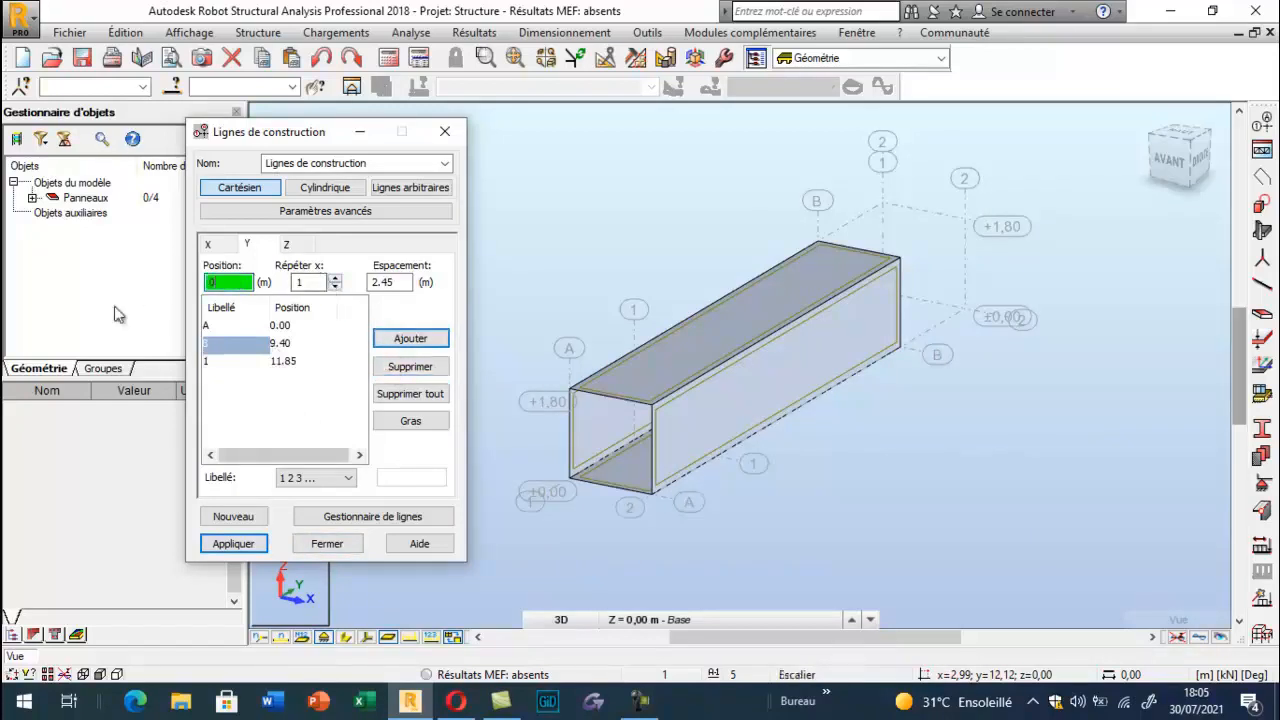
click(380, 283)
text(-)
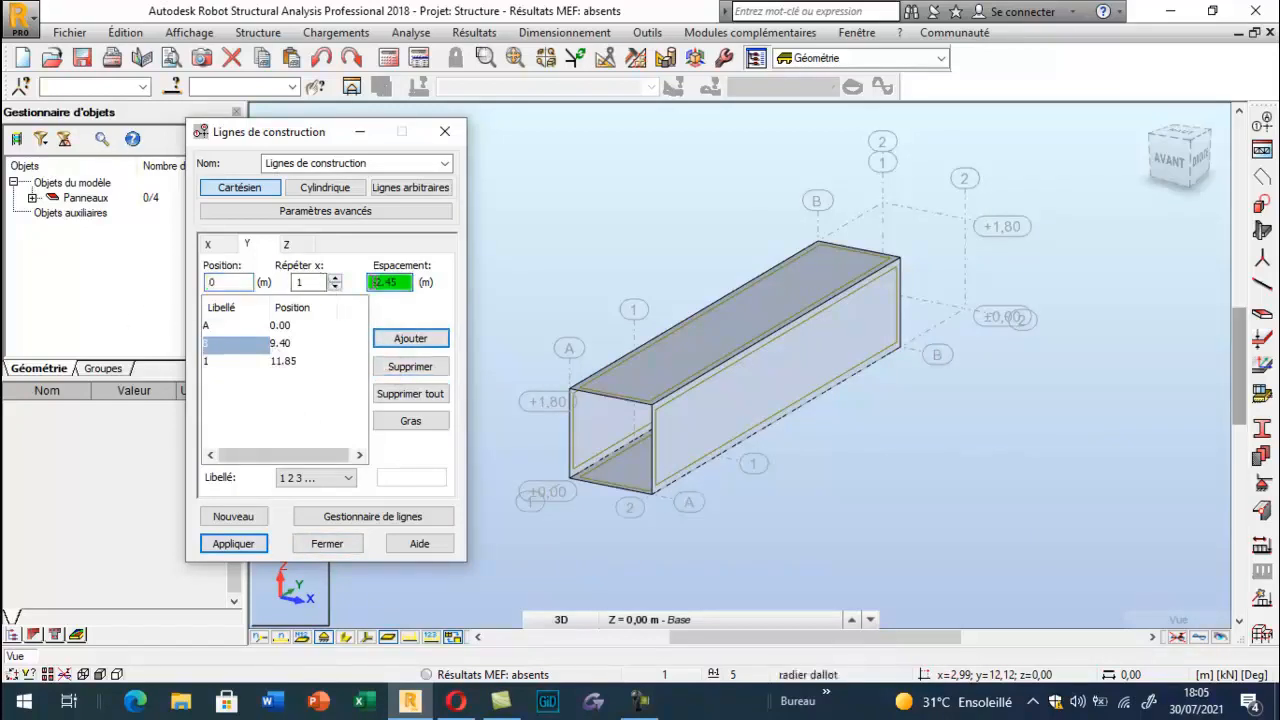
click(411, 340)
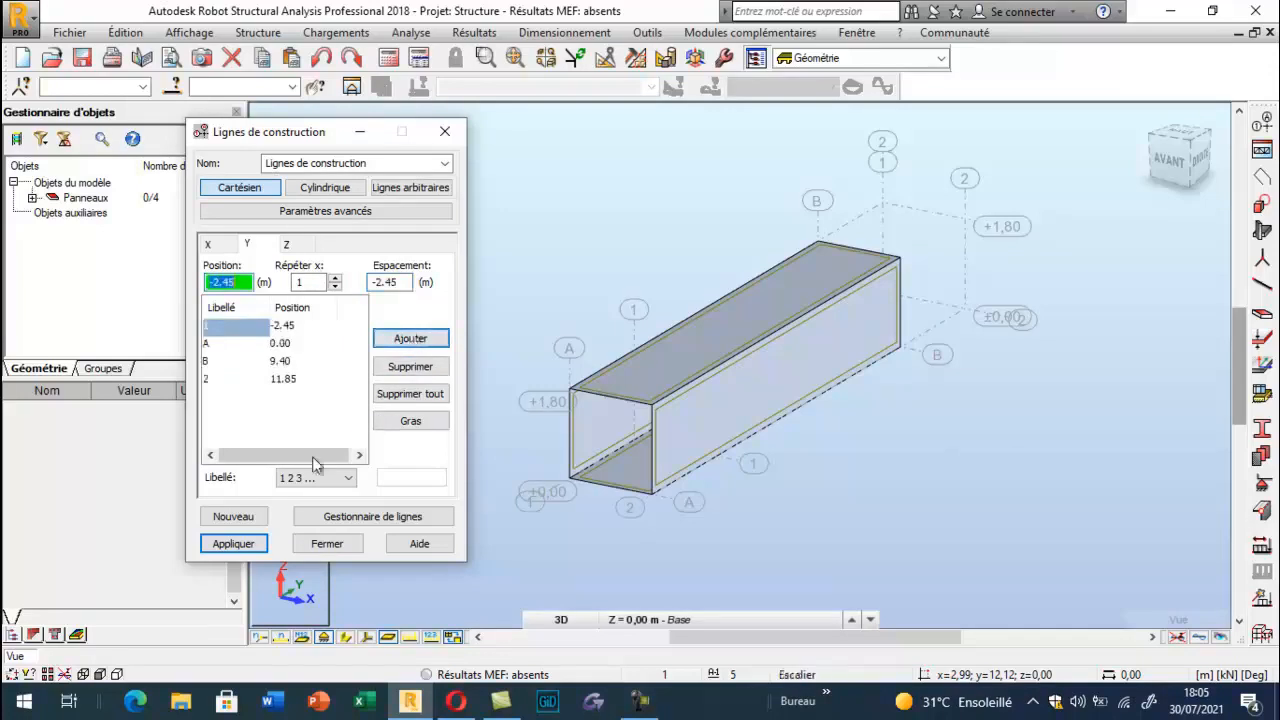
click(232, 543)
click(326, 544)
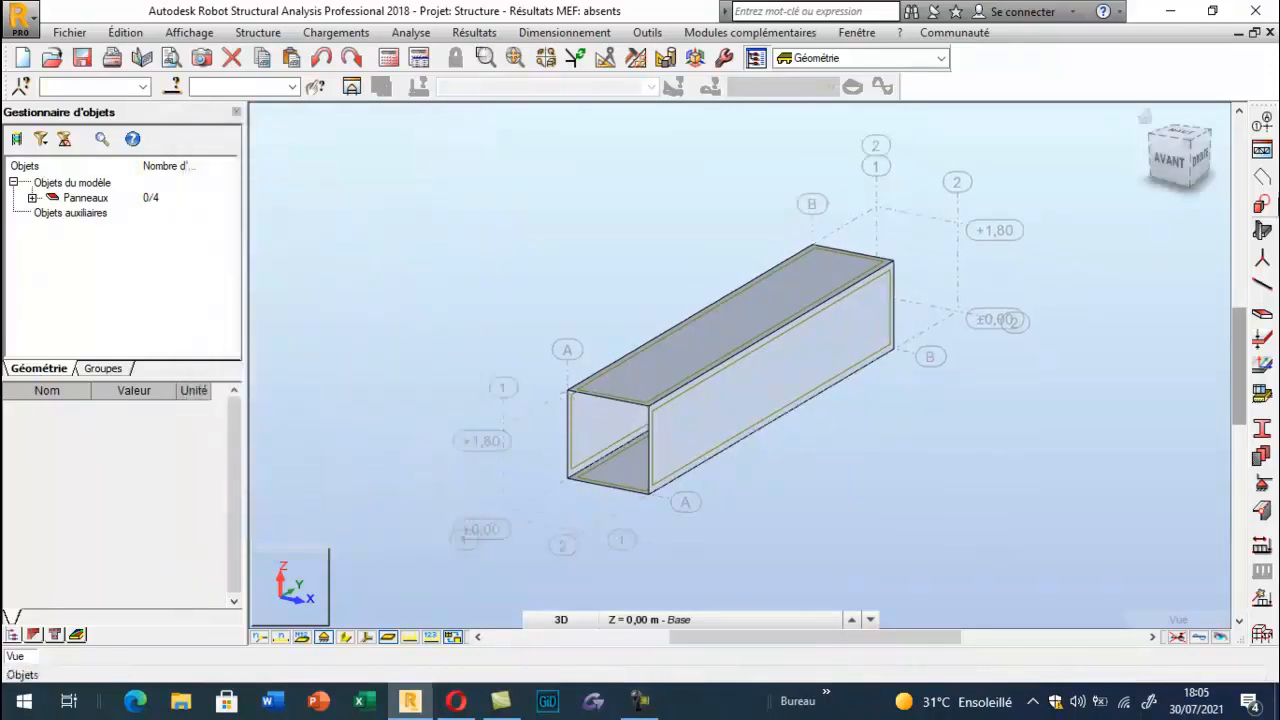
Add a Z construction line at 0.30 m using position 0.00, one repetition and 0.3 m spacing
click(1262, 150)
click(289, 245)
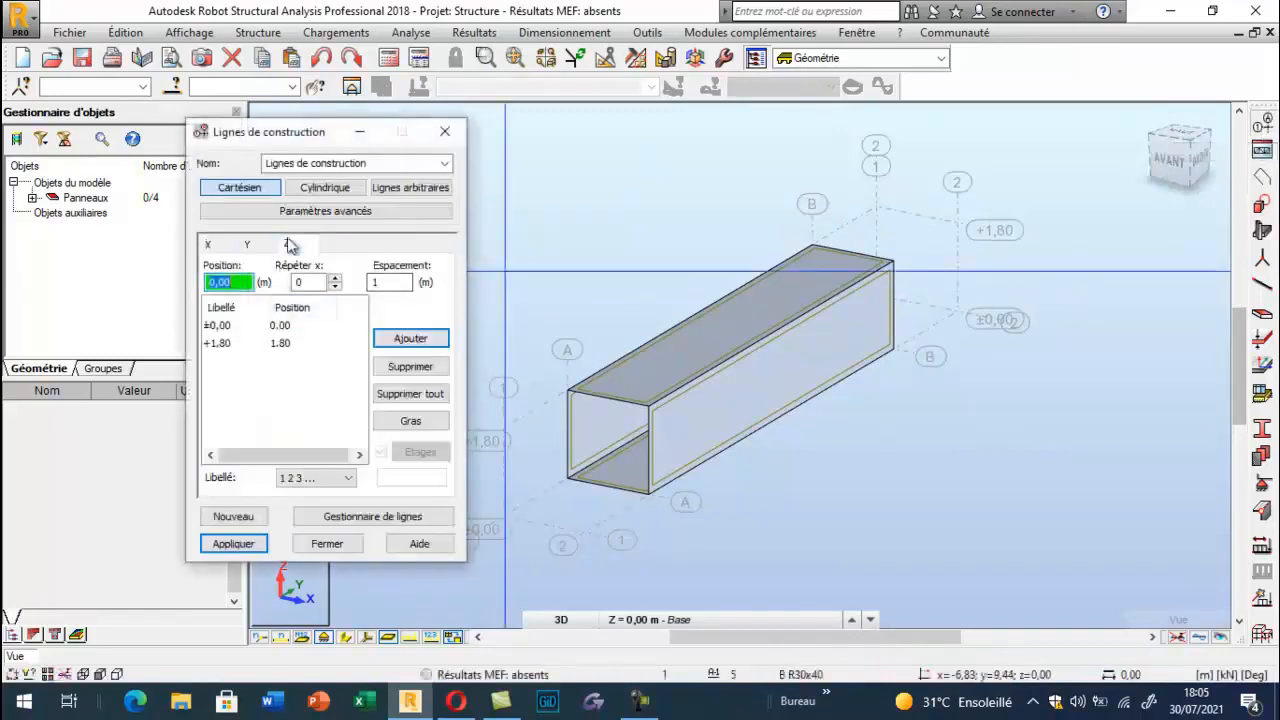
click(334, 279)
click(382, 281)
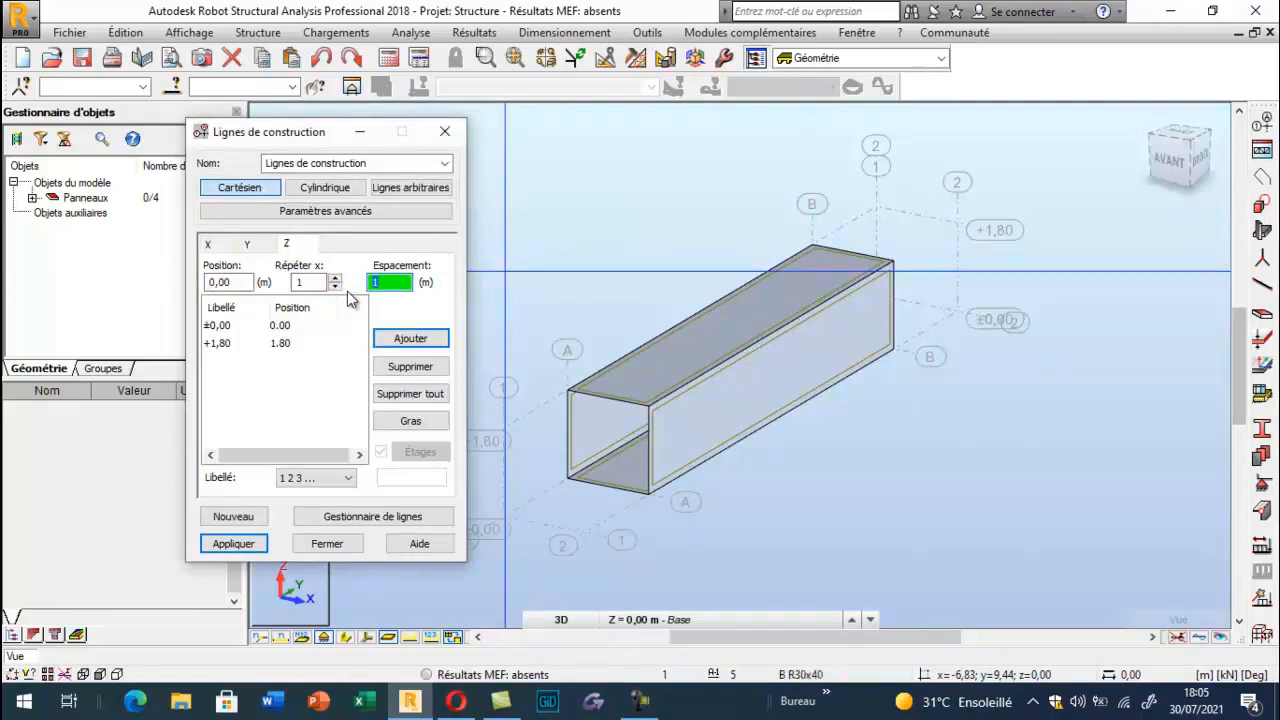
text(0,3)
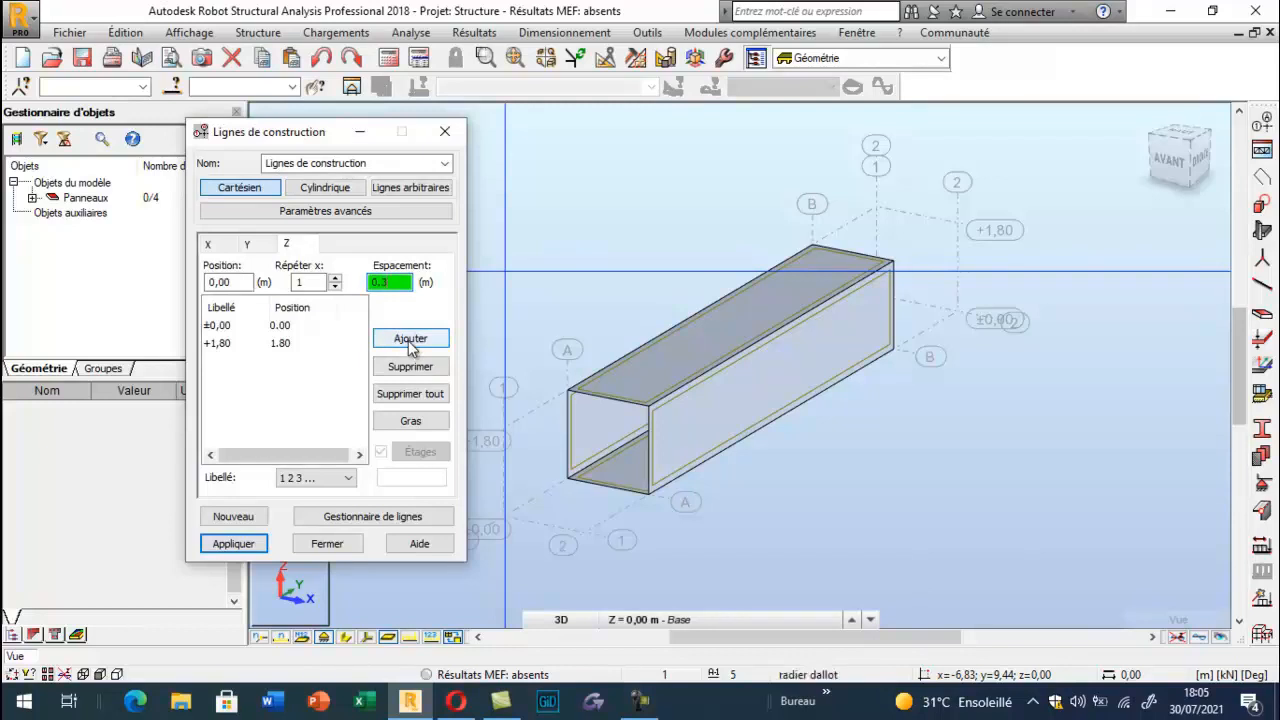
click(410, 340)
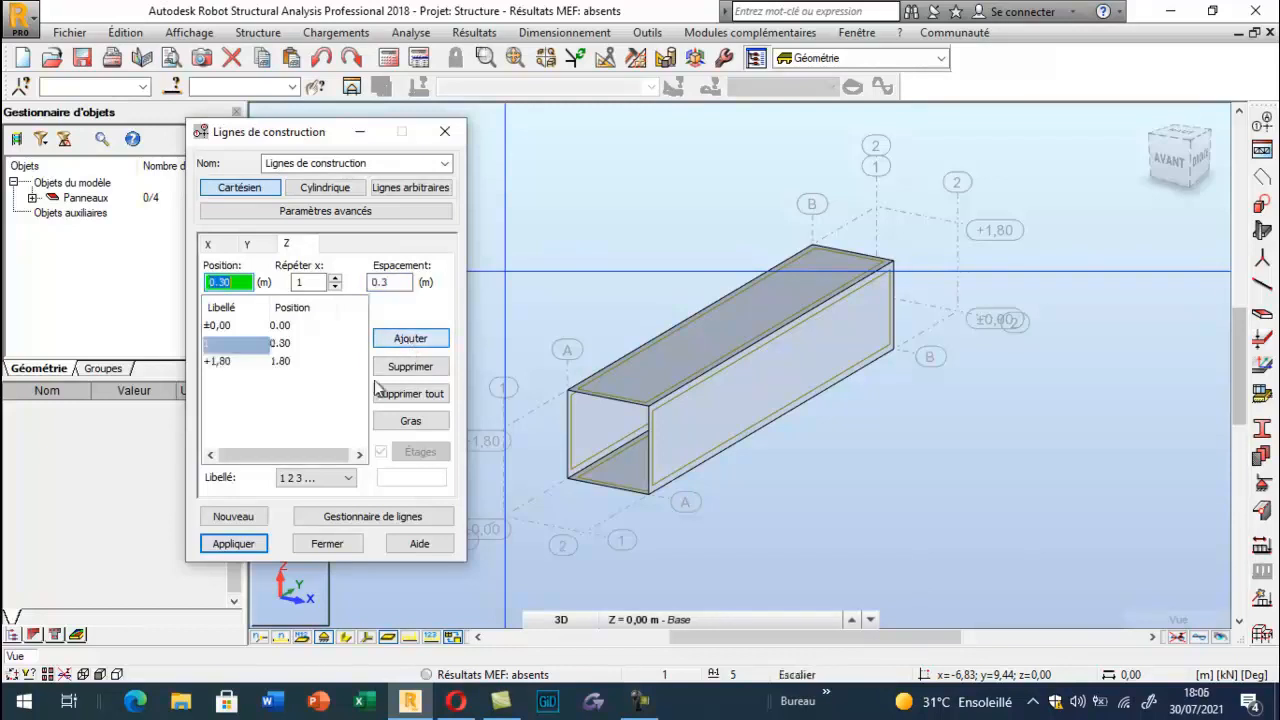
click(233, 544)
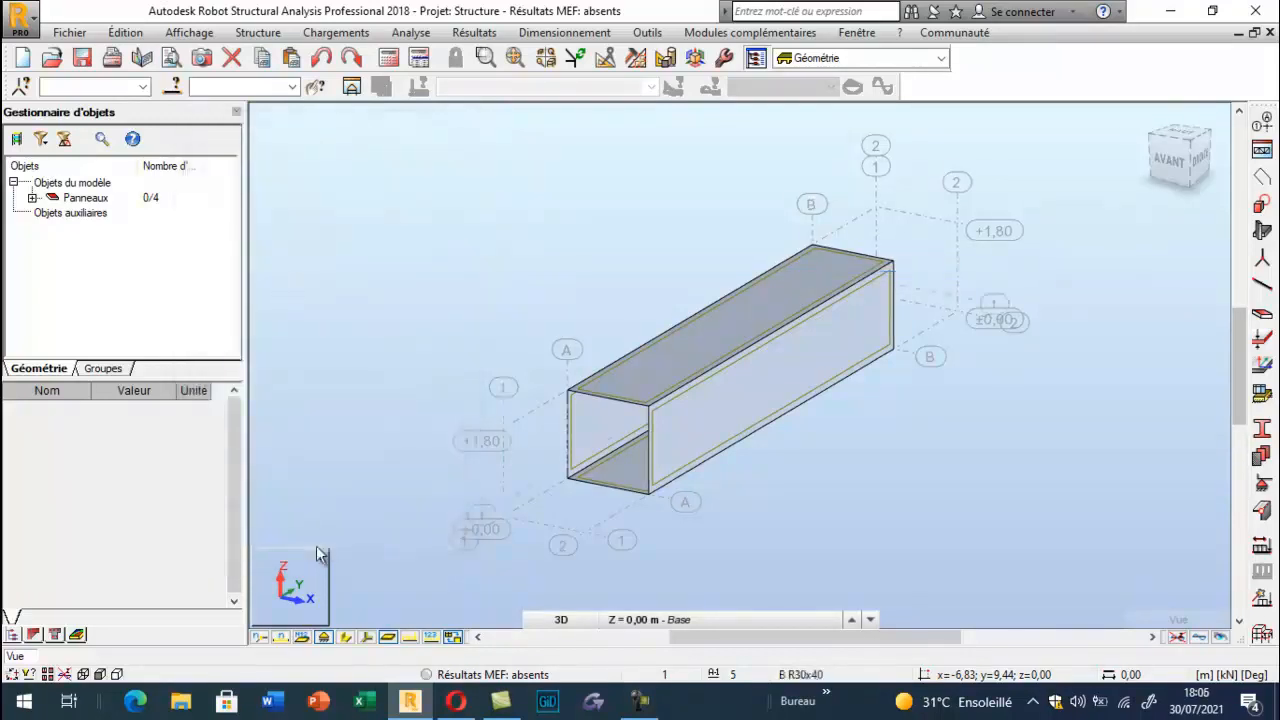
Draw a wing wall panel contour through (0; 0; 1.80), (0; -2.45; 0.30), (0; -2.45; 0) and (0; 0; 0)
click(1261, 177)
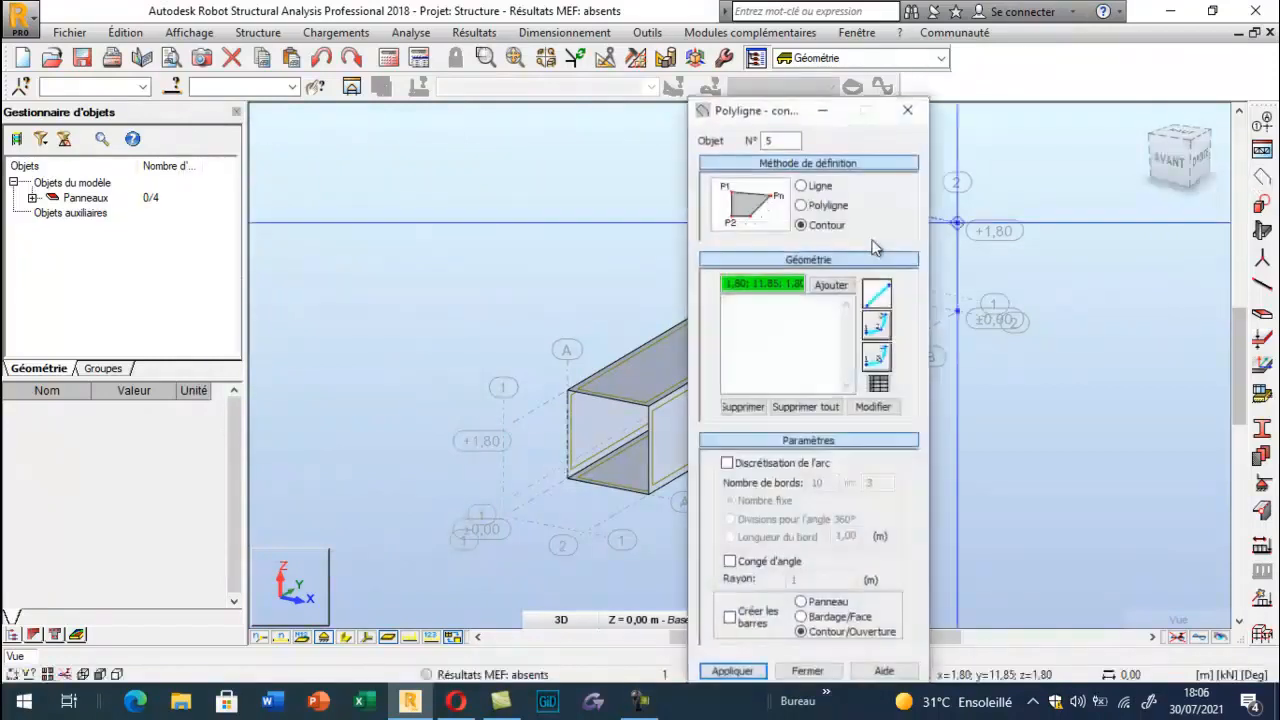
drag(785, 114, 147, 21)
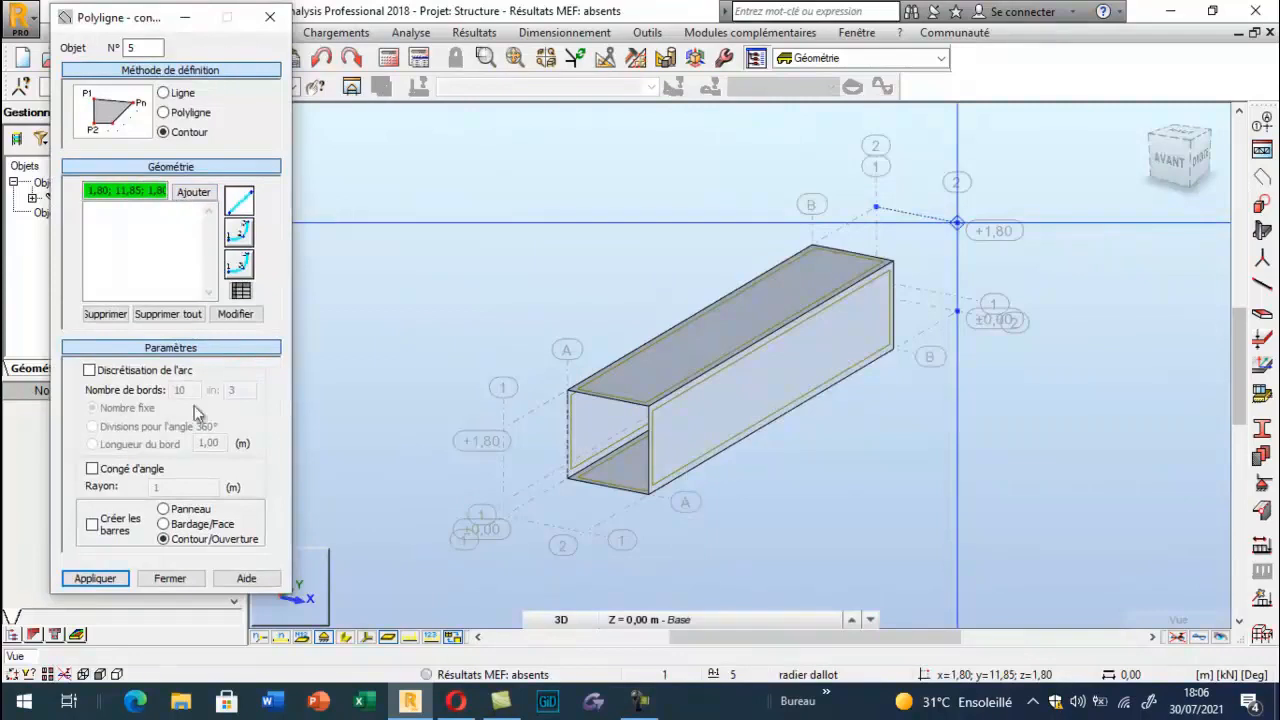
click(164, 509)
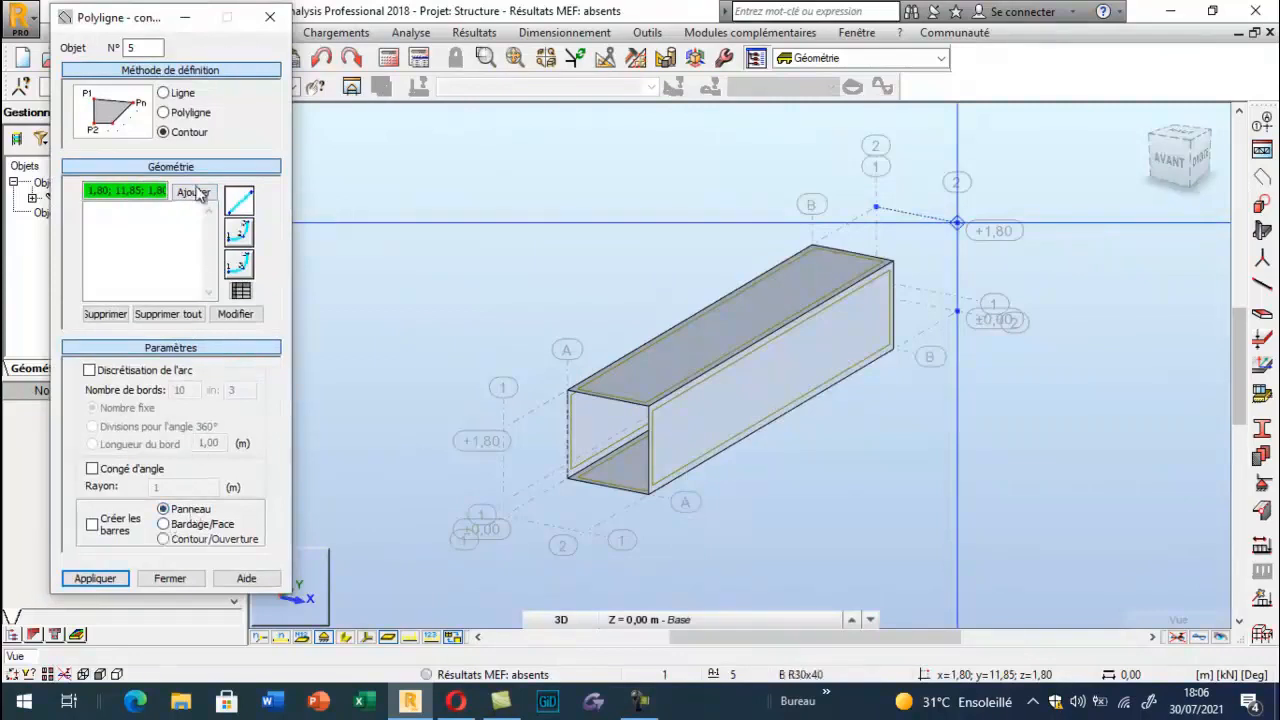
click(568, 391)
scroll(515, 500, up, 3)
click(507, 504)
click(510, 532)
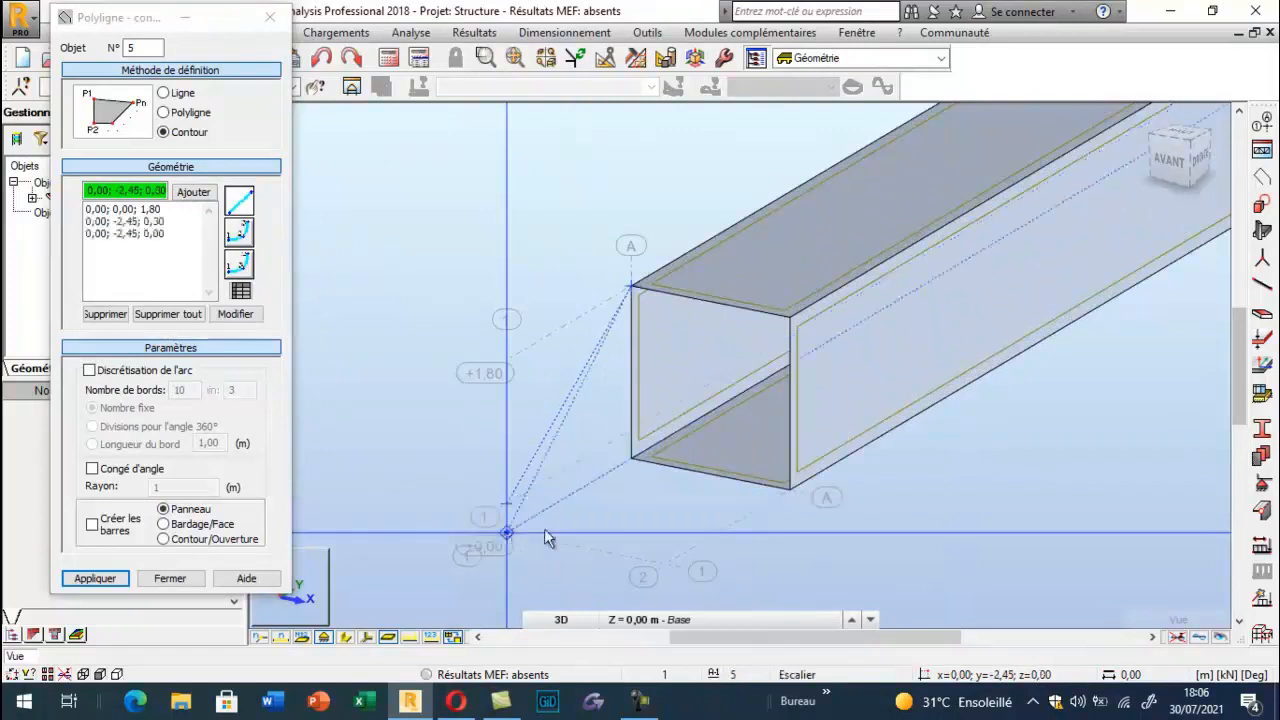
click(632, 461)
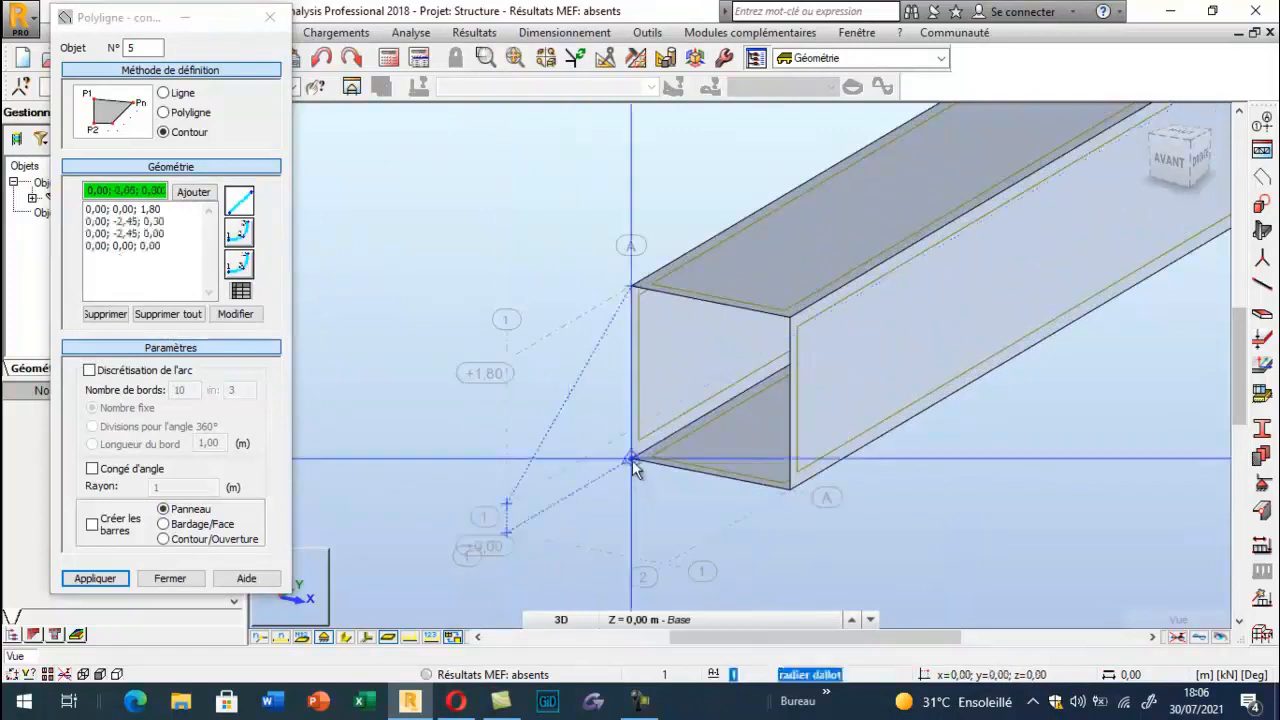
click(628, 290)
scroll(664, 339, down, 2)
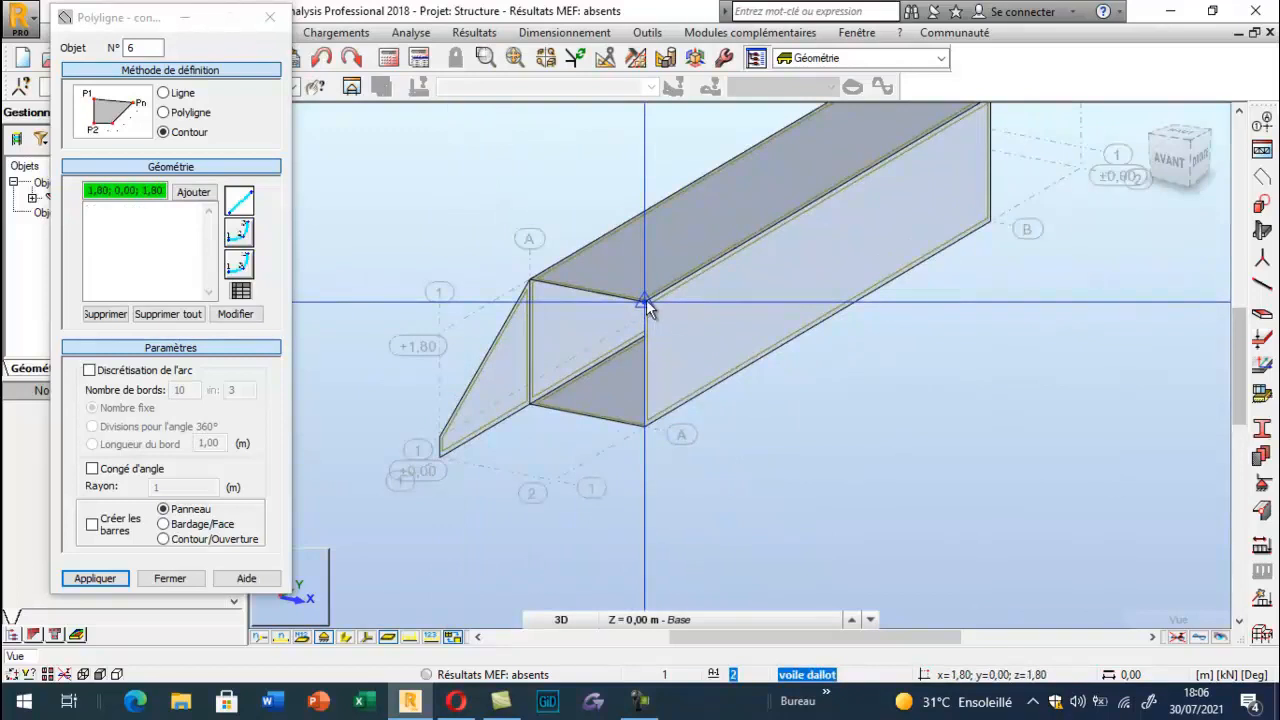
click(270, 18)
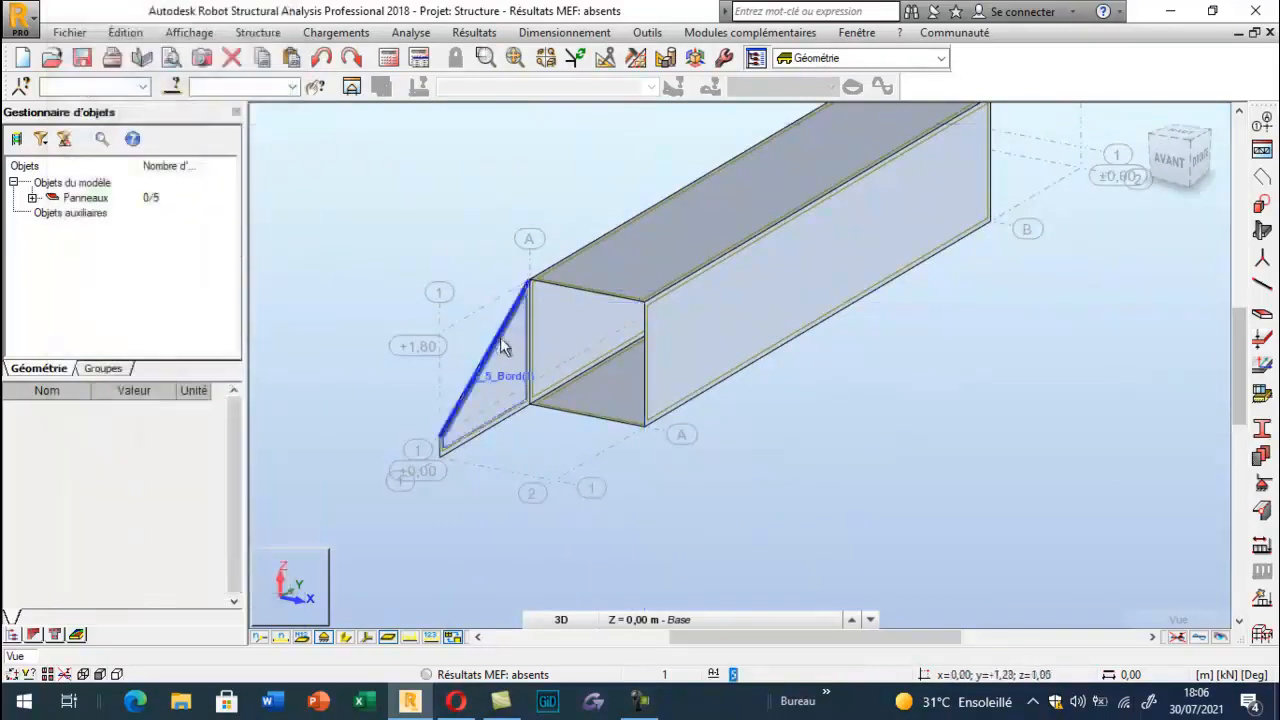
Copy the wing wall panel by a translation of 1.80; 0.00; 0.00 to the culvert's other side wall
click(502, 345)
click(125, 32)
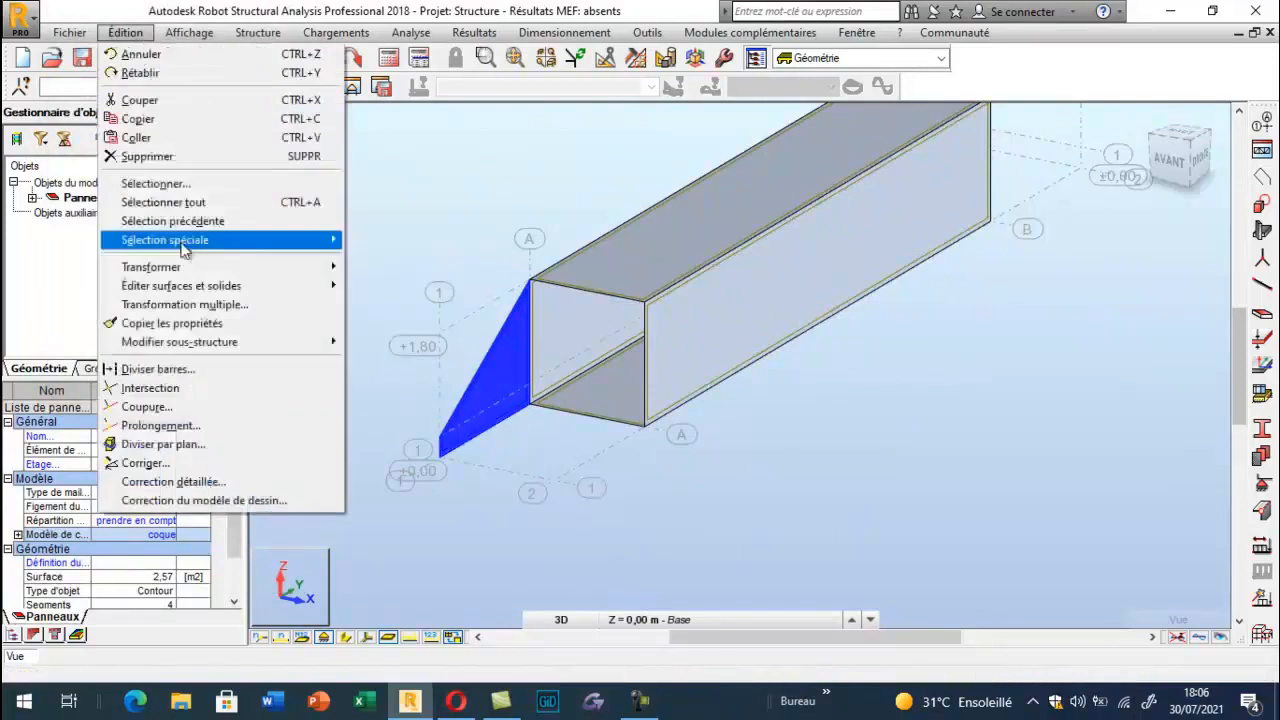
mouse_move(210, 266)
click(440, 266)
click(529, 279)
click(643, 300)
click(1041, 389)
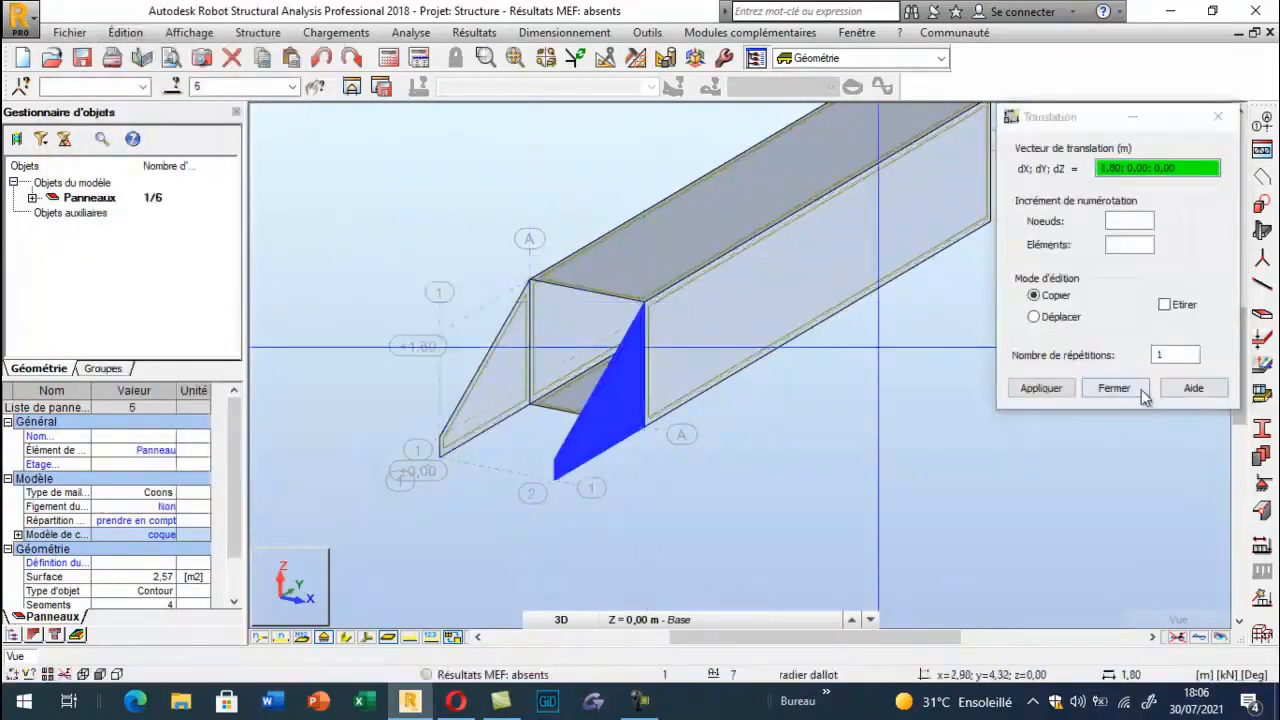
click(1114, 388)
Try to rotate a copy of the second wing wall 45° about an axis from (1.80; 0.00; 1.80) to (3.71; 4.53; 0.00)
click(864, 442)
right_click(417, 194)
click(414, 274)
mouse_move(481, 365)
mouse_down()
mouse_move(477, 402)
mouse_move(460, 386)
mouse_move(479, 381)
mouse_up()
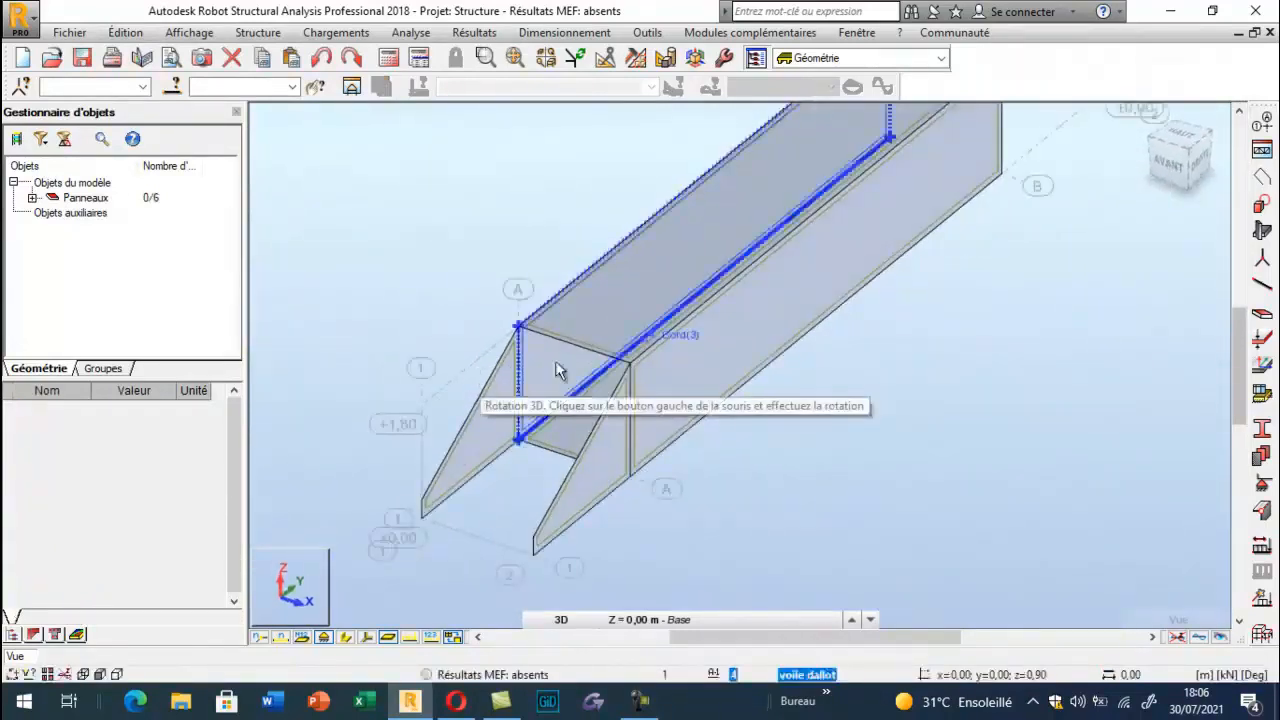
click(608, 443)
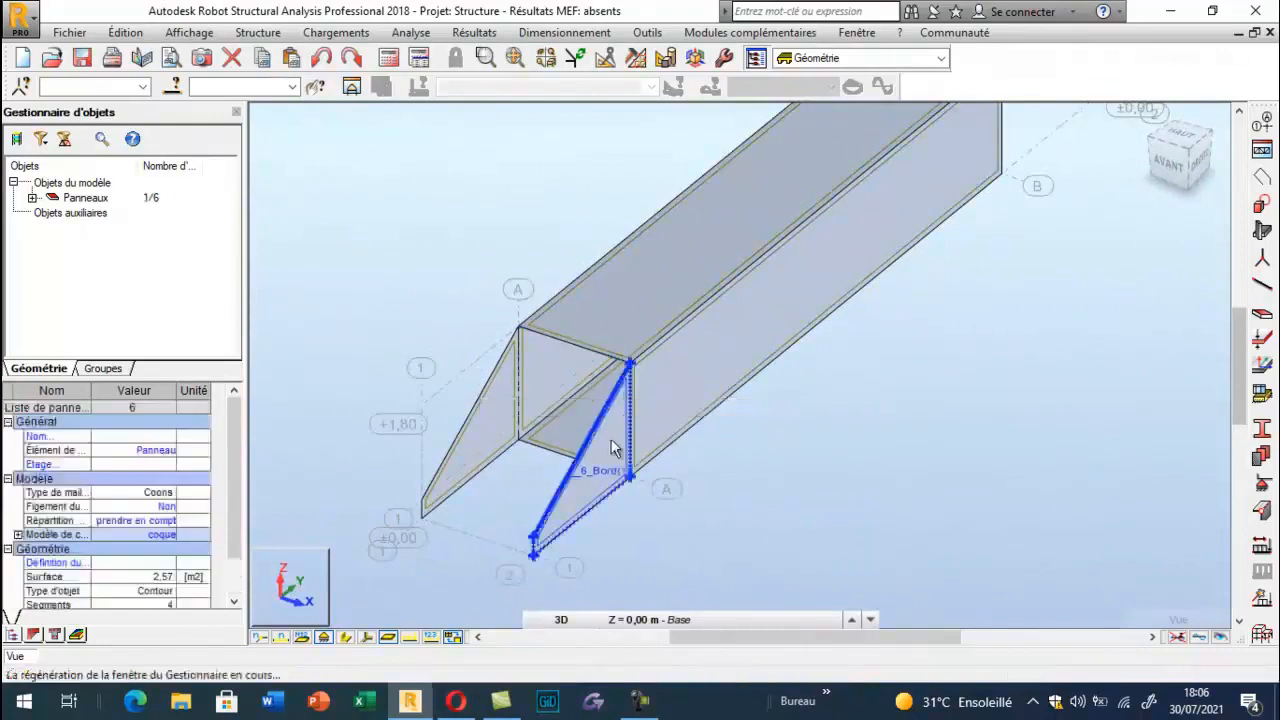
click(125, 32)
mouse_move(313, 276)
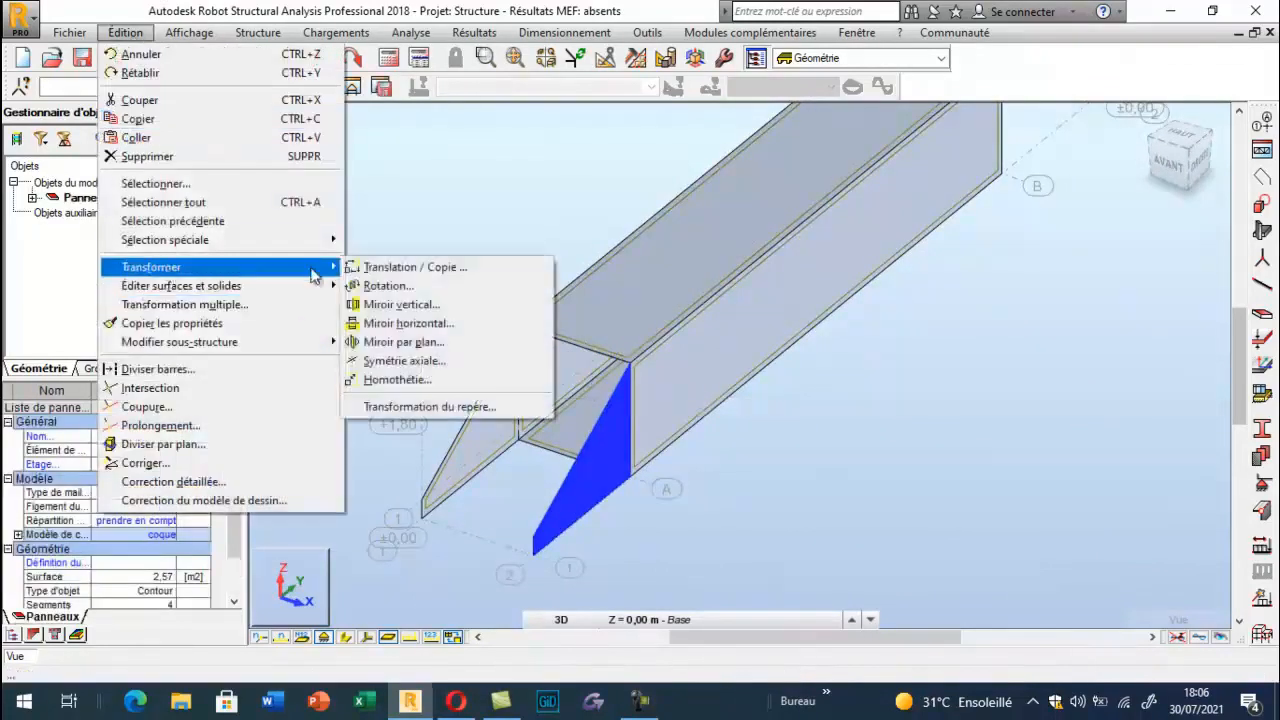
click(388, 286)
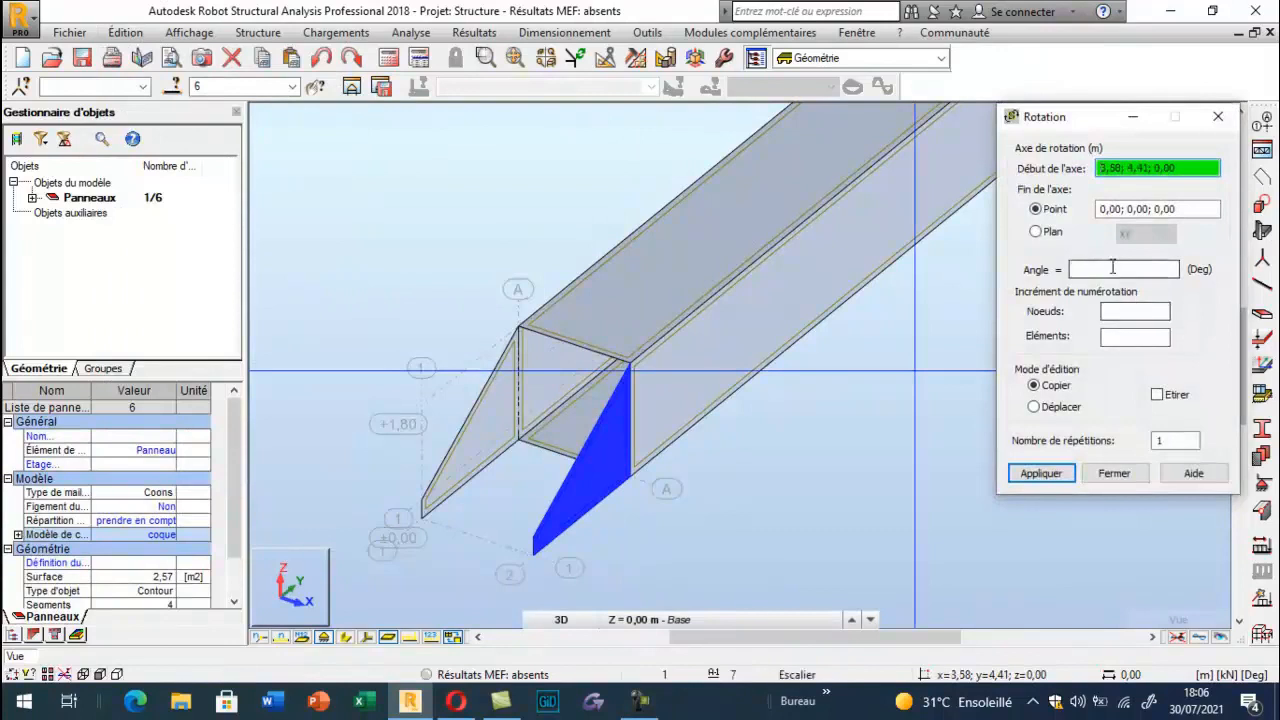
click(630, 365)
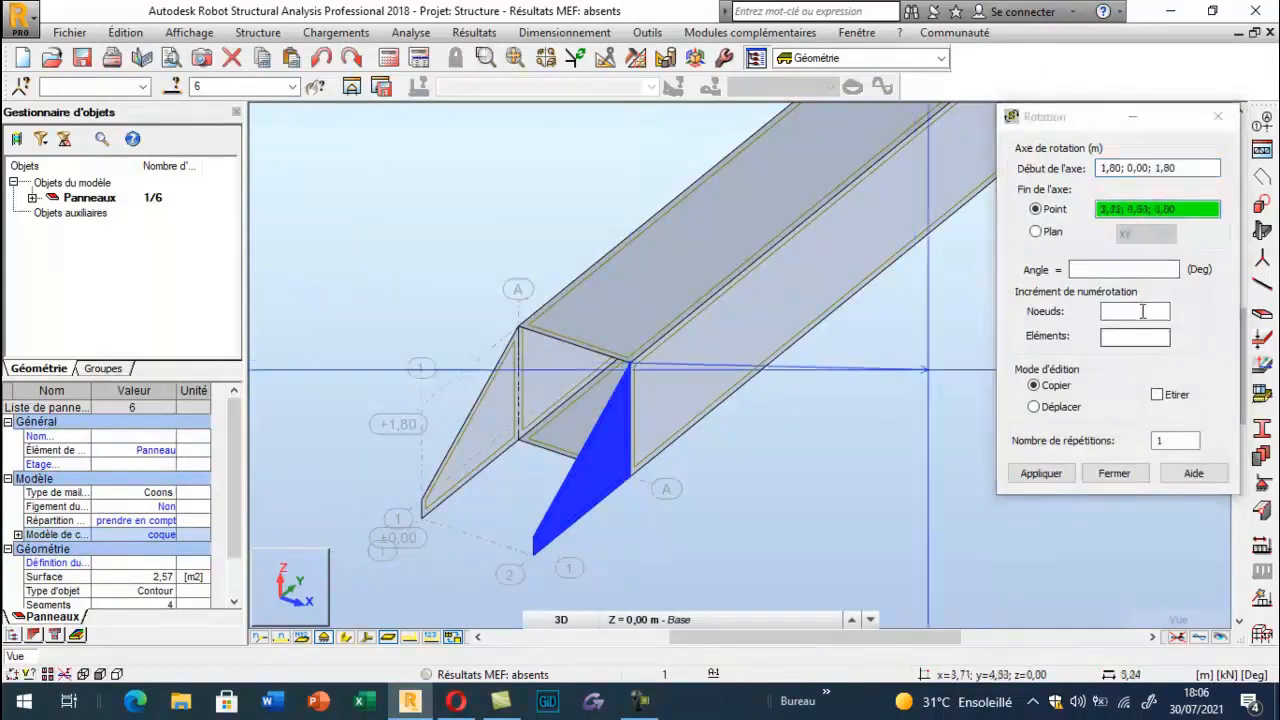
click(1099, 270)
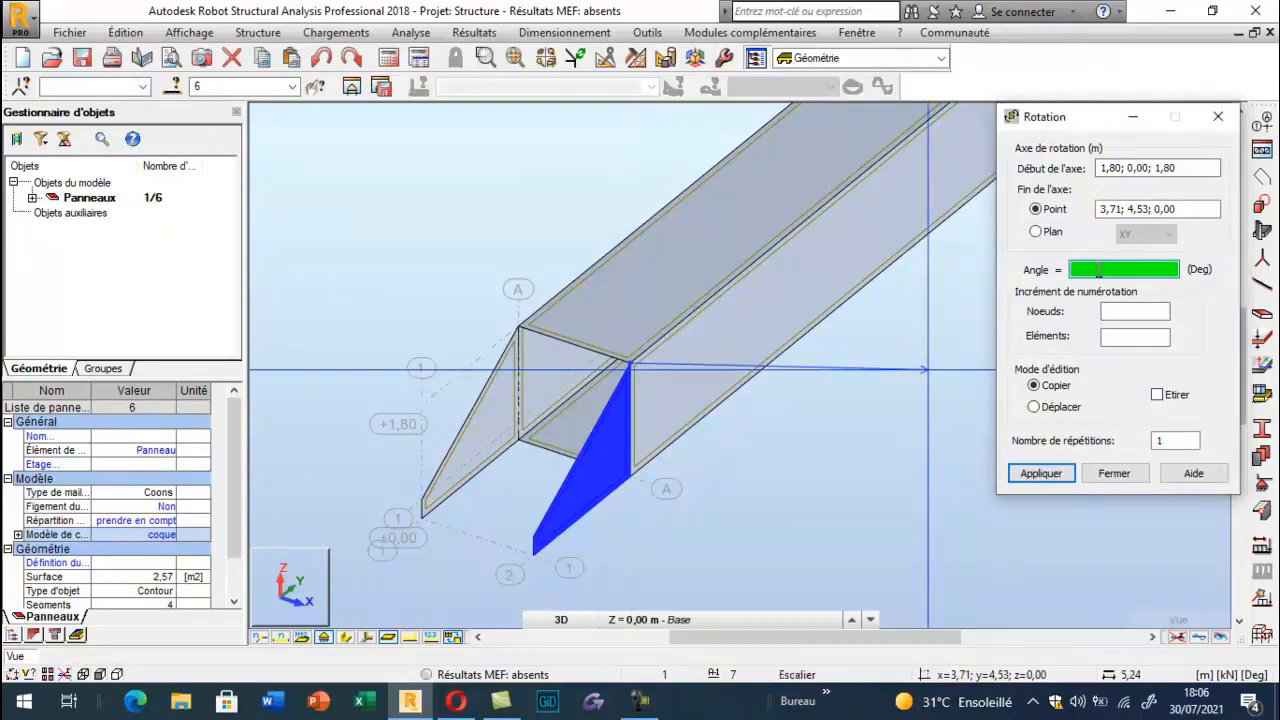
key(Return)
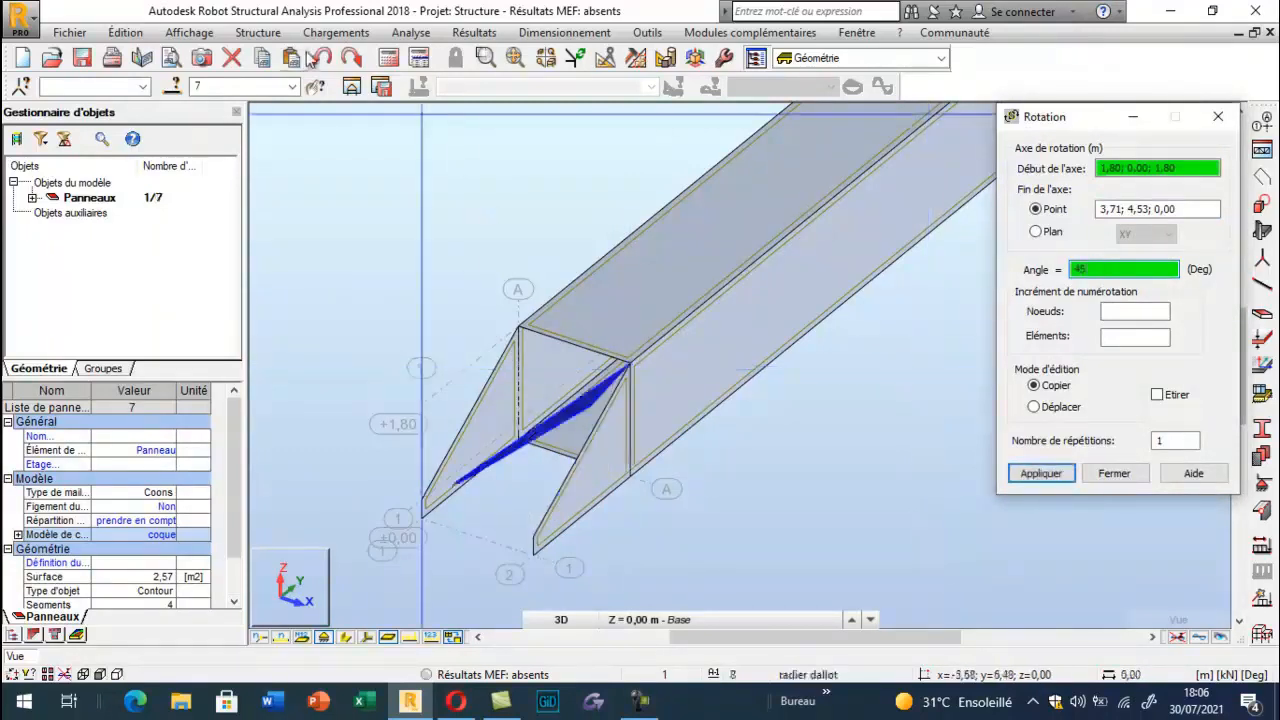
key(ctrl+z)
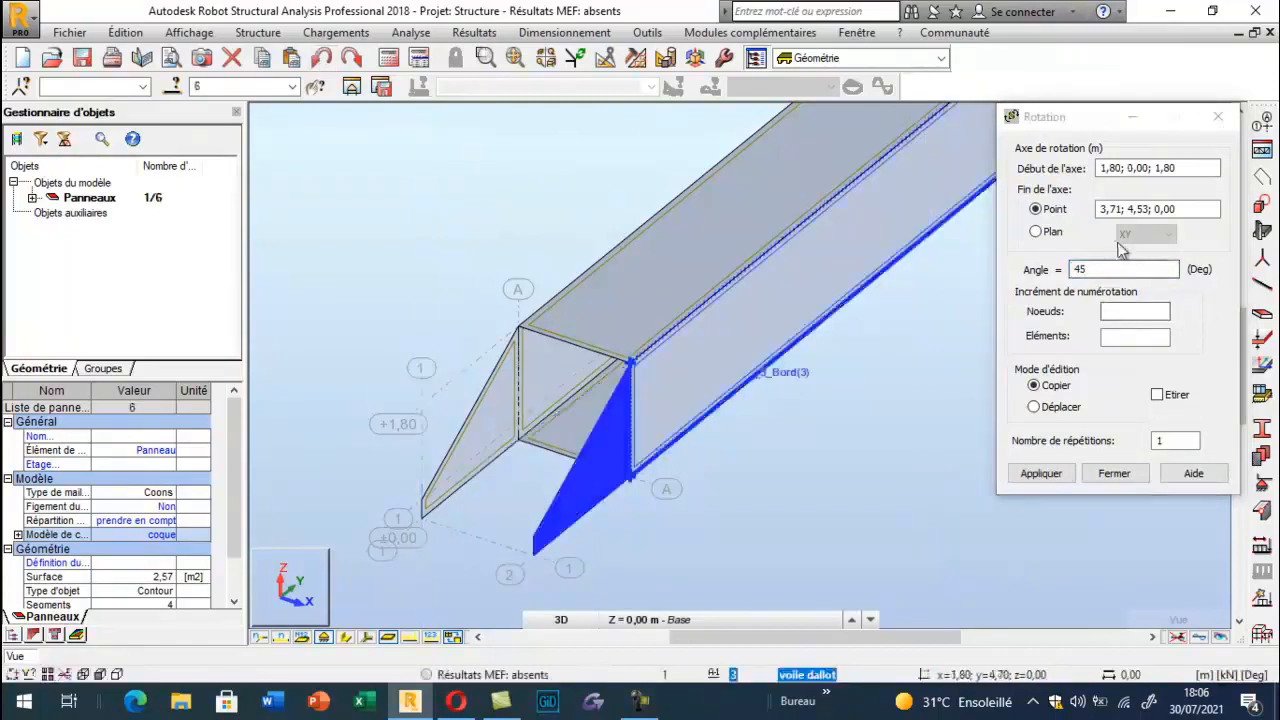
Try to rotate a copy of the second wing wall 45° in the XY plane about (1.80; 0.00; 1.80)
click(1036, 232)
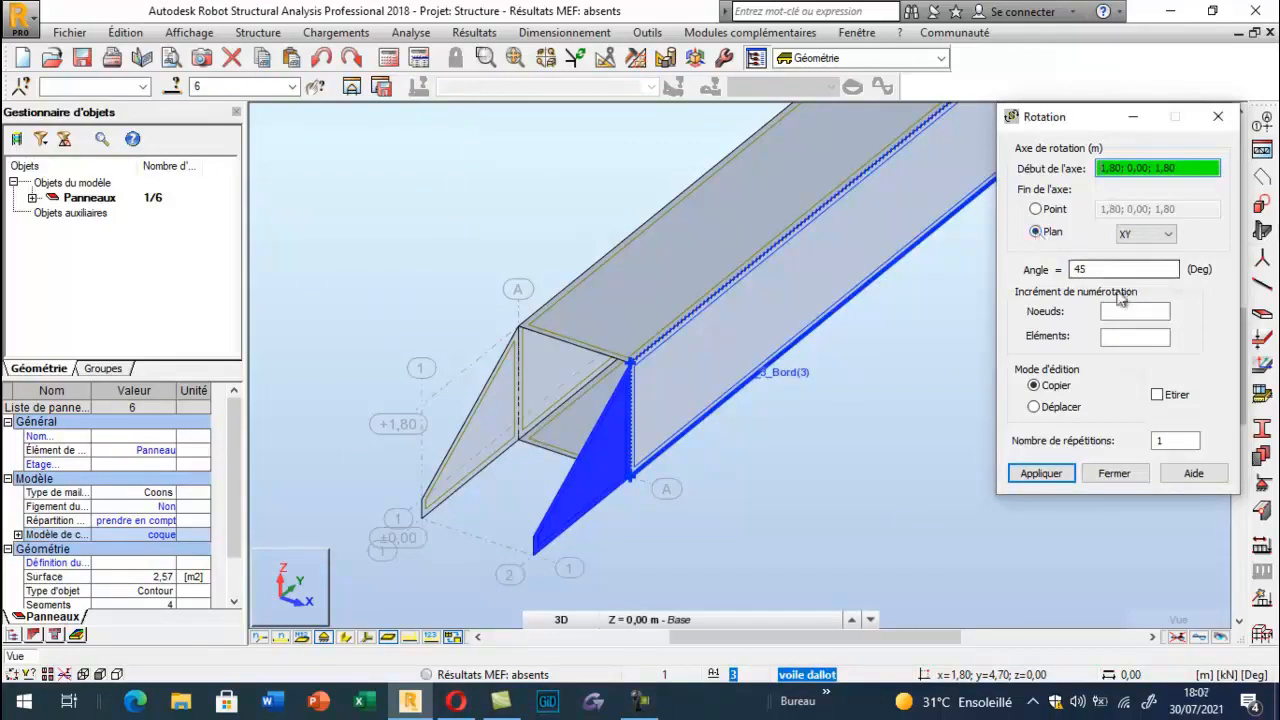
click(1052, 476)
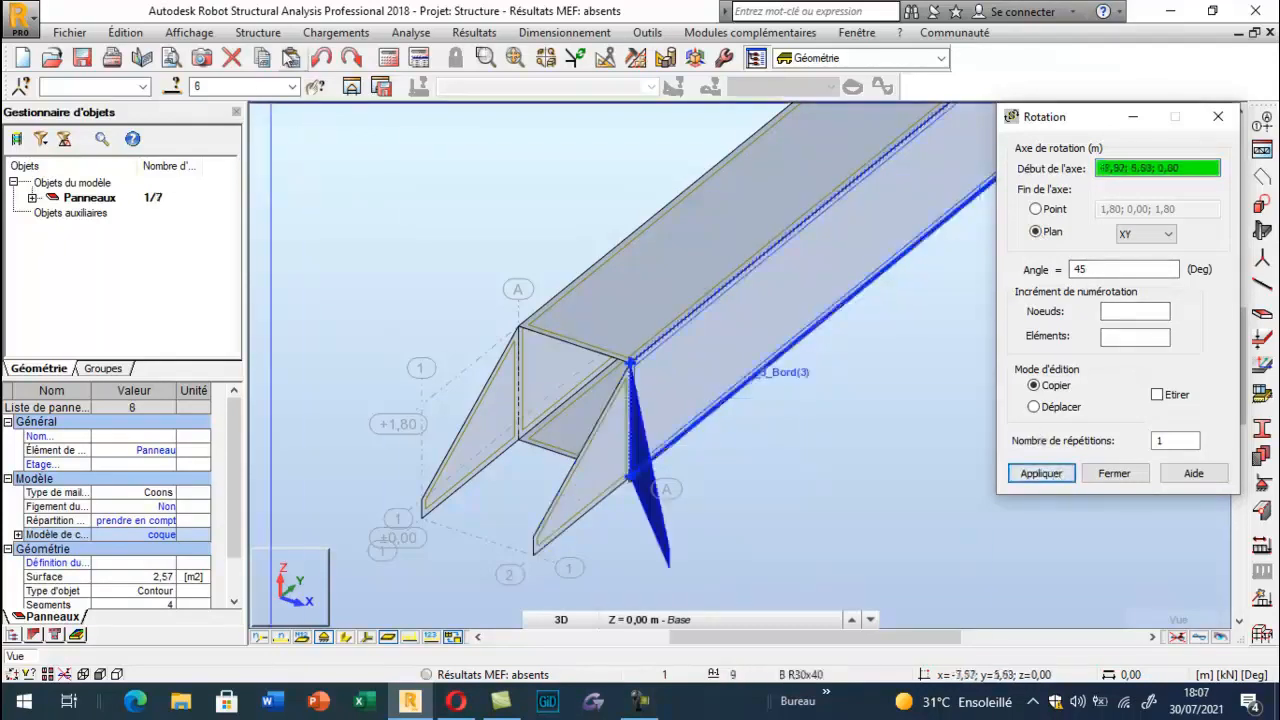
click(322, 57)
Try to move the second wing wall by a 341.2° rotation in the XY plane instead of copying it
click(1033, 406)
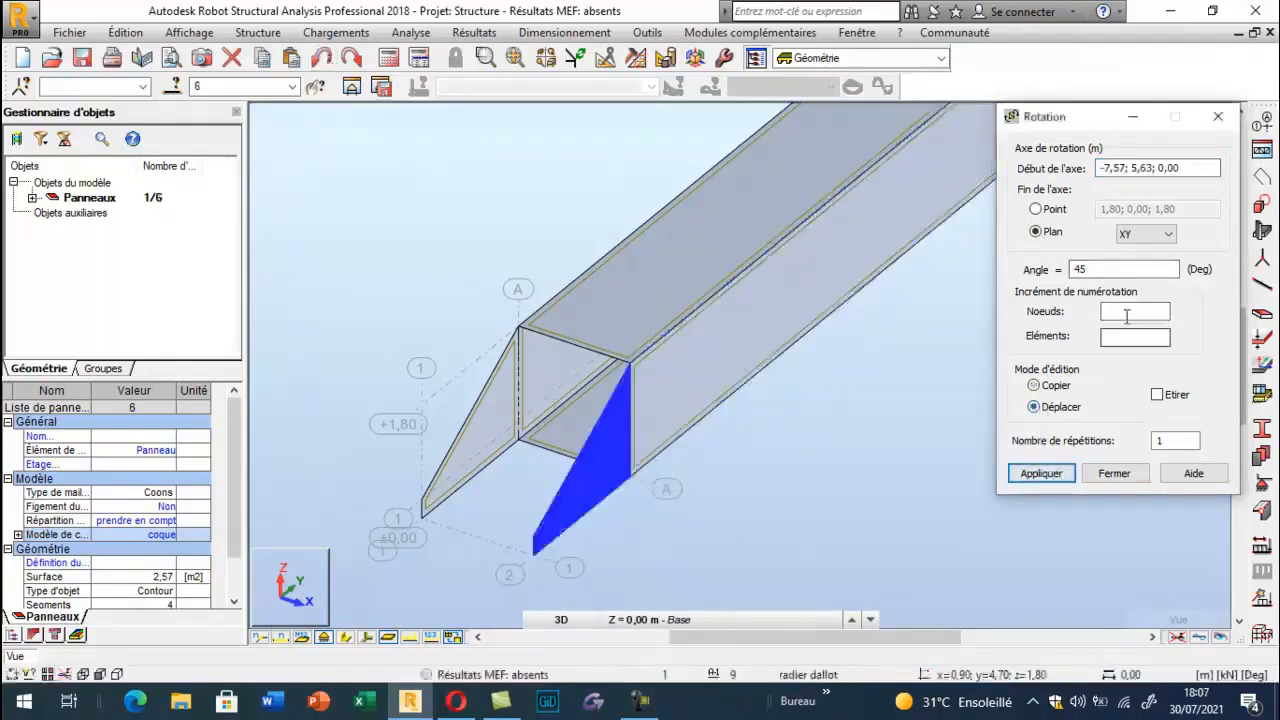
click(1044, 478)
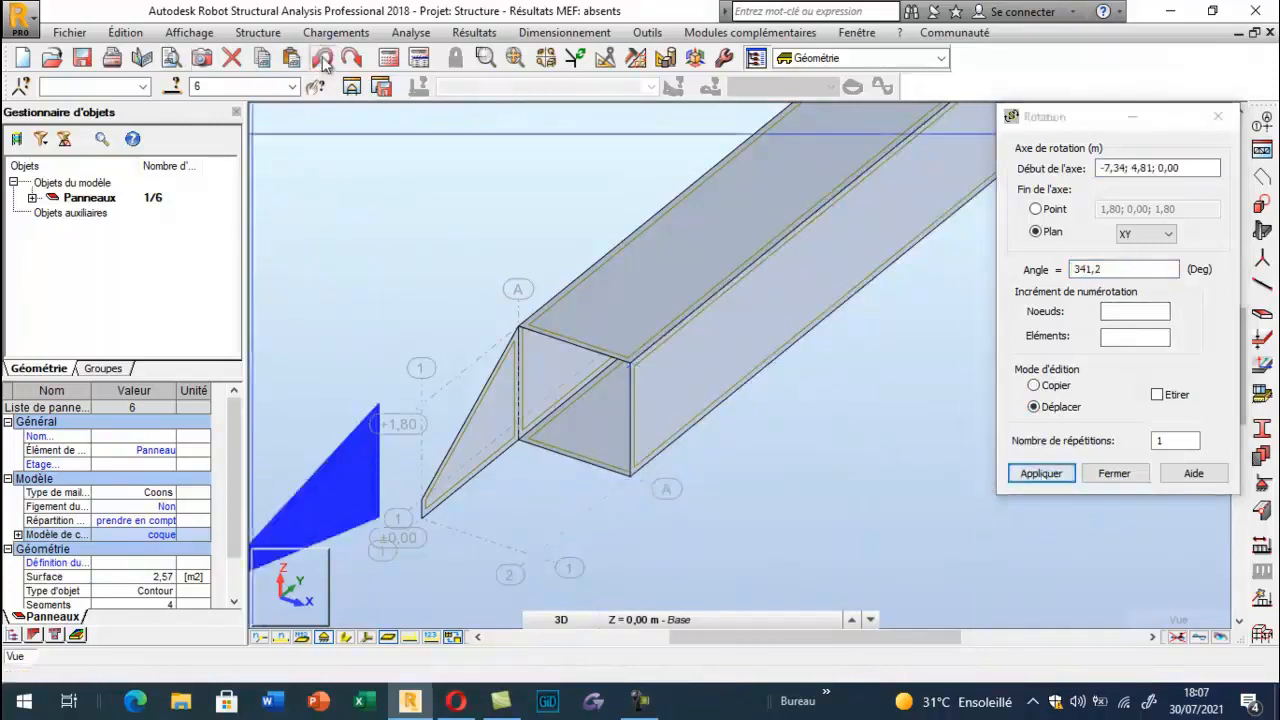
click(1041, 473)
Set the rotation angle to 45° and move the second wing wall in the XY plane about (-7.34; 4.81; 0.00)
click(1109, 268)
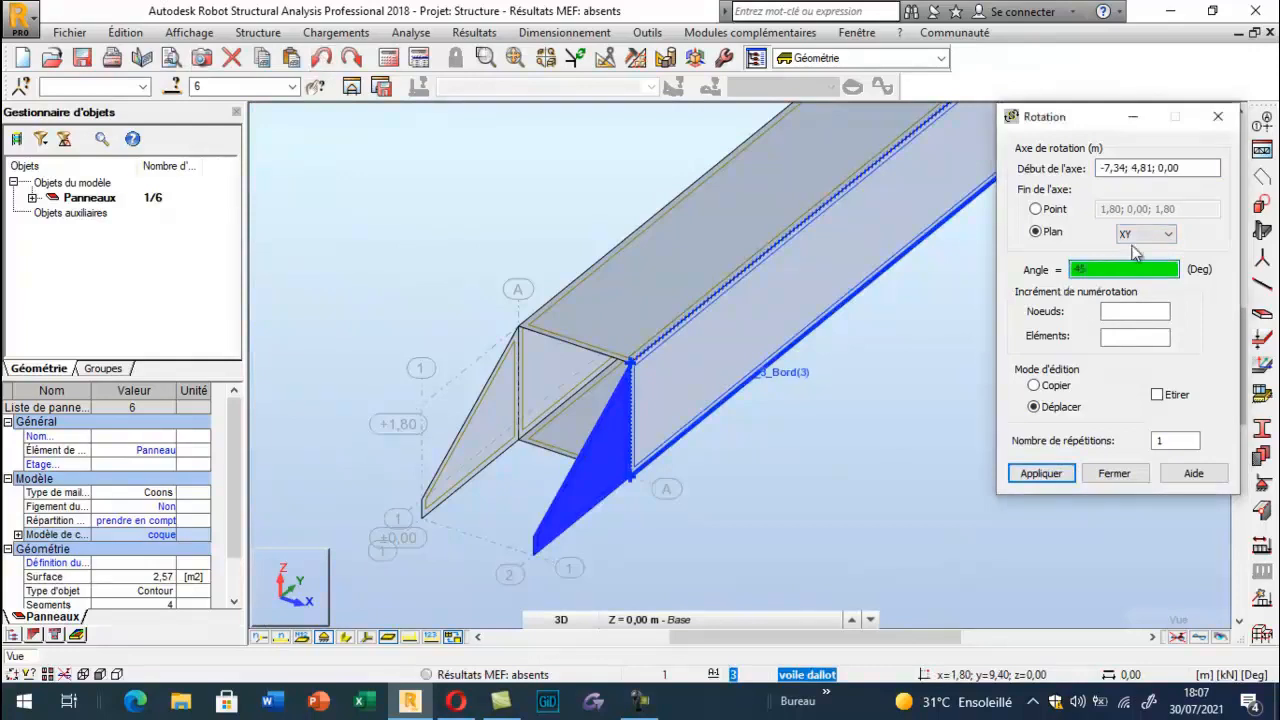
click(1041, 473)
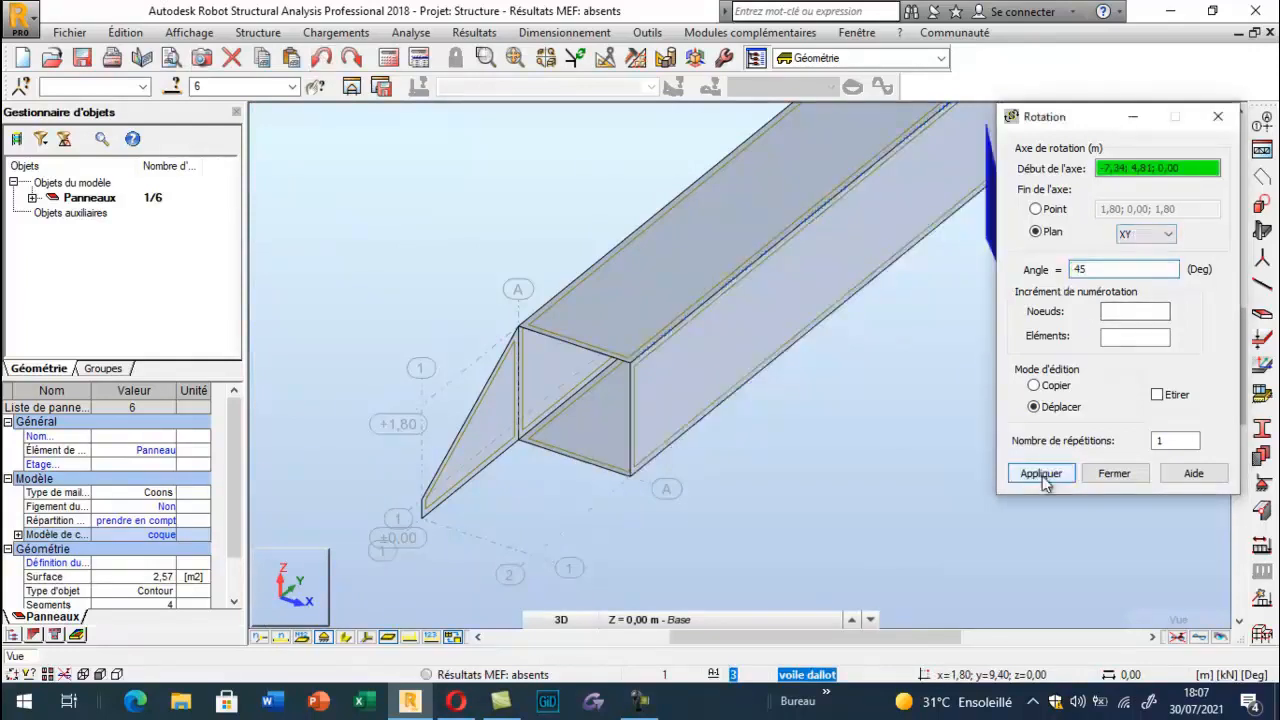
Undo the previous rotation and try to move the second wing wall by 45° in the XY plane about (1.80; 0.00; 1.80)
click(320, 58)
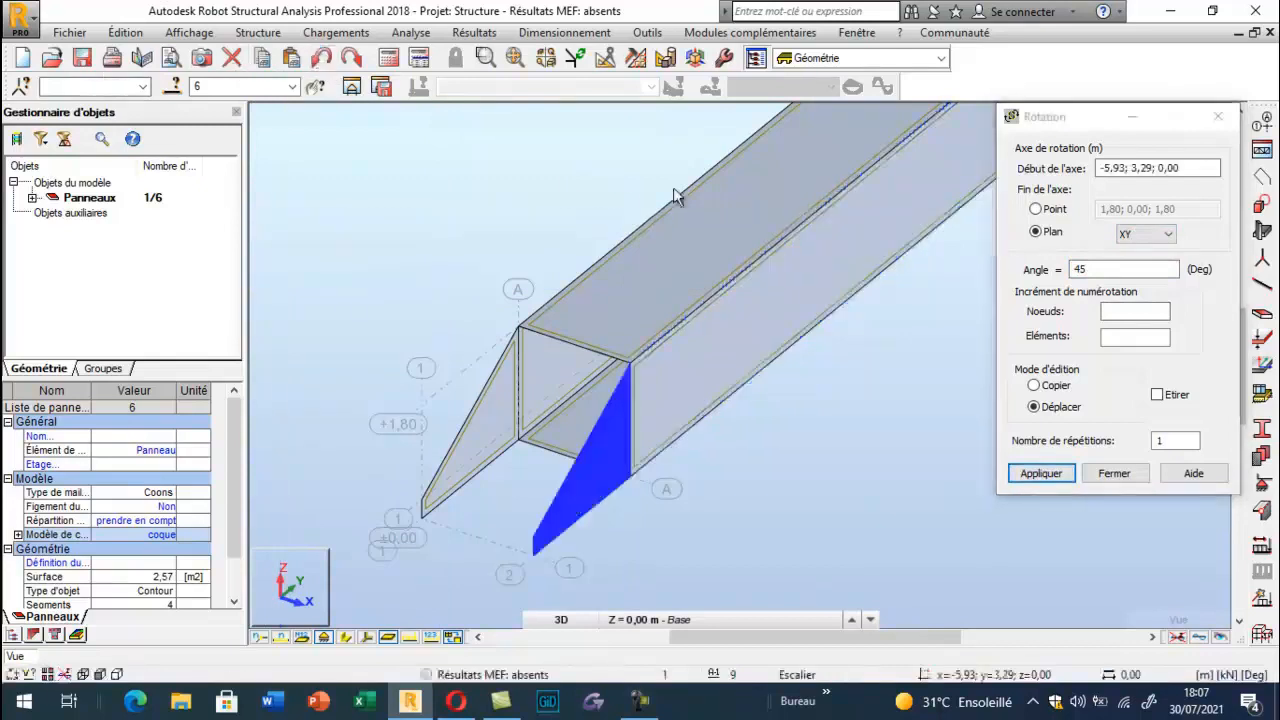
click(630, 368)
click(1106, 265)
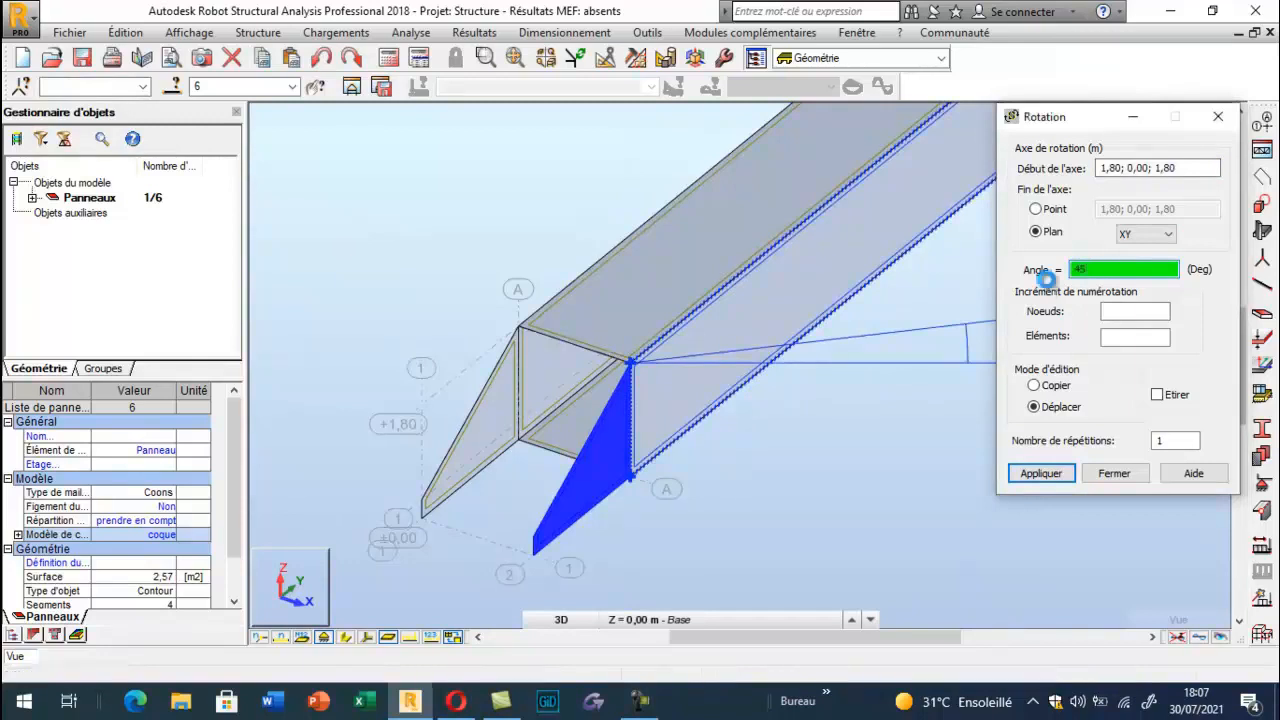
key(Return)
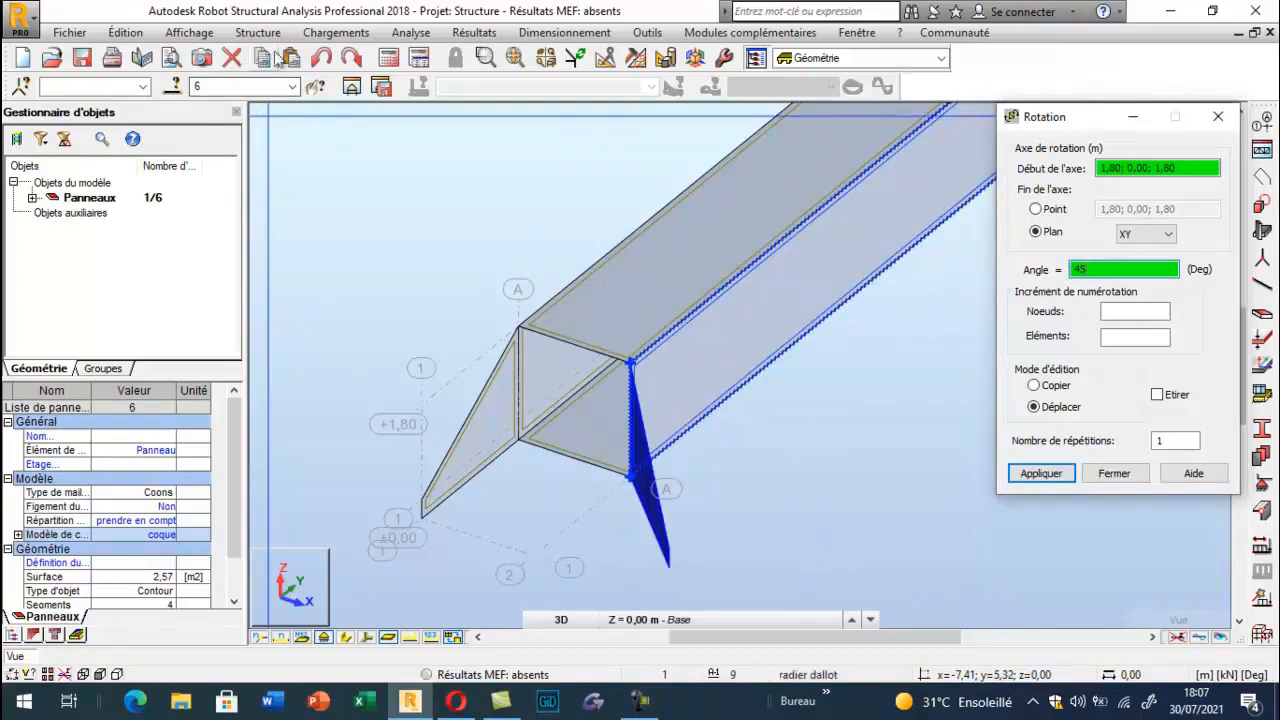
click(321, 57)
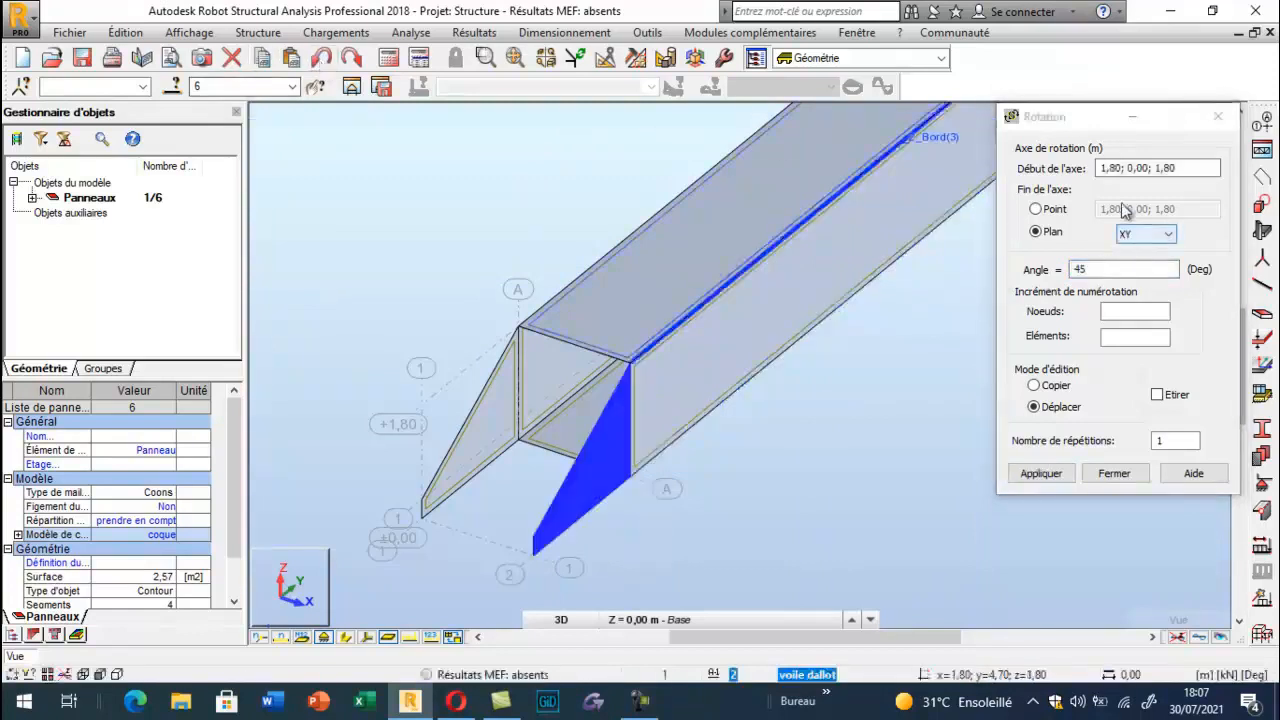
Set the rotation angle to 30° and move the second wing wall in the XY plane about (1.80; 0.00; 1.80)
click(1099, 272)
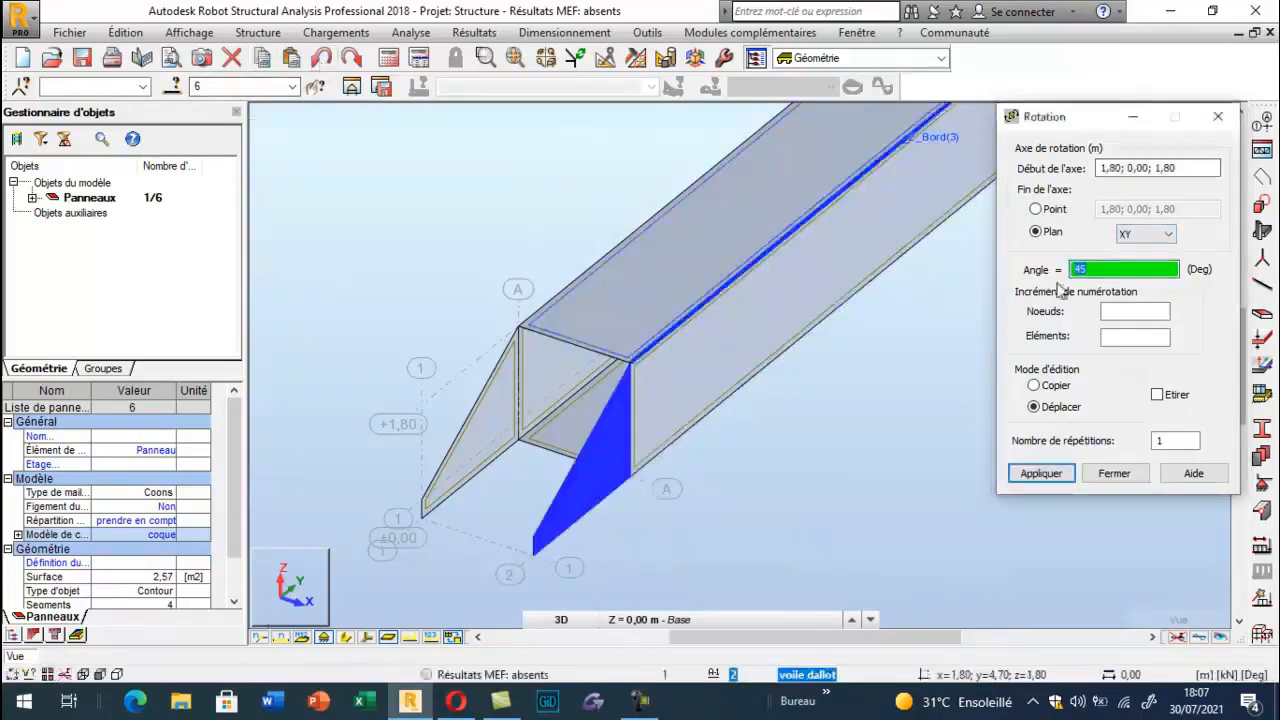
text(30)
click(1038, 473)
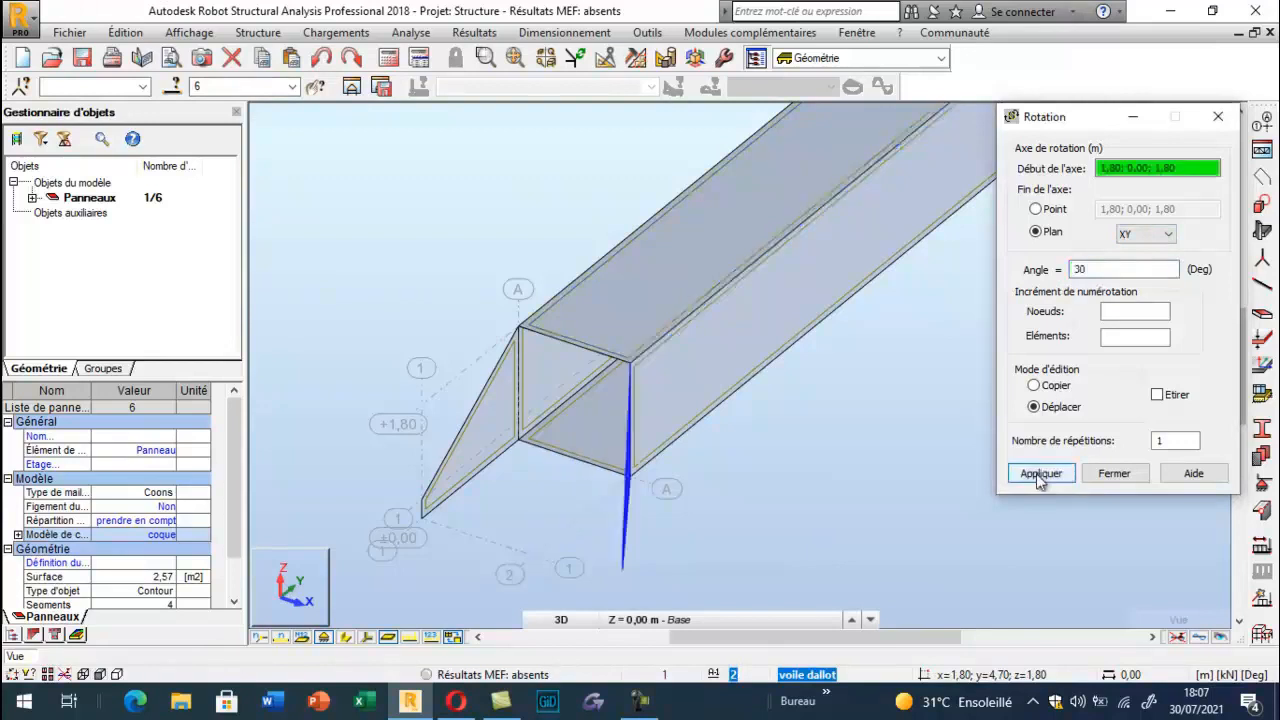
Try to rotate panel 5, the first wing wall, in the XY plane about its upper culvert corner (0.00; 0.00; 1.80)
click(32, 198)
click(90, 273)
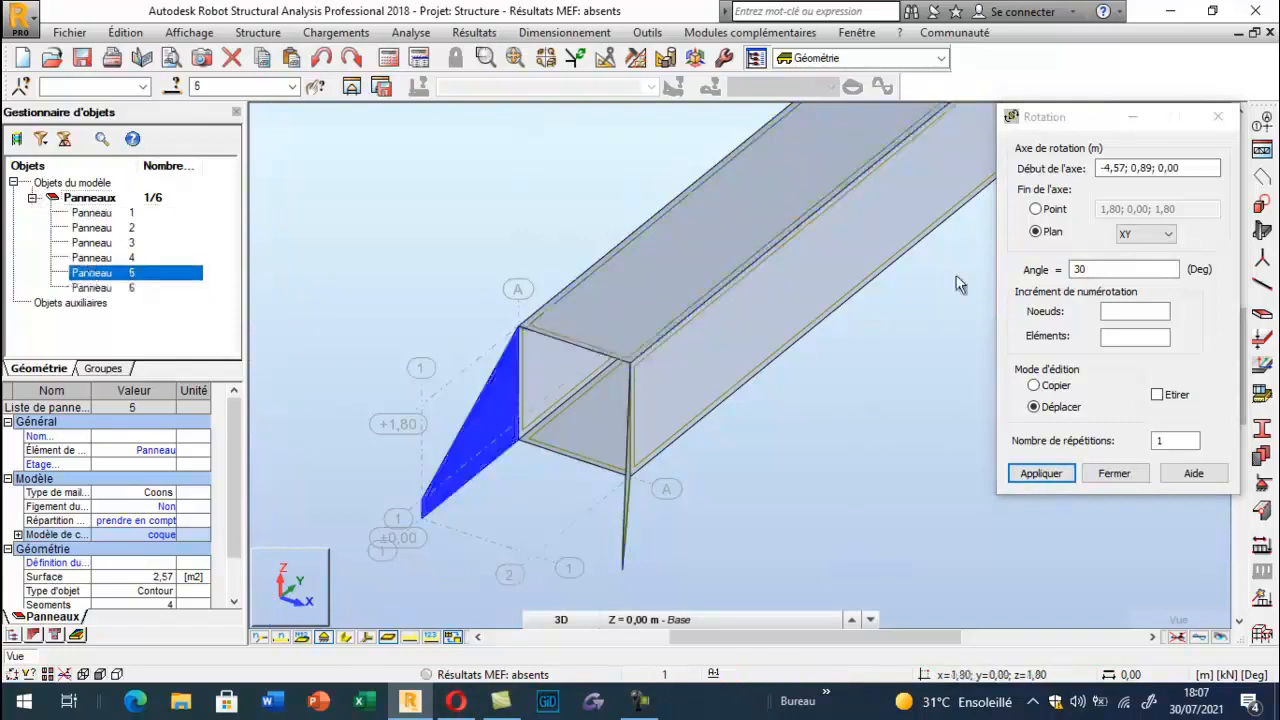
click(1078, 269)
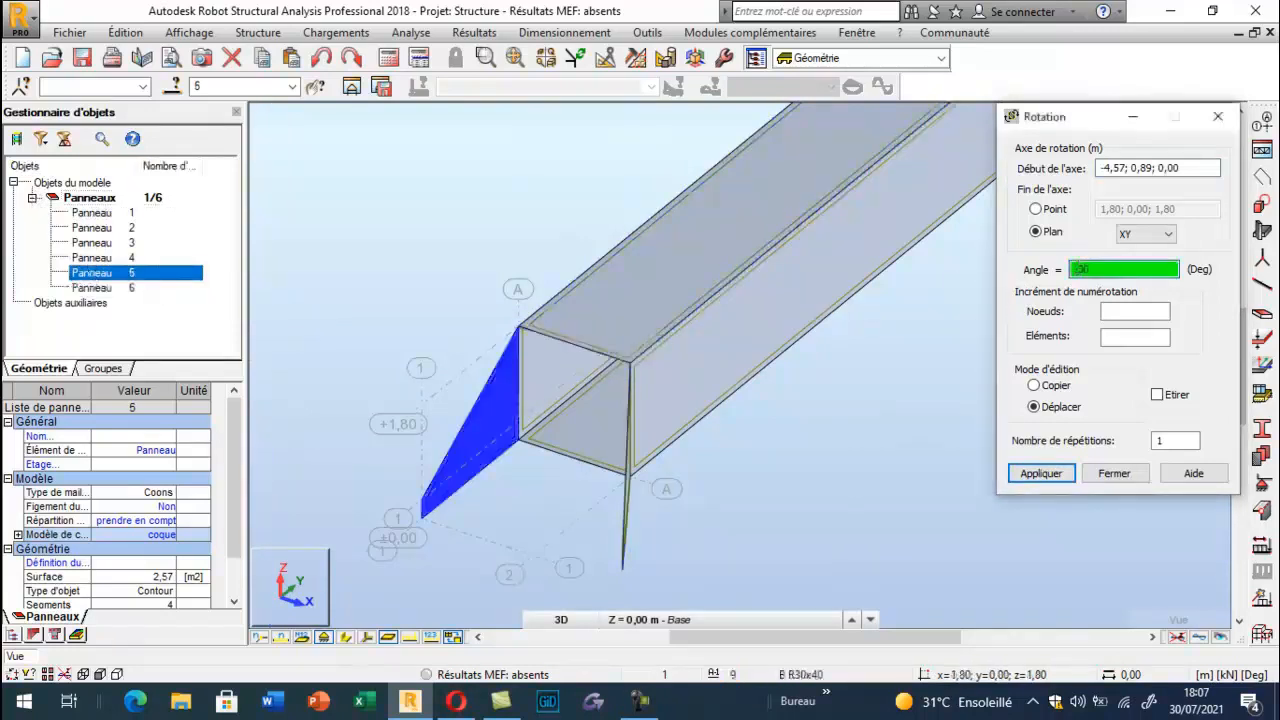
click(520, 326)
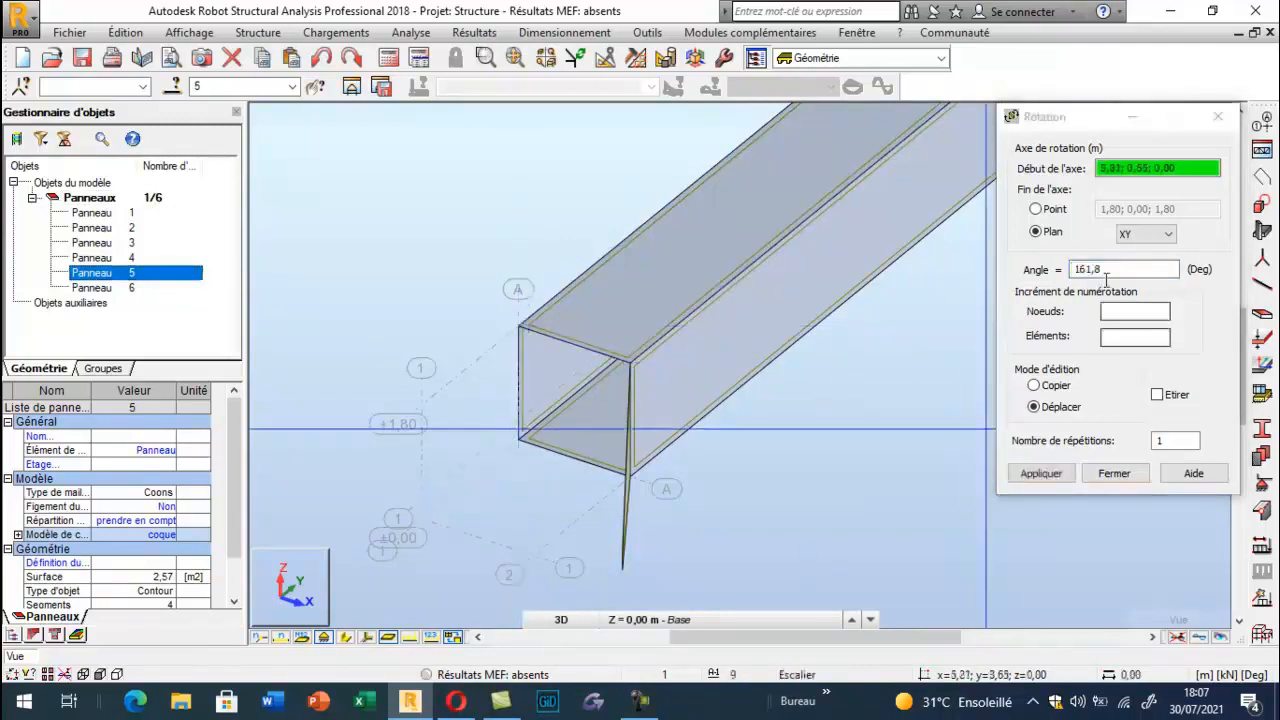
click(519, 326)
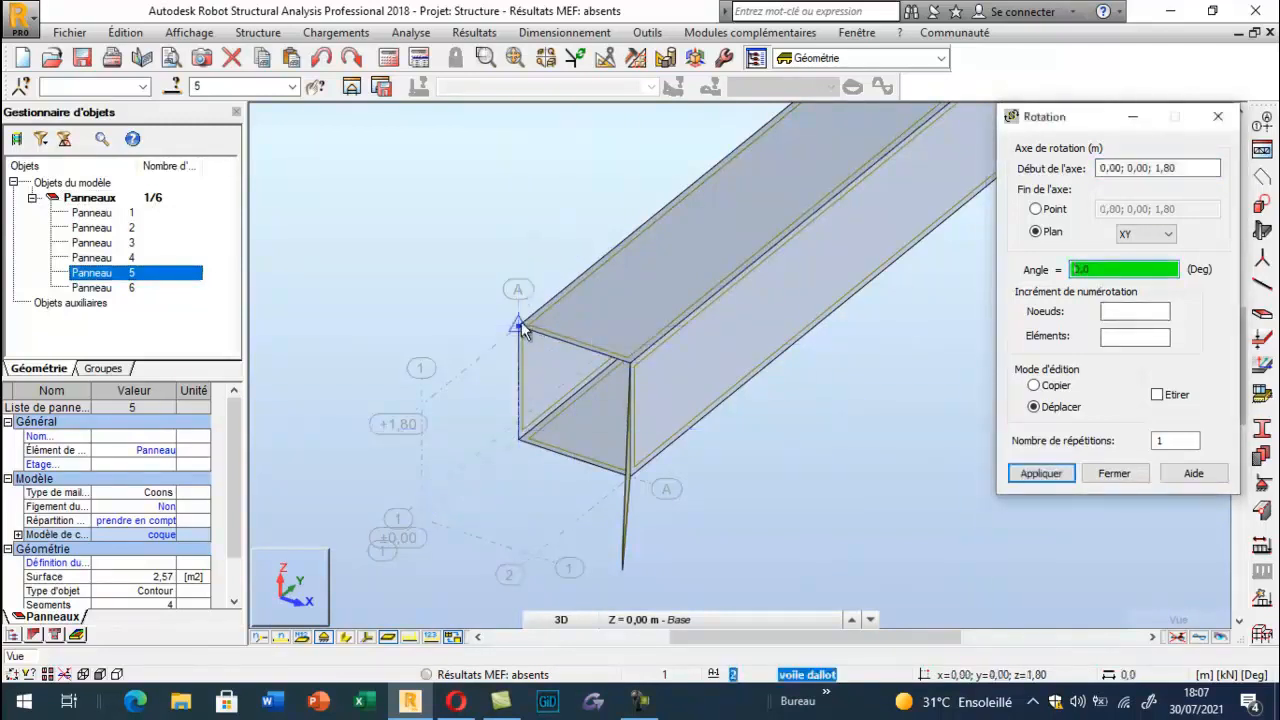
click(318, 58)
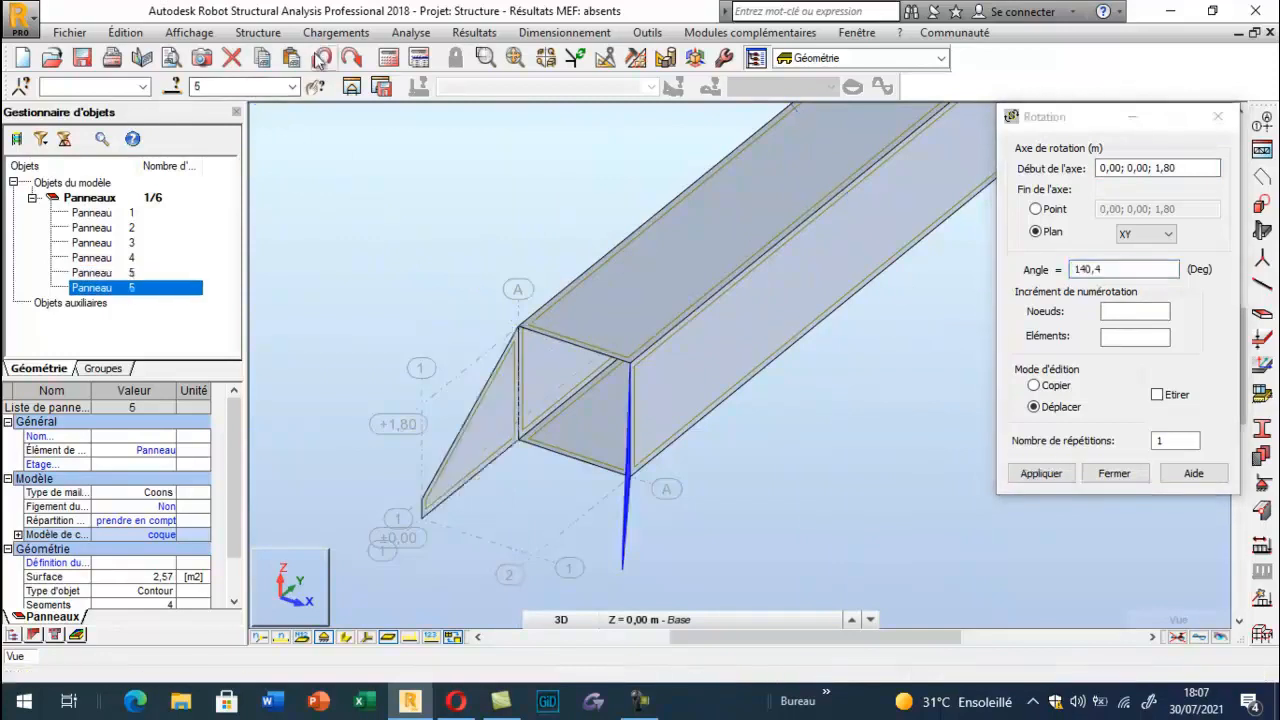
click(318, 58)
click(355, 60)
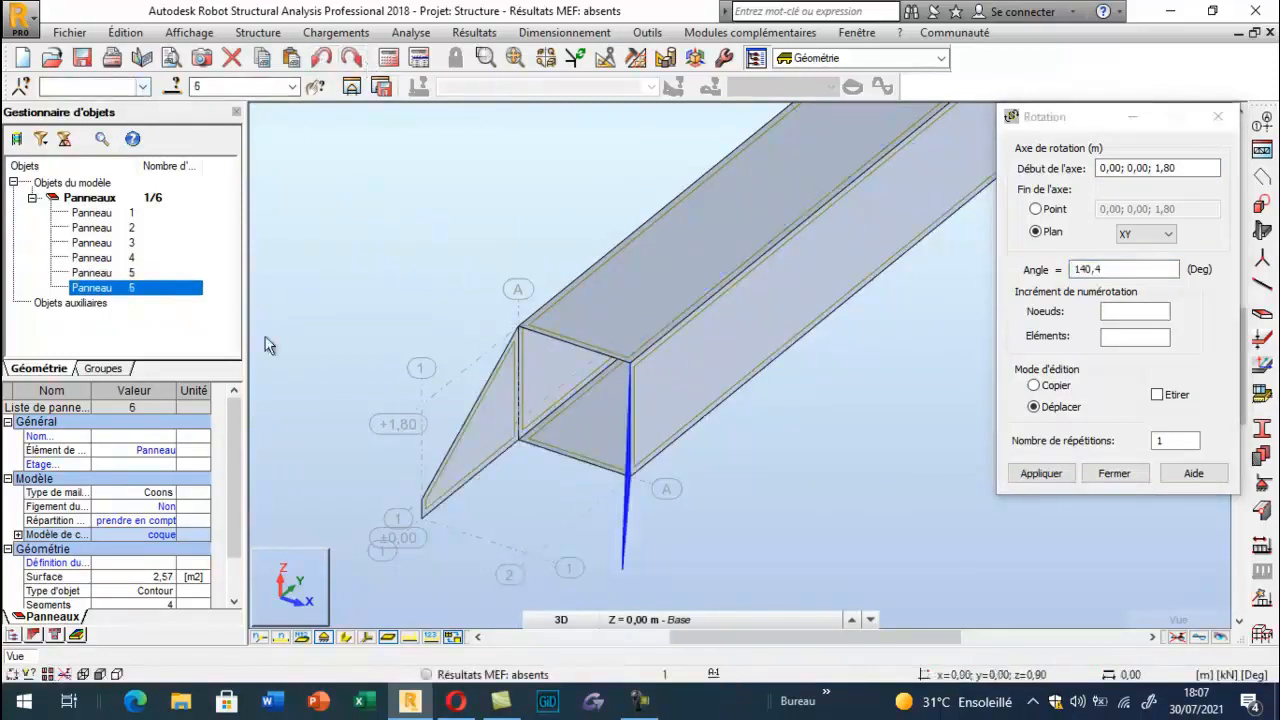
Rotate panel 5 by -30° in the XY plane about (0.00; 0.00; 1.80), moving it instead of copying
click(128, 274)
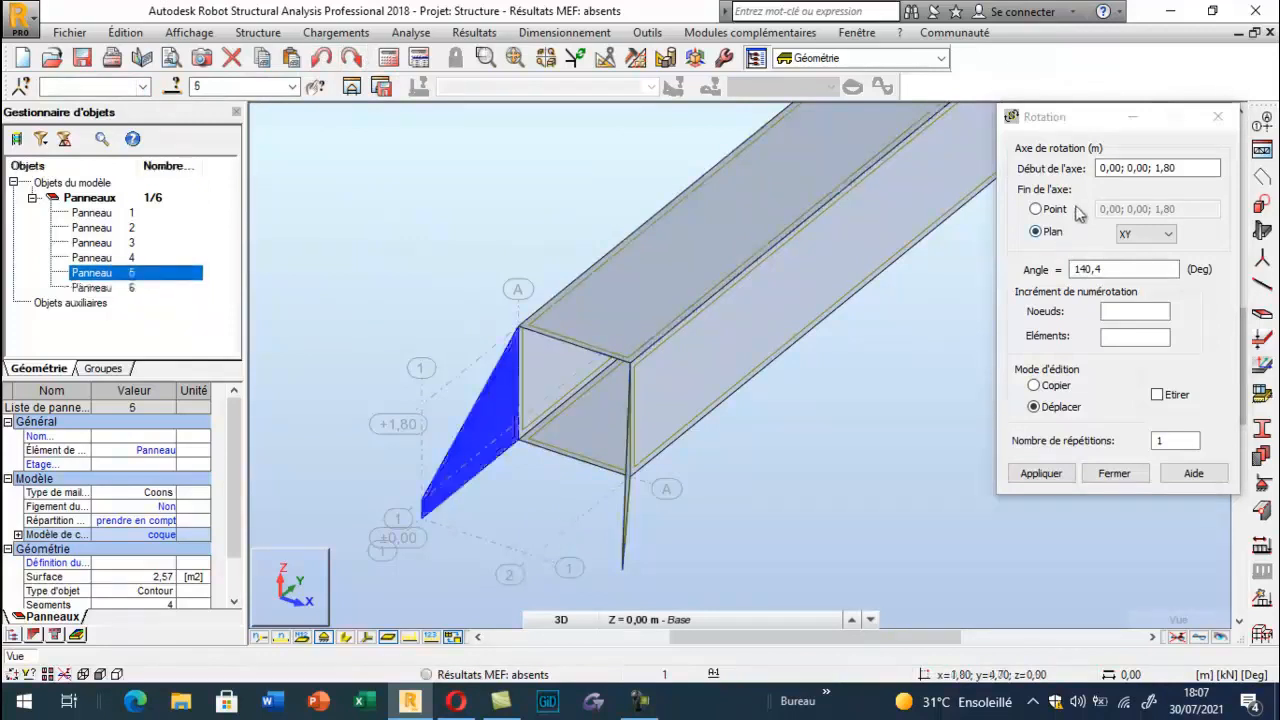
click(1108, 168)
click(518, 327)
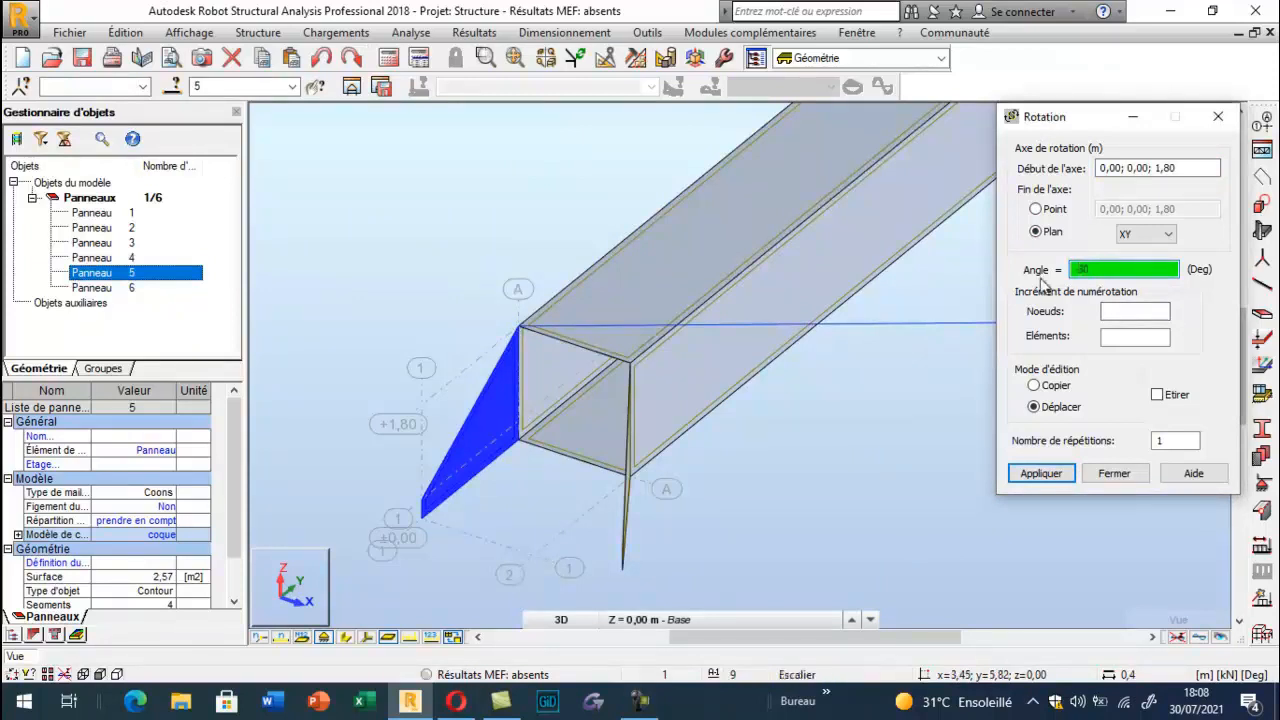
key(Return)
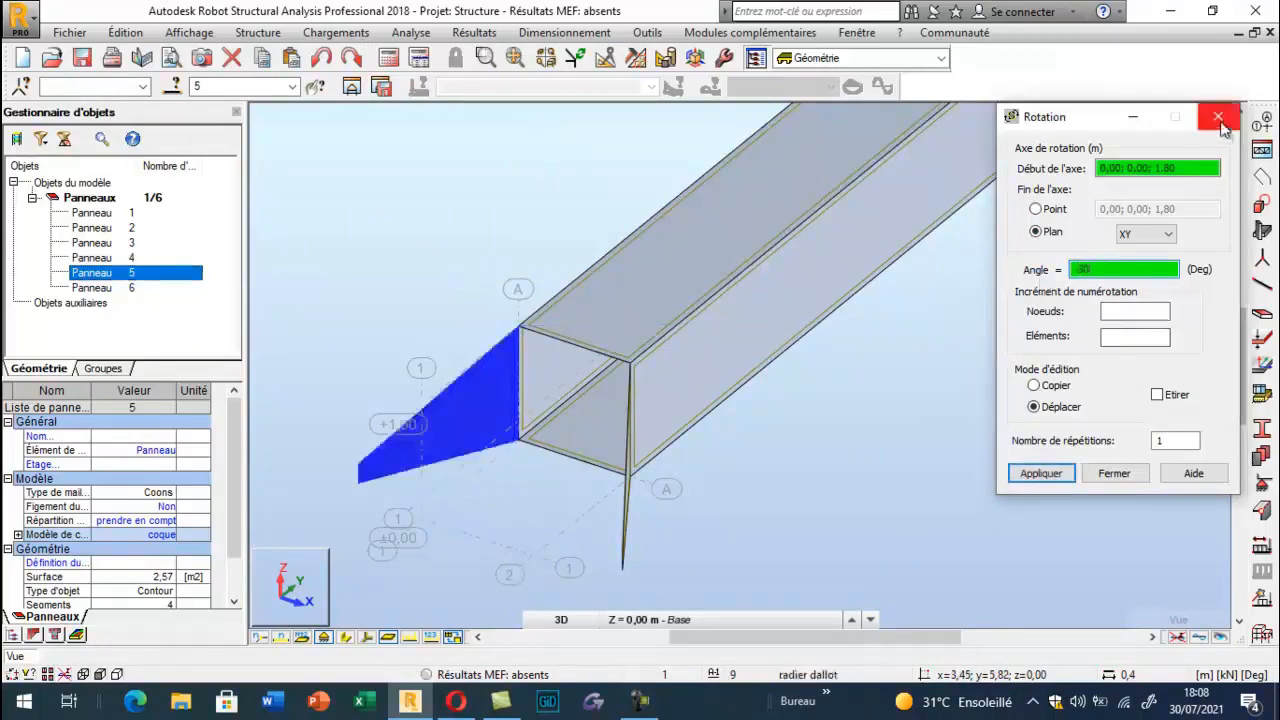
click(1218, 118)
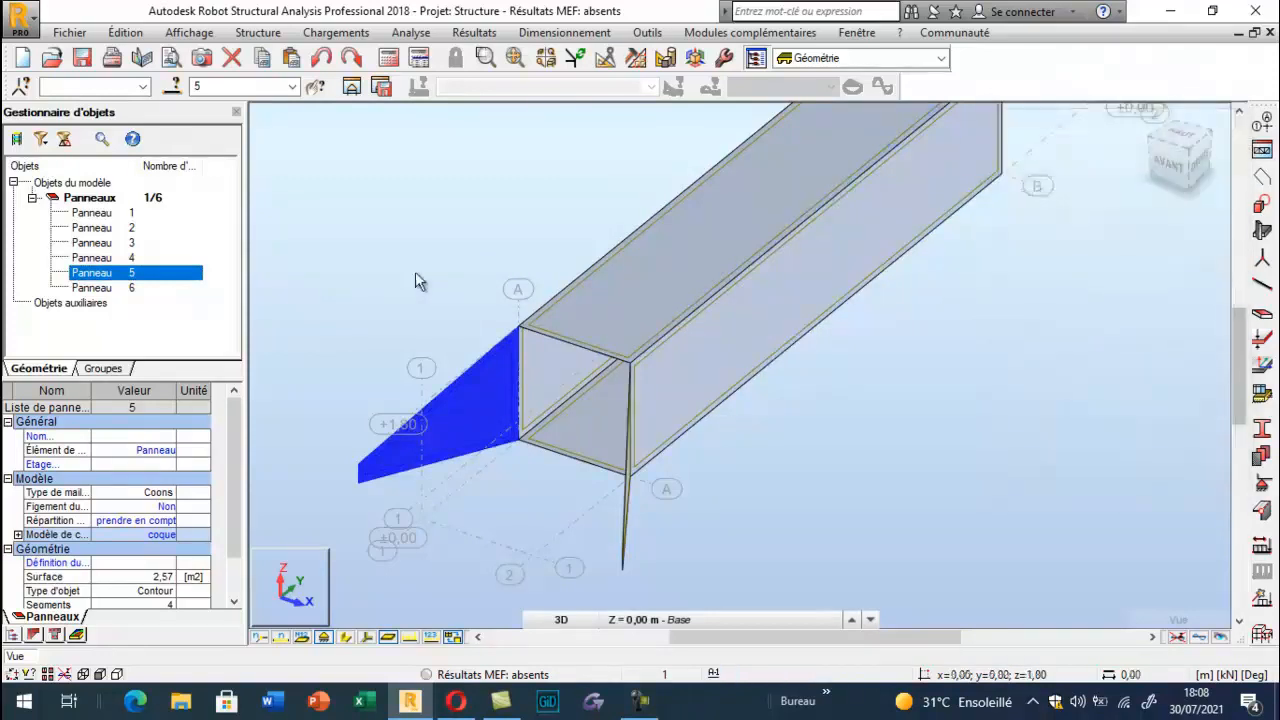
Select both wing walls, panels 5 and 6, and open the vertical mirror transformation for them
click(437, 290)
scroll(449, 274, down, 3)
right_click(314, 243)
click(420, 318)
drag(423, 330, 641, 301)
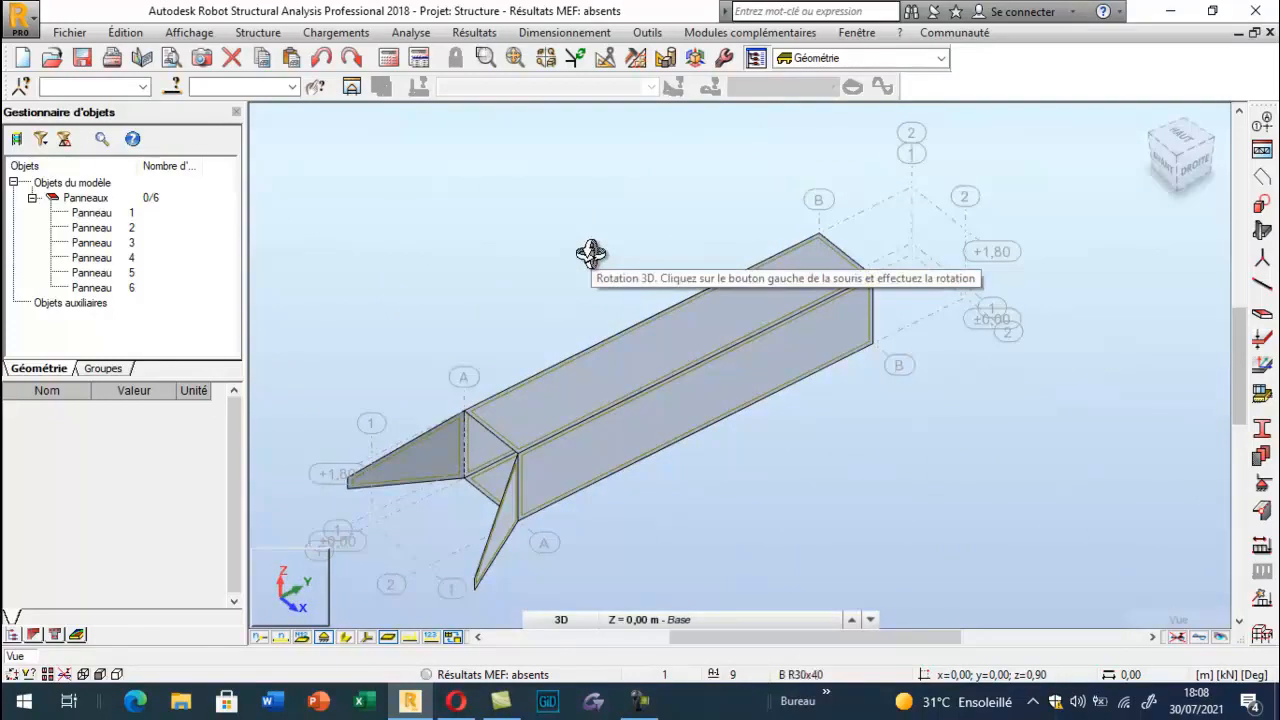
click(402, 452)
ctrl+click(500, 523)
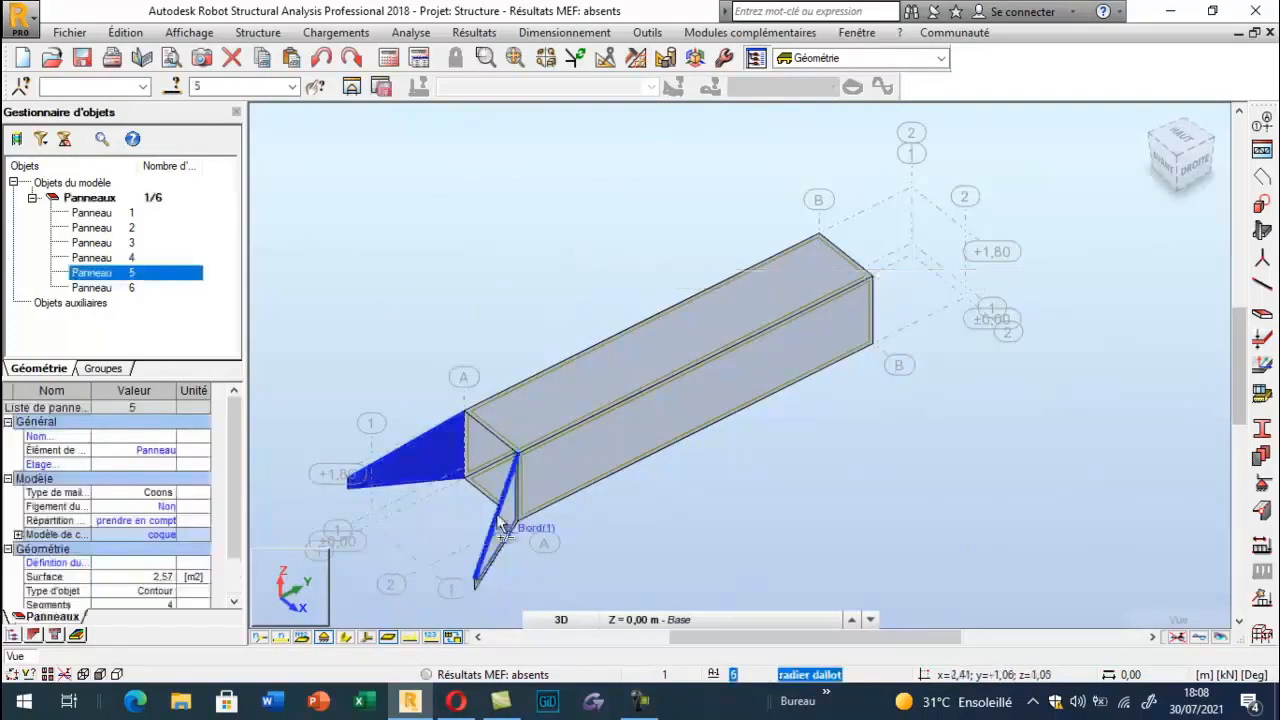
click(126, 32)
mouse_move(200, 267)
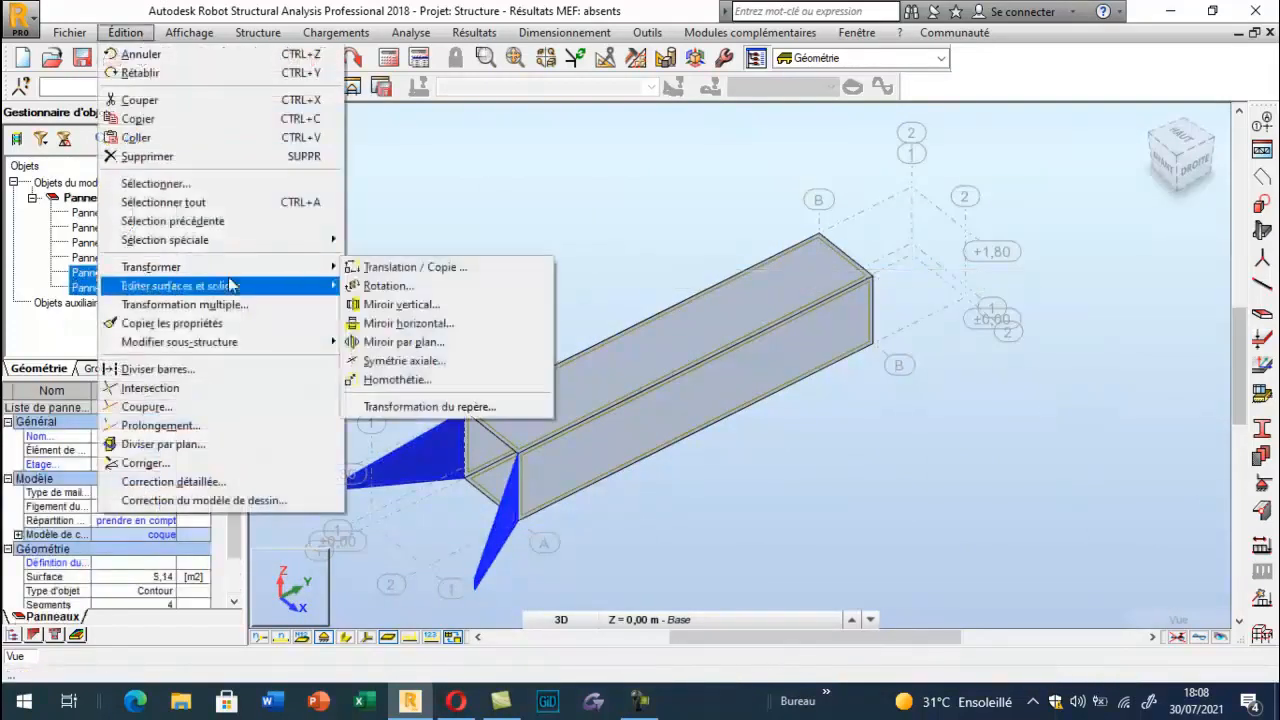
click(400, 305)
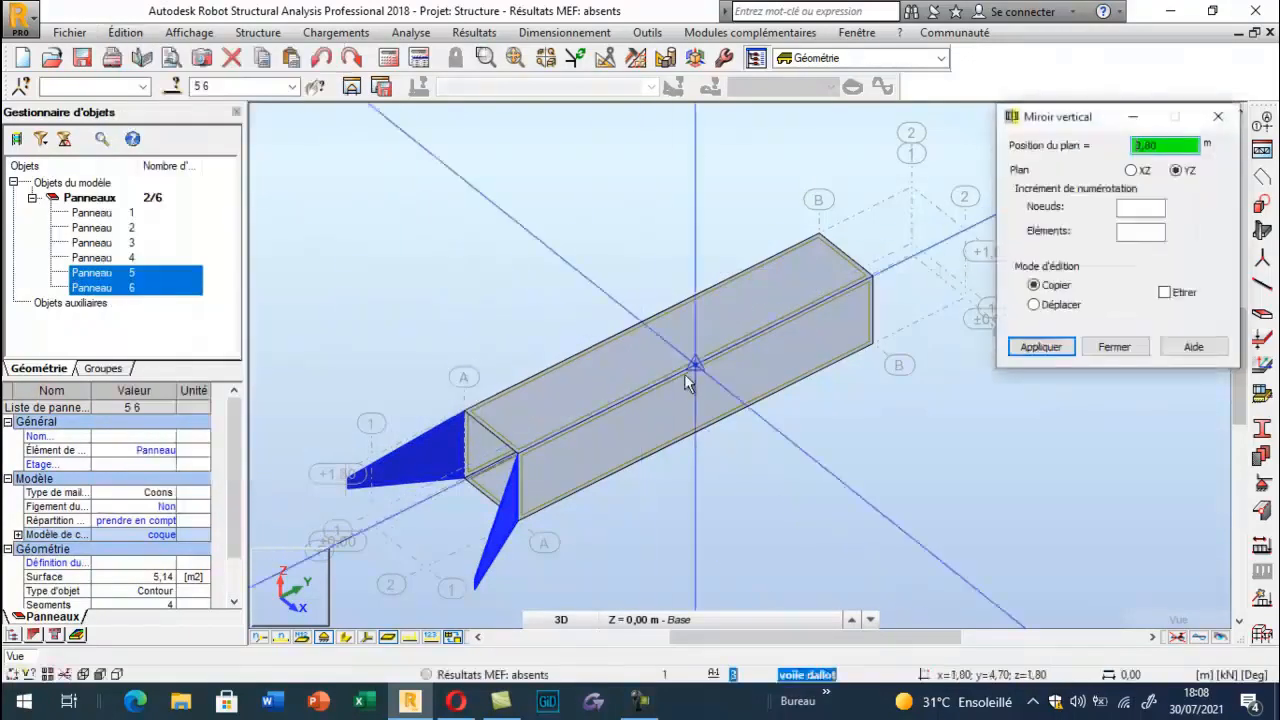
Try to mirror copies of both wing walls across the YZ plane at 1.80 m
click(694, 368)
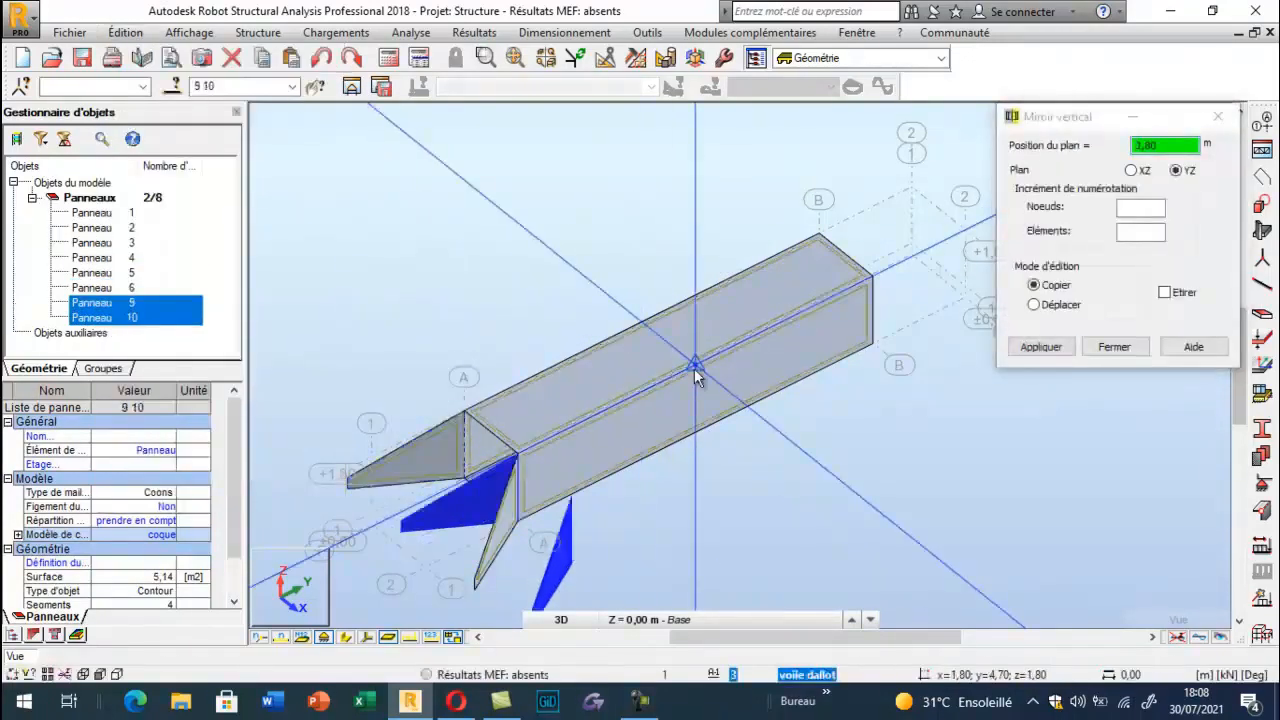
click(321, 59)
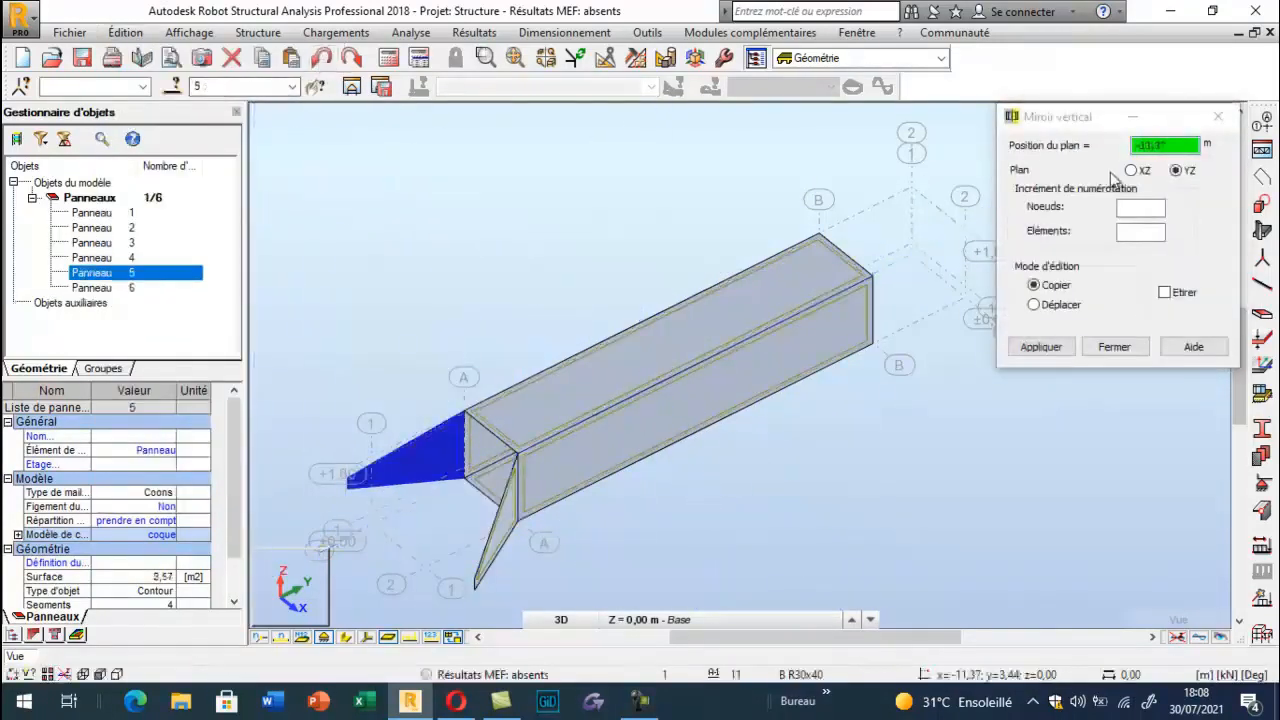
Mirror copies of panels 5 and 6 to the culvert's far end across the XZ plane at 4.70 m
click(1134, 171)
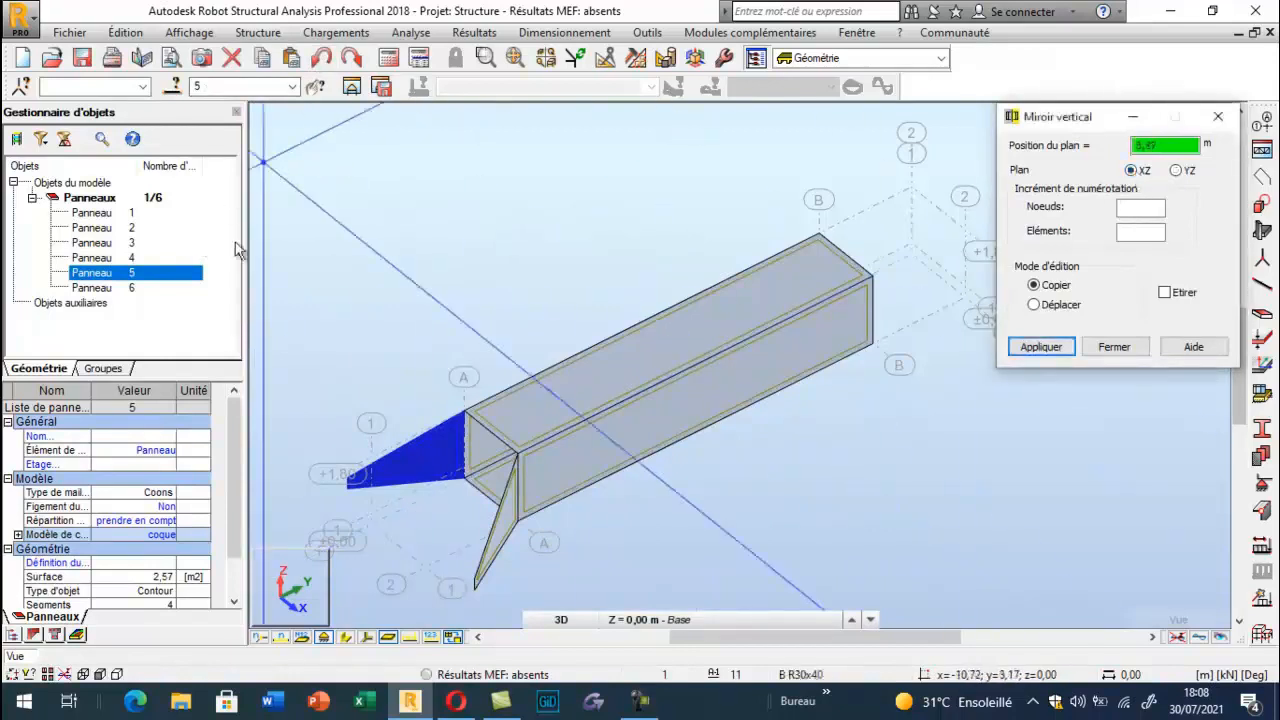
ctrl+click(115, 288)
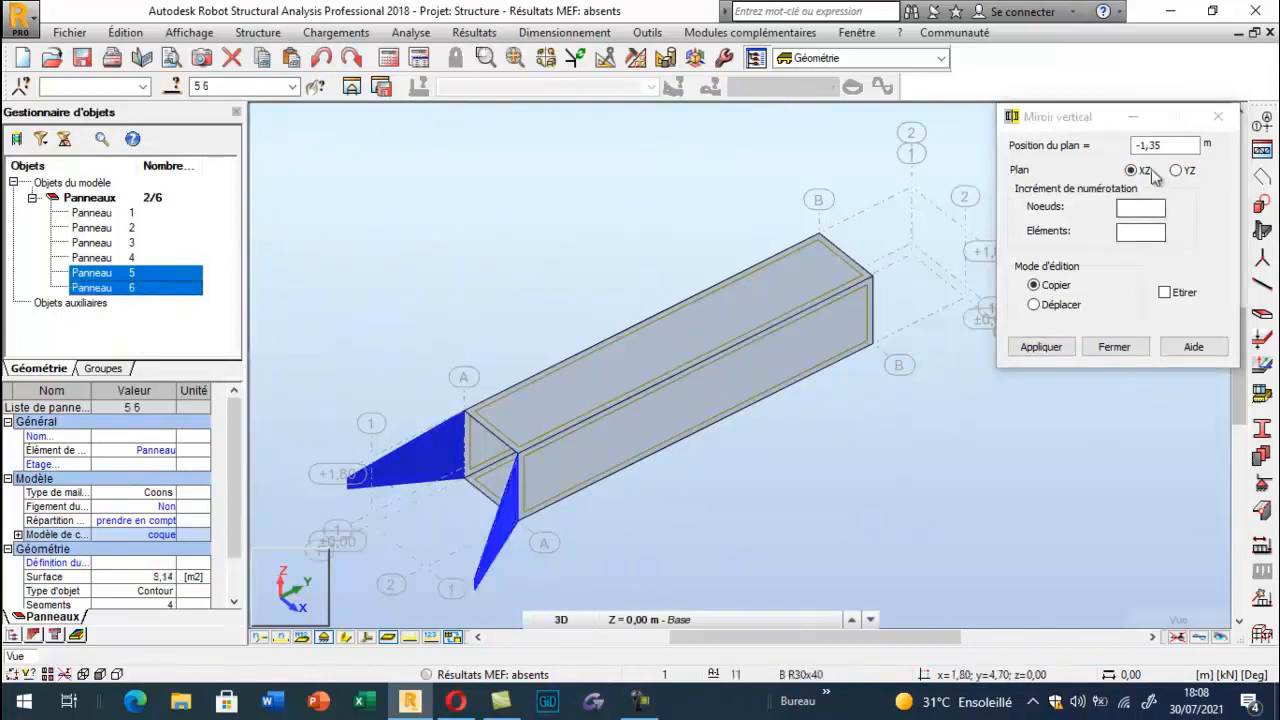
click(1152, 145)
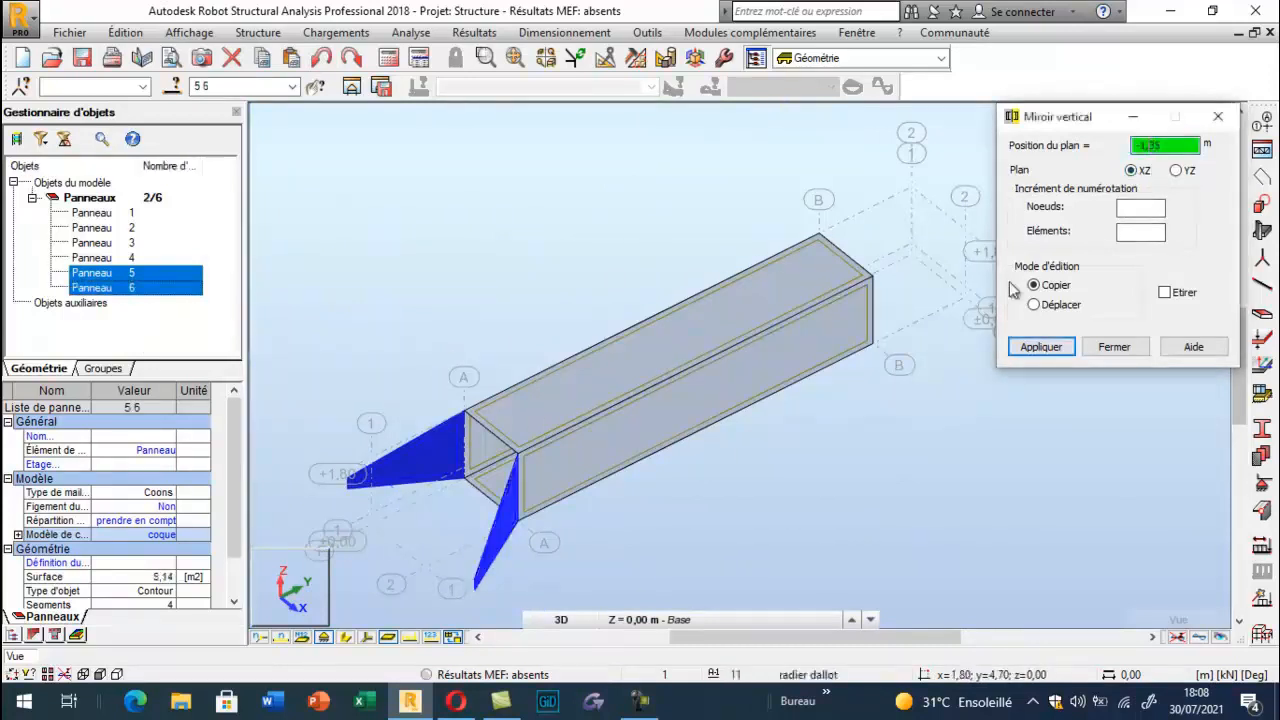
click(694, 375)
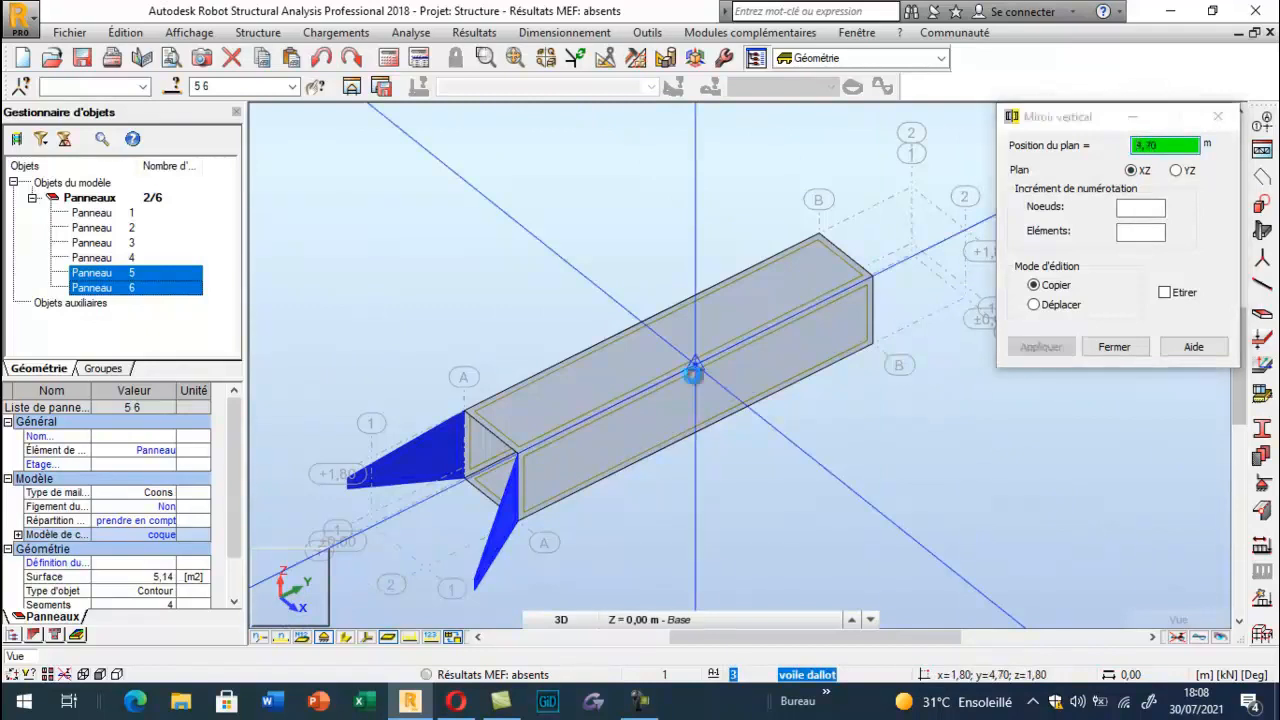
click(1113, 347)
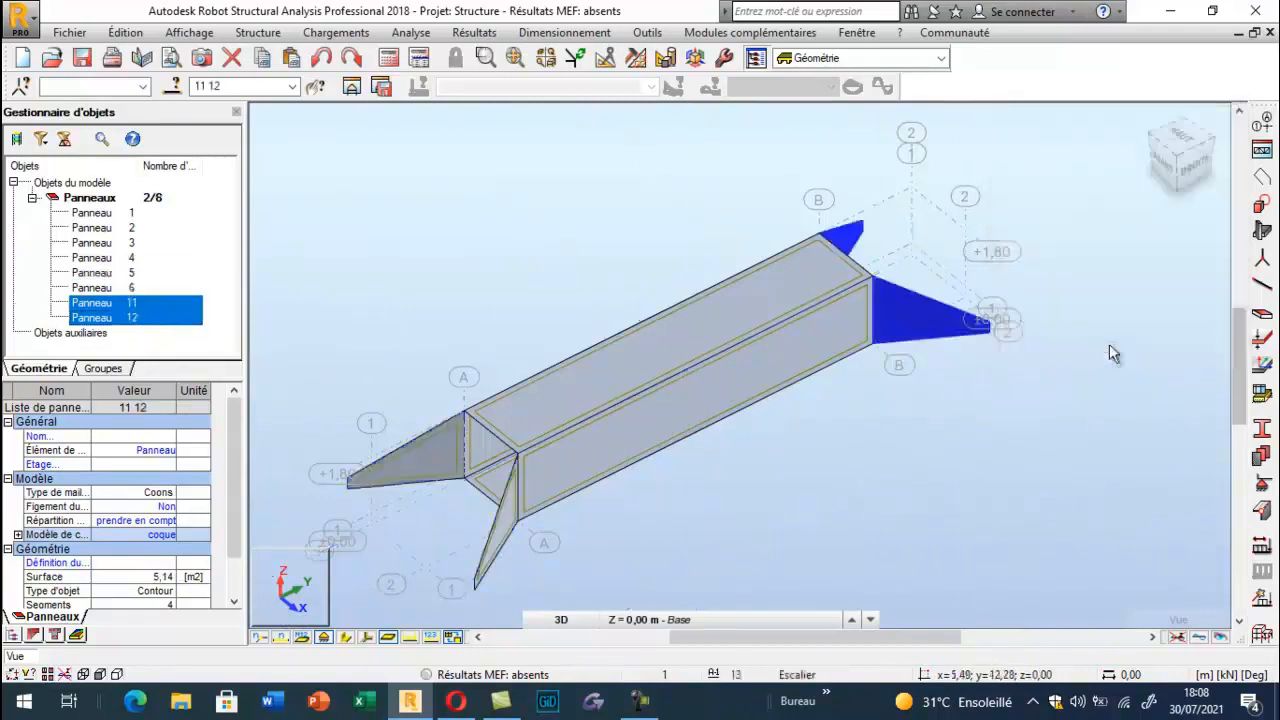
Assign the "voile dallot" thickness to the four wing wall panels 5, 6, 11 and 12
click(517, 246)
right_click(517, 246)
click(514, 313)
drag(514, 313, 697, 440)
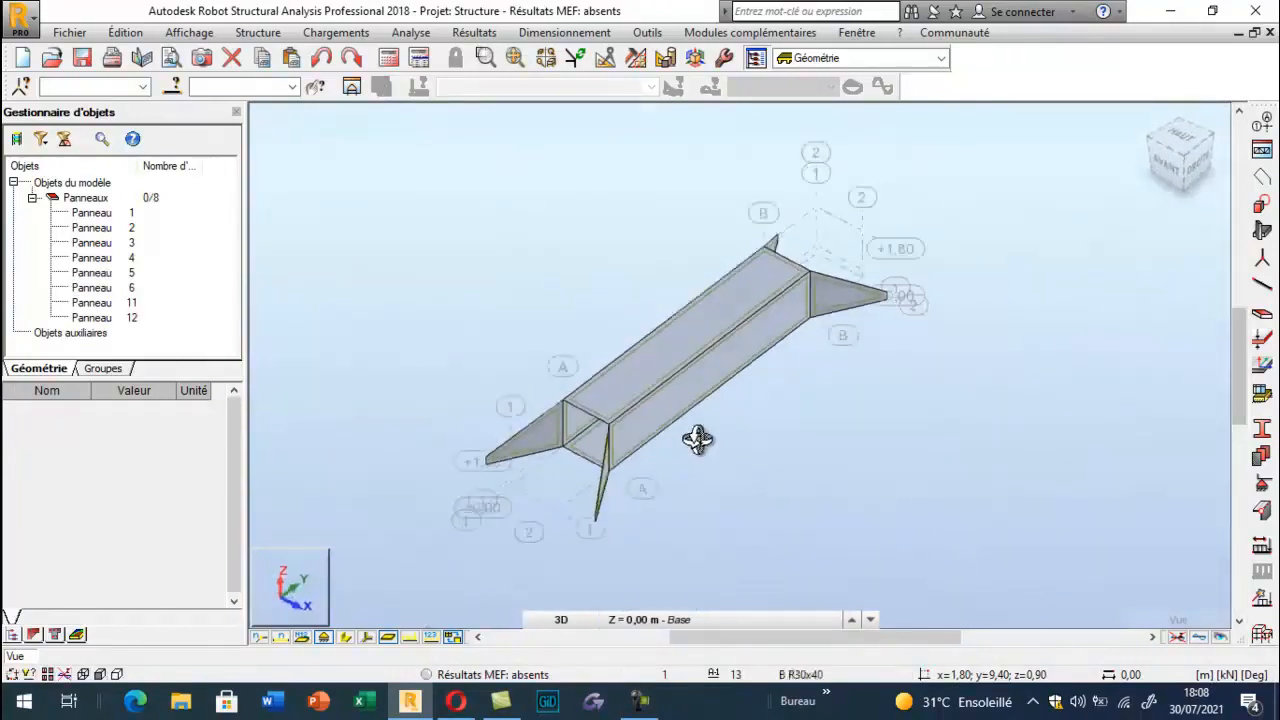
scroll(700, 447, up, 4)
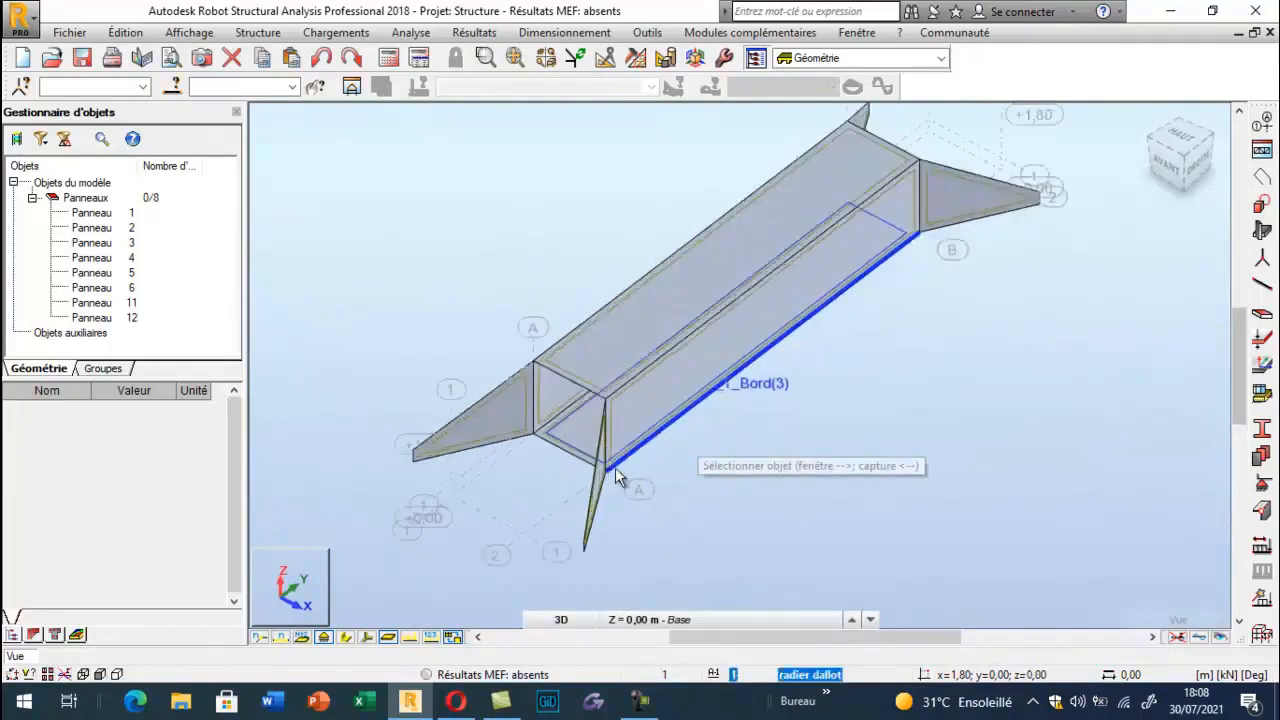
click(1261, 340)
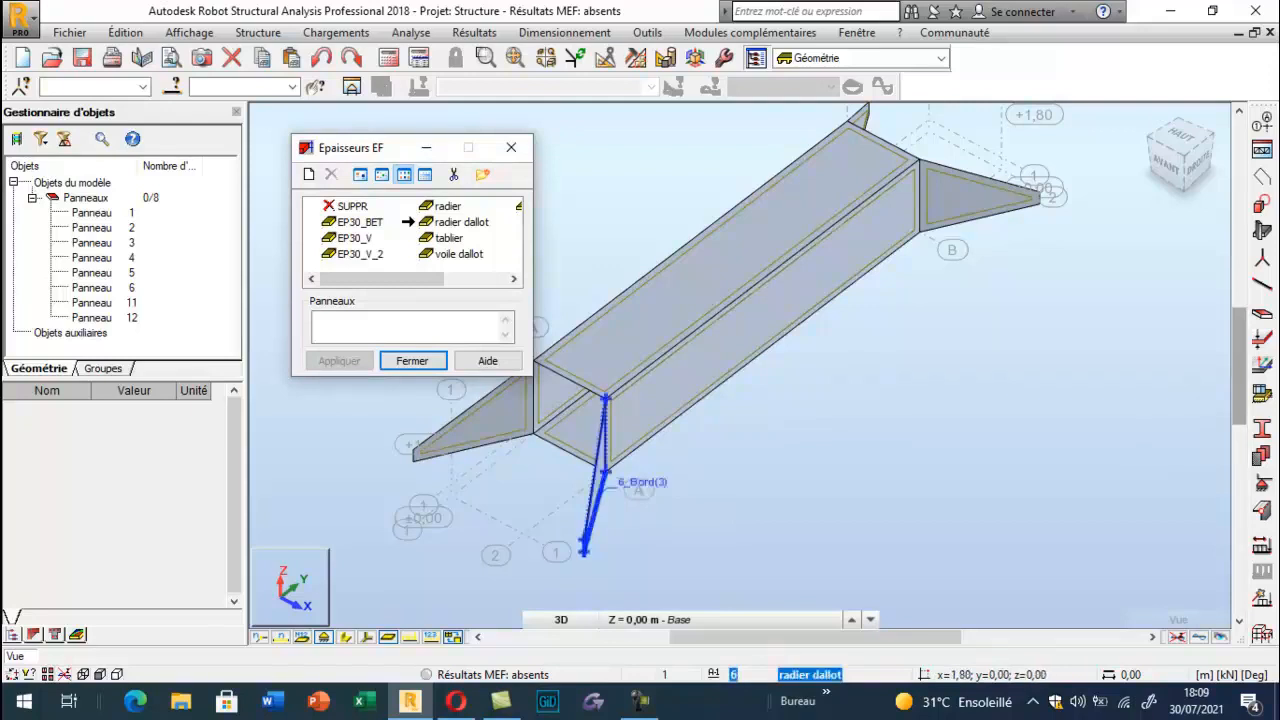
scroll(580, 480, up, 2)
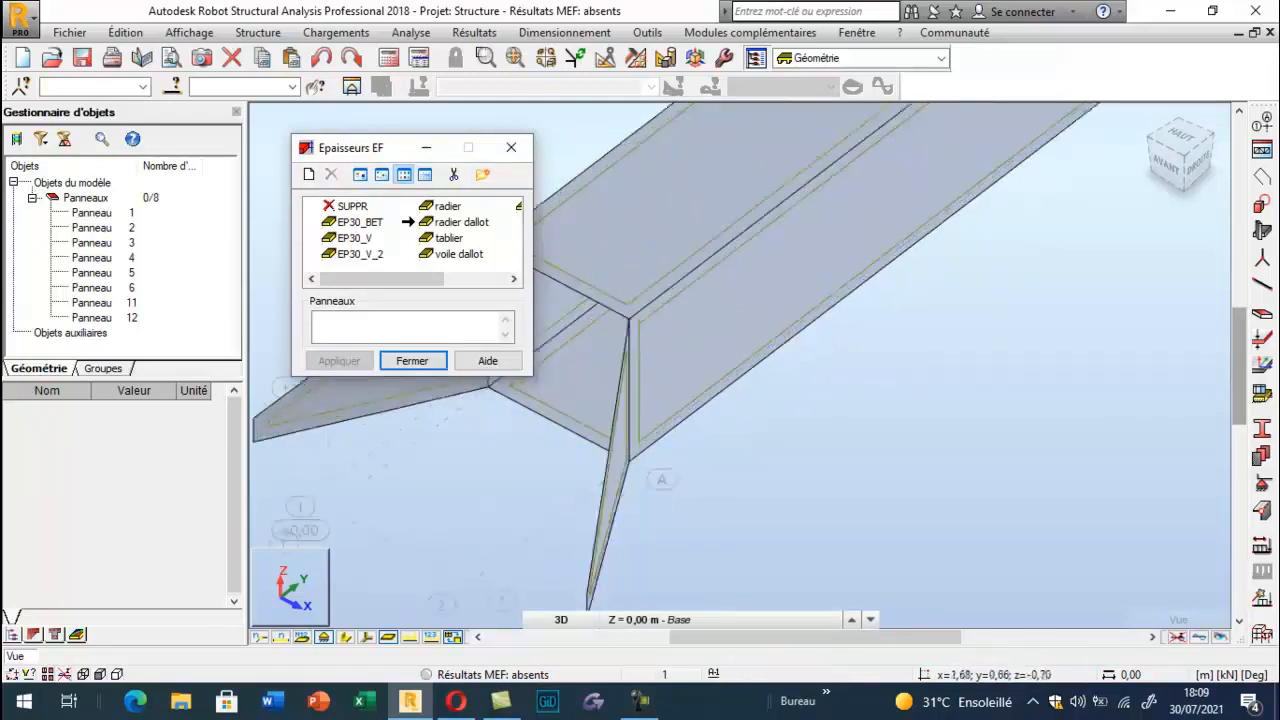
scroll(676, 486, down, 2)
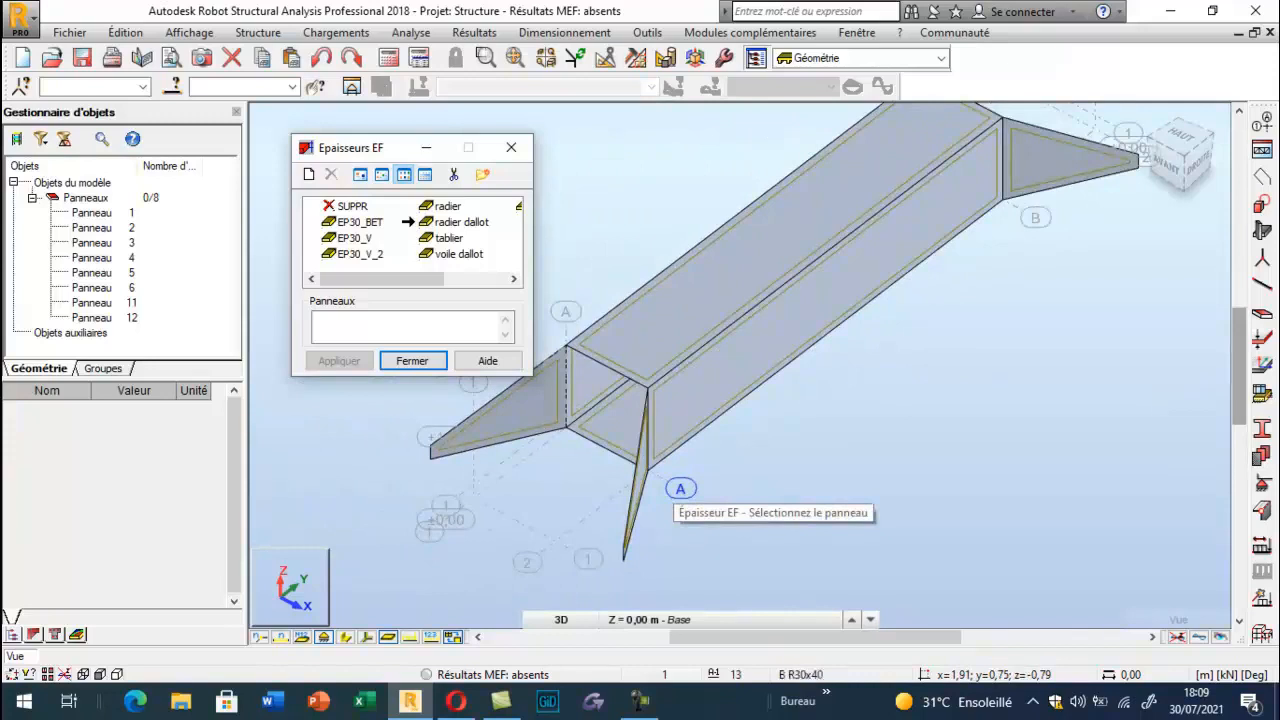
click(457, 256)
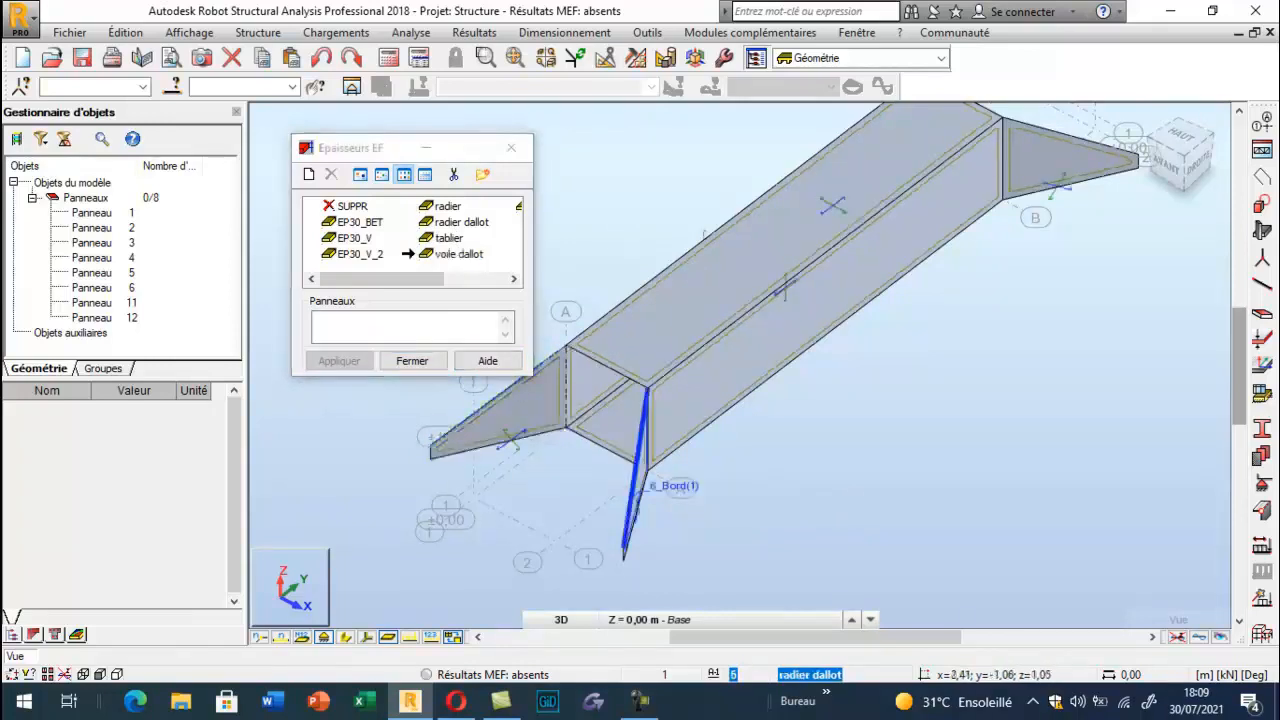
scroll(570, 508, down, 2)
scroll(857, 246, up, 2)
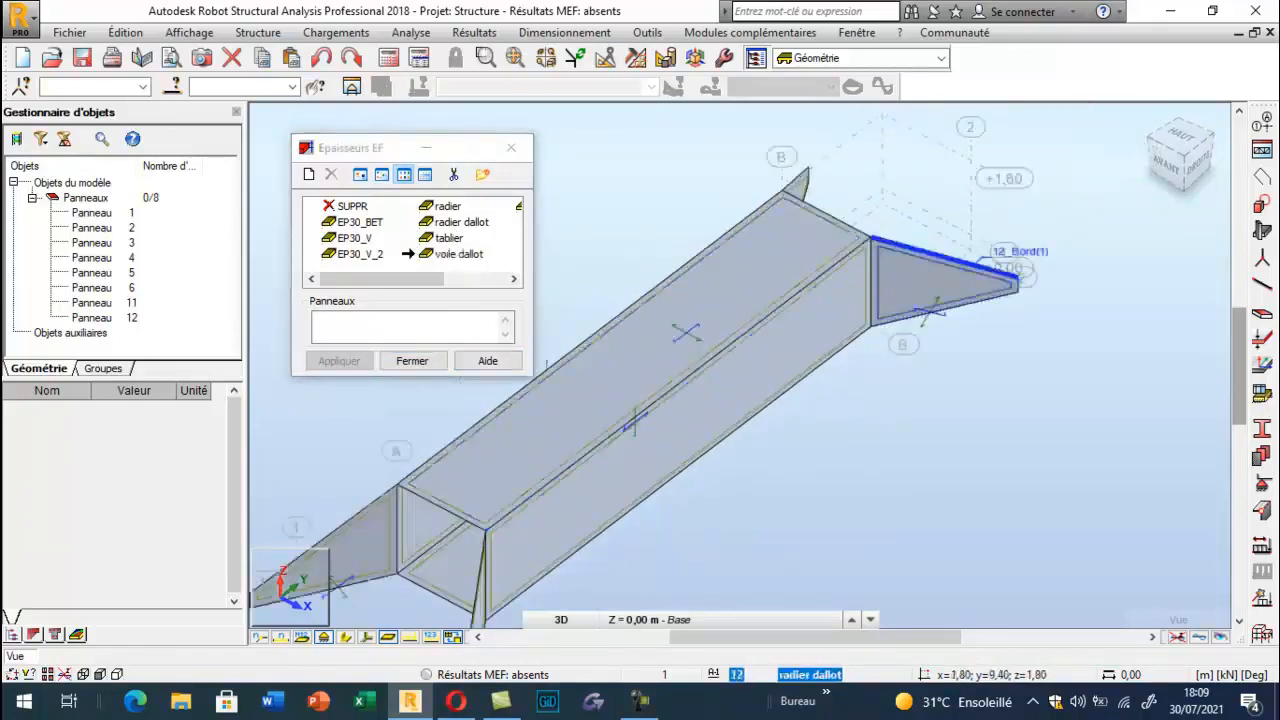
scroll(801, 163, up, 3)
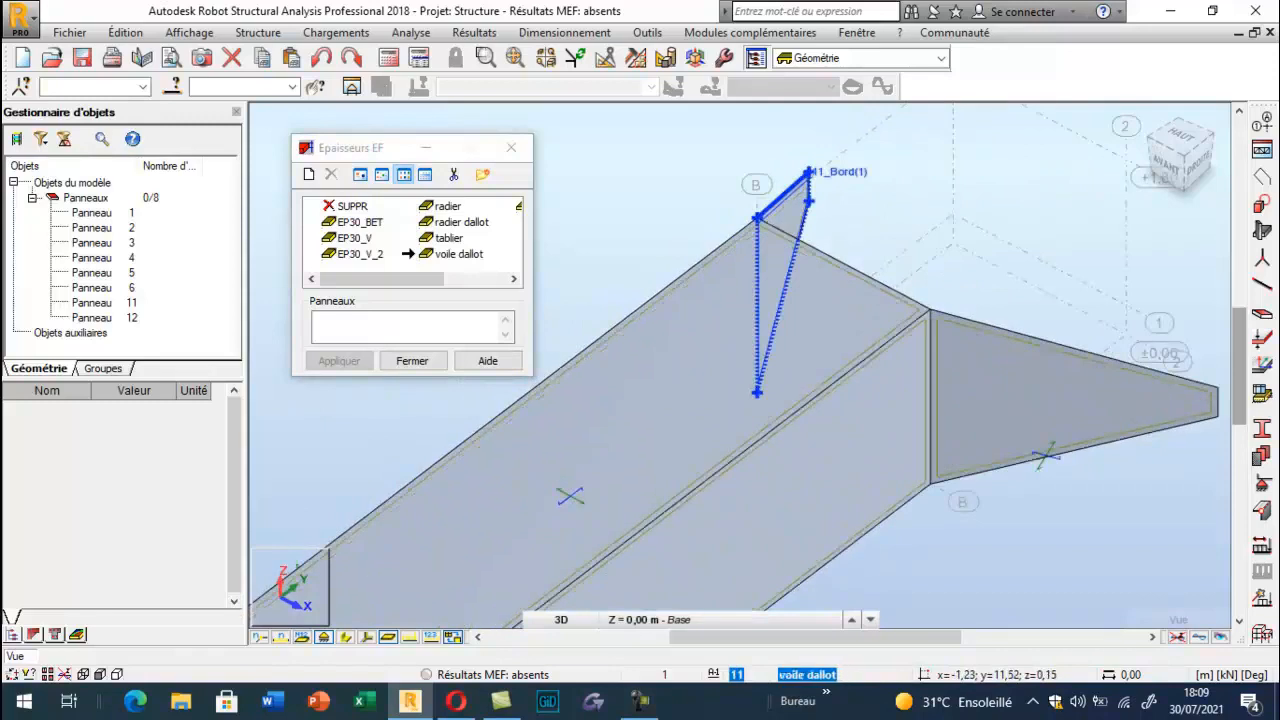
scroll(790, 318, down, 4)
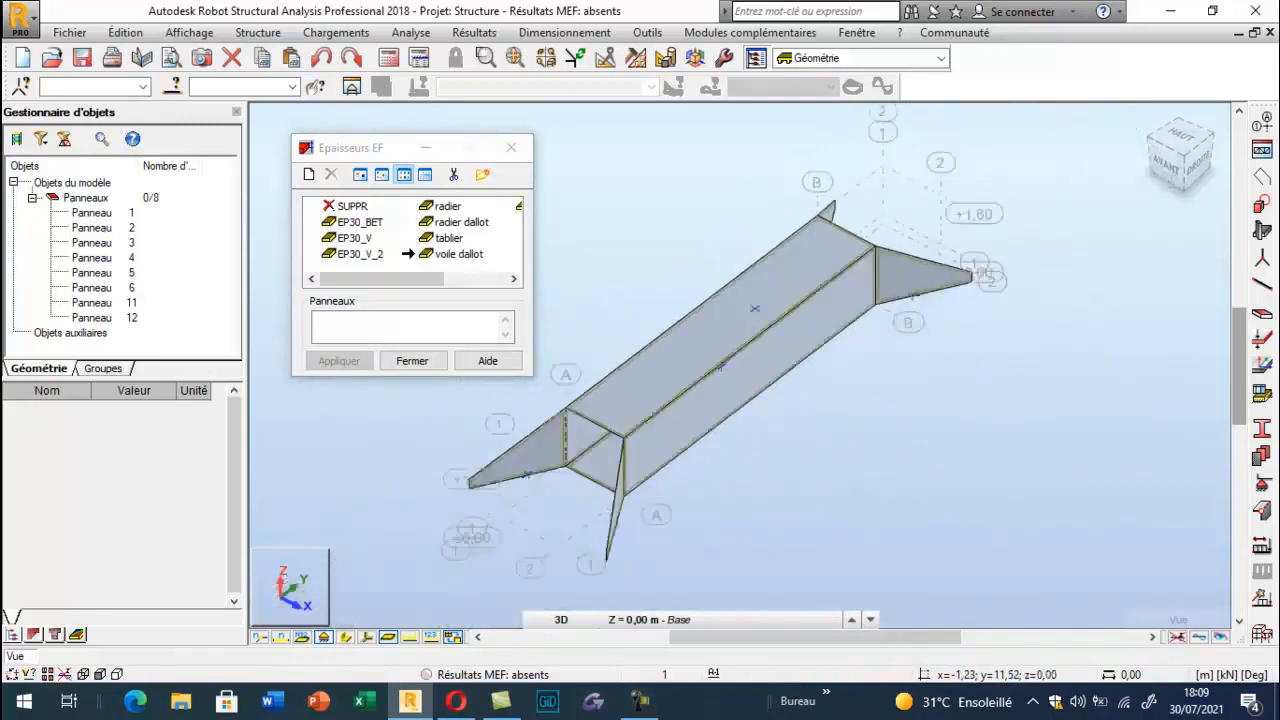
click(510, 150)
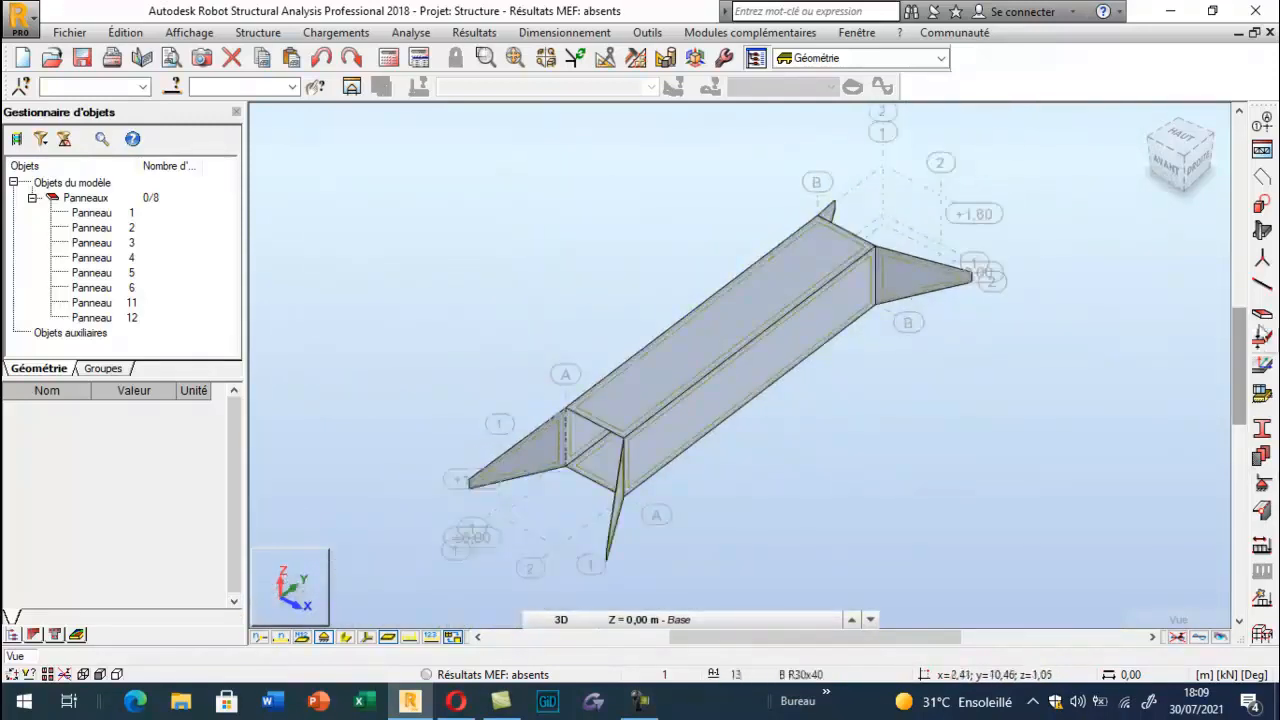
Draw a base slab panel contour between the near wing walls through (-1.23; -2.12; 0), (0; 0; 0), (1.80; 0; 0) and (3.02; -2.12; 0)
click(1258, 203)
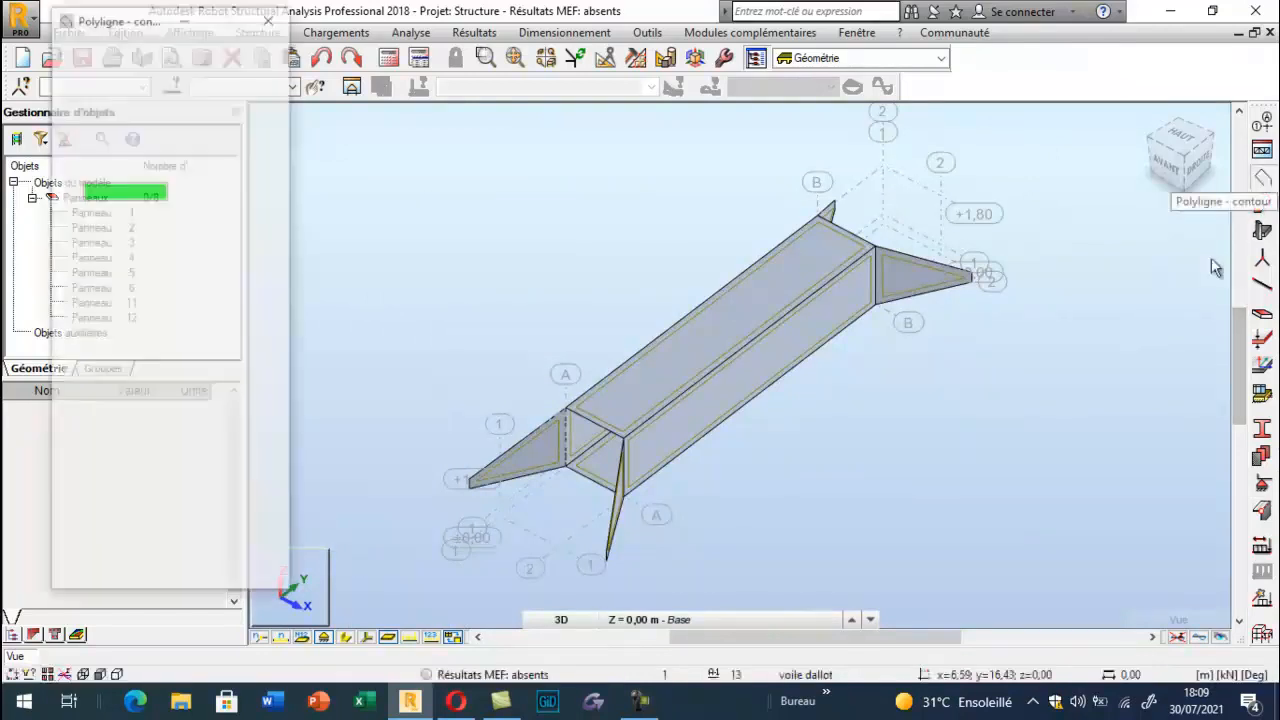
click(163, 509)
click(468, 484)
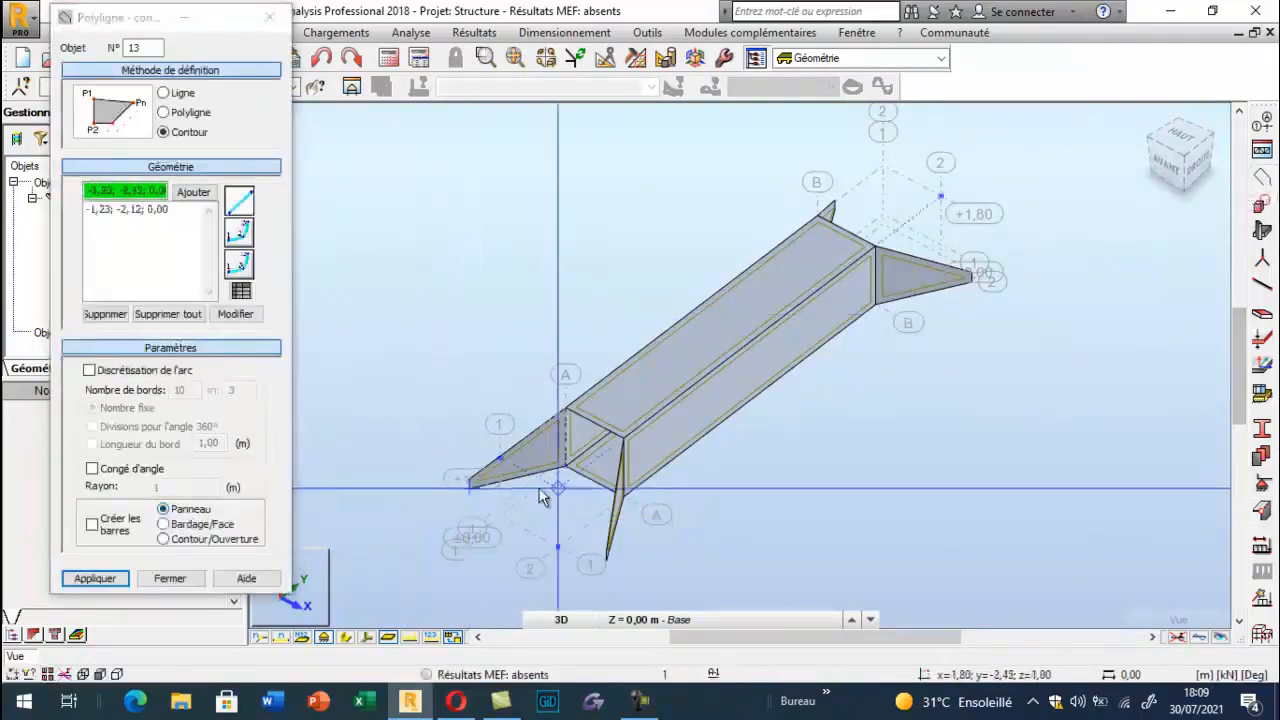
click(624, 490)
scroll(624, 492, up, 2)
click(609, 553)
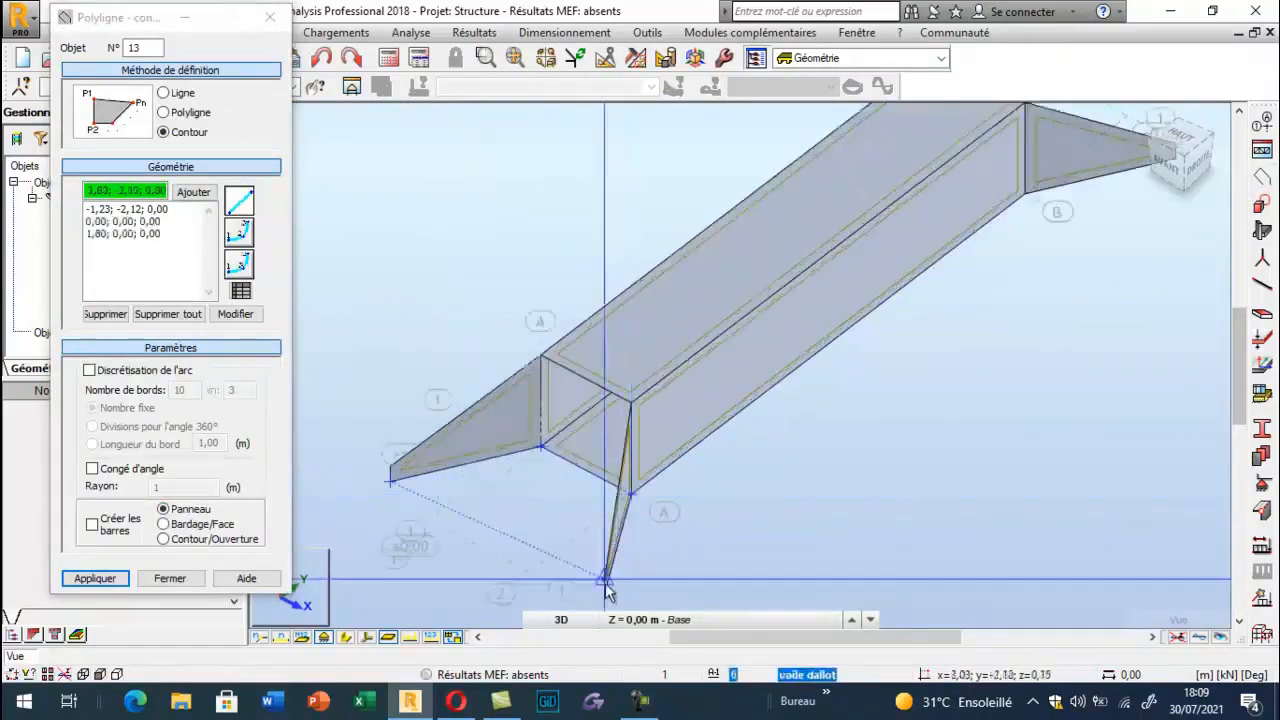
click(606, 580)
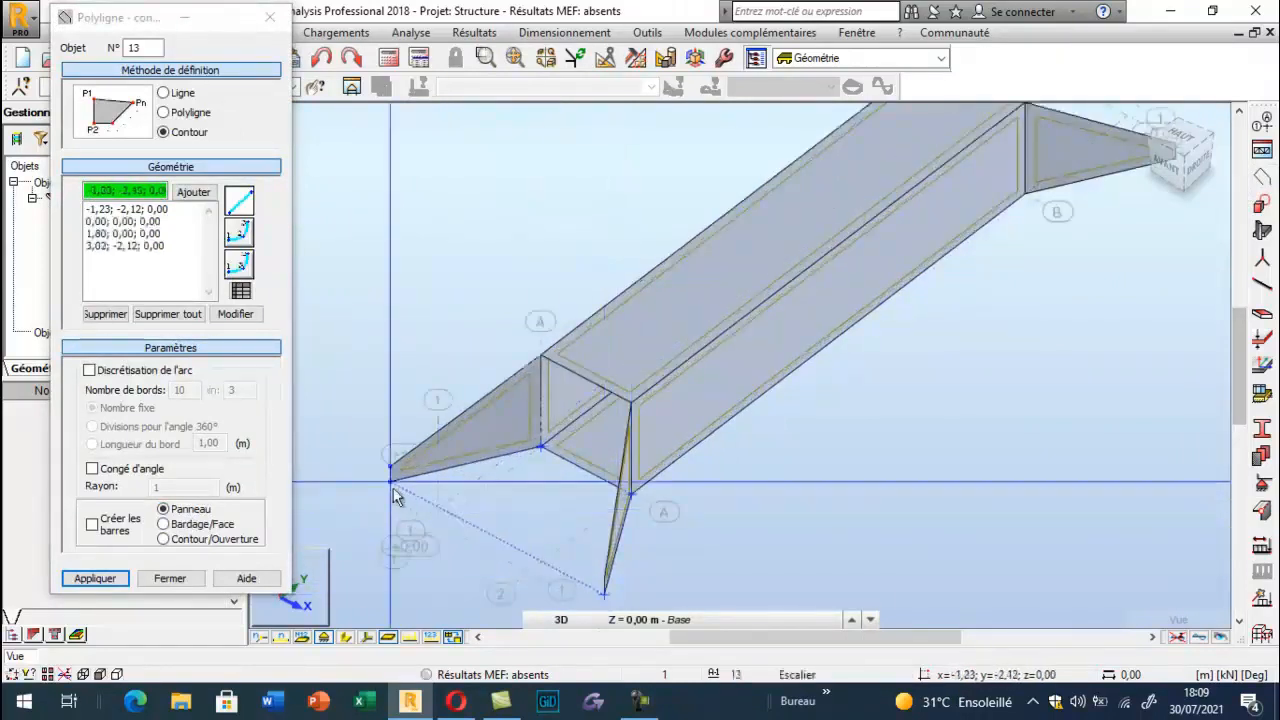
click(393, 490)
Draw the far-end base slab panel contour through (3.02; 11.52; 0), (-1.23; 11.52; 0), (0; 9.40; 0) and (1.80; 9.40; 0)
scroll(491, 428, down, 3)
right_click(380, 298)
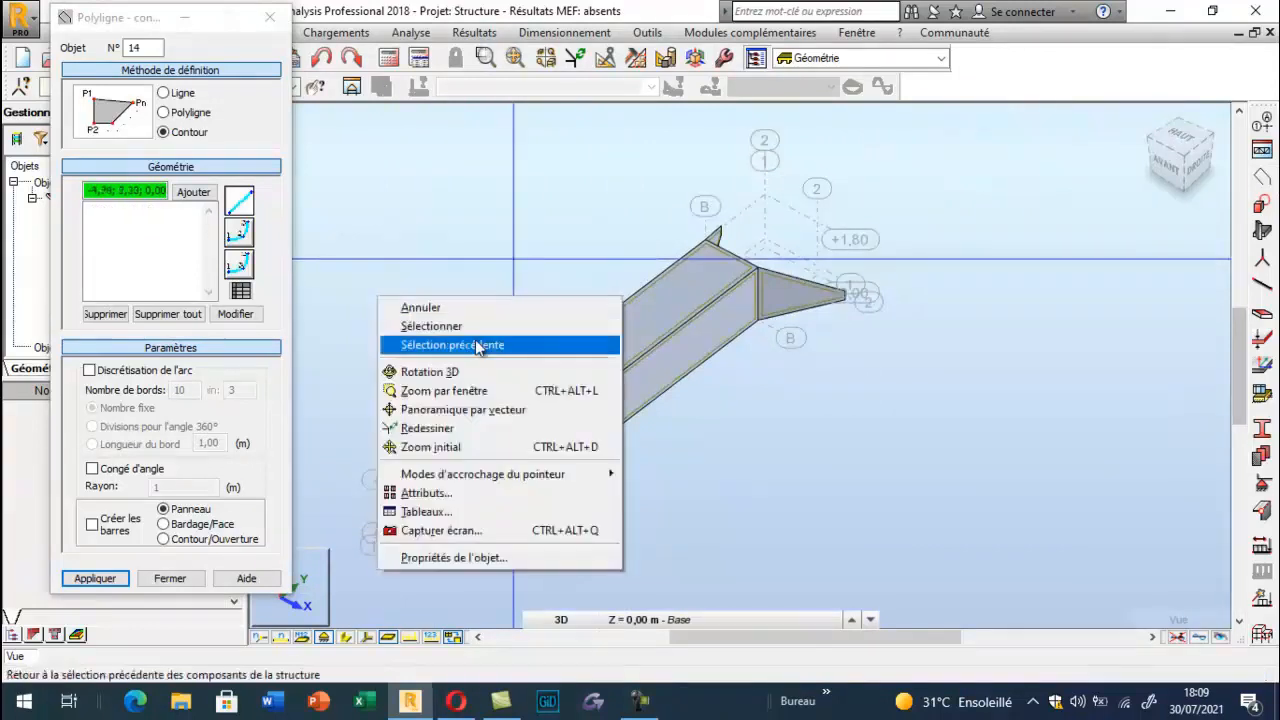
click(430, 371)
drag(480, 390, 624, 456)
scroll(728, 502, up, 3)
key(Escape)
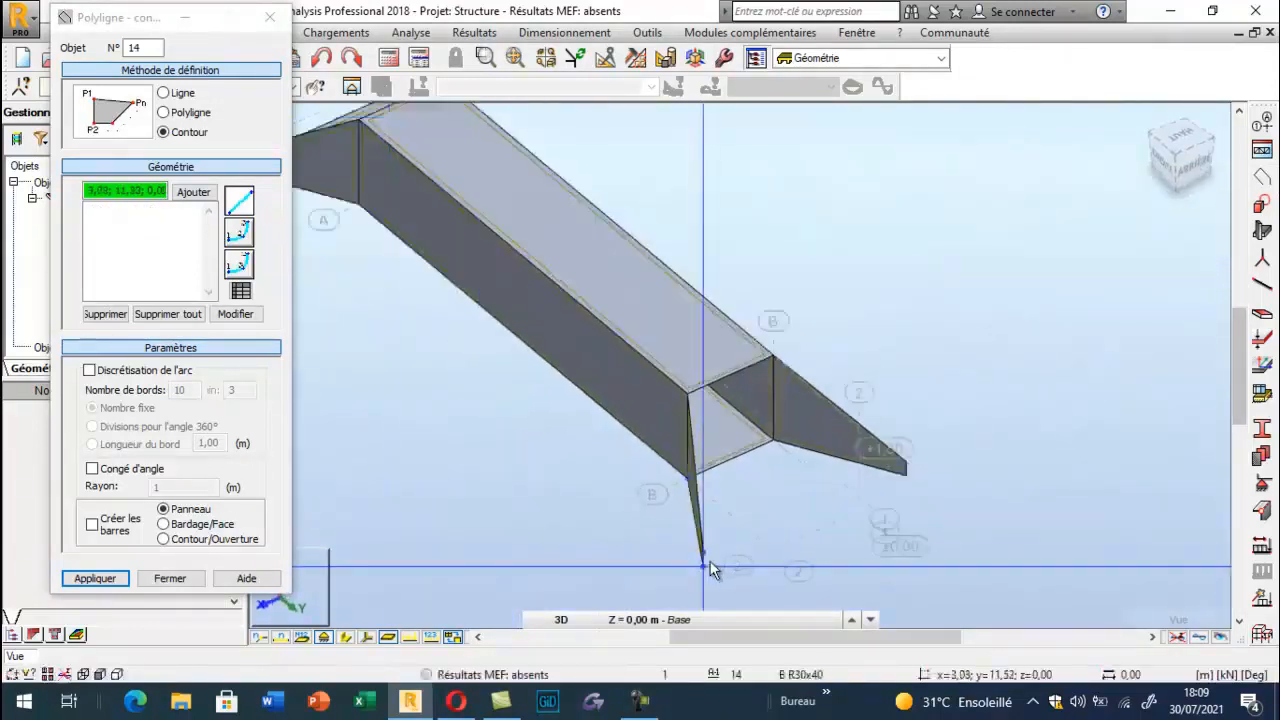
click(706, 563)
click(905, 475)
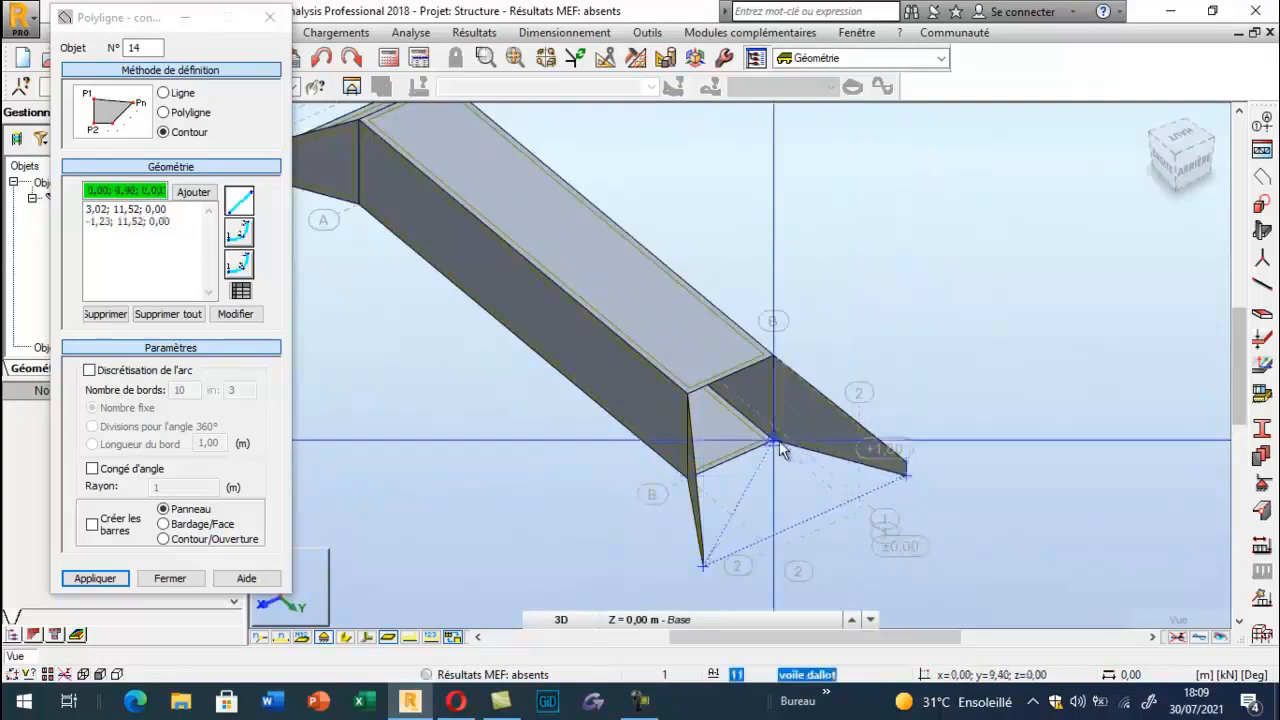
click(781, 444)
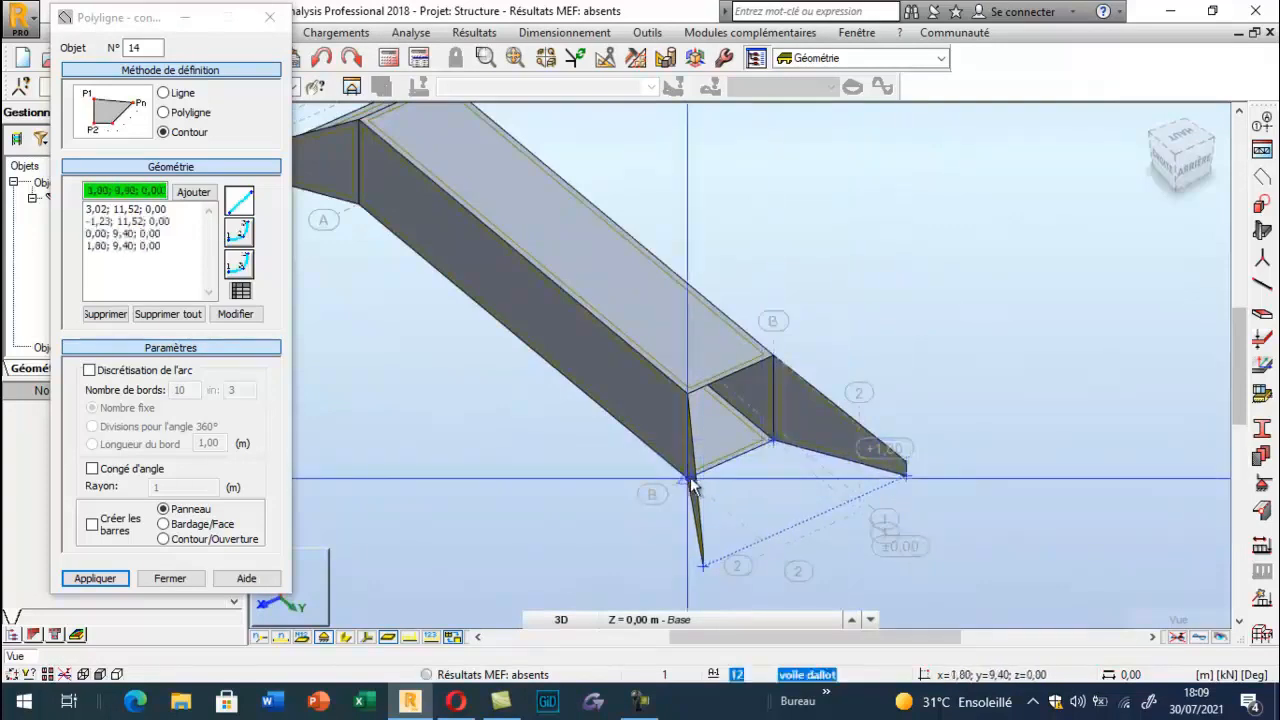
click(703, 566)
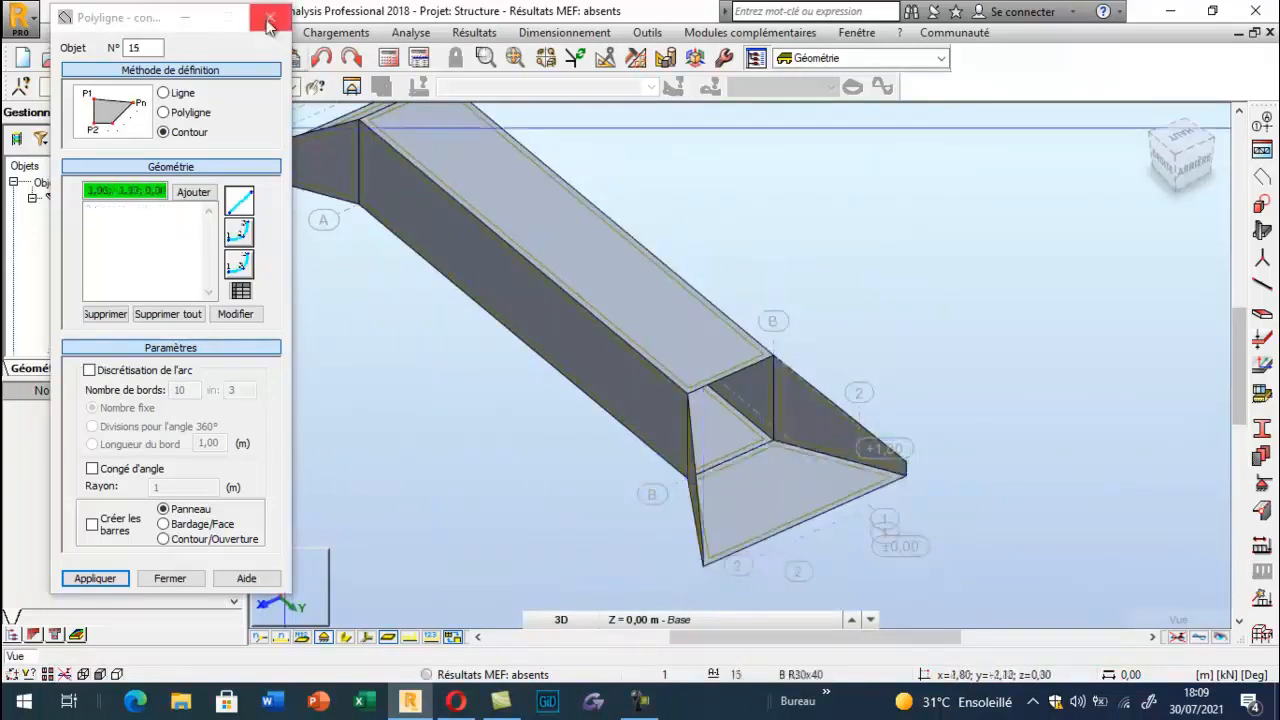
click(269, 17)
Assign the "radier dallot" thickness to the two base slab panels 13 and 14 between the wing walls
right_click(642, 254)
click(740, 329)
drag(765, 392, 957, 443)
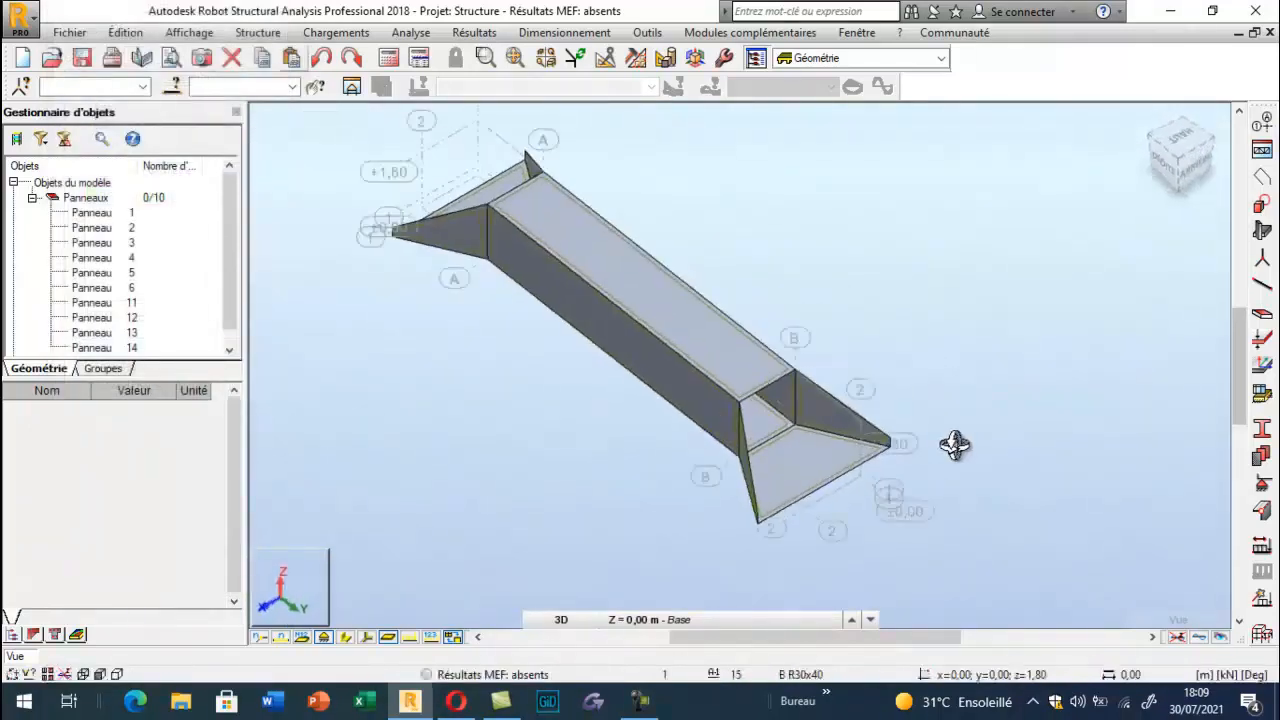
click(1263, 365)
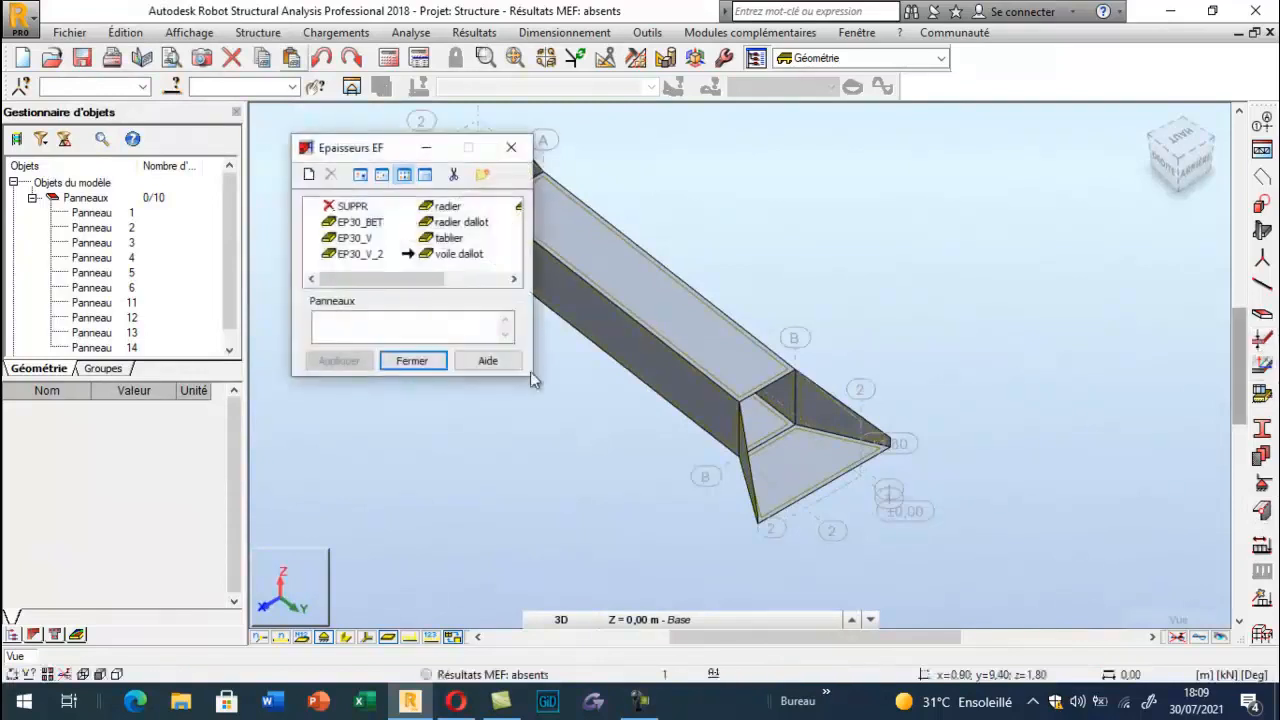
click(455, 222)
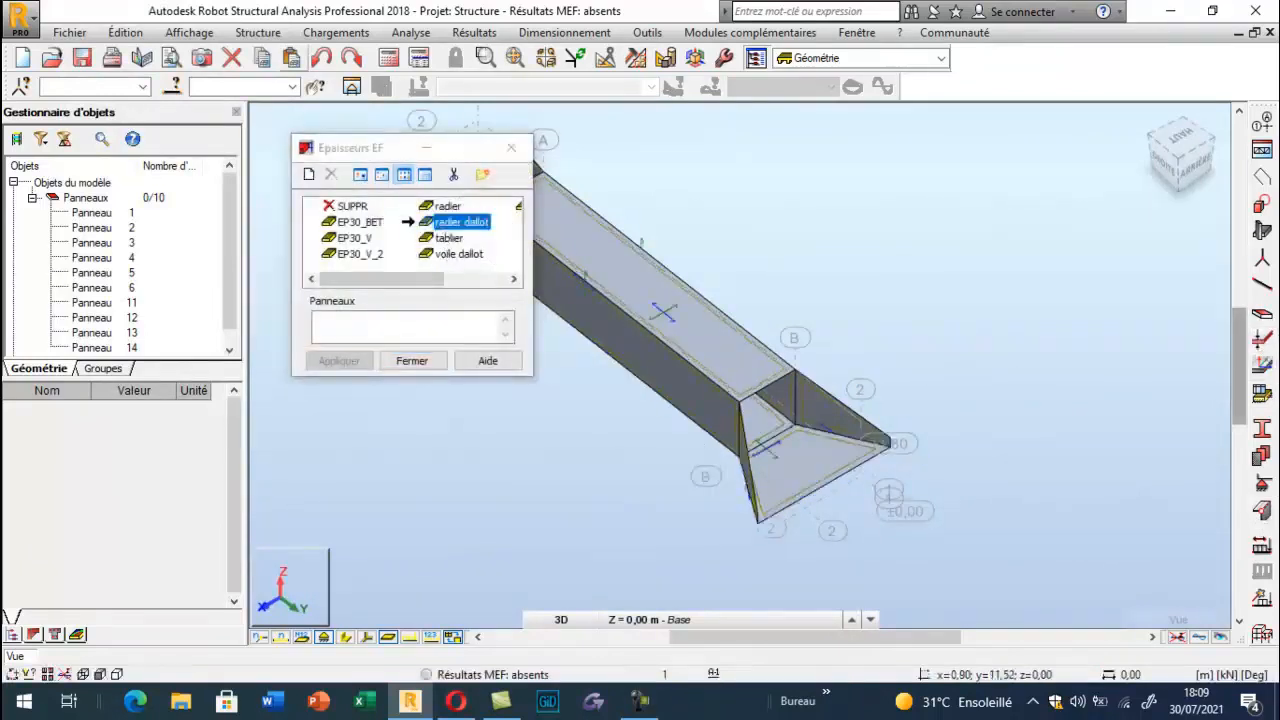
scroll(770, 415, down, 2)
scroll(770, 415, up, 6)
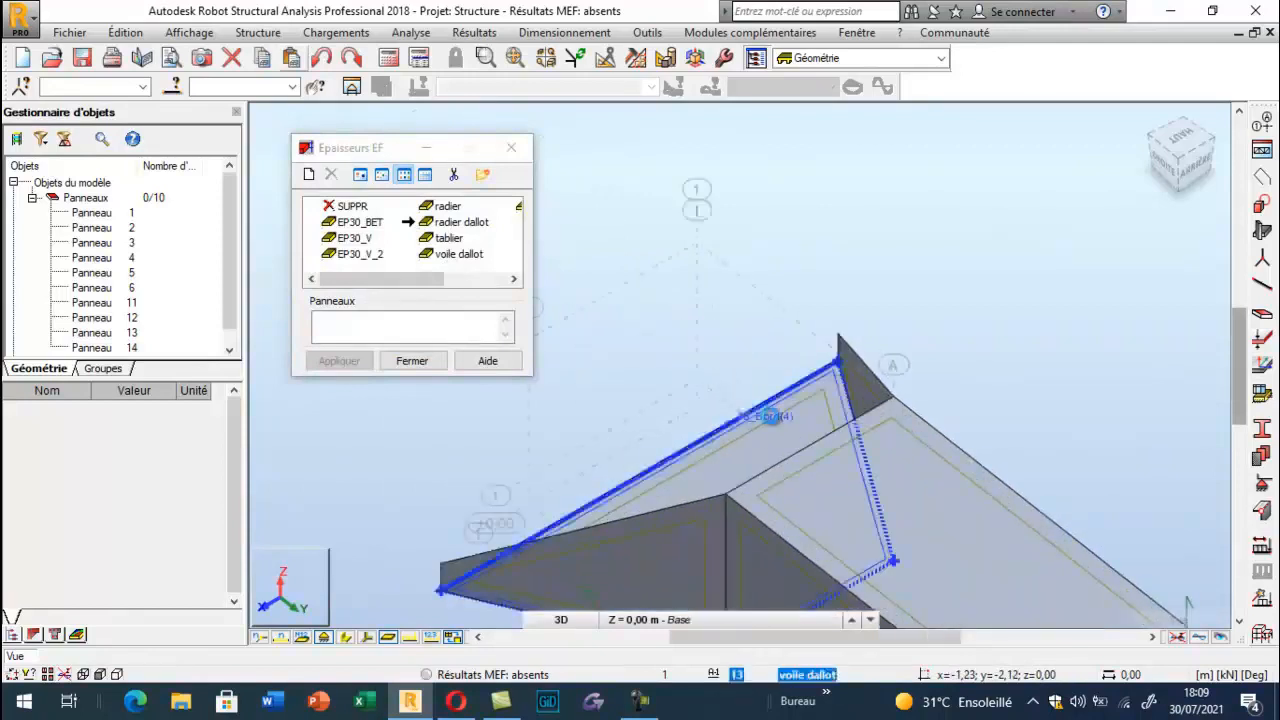
click(408, 360)
Turn on the display of panel thickness in the view attributes and inspect the culvert from both ends
right_click(365, 214)
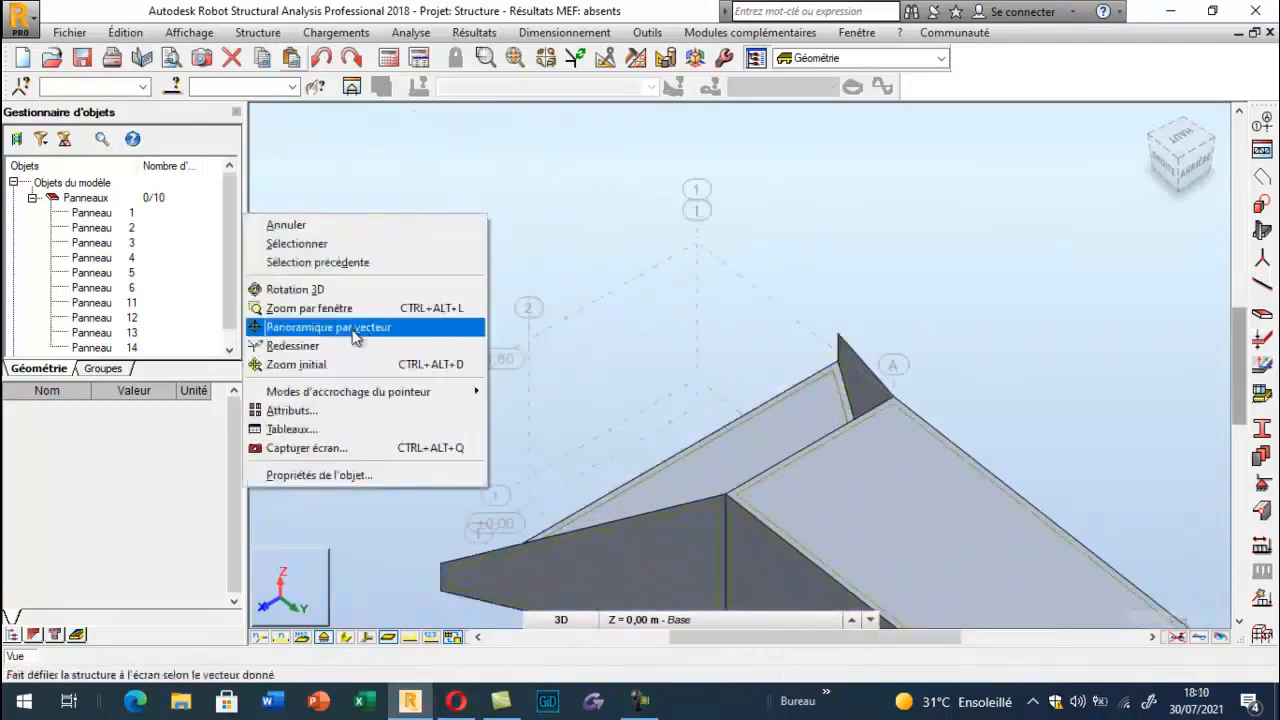
click(349, 413)
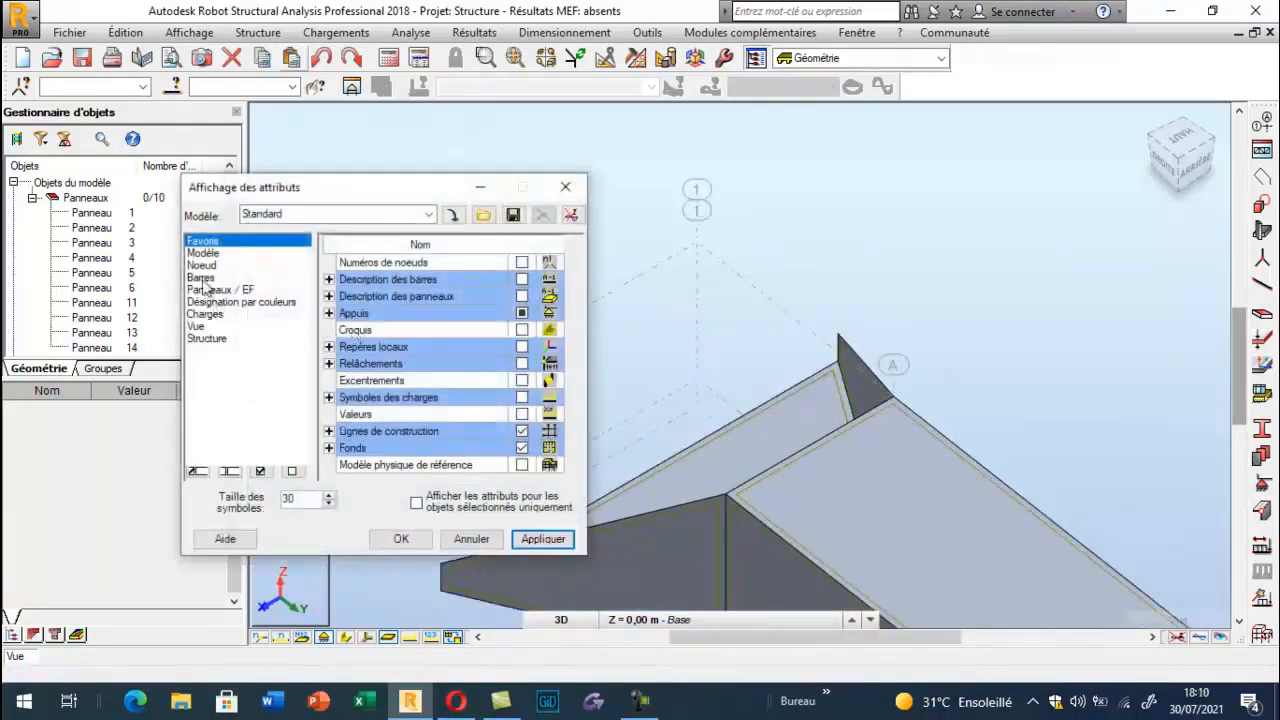
click(207, 289)
click(521, 314)
click(543, 538)
click(401, 538)
right_click(493, 258)
click(594, 334)
drag(640, 370, 759, 474)
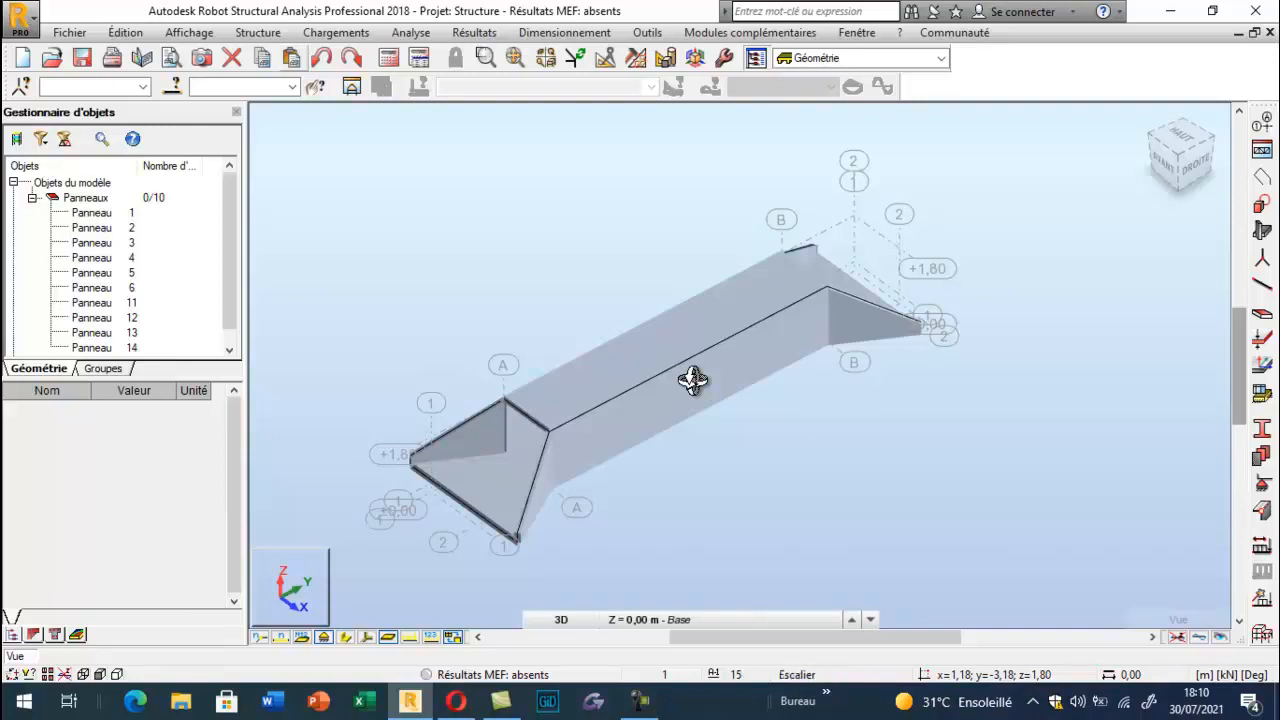
drag(743, 357, 627, 479)
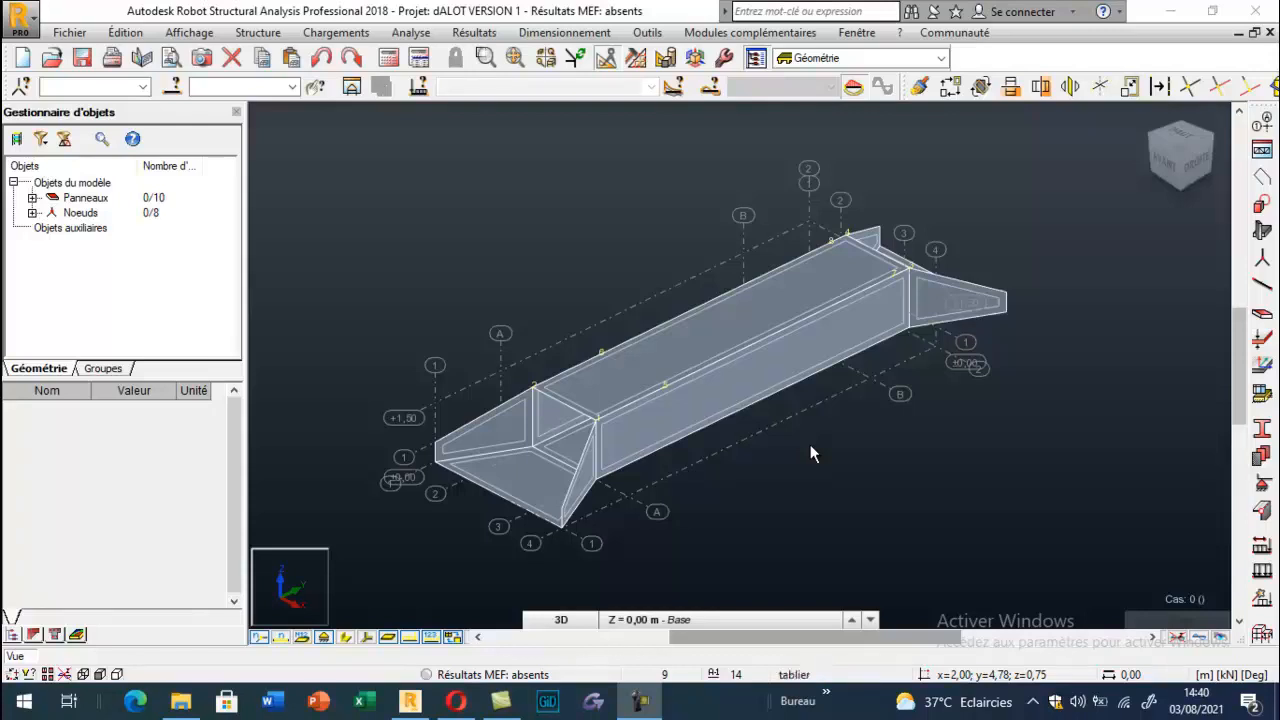
Add a permanent self-weight load case named "poids propre du dalot"
click(1261, 545)
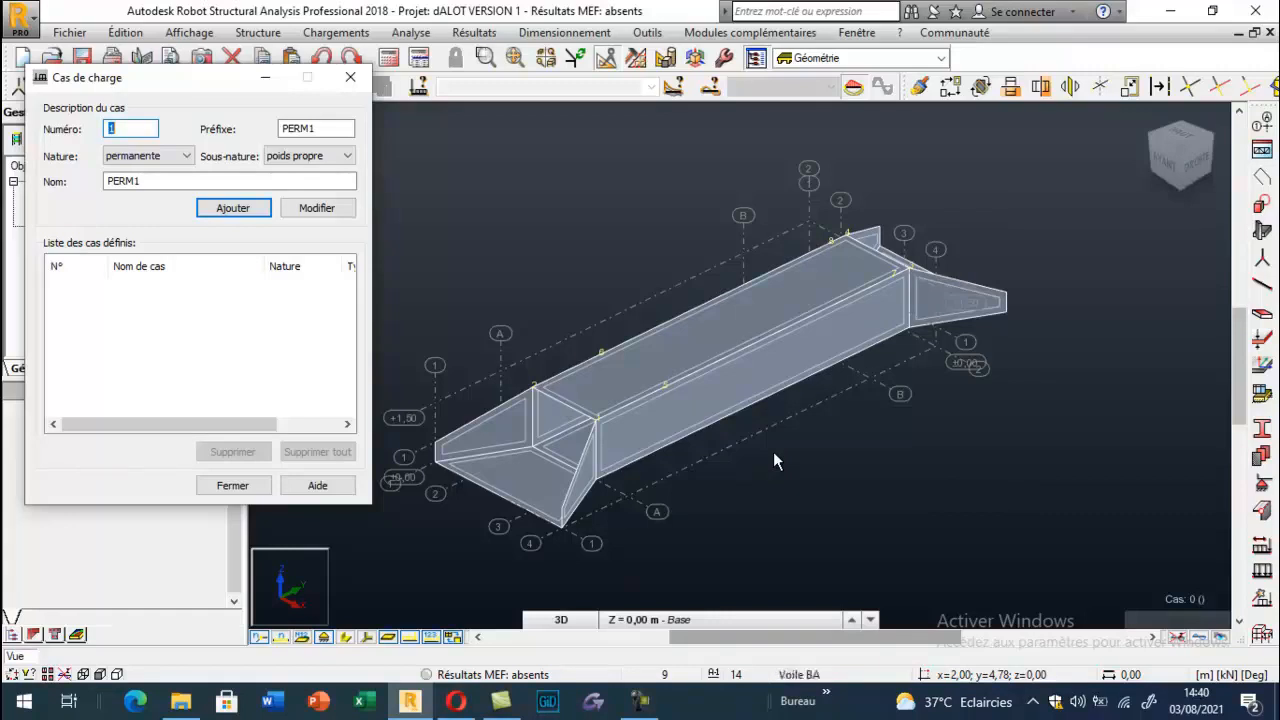
drag(149, 181, 87, 193)
text(poi)
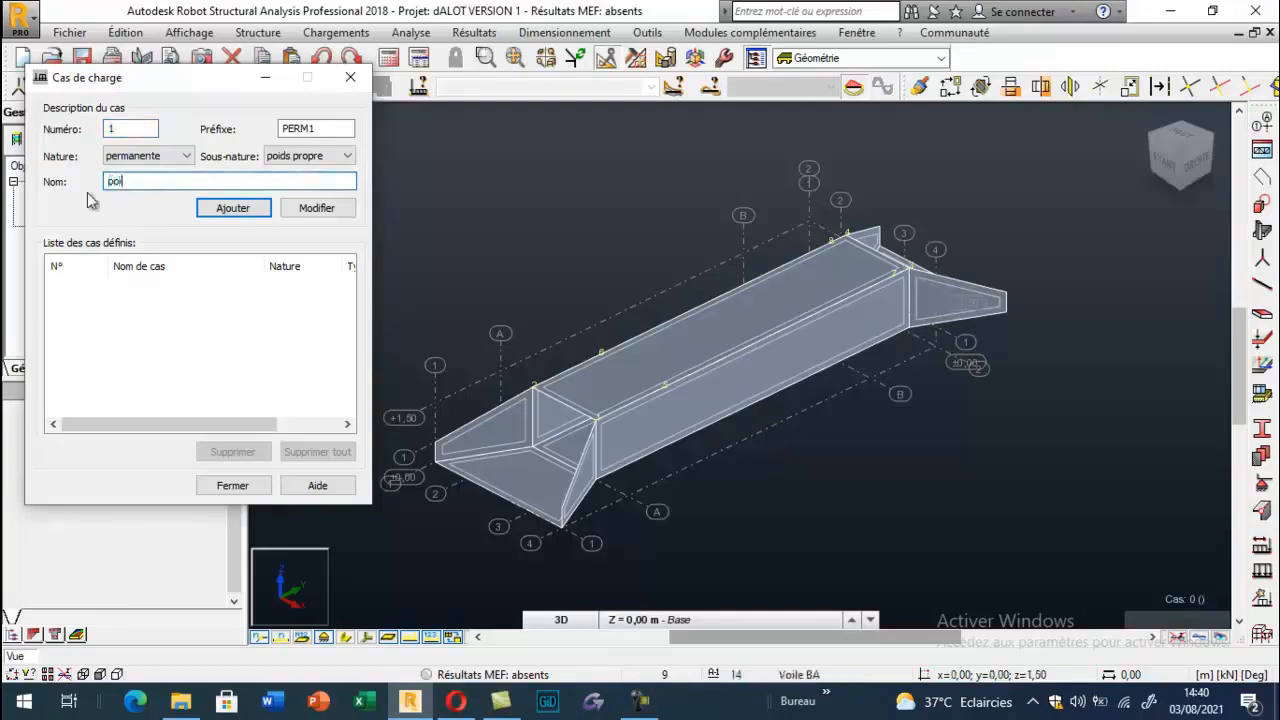
text(ds propre du dalot)
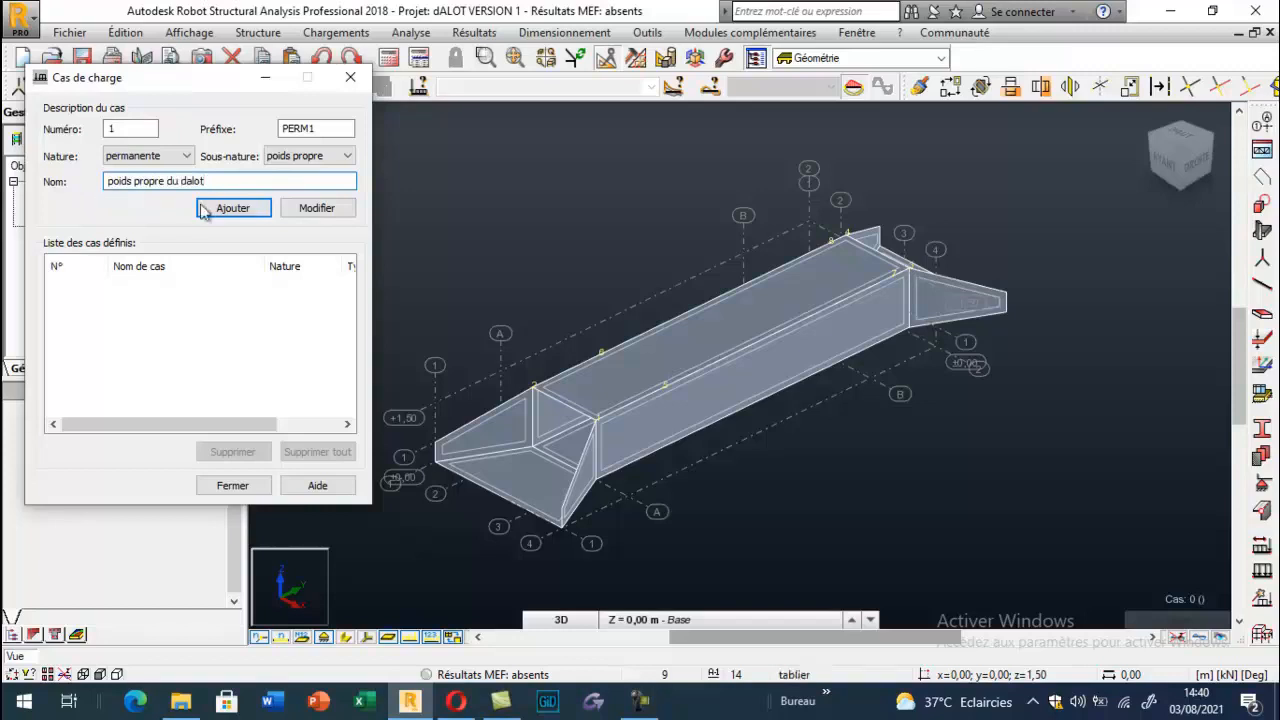
click(232, 208)
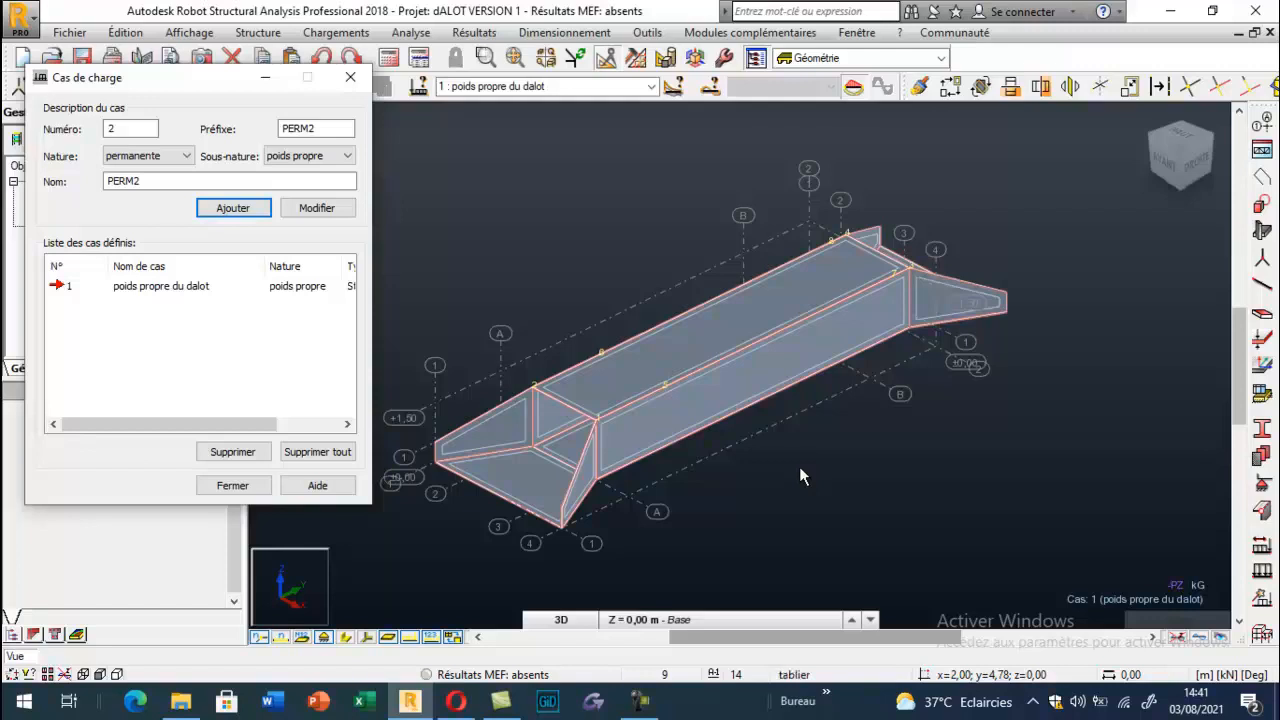
Add a second permanent load case named "poids du reblai"
click(133, 182)
double_click(133, 182)
text(p)
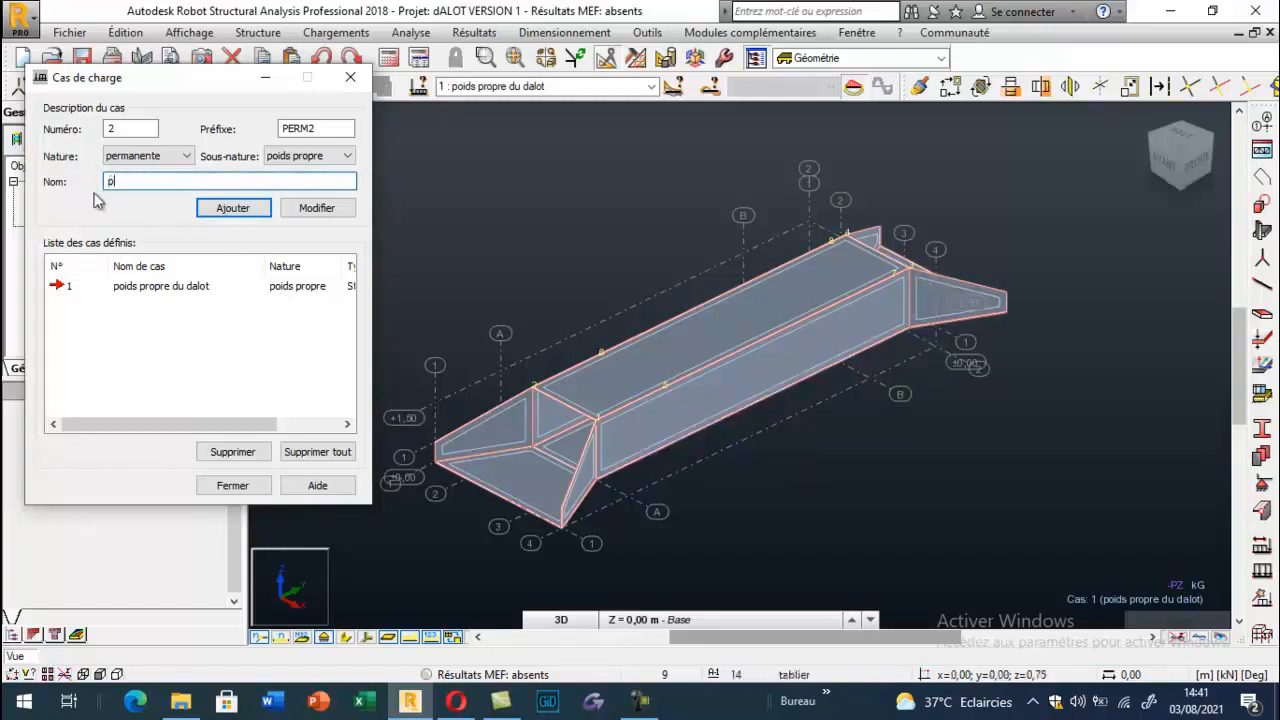
text(oids du reblai)
click(230, 209)
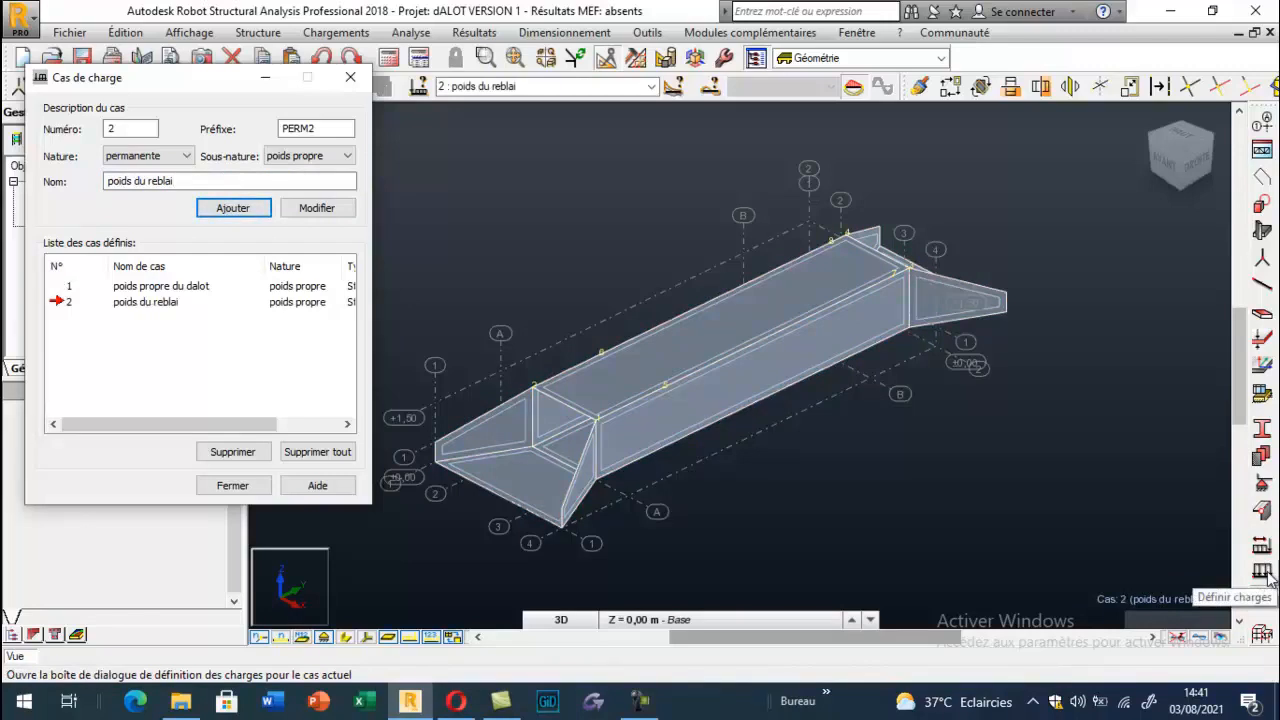
Apply a uniform surface load of -18 kPa in global Z to the culvert's top slab for the "poids du reblai" case
click(1262, 572)
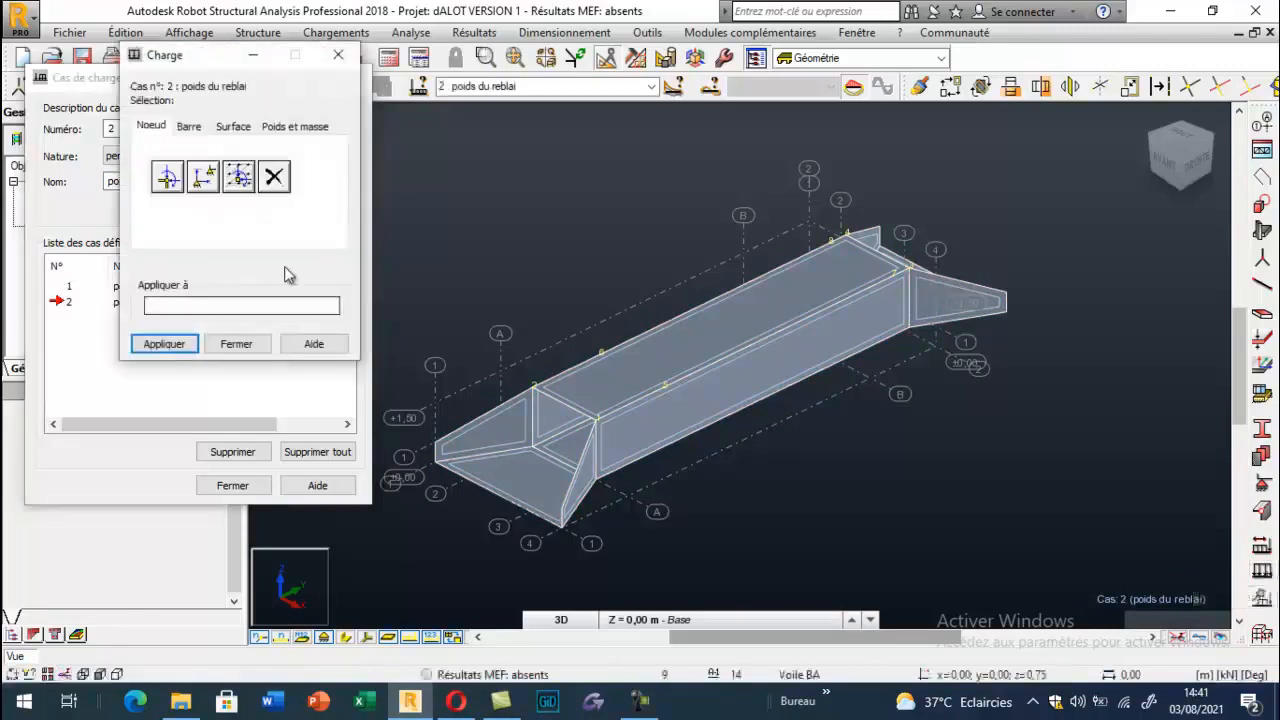
click(234, 127)
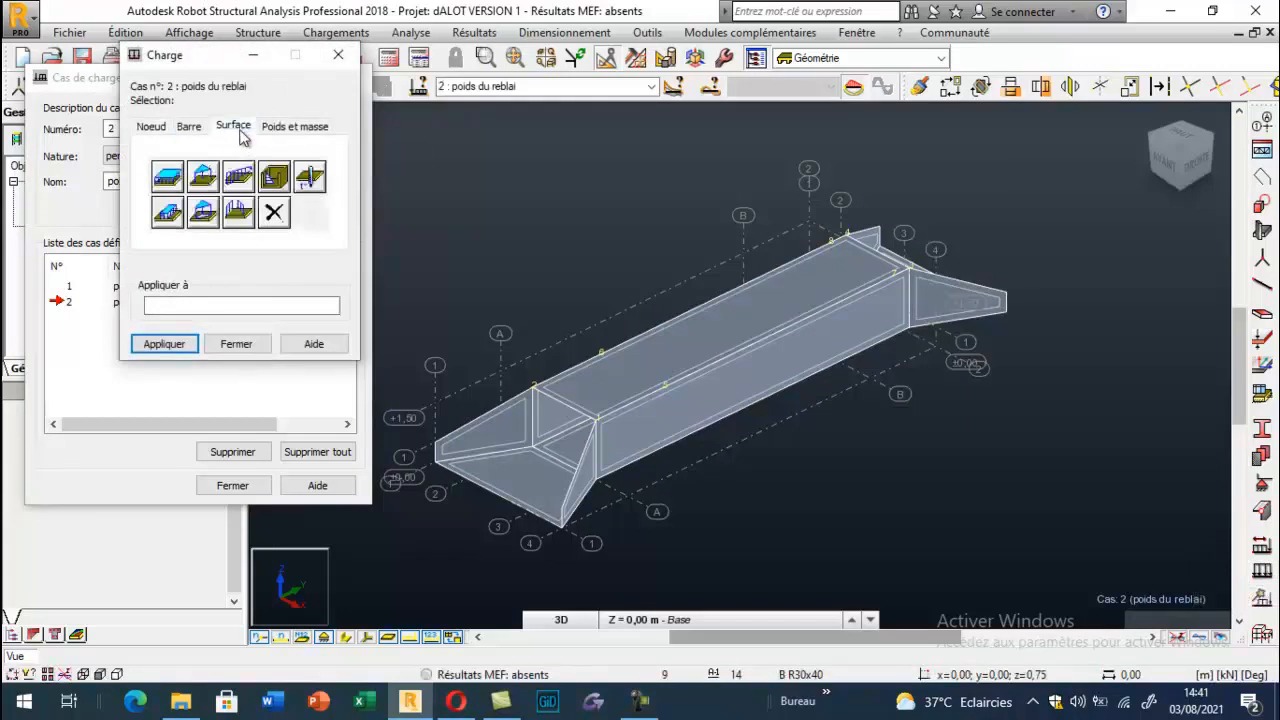
click(172, 182)
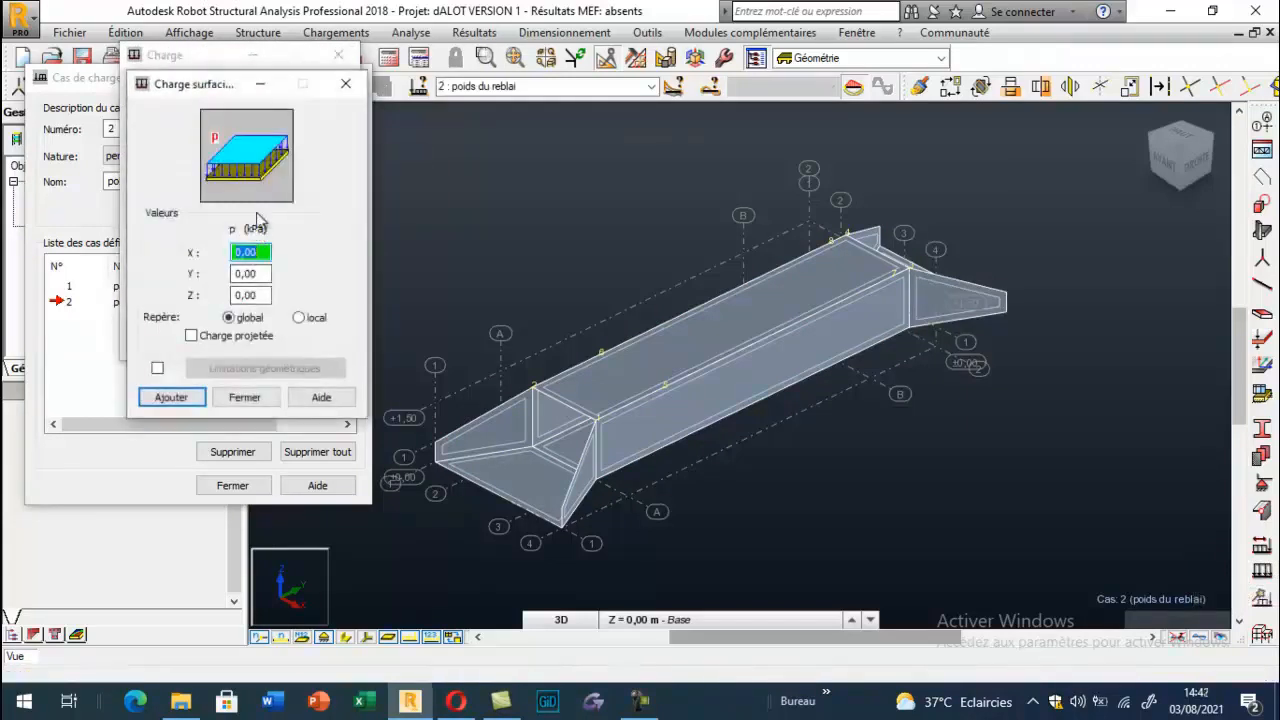
click(259, 295)
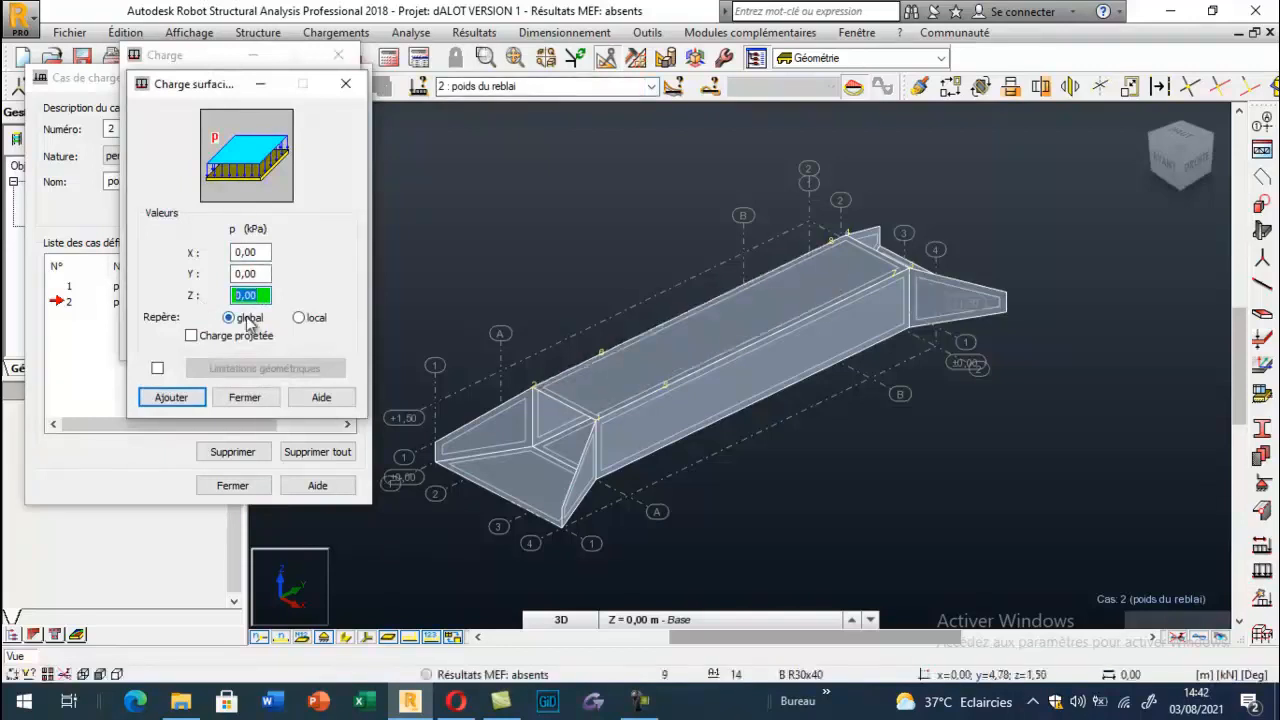
text(-18)
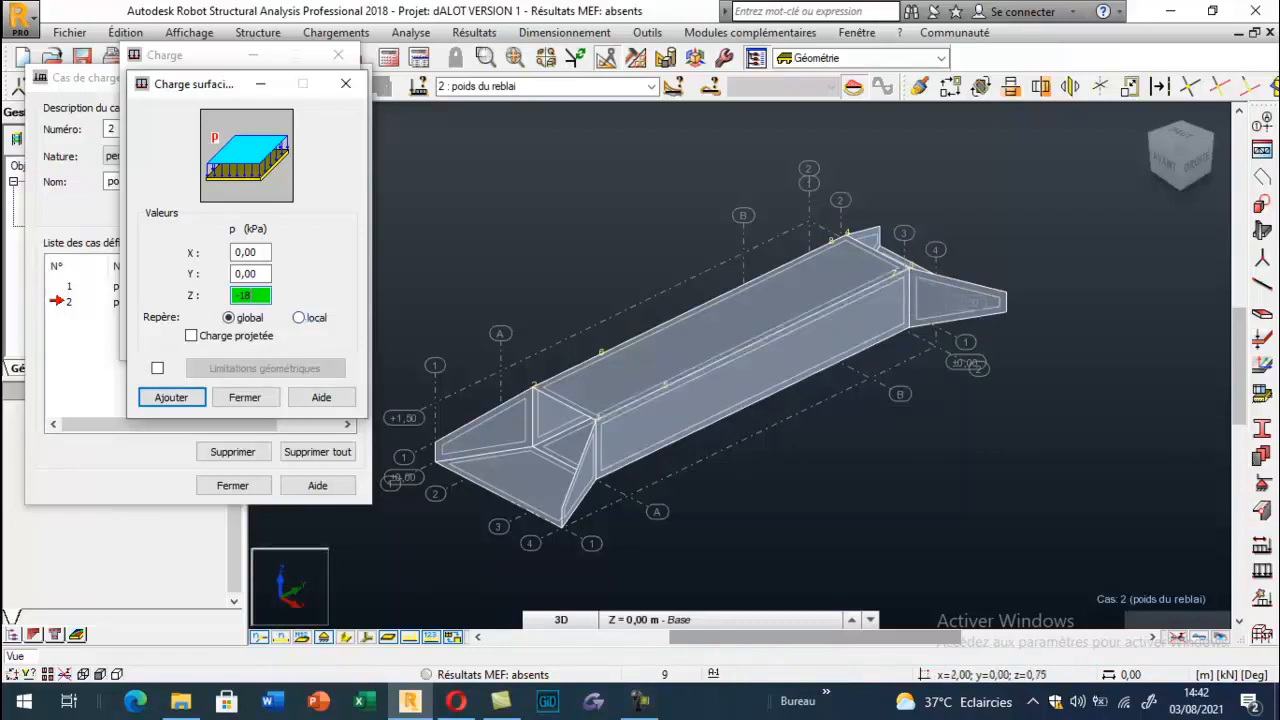
click(367, 639)
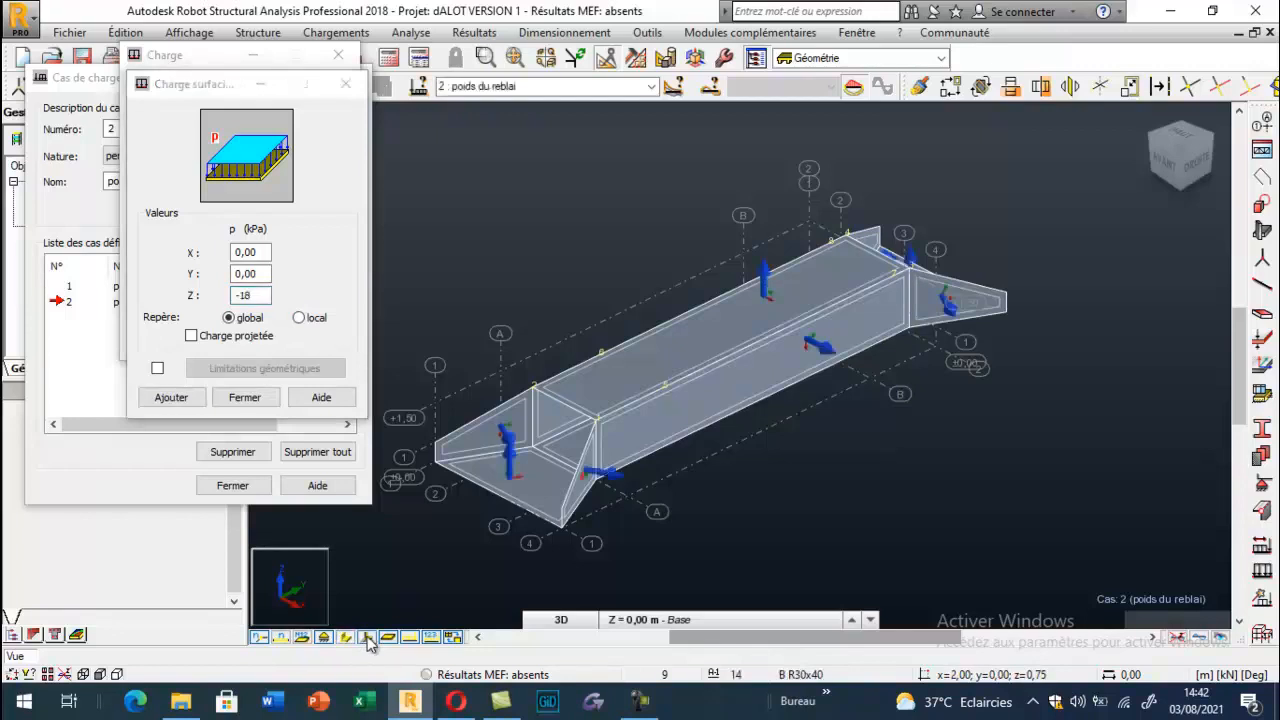
click(367, 639)
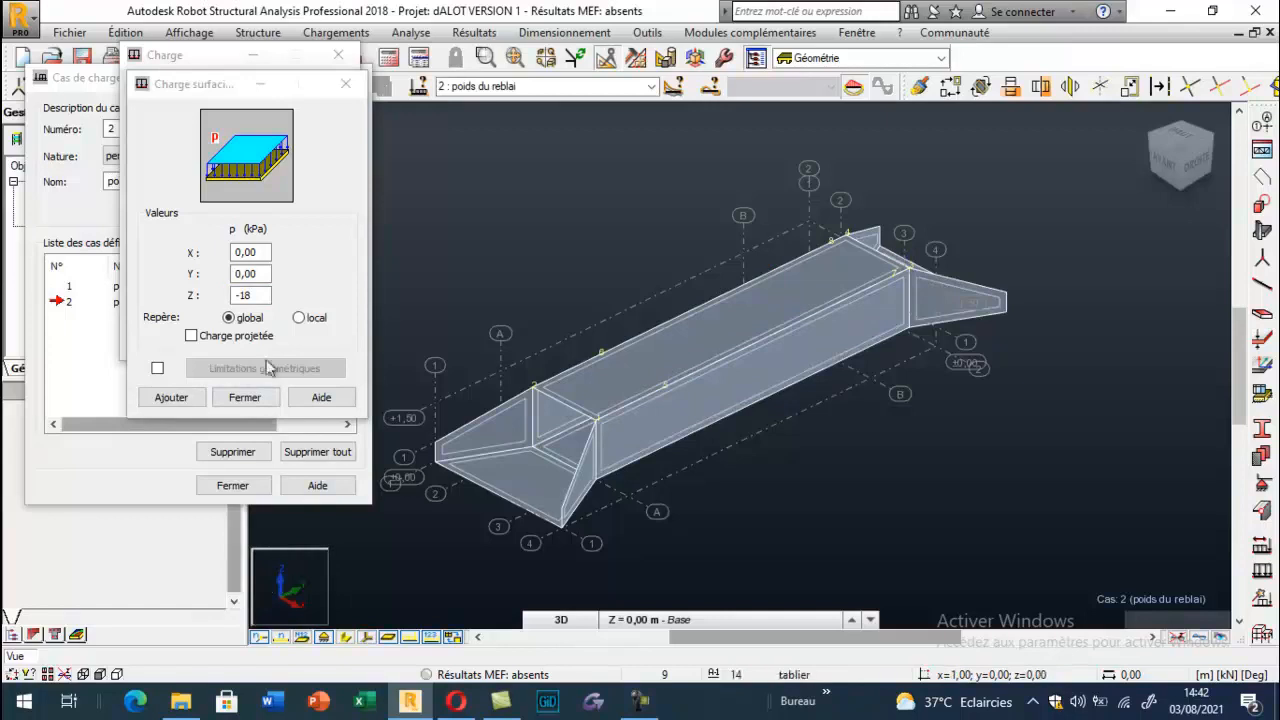
click(247, 295)
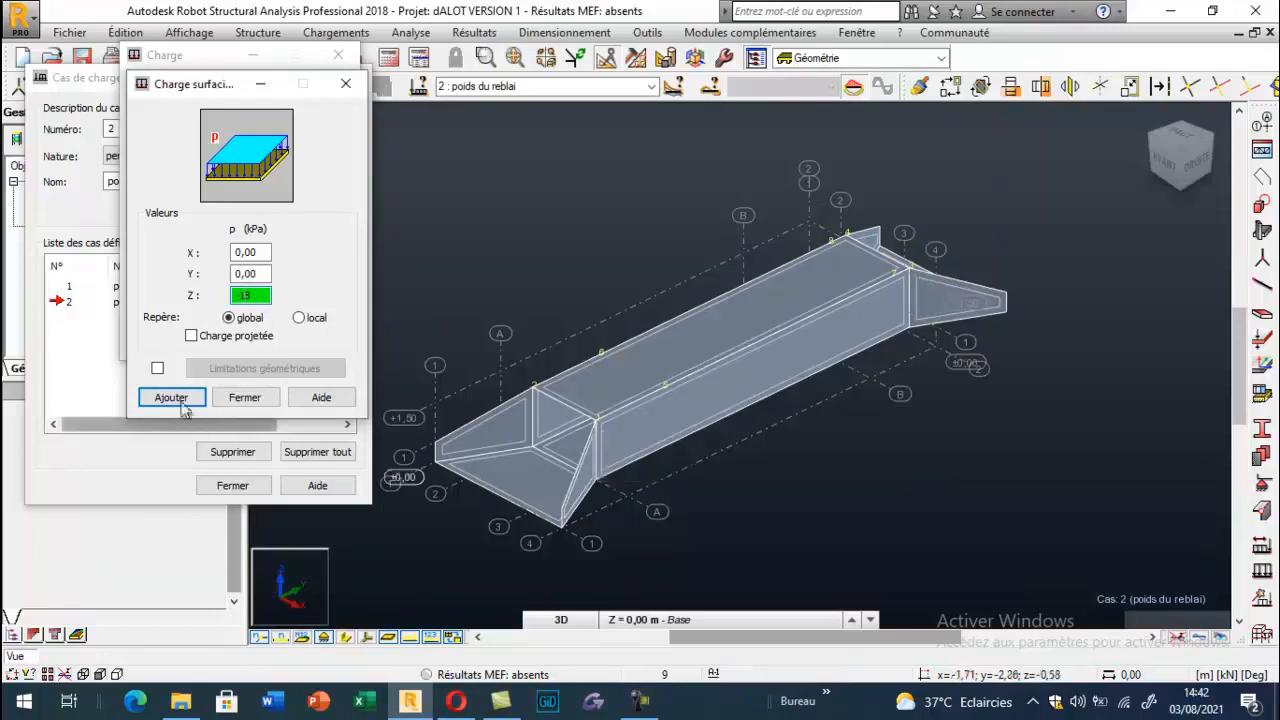
key(Return)
click(712, 360)
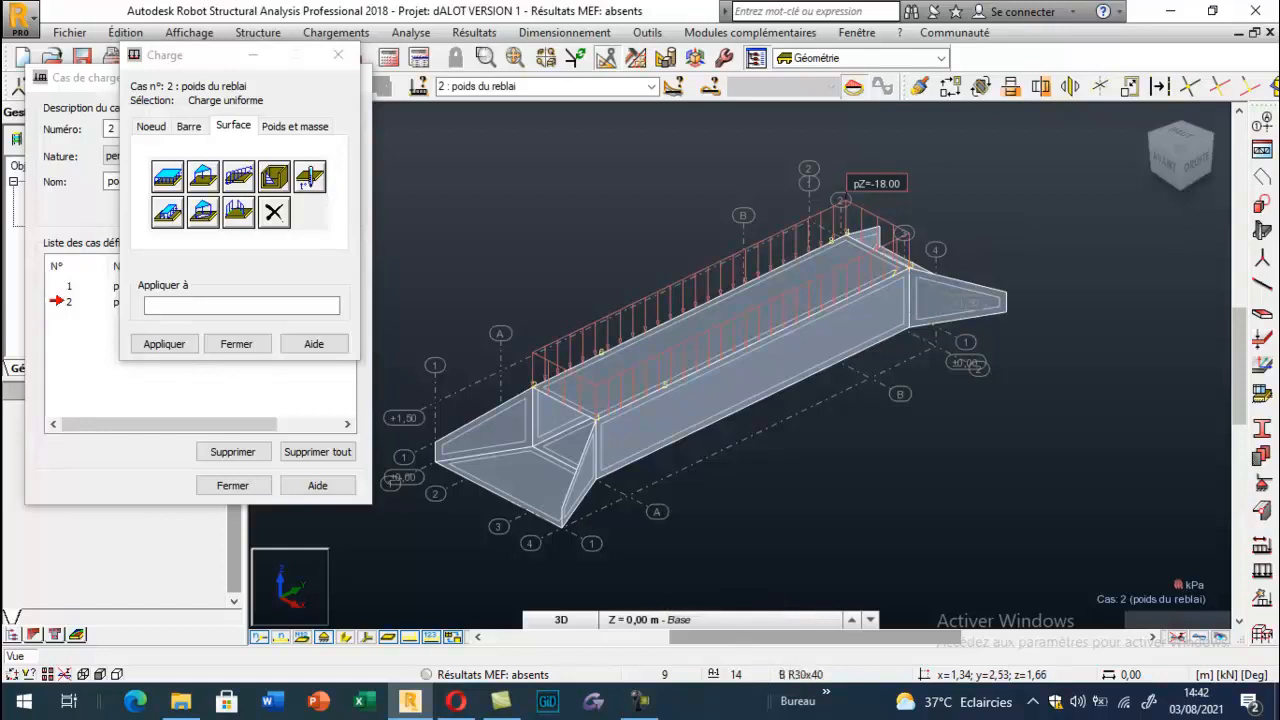
click(338, 55)
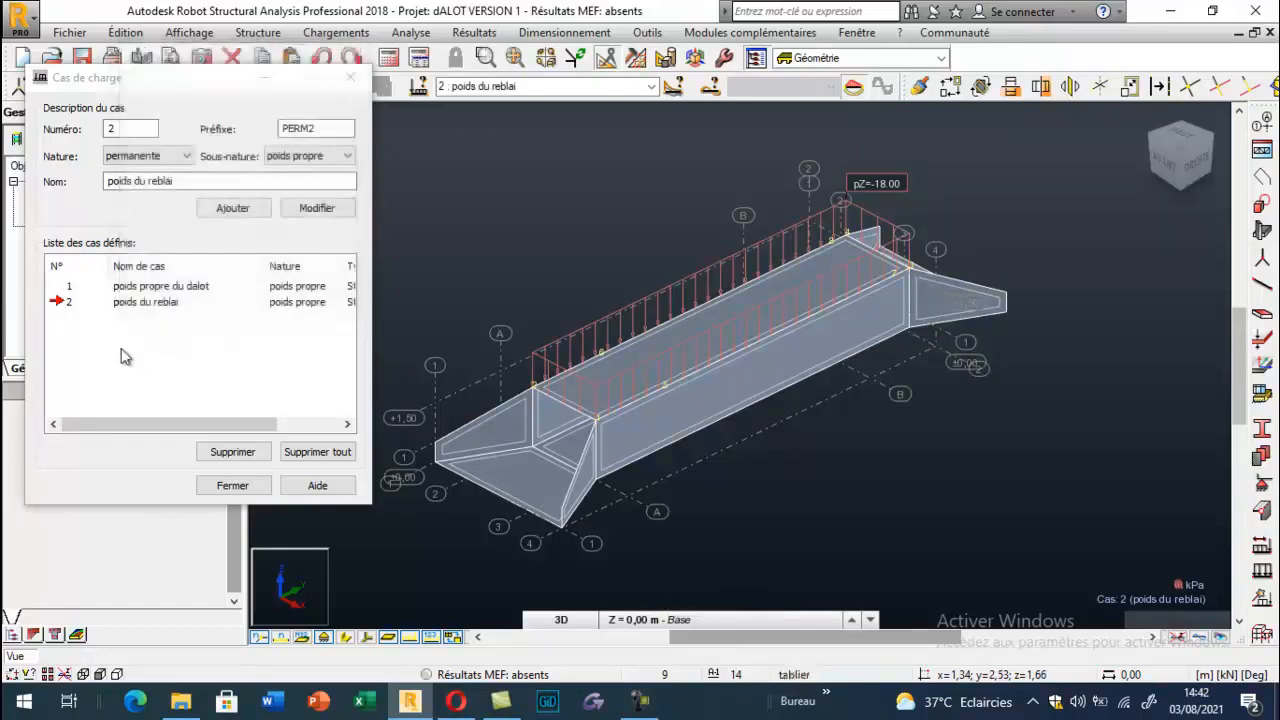
Add a third permanent load case named "couche de roulement"
drag(176, 181, 104, 181)
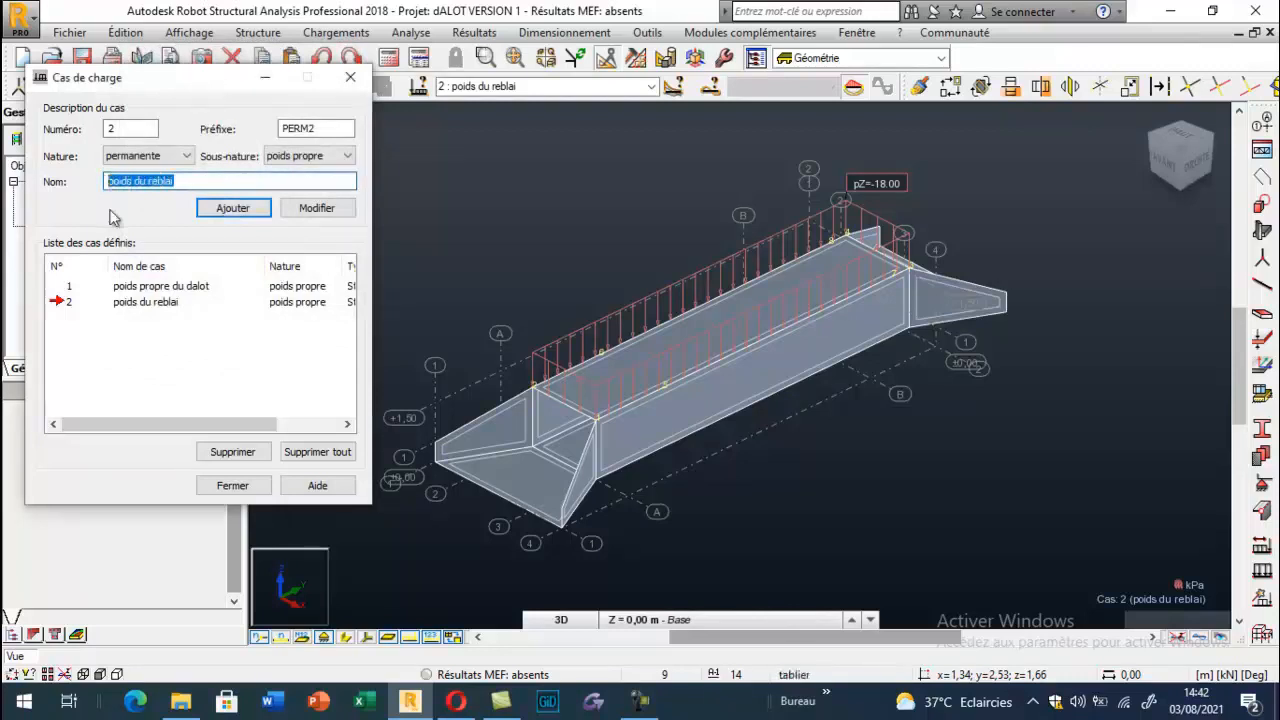
text(couc)
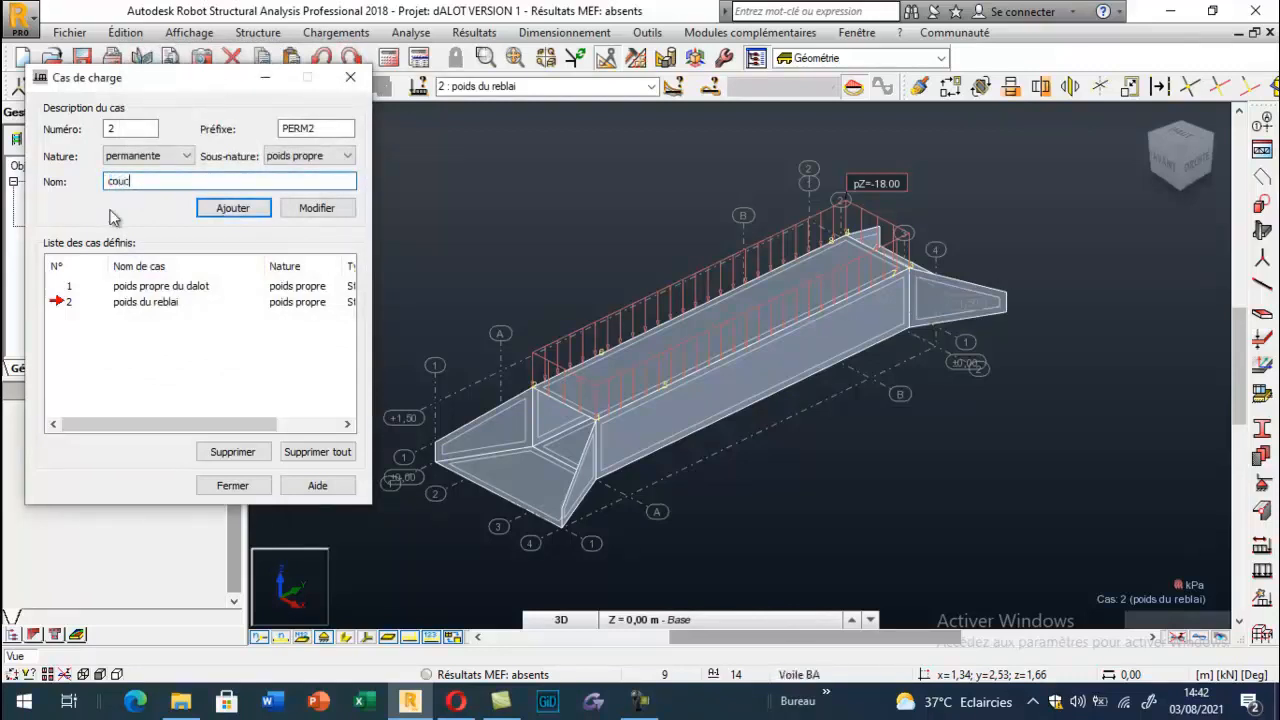
text(he de rou)
key(BackSpace)
text(oulement)
click(230, 210)
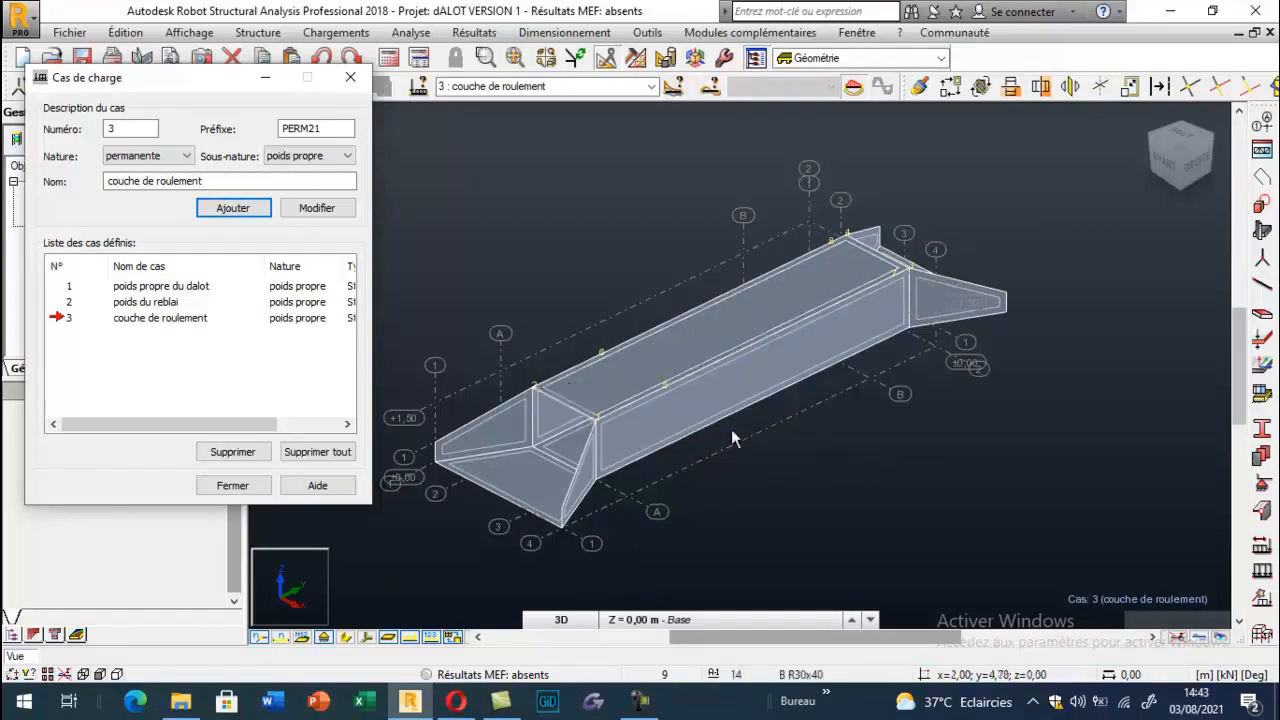
Set up a uniform surface load on contour with Z = -1.44 kPa in the global system for the "couche de roulement" case
scroll(731, 429, up, 5)
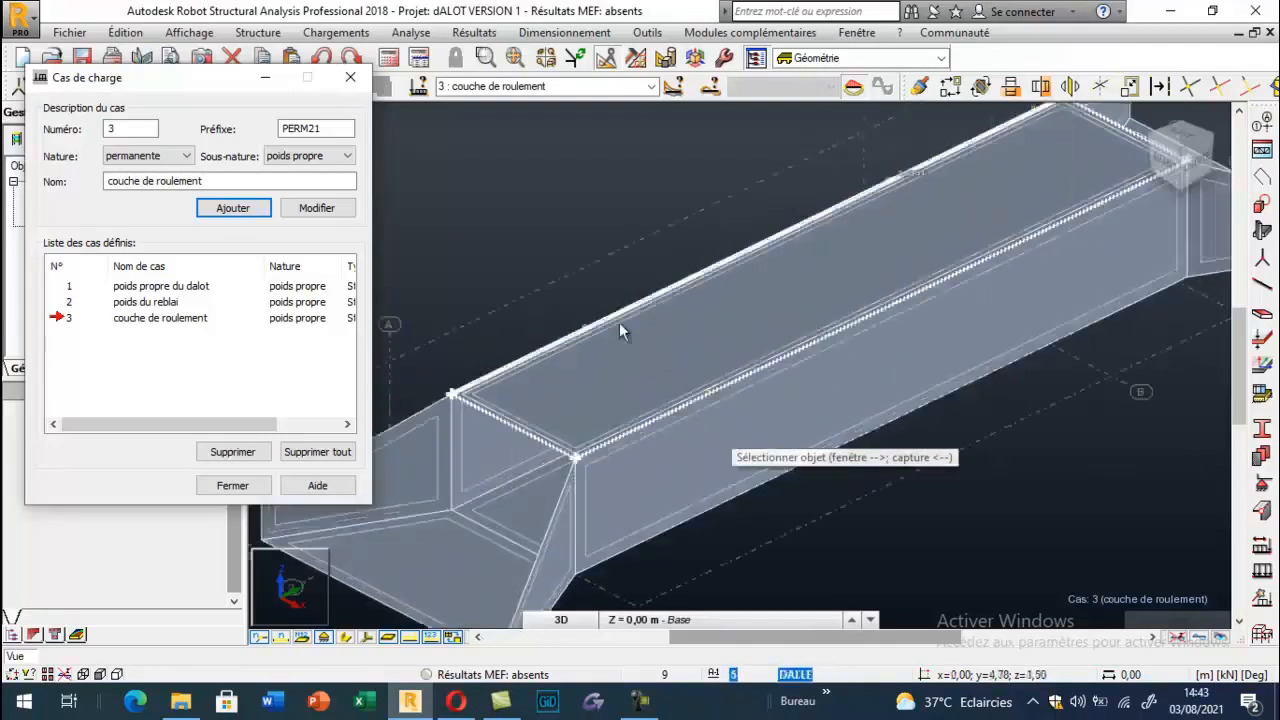
scroll(667, 350, down, 1)
scroll(1010, 184, up, 1)
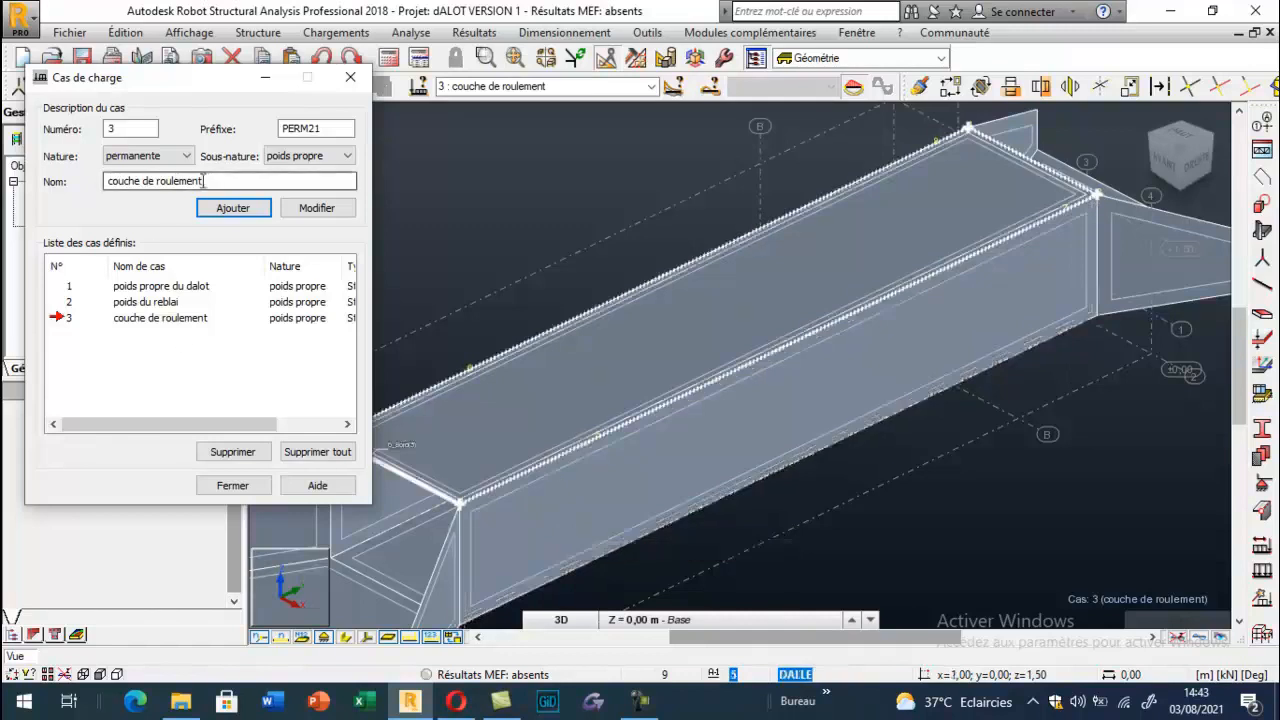
drag(206, 181, 157, 181)
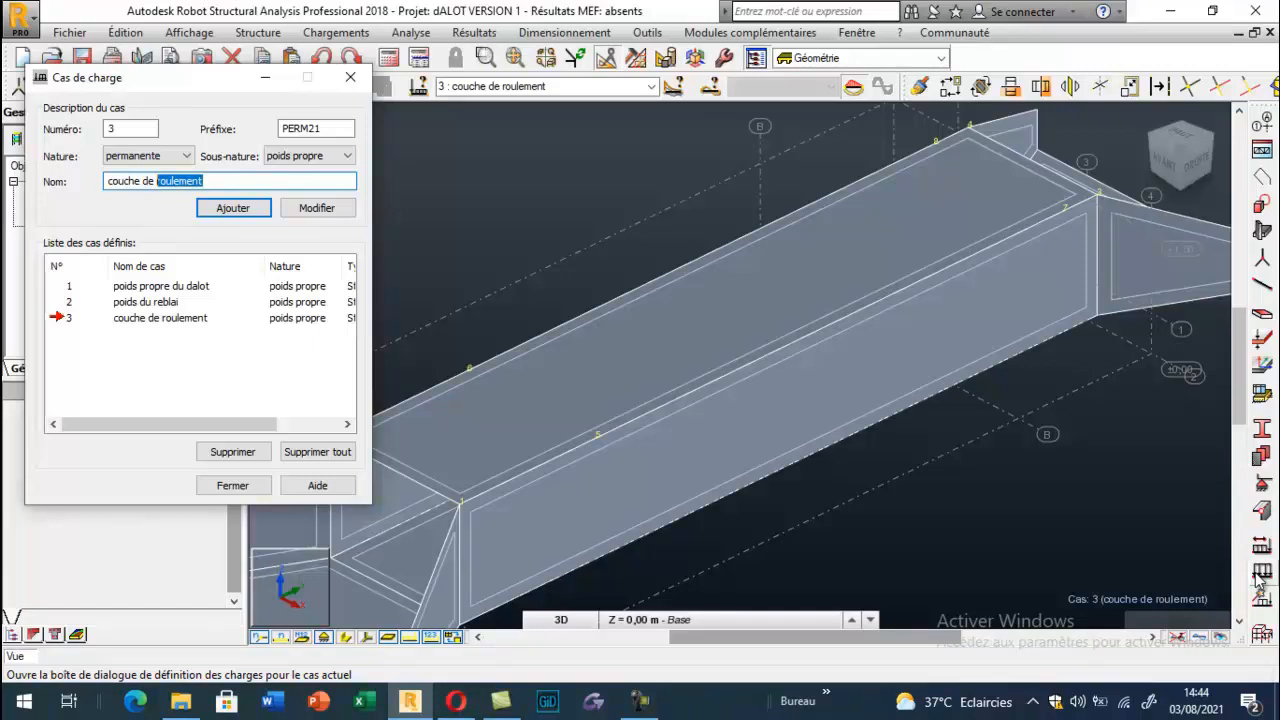
click(1261, 575)
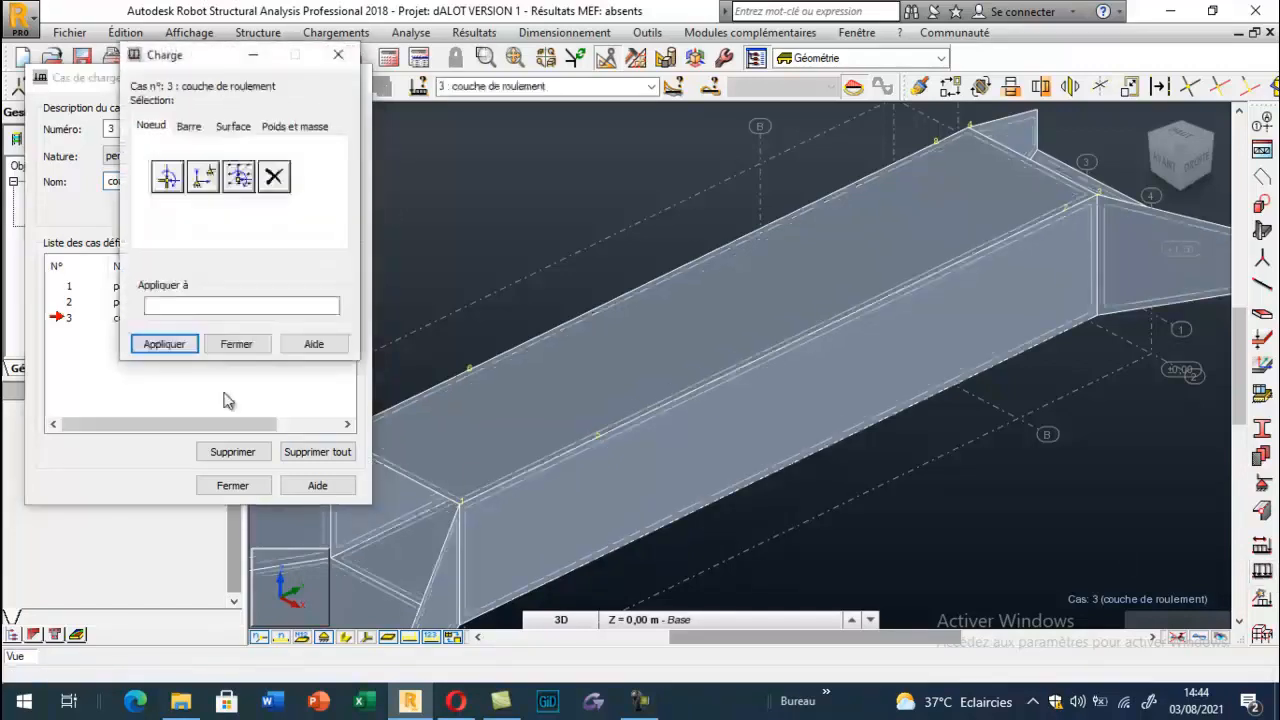
click(230, 126)
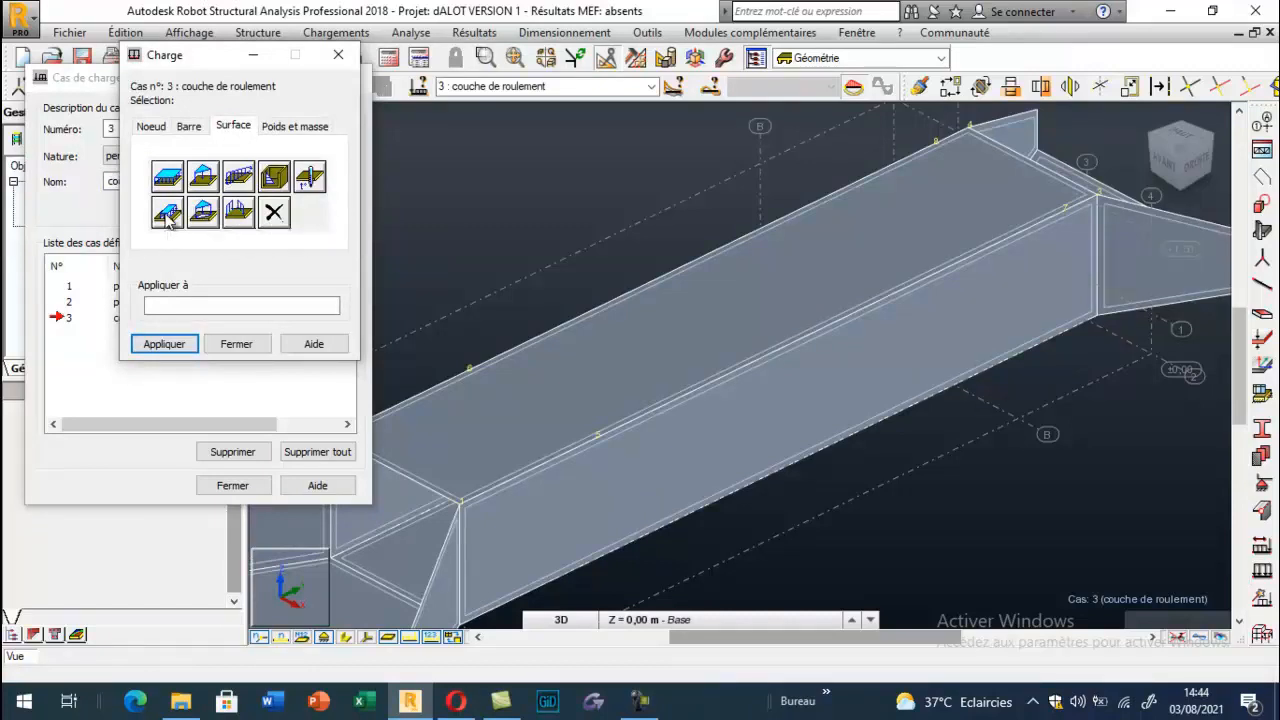
double_click(168, 213)
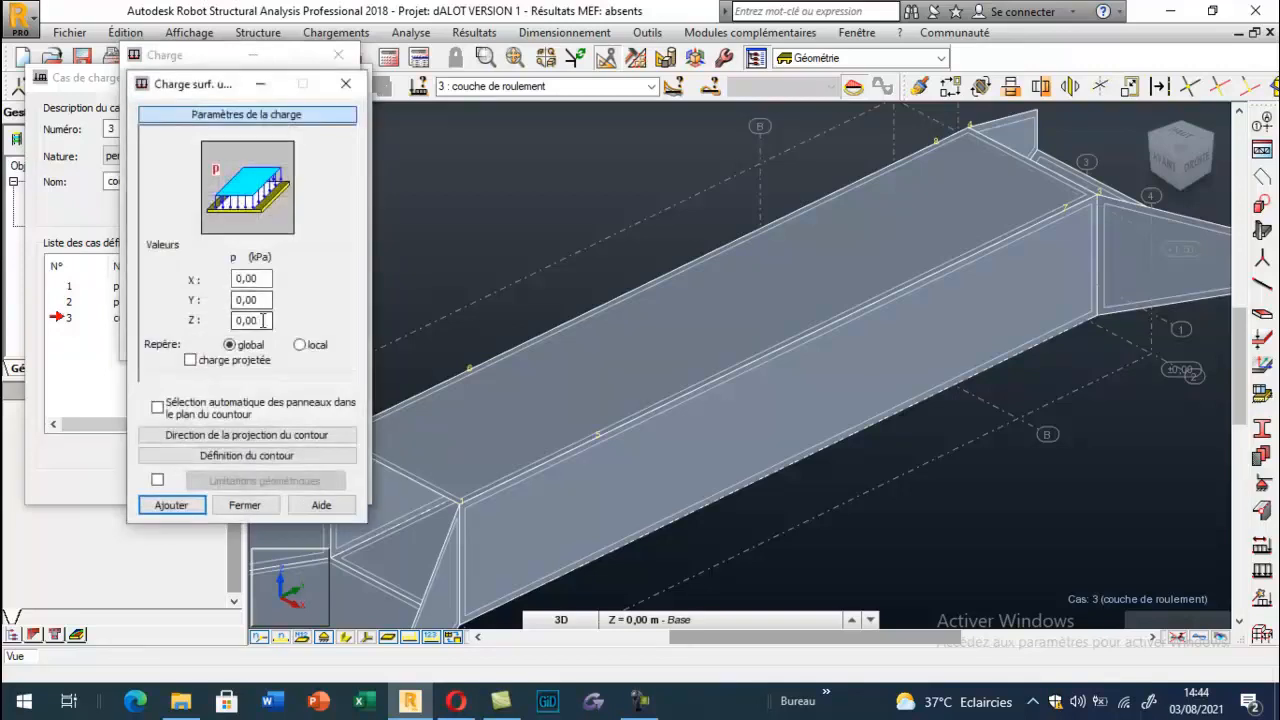
text(5)
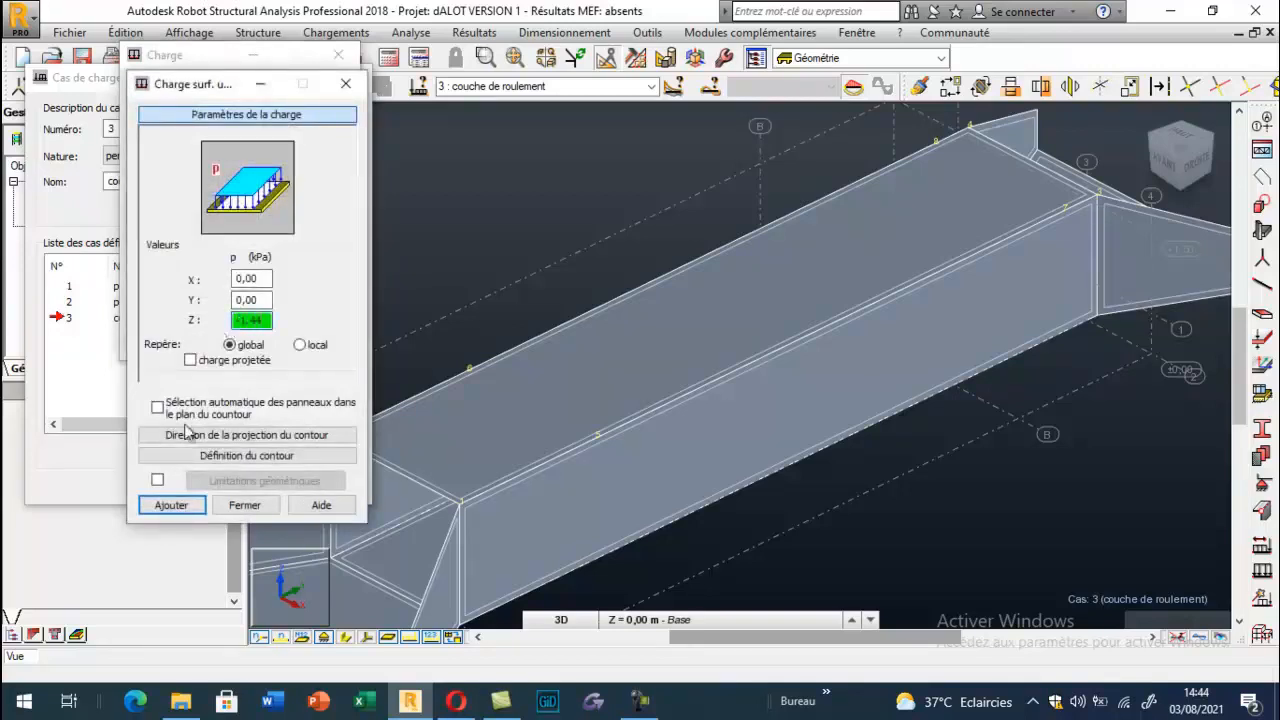
Define the load contour through (2; 2.05; 1.5), (0; 2.05; 1.5), (0; 9.05; 1.5) and (2; 9.05; 1.5), and apply it to the top slab
click(214, 456)
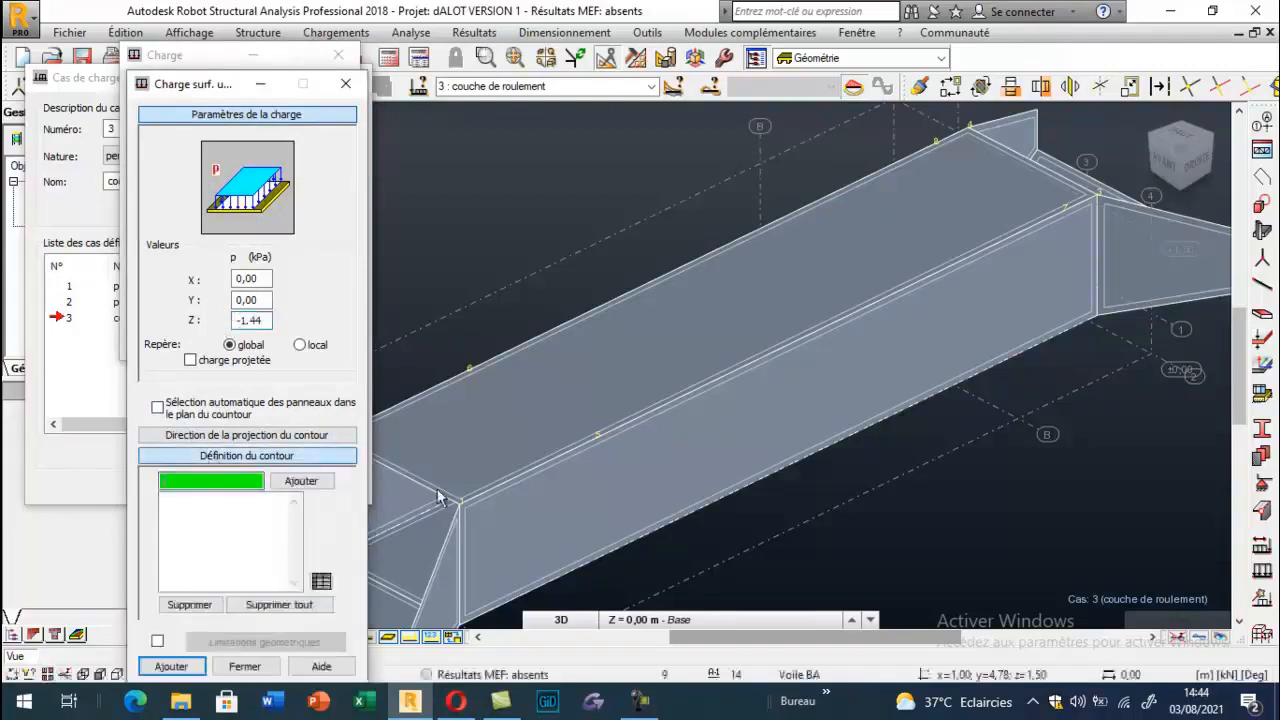
click(571, 437)
click(467, 369)
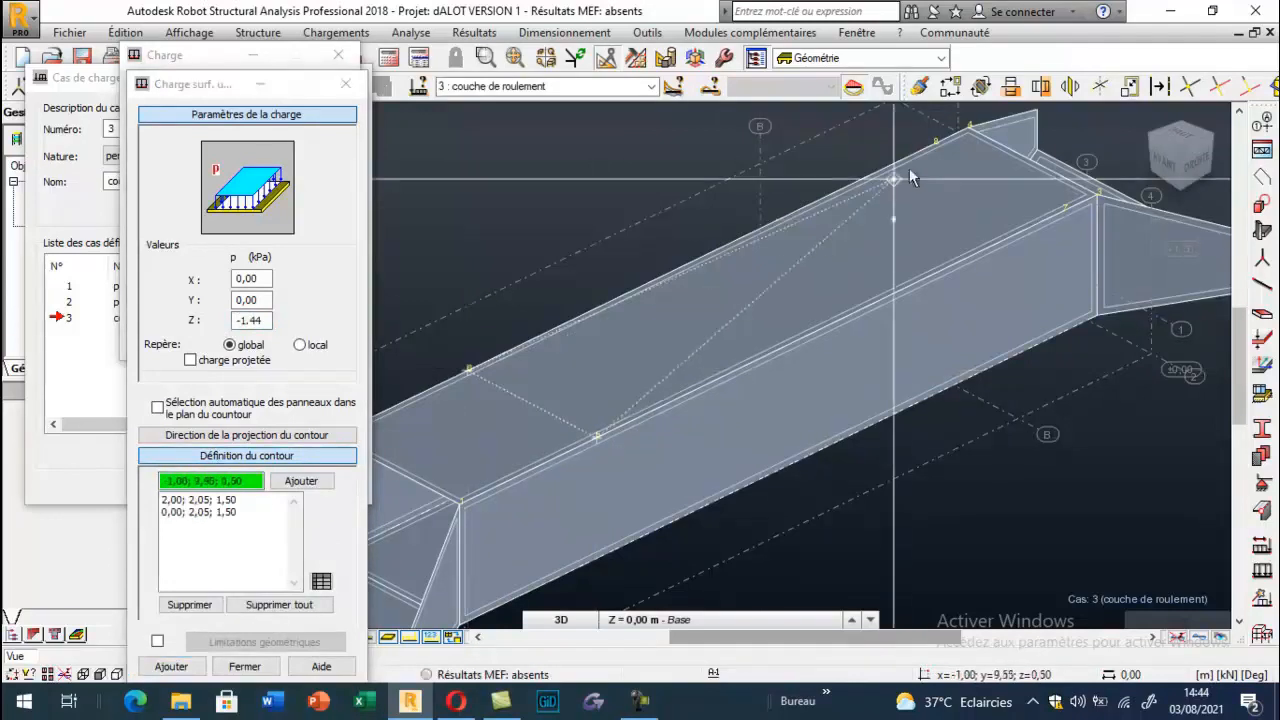
click(936, 142)
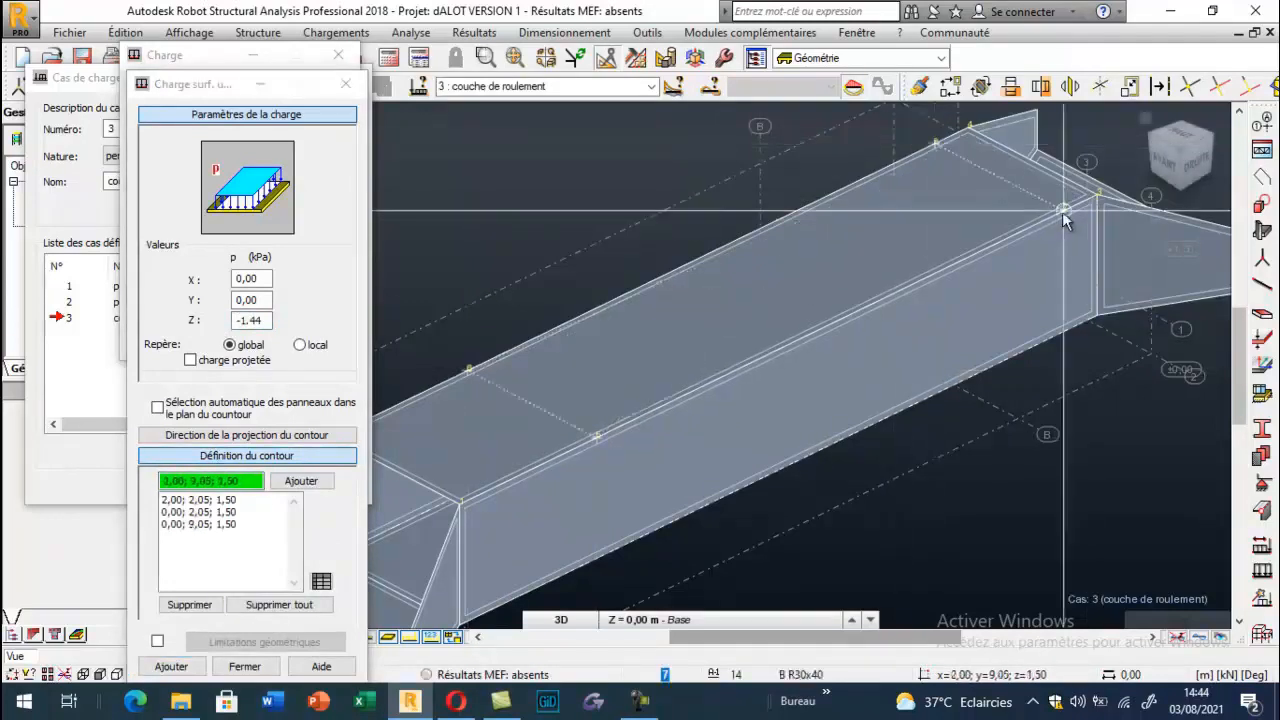
click(1062, 211)
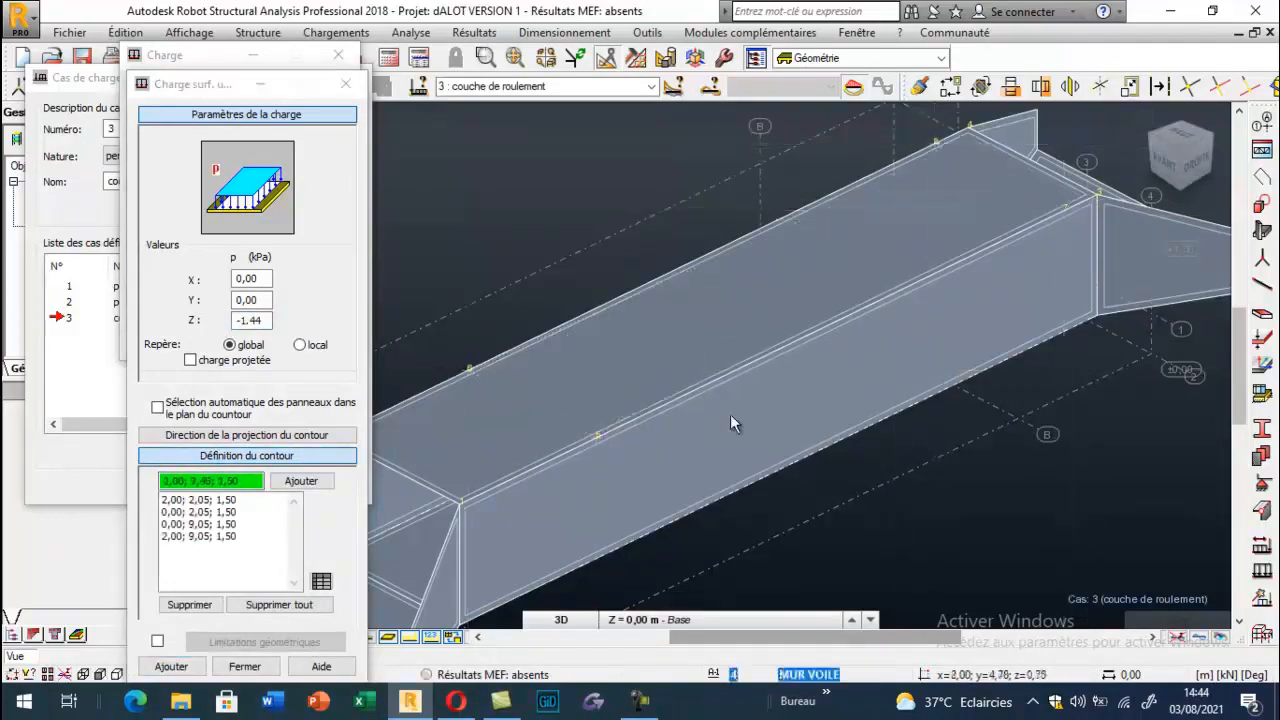
click(596, 438)
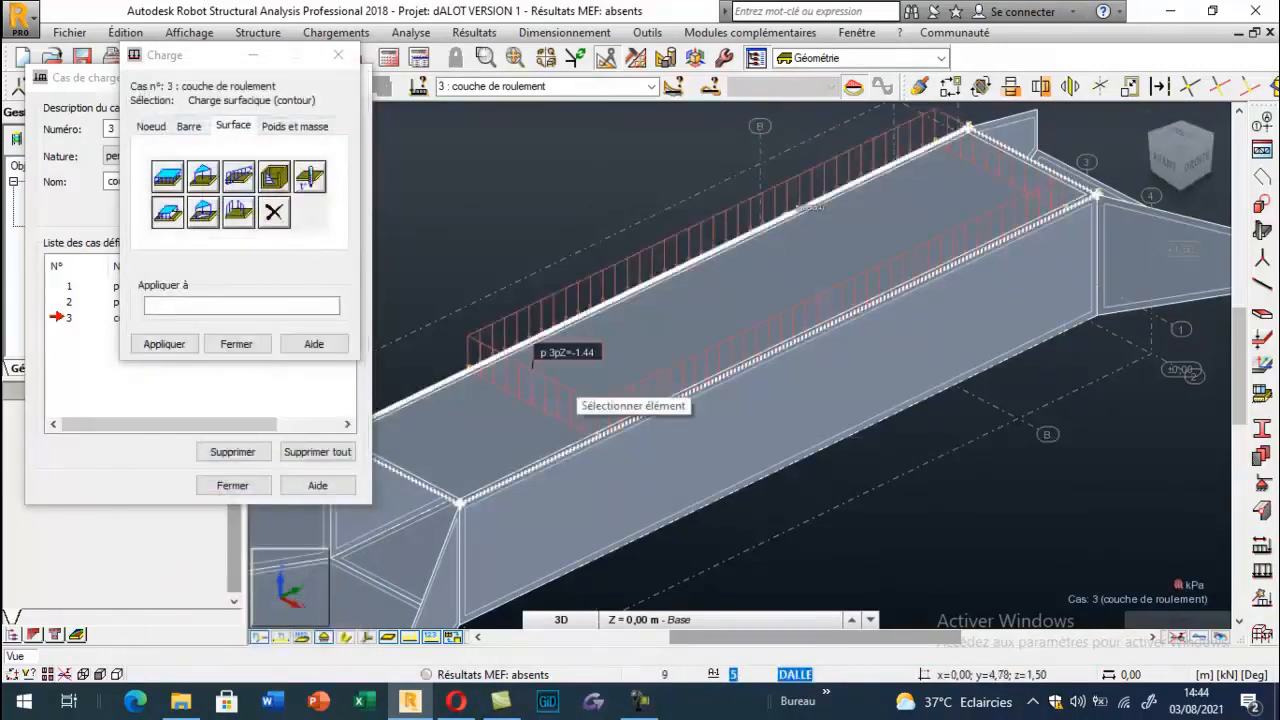
scroll(714, 431, down, 1)
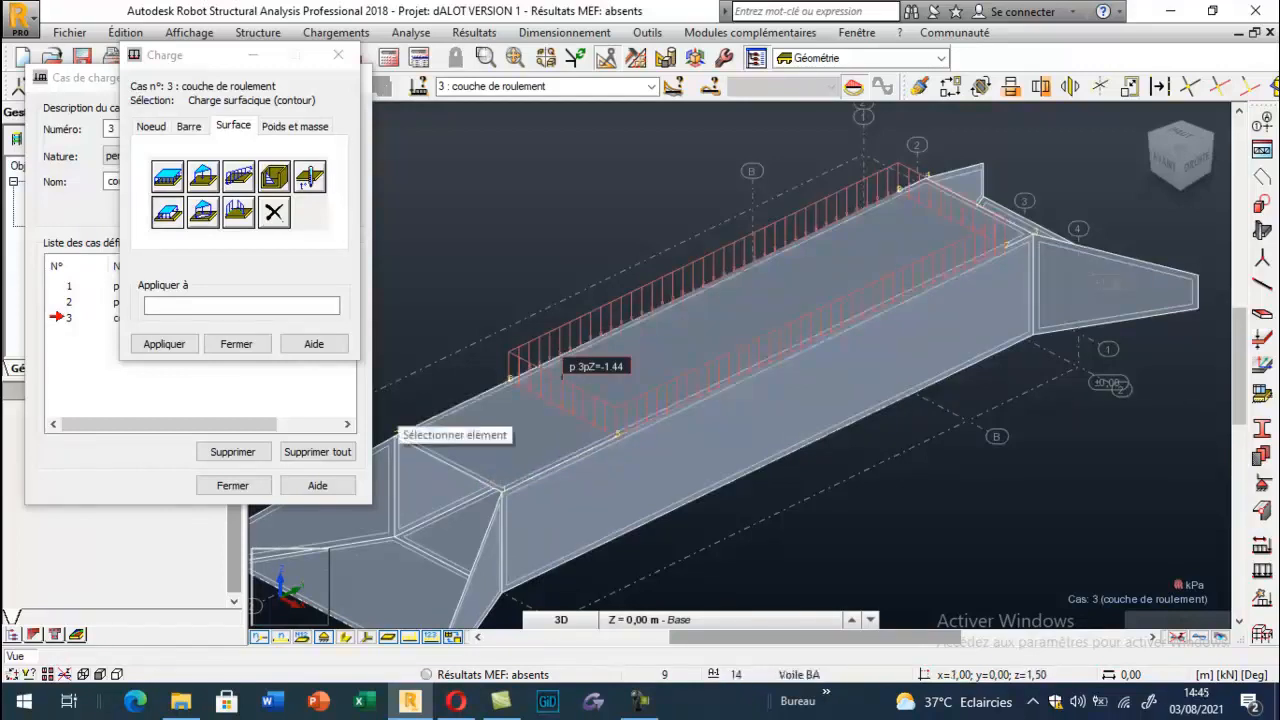
click(338, 55)
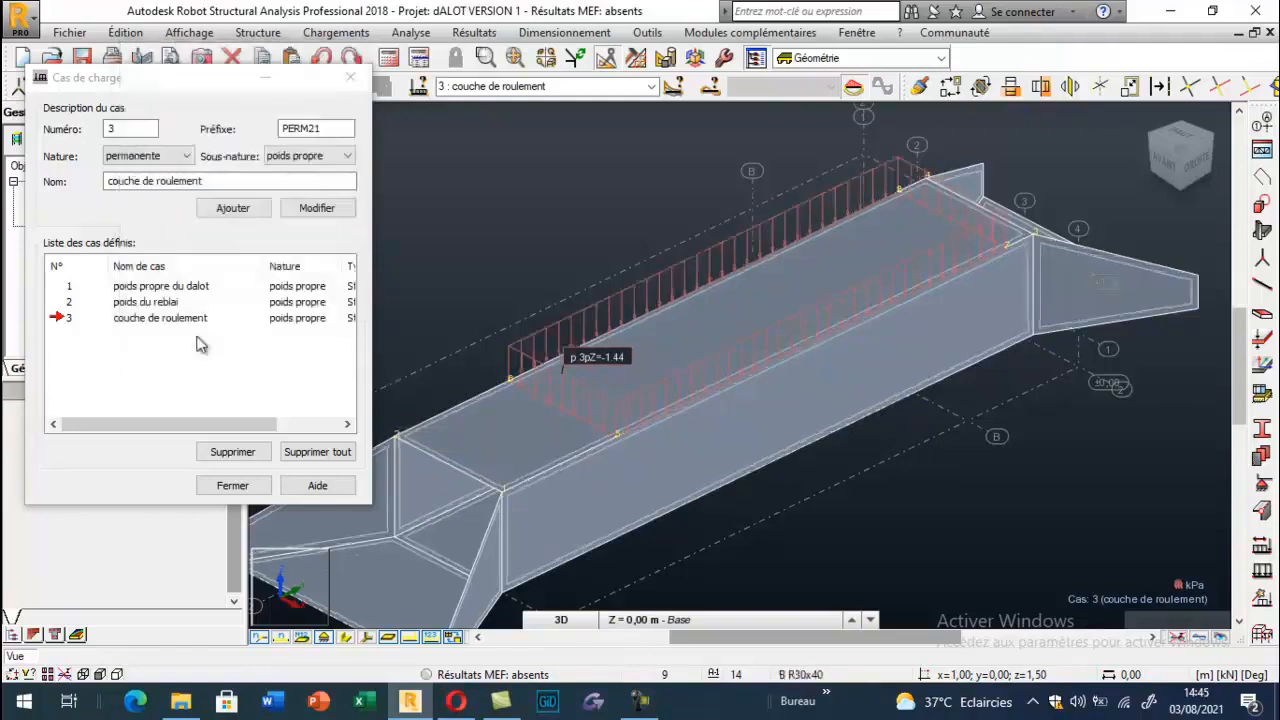
Add a live (d'exploitation) load case named "poids et poussée de l'eau"
scroll(806, 401, down, 3)
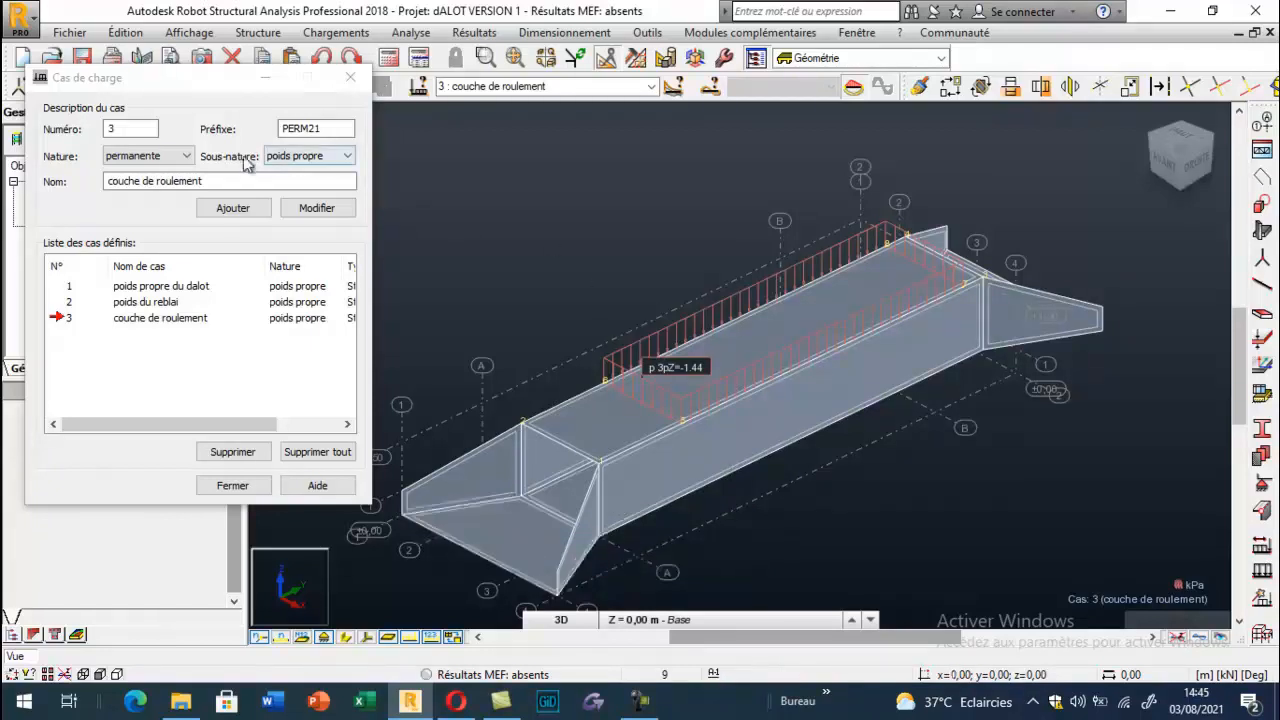
click(186, 156)
click(150, 184)
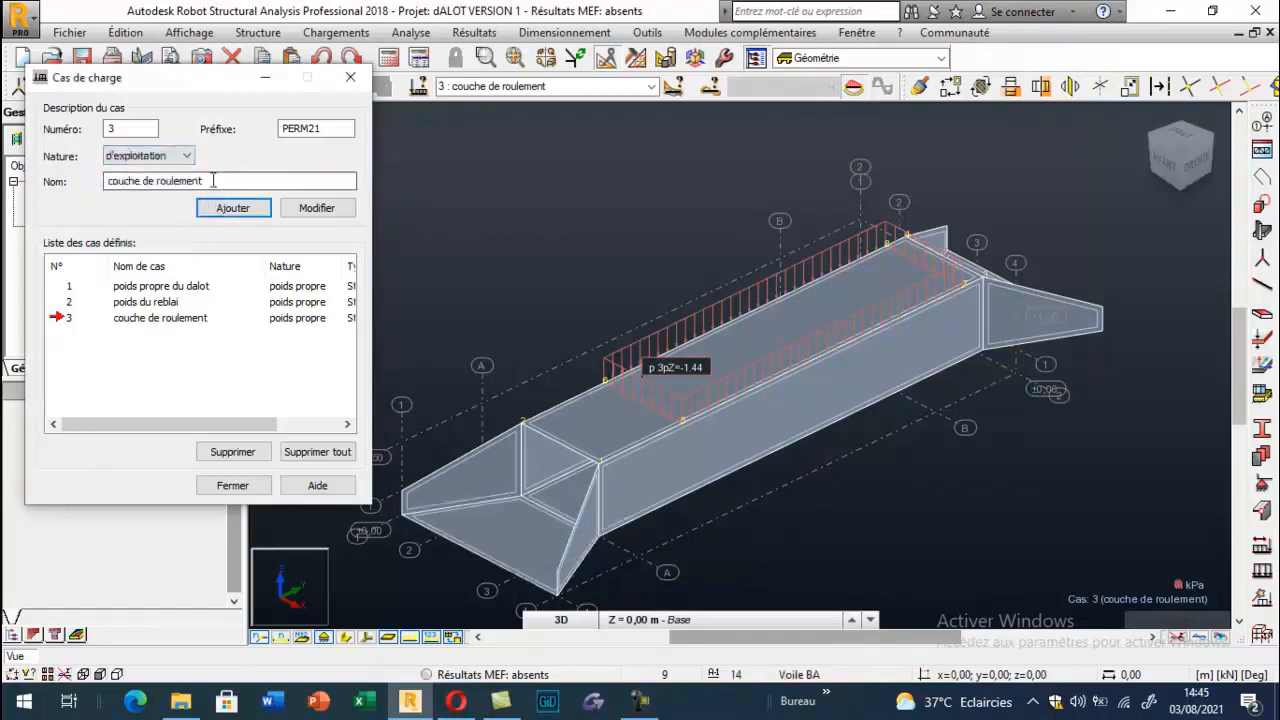
drag(213, 180, 102, 182)
text(poi)
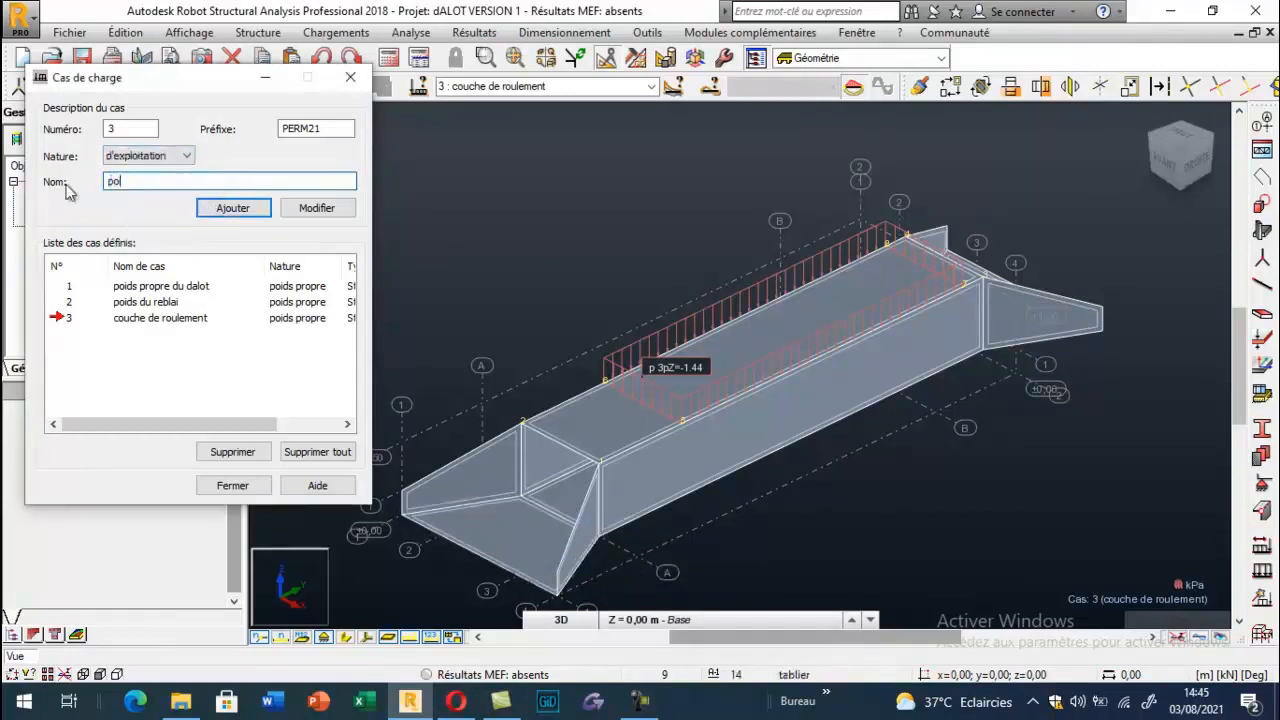
text(ds et poussé)
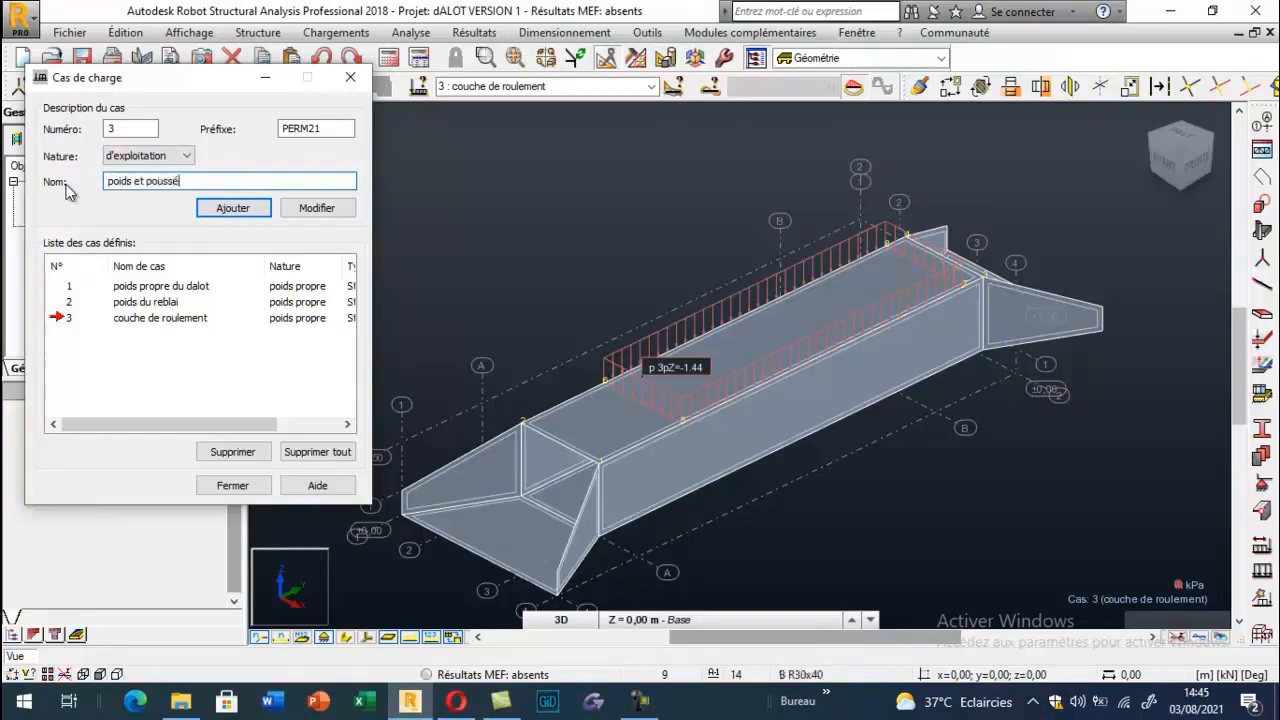
text(e de l'eau.)
click(235, 212)
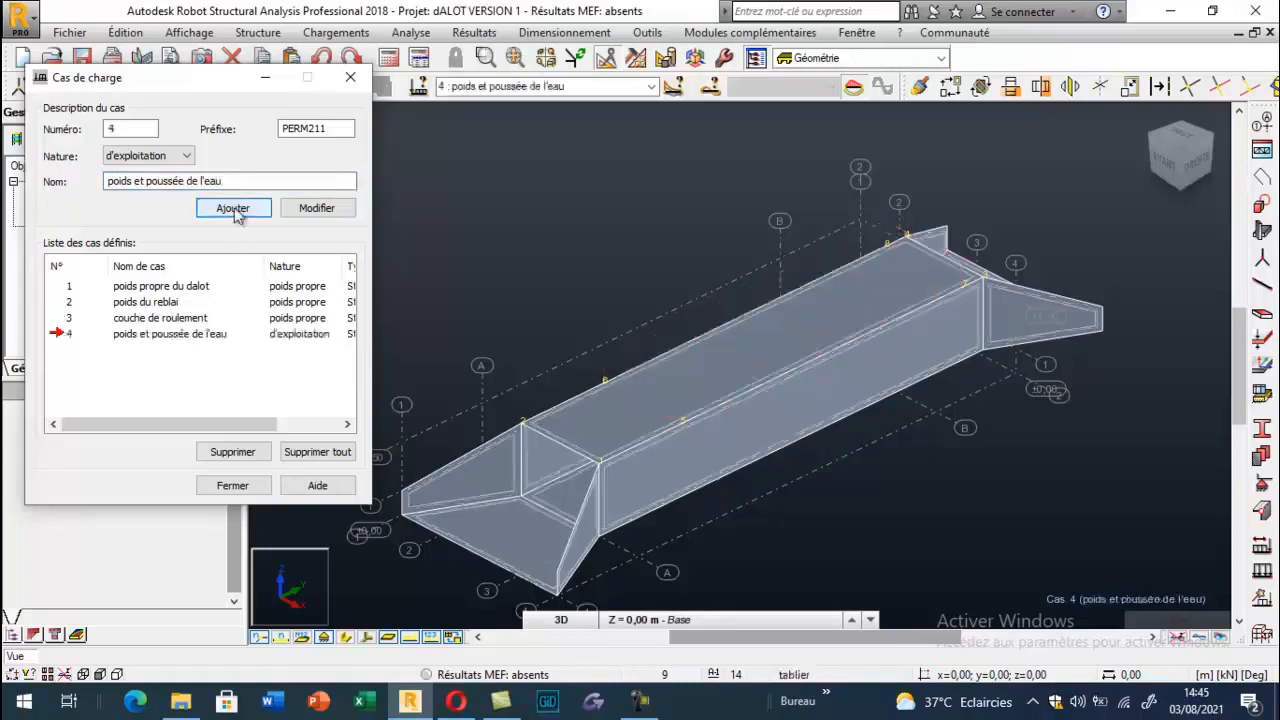
scroll(646, 290, down, 3)
scroll(546, 438, up, 4)
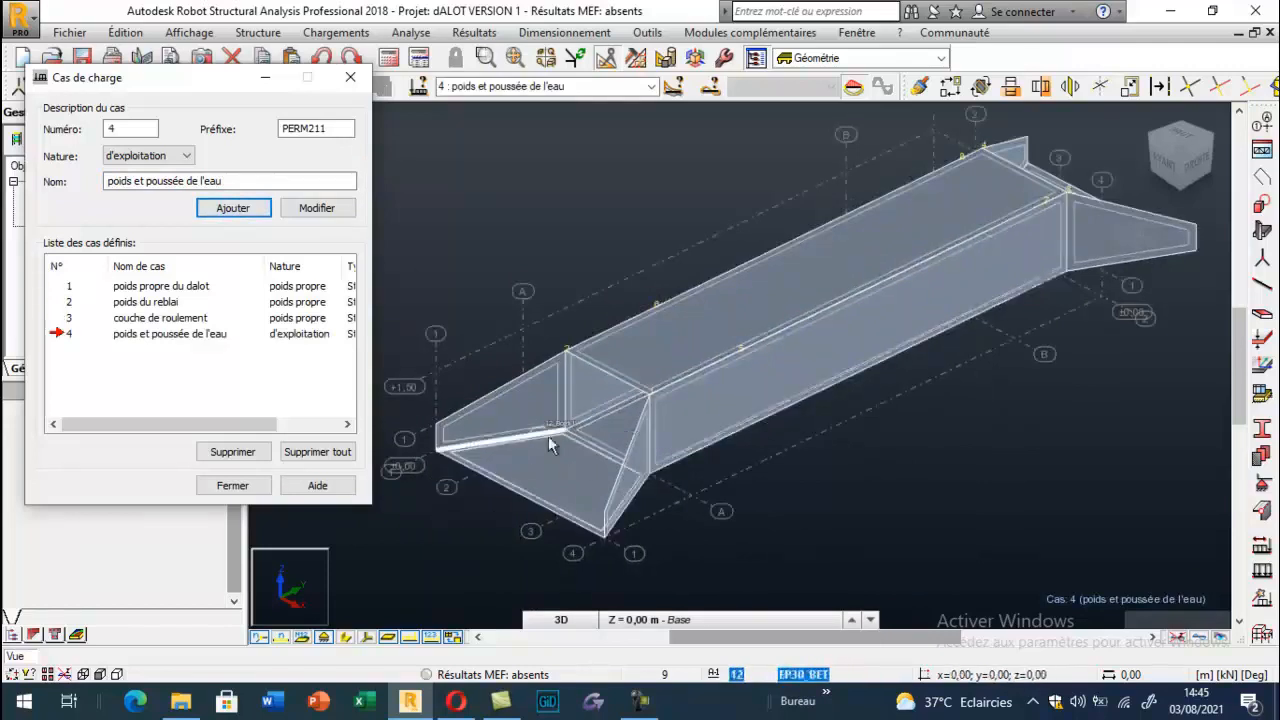
scroll(560, 400, up, 1)
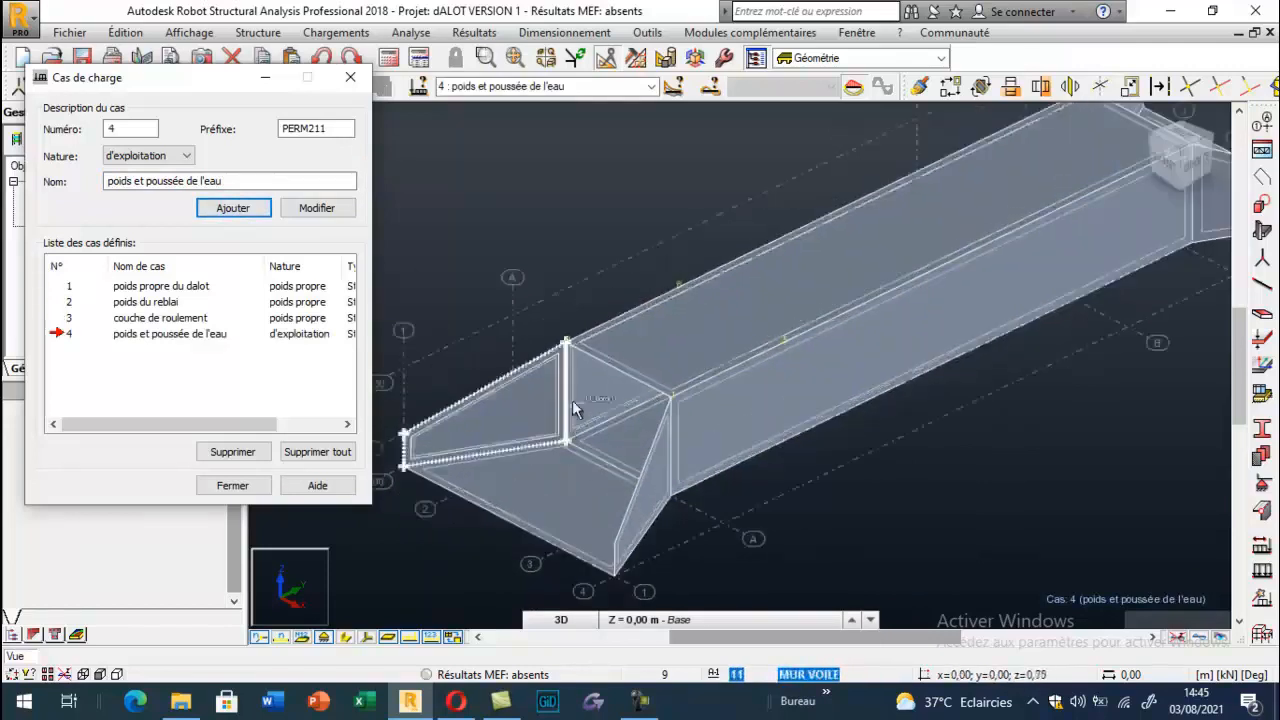
scroll(575, 408, down, 1)
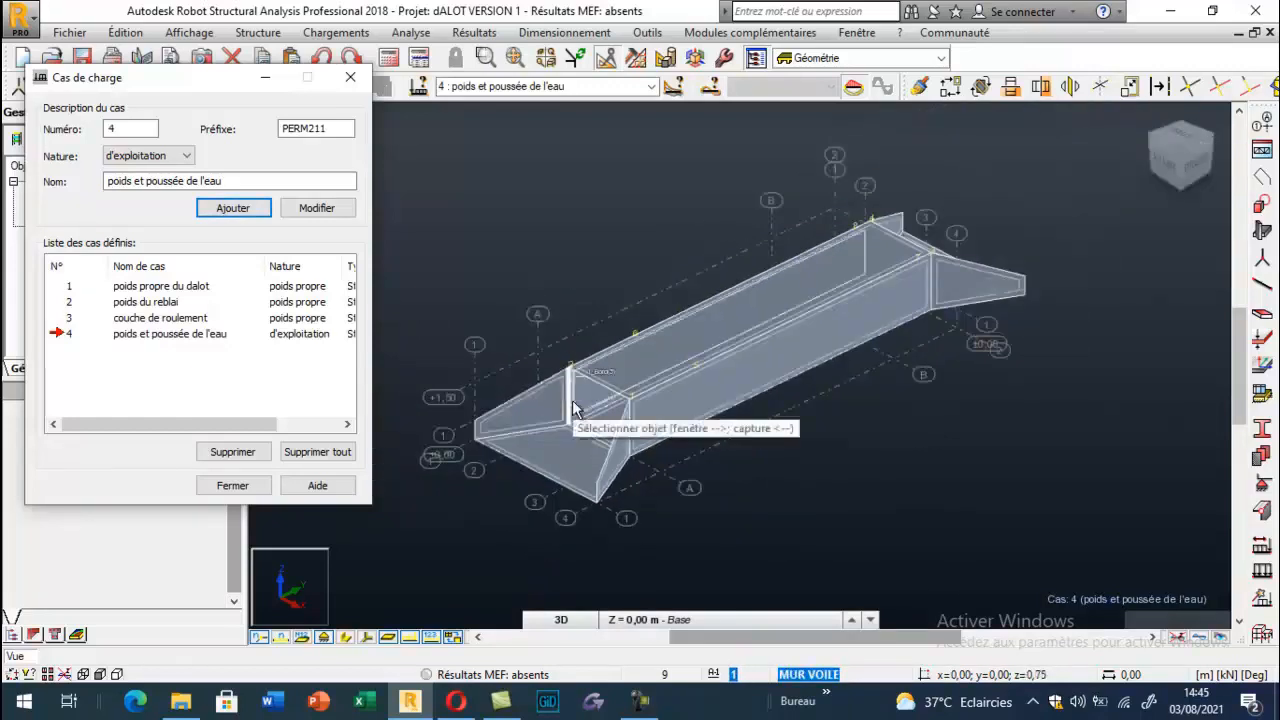
Dimension the culvert side wall's height at its near end, then delete the dimension line
scroll(930, 262, up, 5)
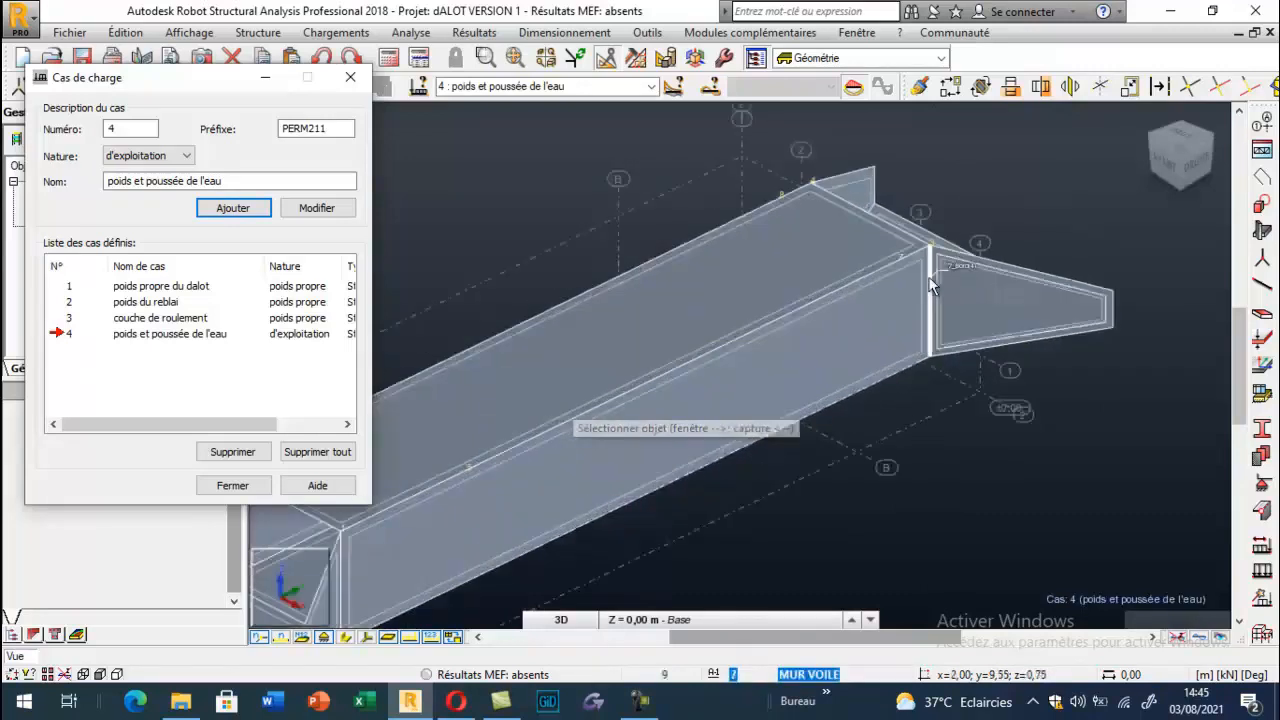
scroll(893, 307, down, 2)
scroll(943, 160, down, 3)
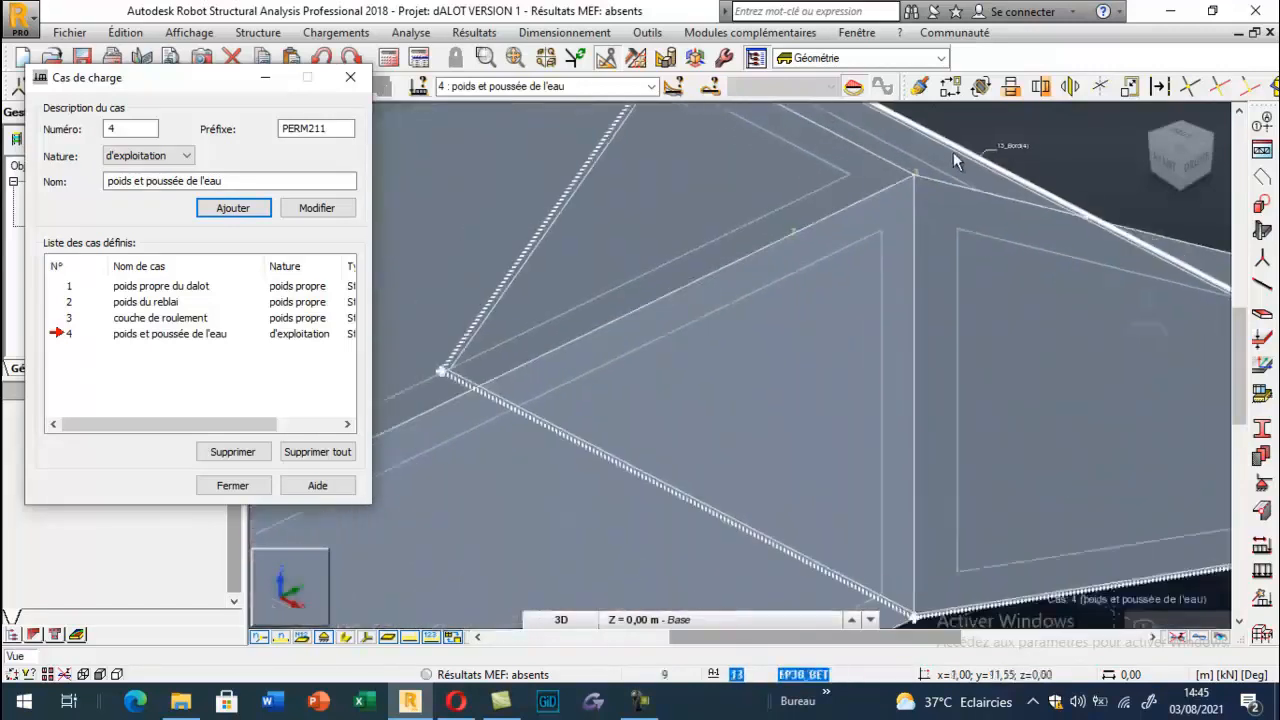
scroll(983, 182, down, 4)
click(476, 33)
mouse_move(647, 32)
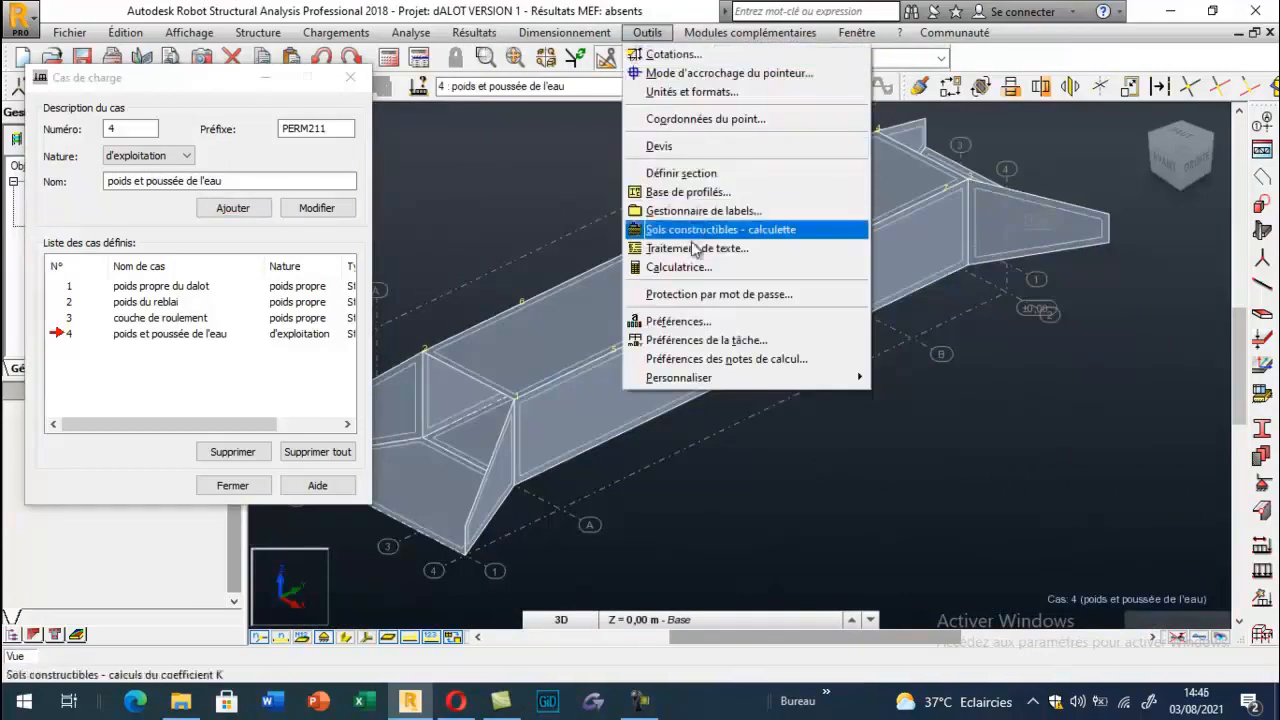
click(673, 54)
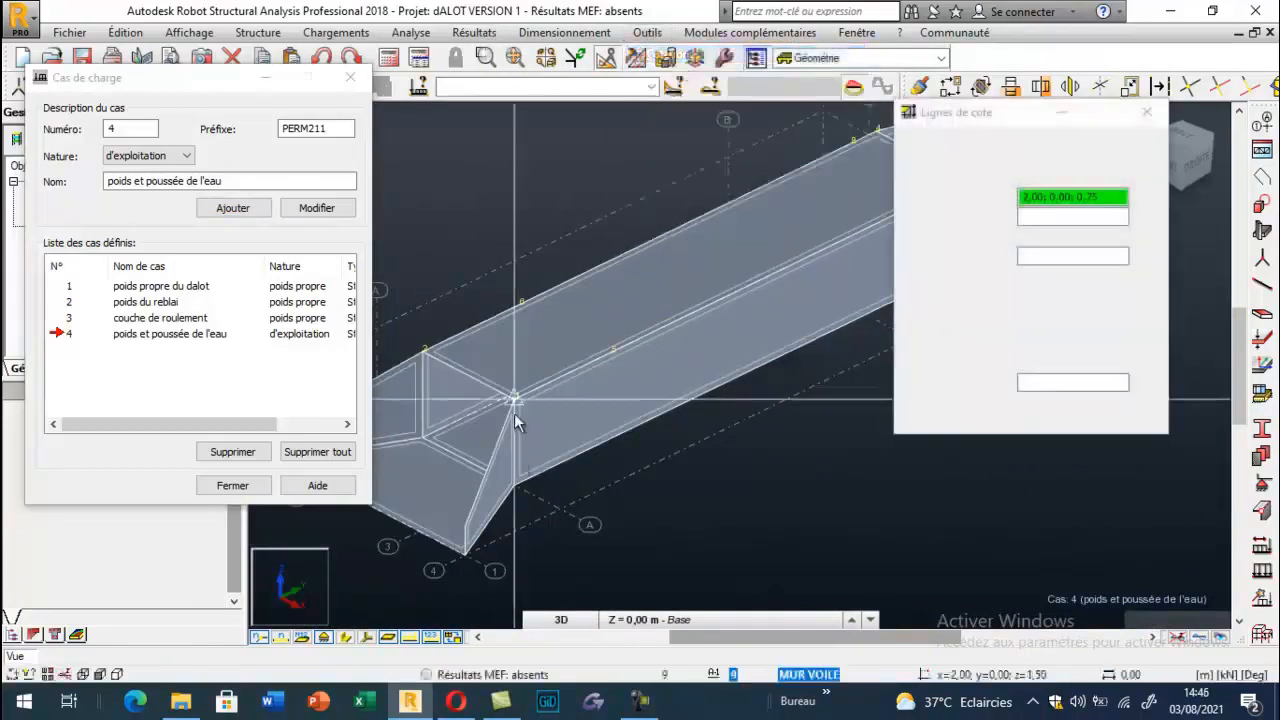
click(514, 486)
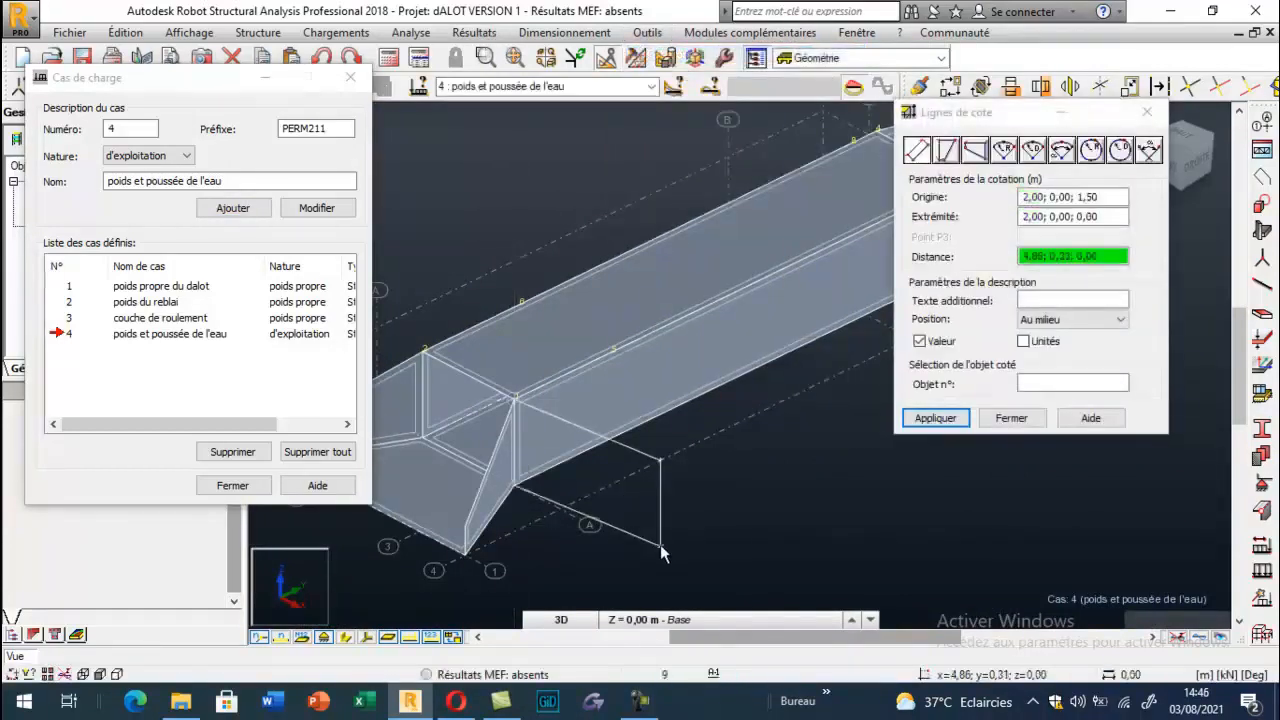
click(660, 545)
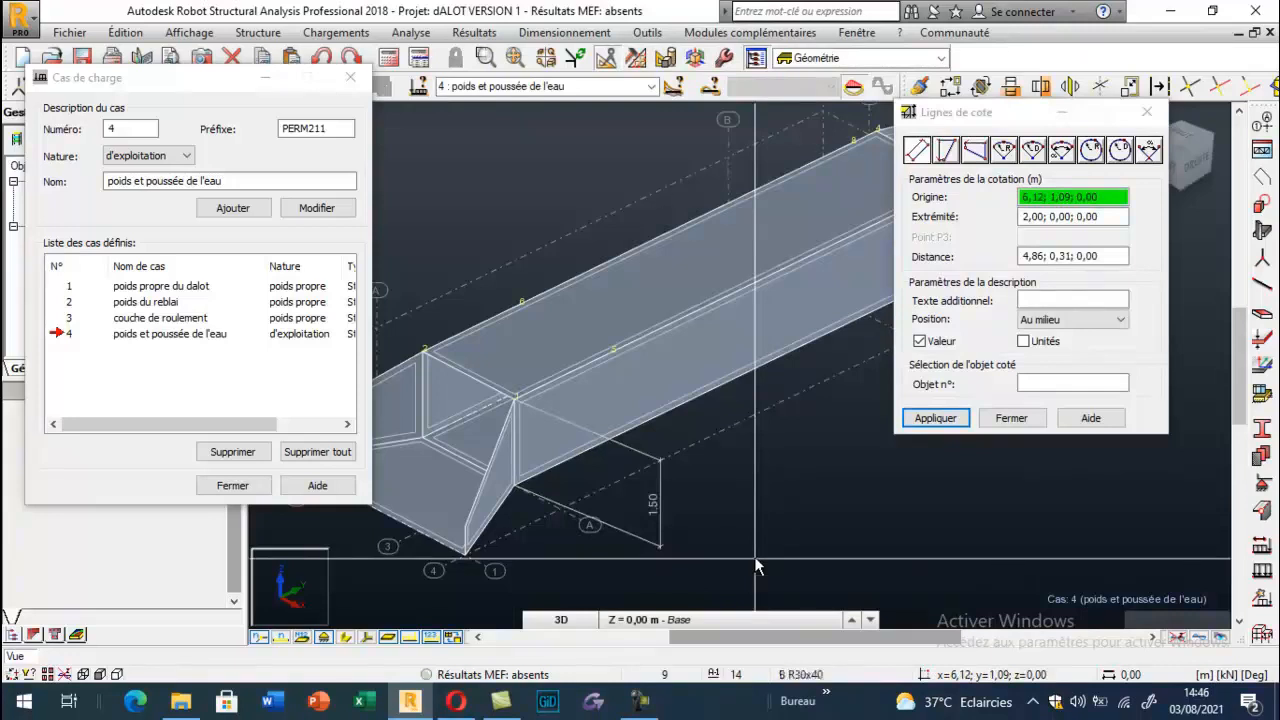
click(1147, 112)
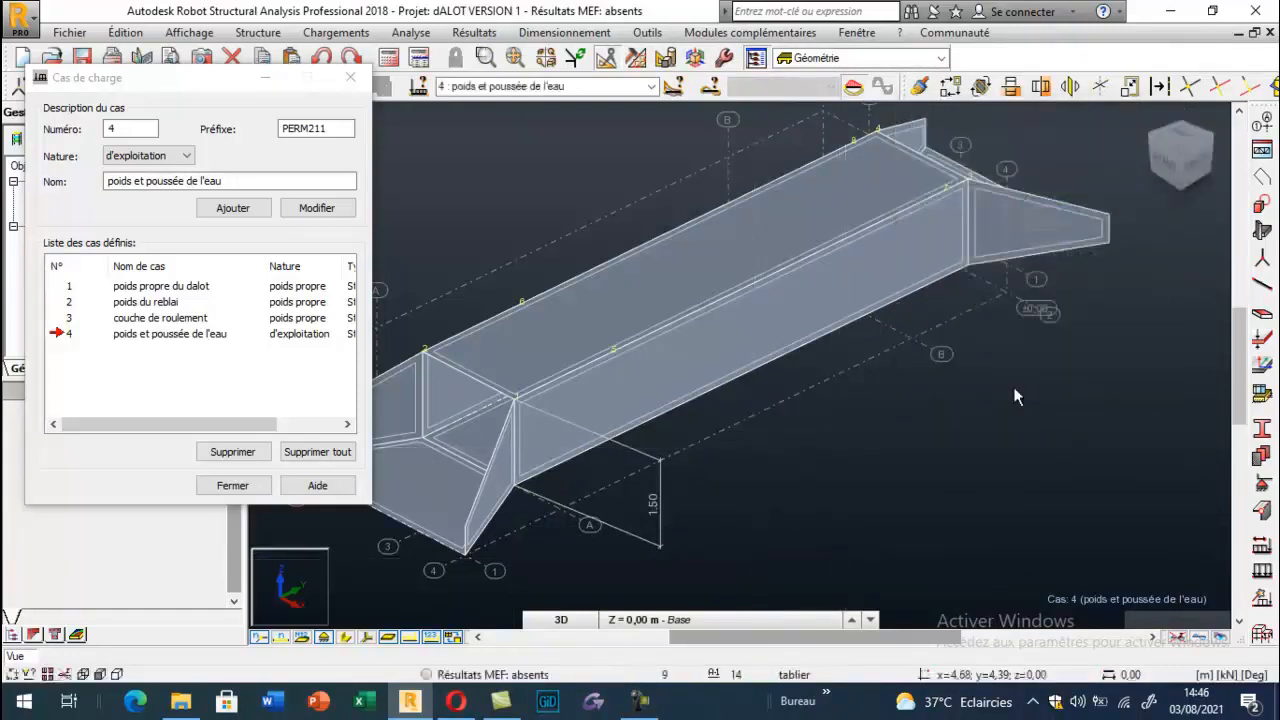
right_click(658, 502)
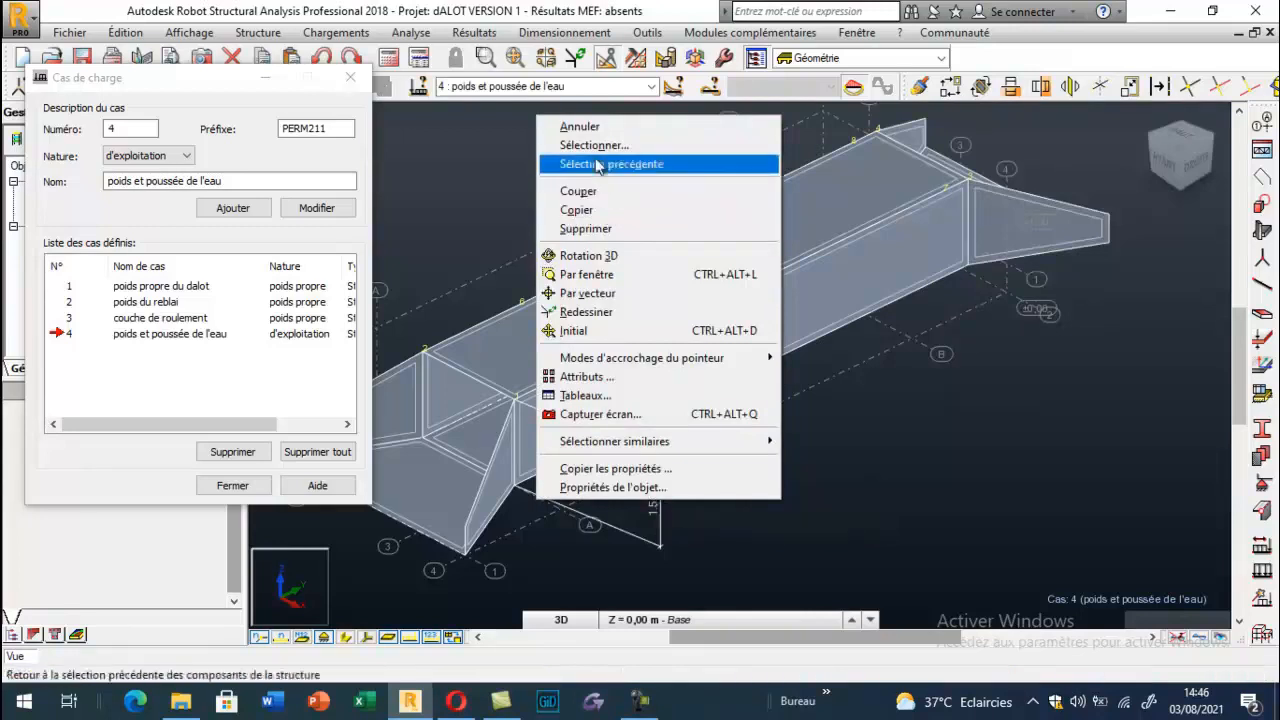
click(594, 229)
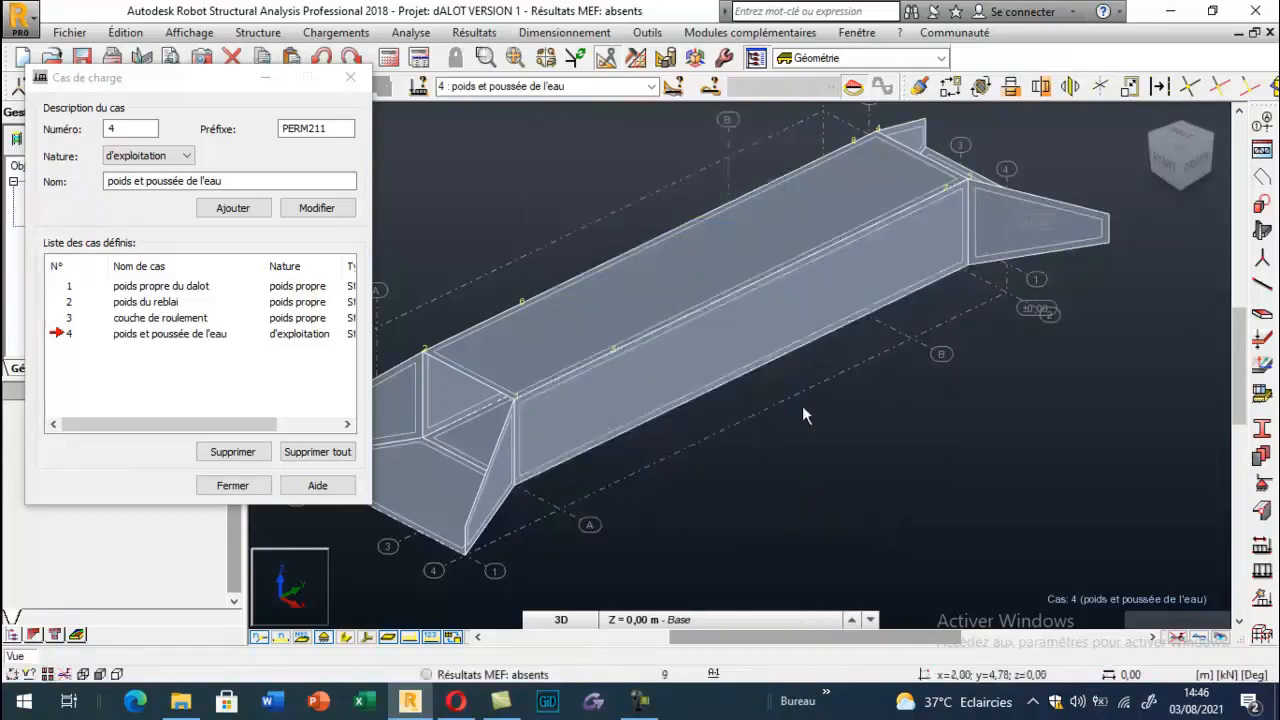
Set up a hydrostatic pressure surface load with a liquid unit weight of 1000 kg/m3 and a liquid level of 1.4 m
scroll(726, 380, down, 2)
click(1262, 592)
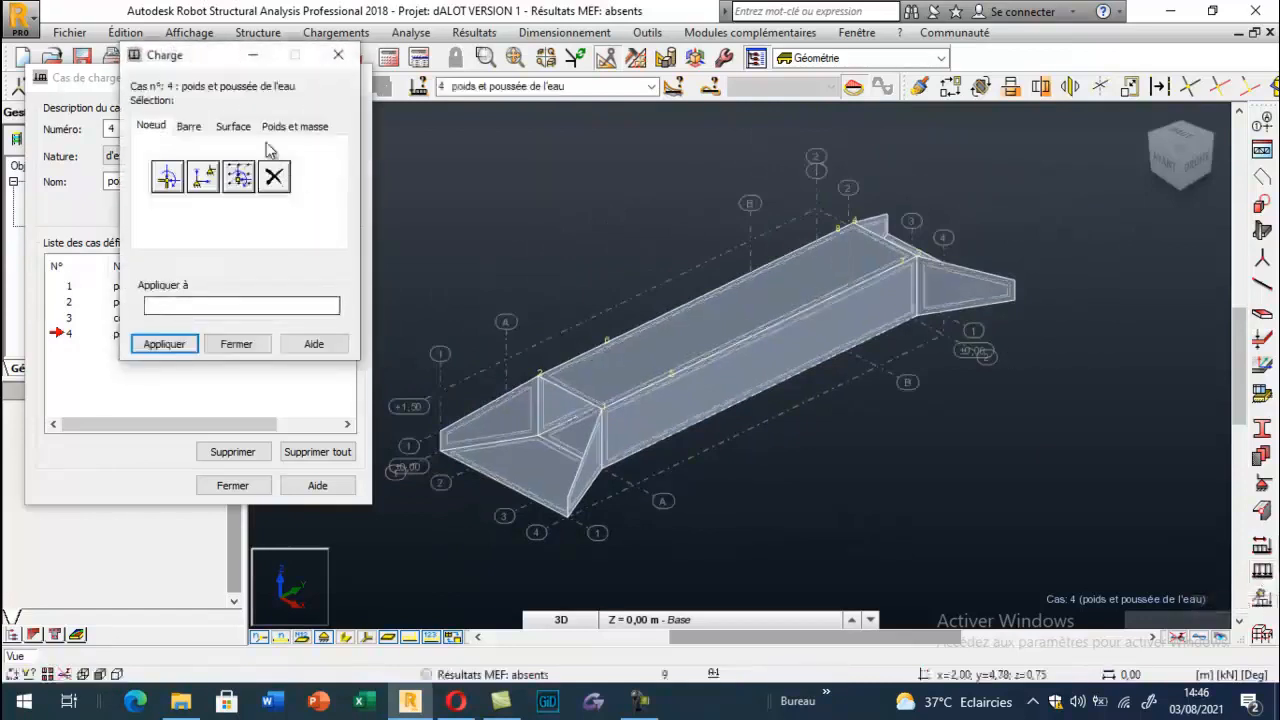
click(279, 129)
click(238, 128)
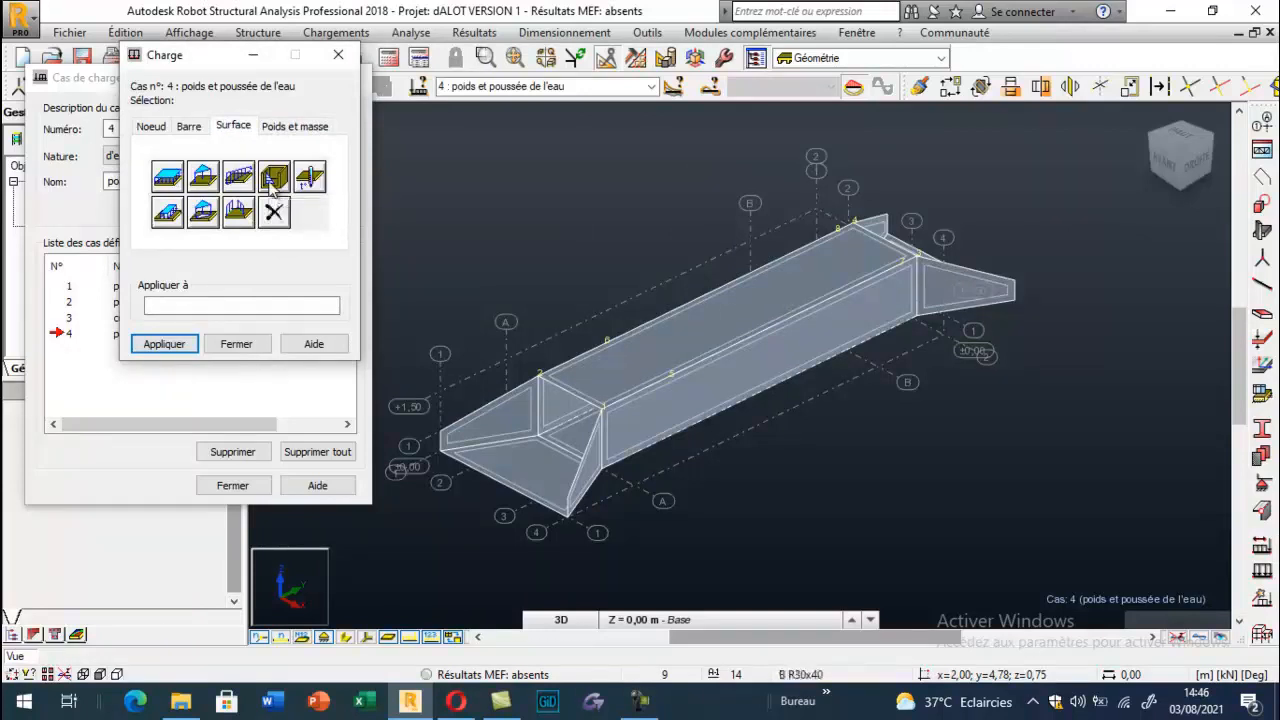
click(272, 180)
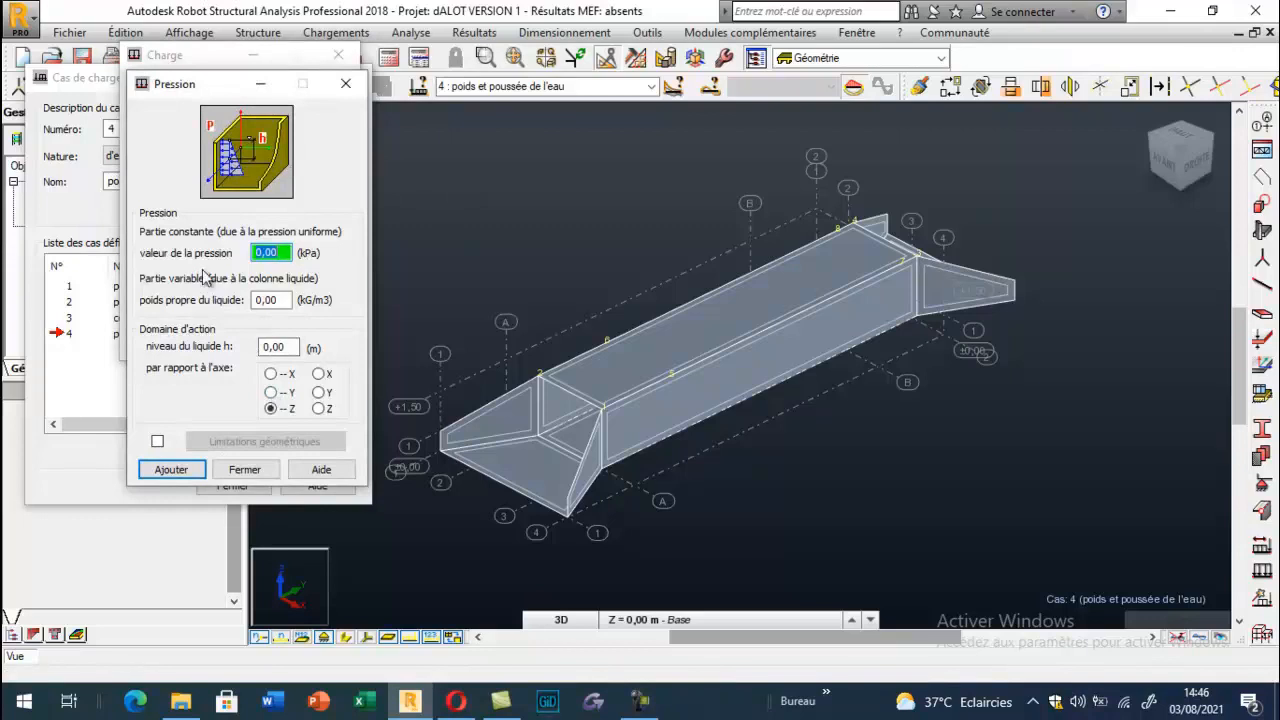
click(268, 300)
drag(275, 300, 214, 305)
text(1000)
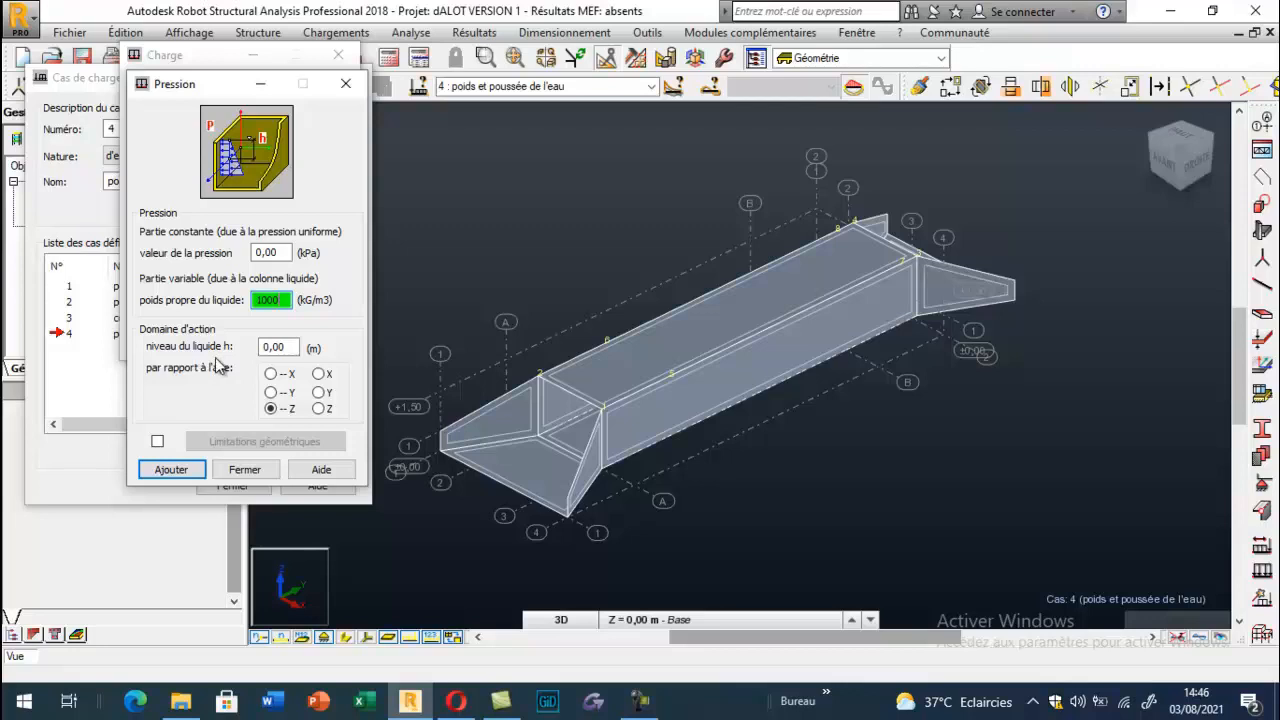
click(283, 348)
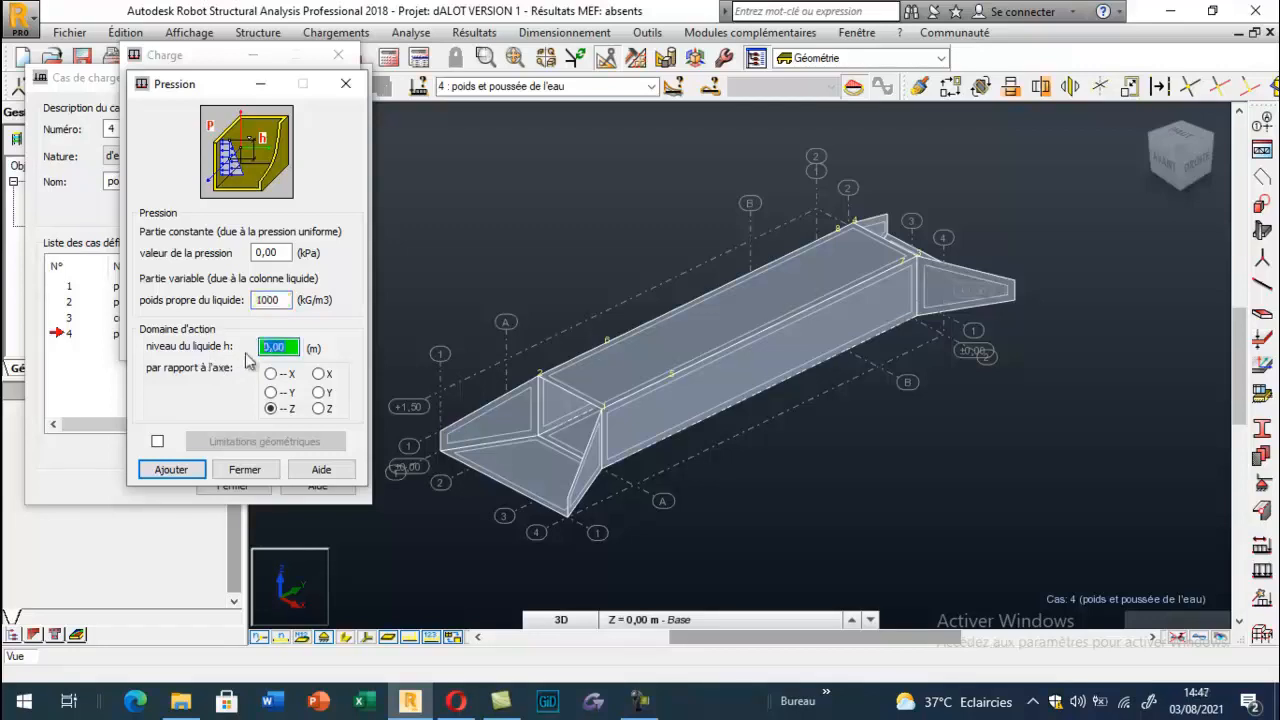
text(1,4)
click(285, 347)
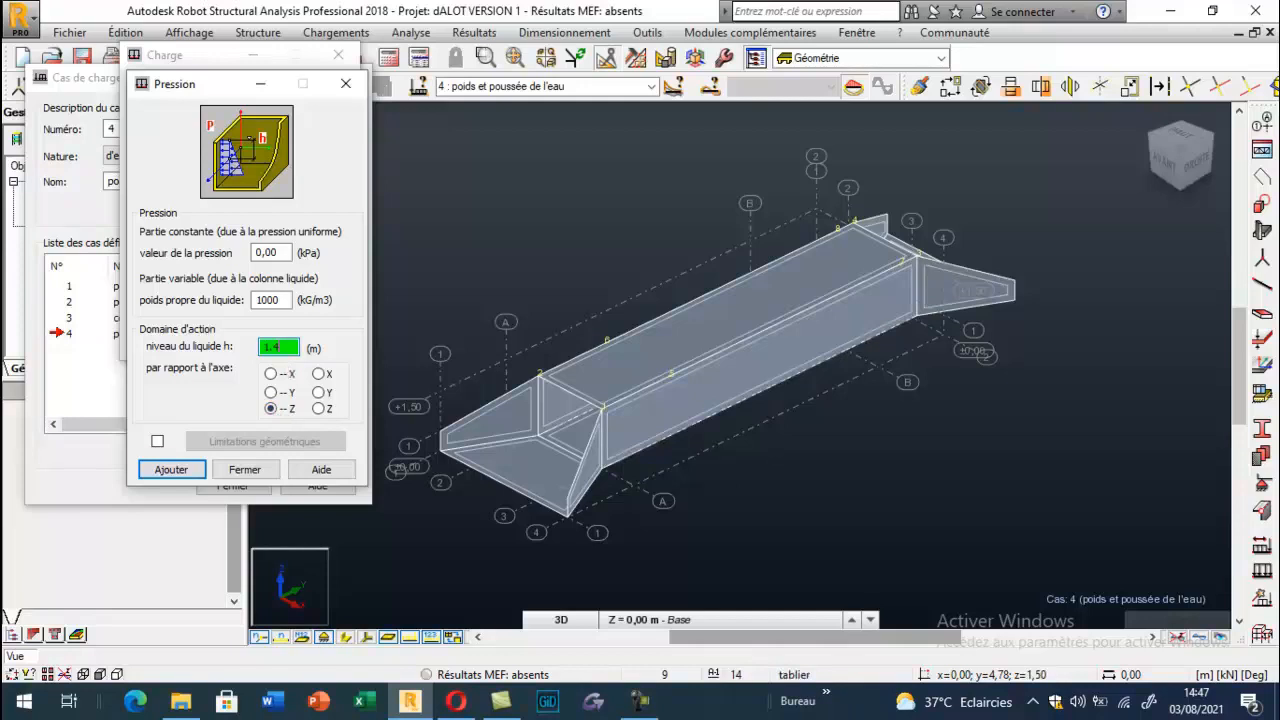
Display the panels' local axes and apply the hydrostatic pressure to the side wall at x = 2
click(368, 640)
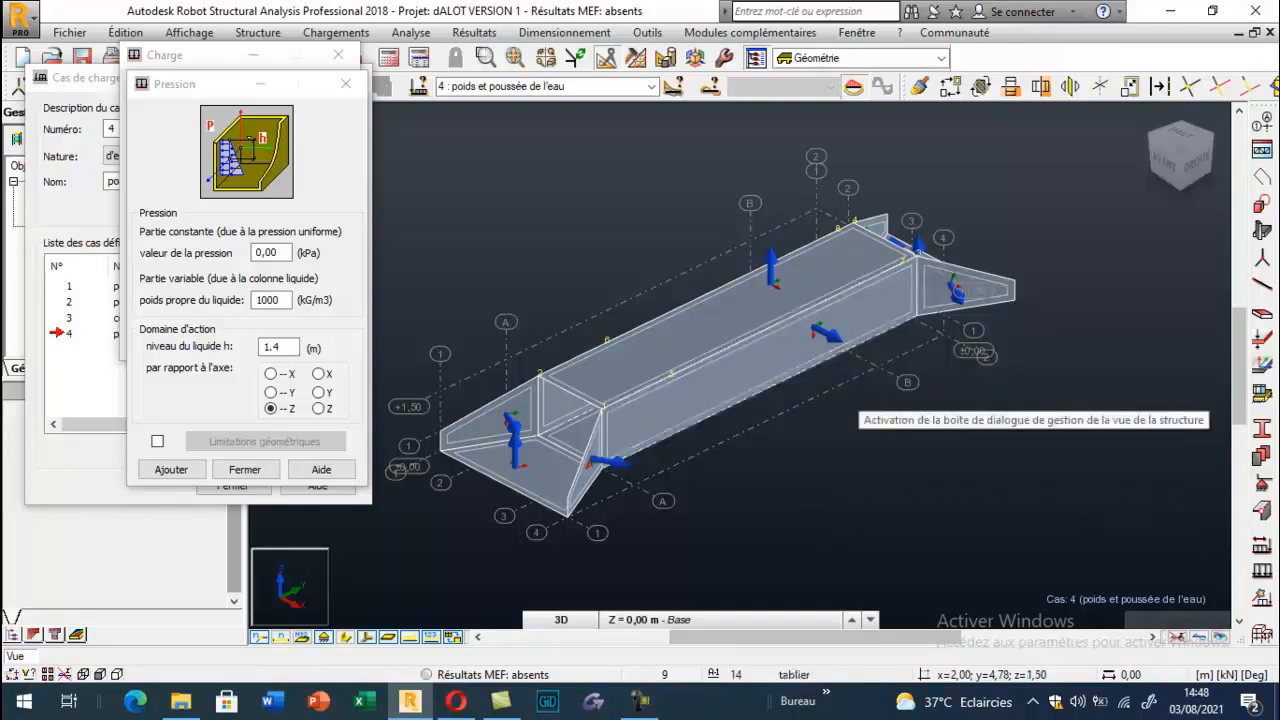
click(273, 300)
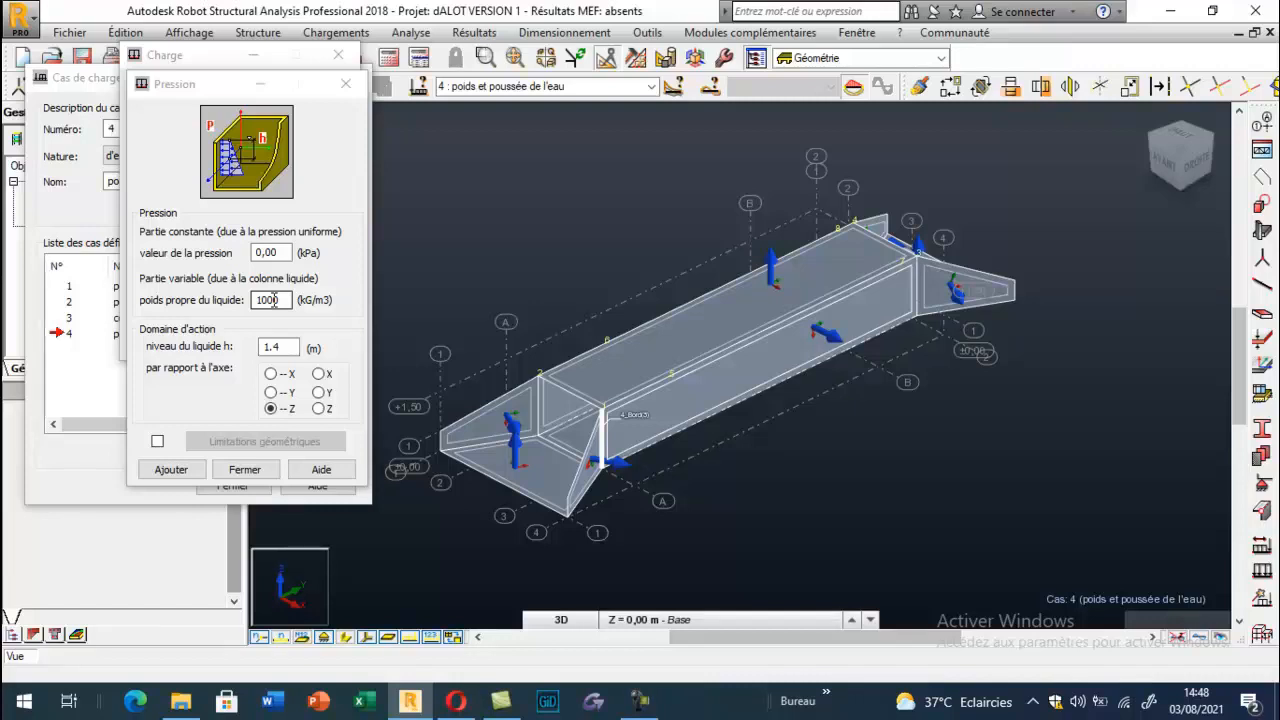
scroll(631, 241, down, 2)
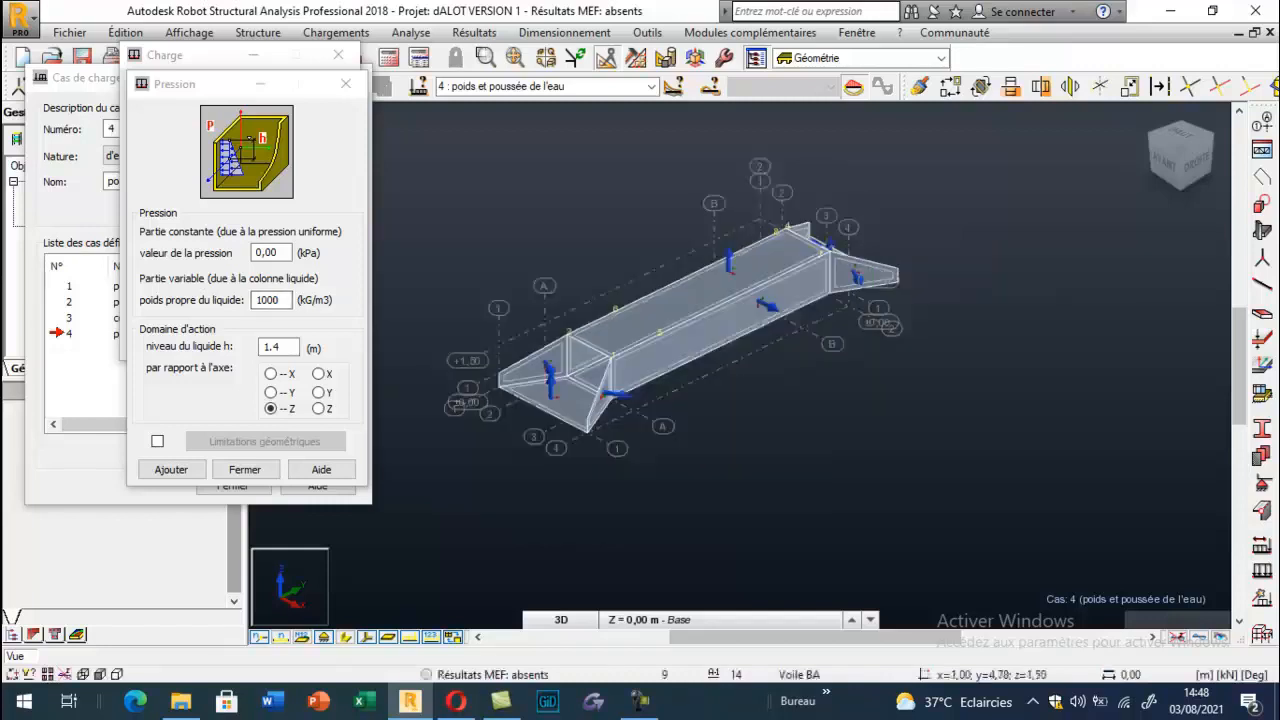
scroll(730, 338, up, 4)
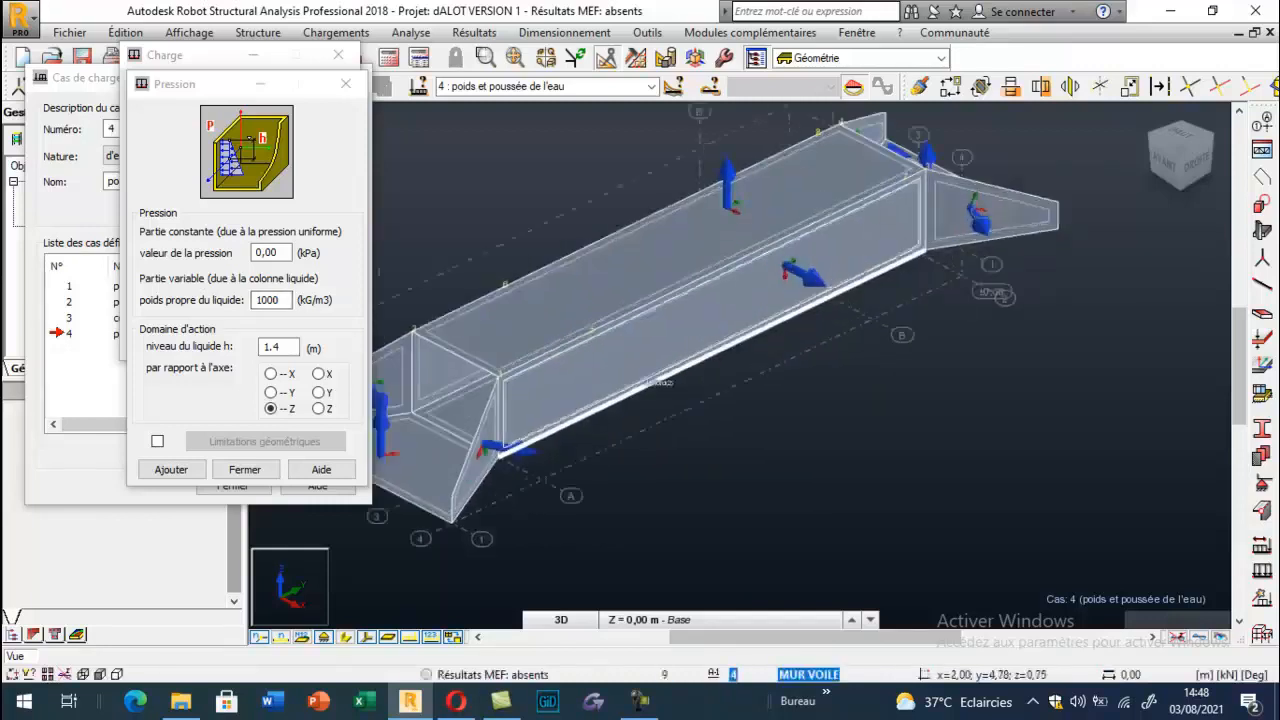
scroll(856, 297, down, 2)
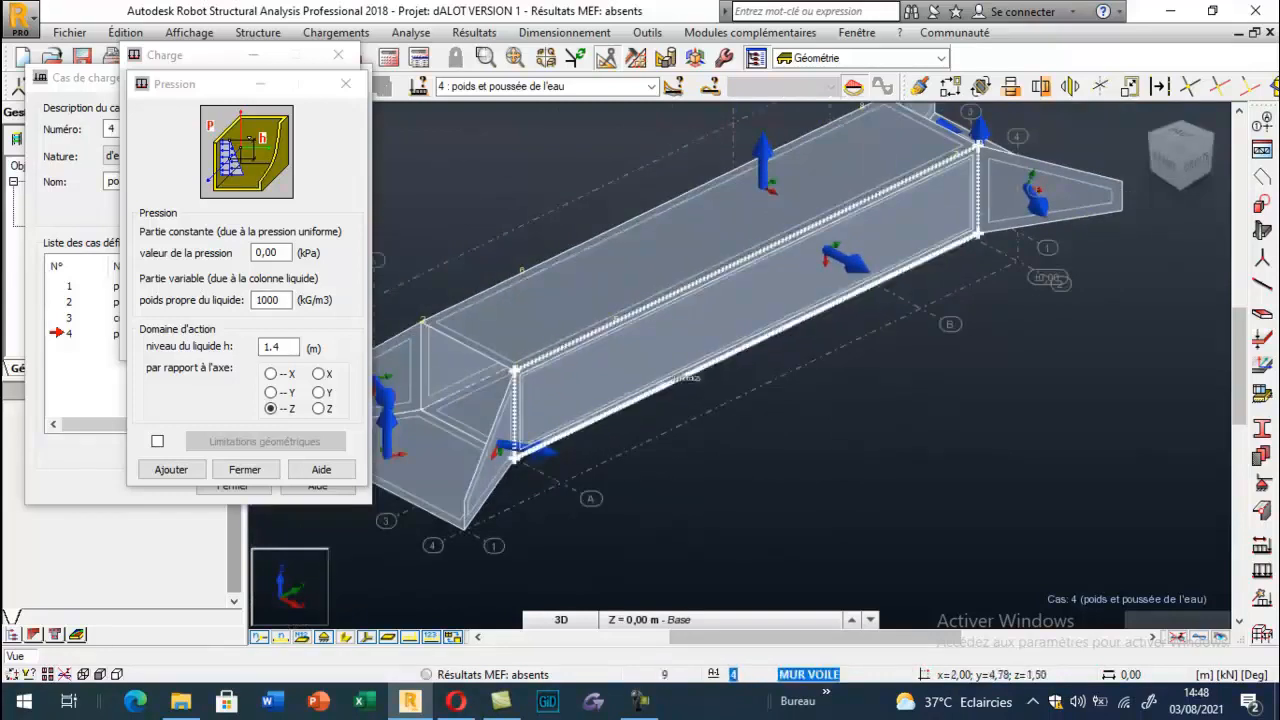
click(171, 469)
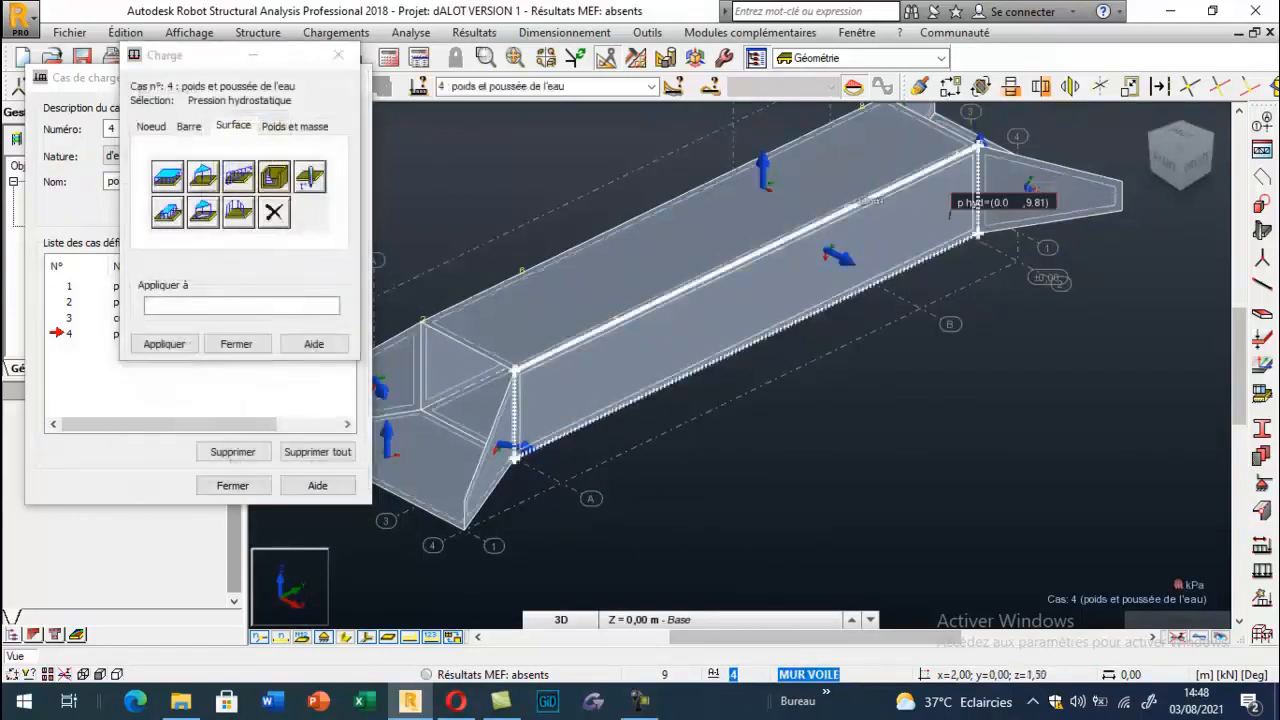
Set the liquid unit weight to -1000 kg/m3 and apply the hydrostatic pressure to the opposite side wall at x = 0
right_click(558, 234)
click(500, 313)
drag(545, 391, 782, 448)
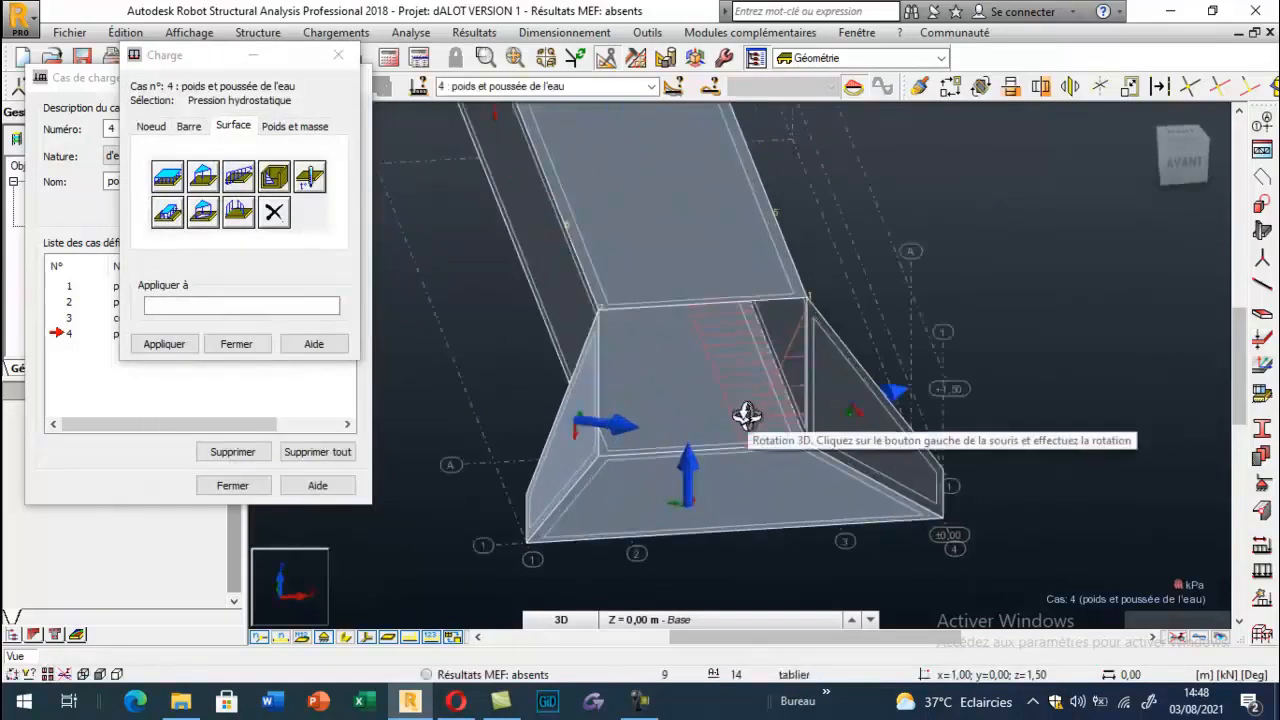
drag(749, 463, 548, 295)
scroll(529, 194, up, 2)
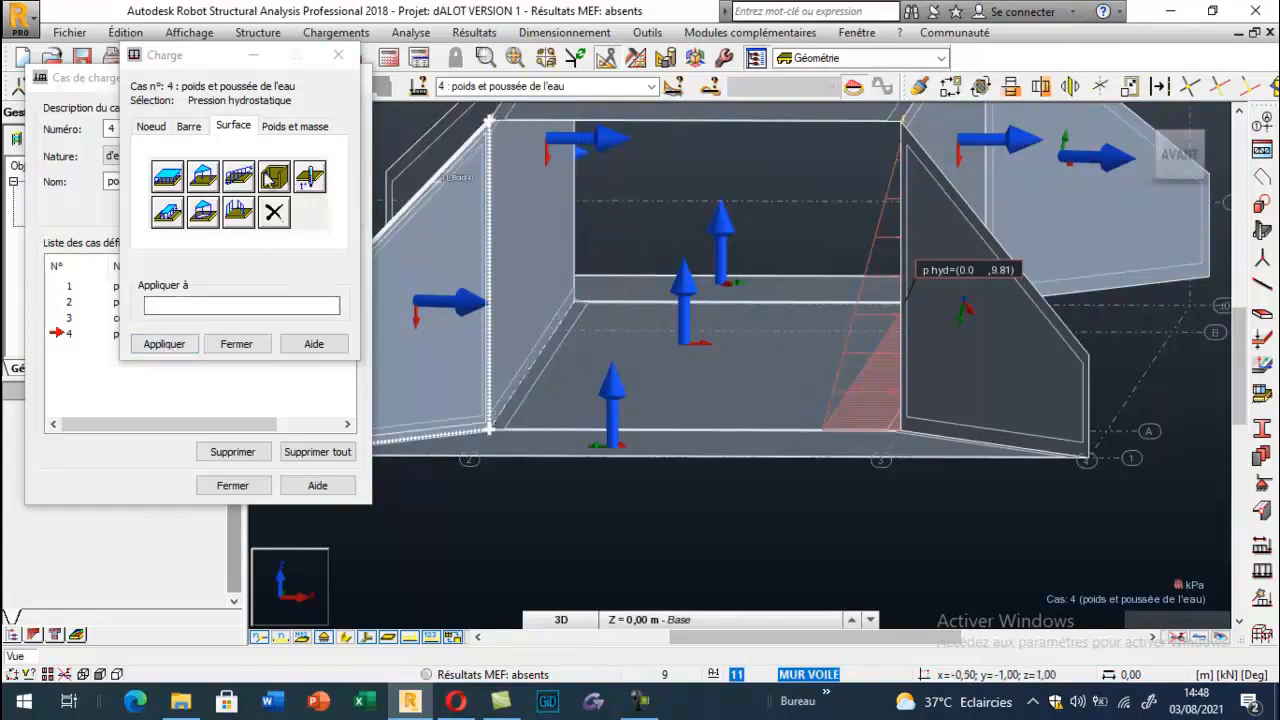
click(274, 177)
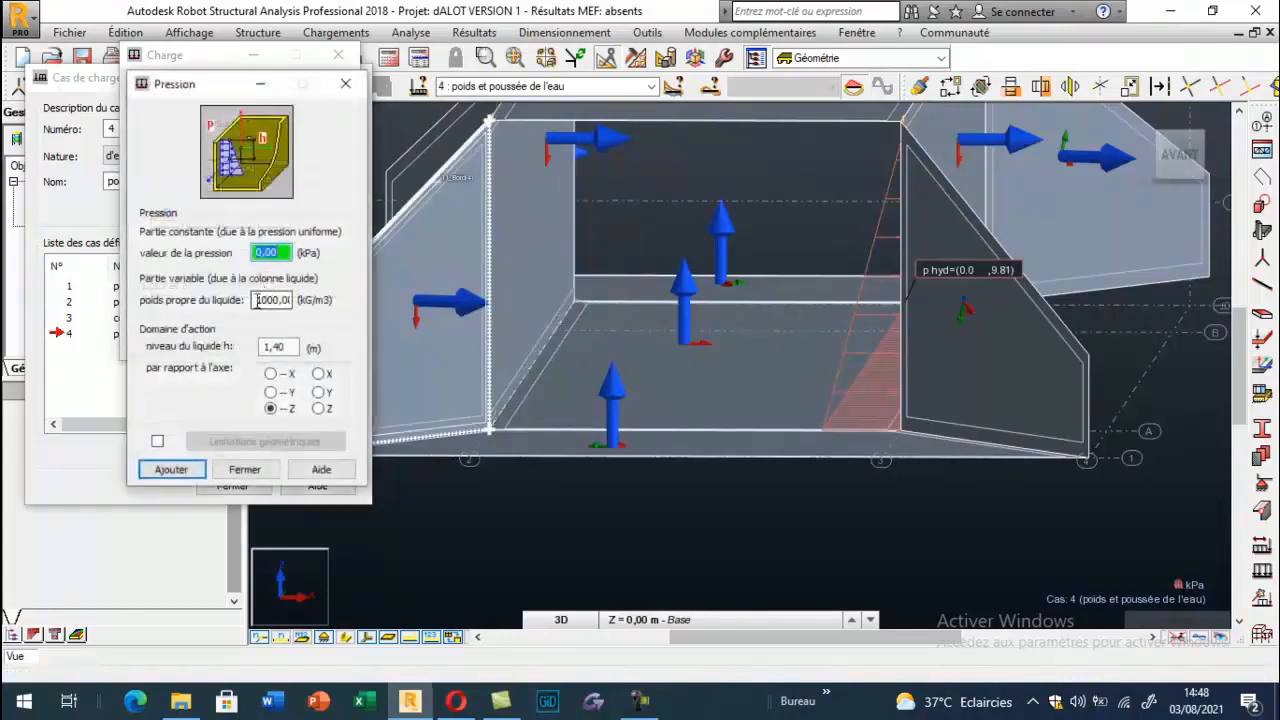
key(Tab)
text(-1000)
click(171, 469)
click(575, 205)
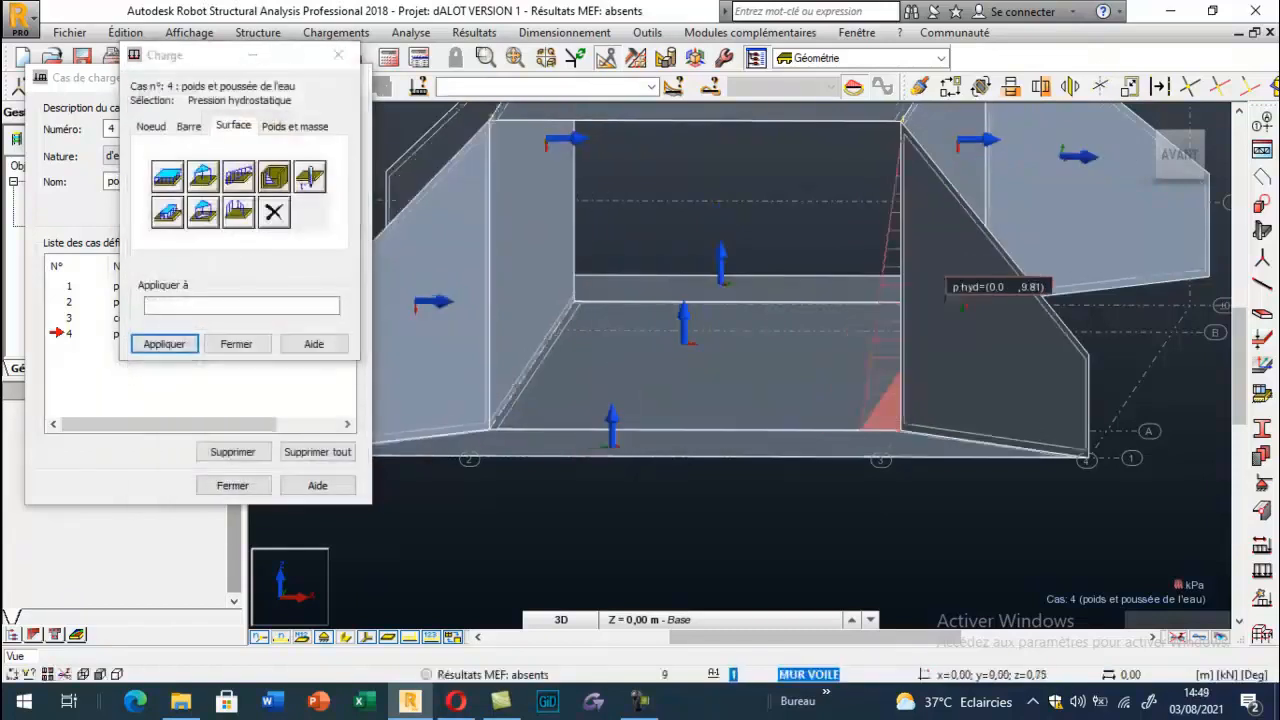
Apply the same negative hydrostatic pressure to the near-end wing wall adjoining the x = 0 side wall
scroll(760, 330, down, 3)
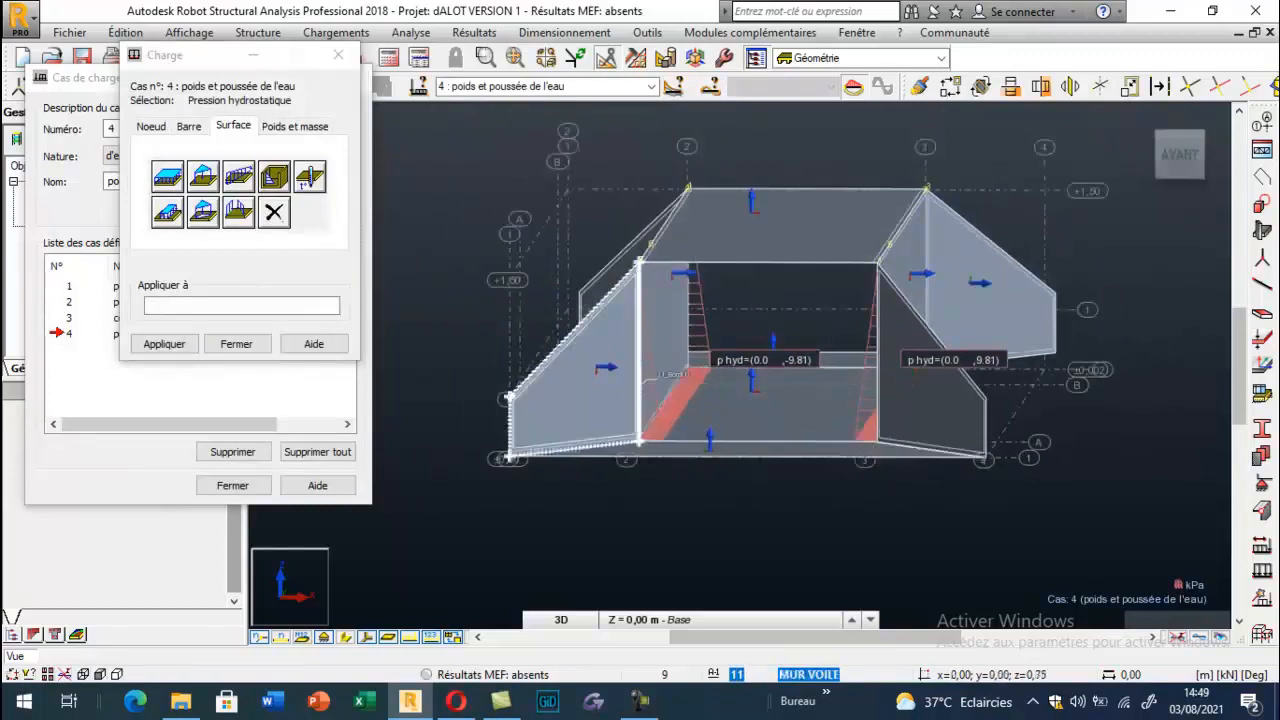
scroll(632, 358, up, 1)
click(615, 279)
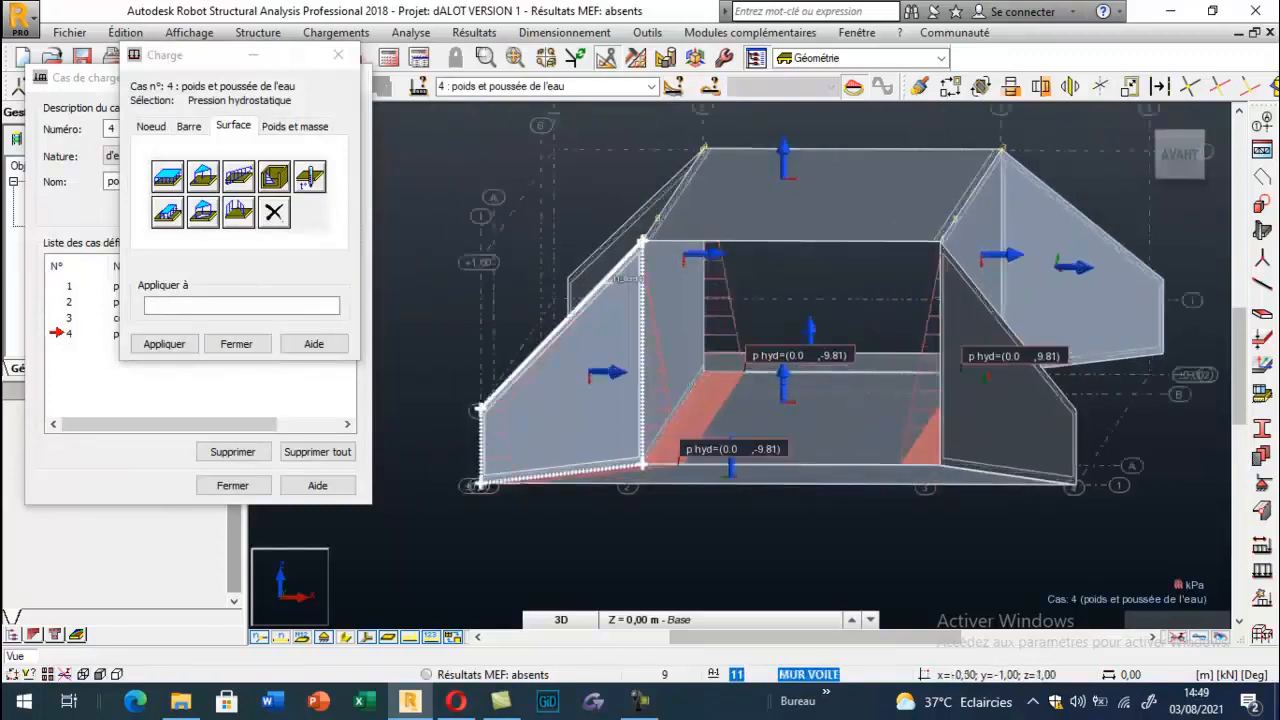
Set the liquid unit weight to 1000 kg/m3 and apply the hydrostatic pressure to the near-end wing wall on the x = 2 side
scroll(640, 290, down, 2)
middle_drag(660, 300, 790, 320)
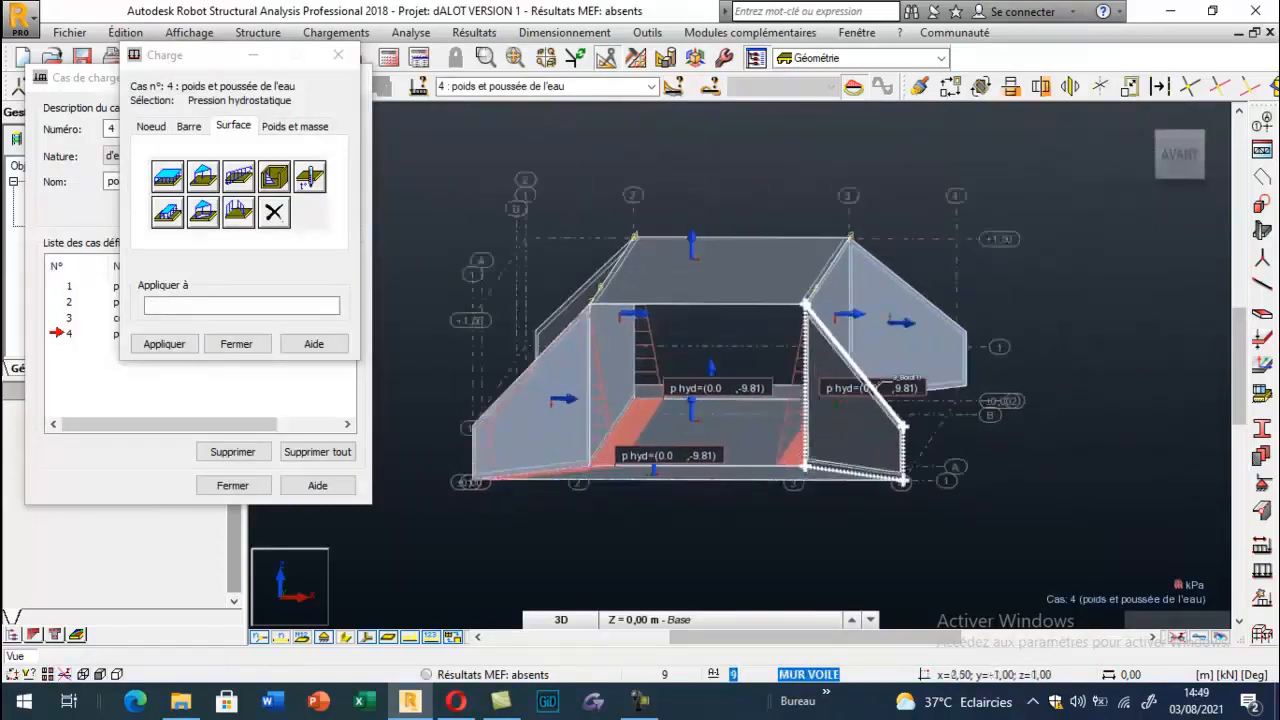
scroll(810, 325, up, 2)
right_click(644, 146)
click(745, 215)
drag(723, 286, 694, 314)
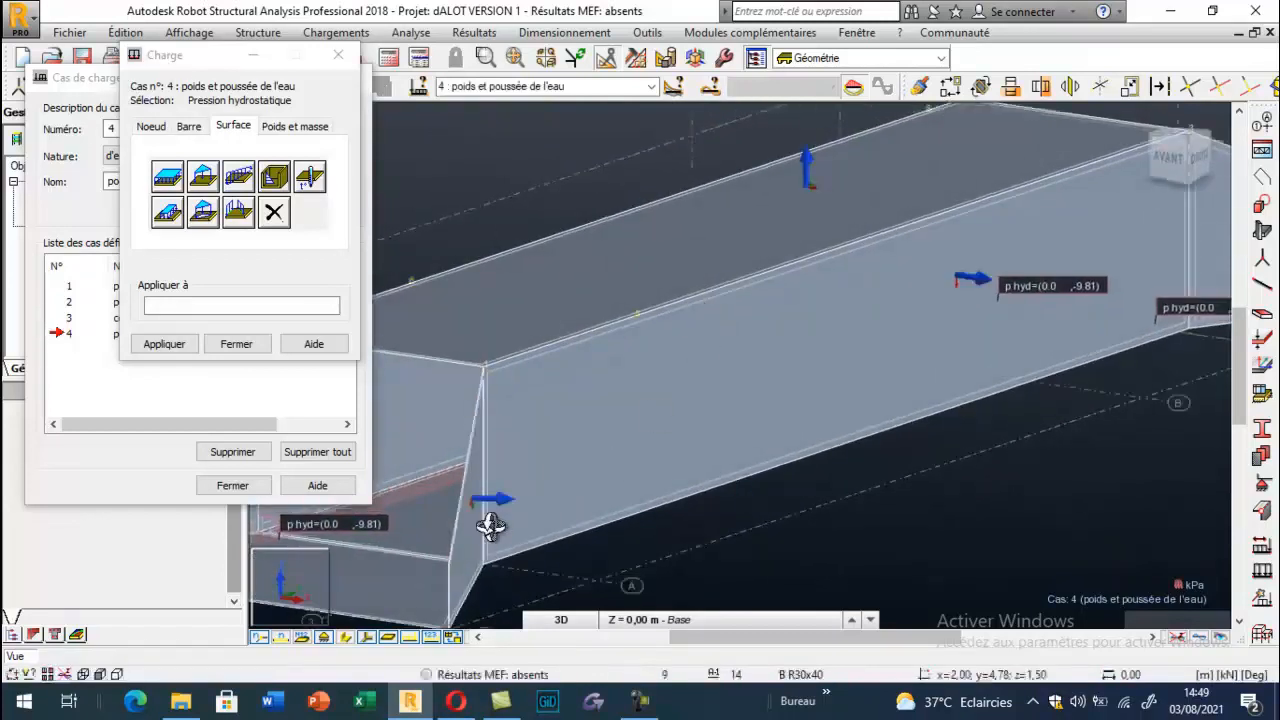
click(238, 211)
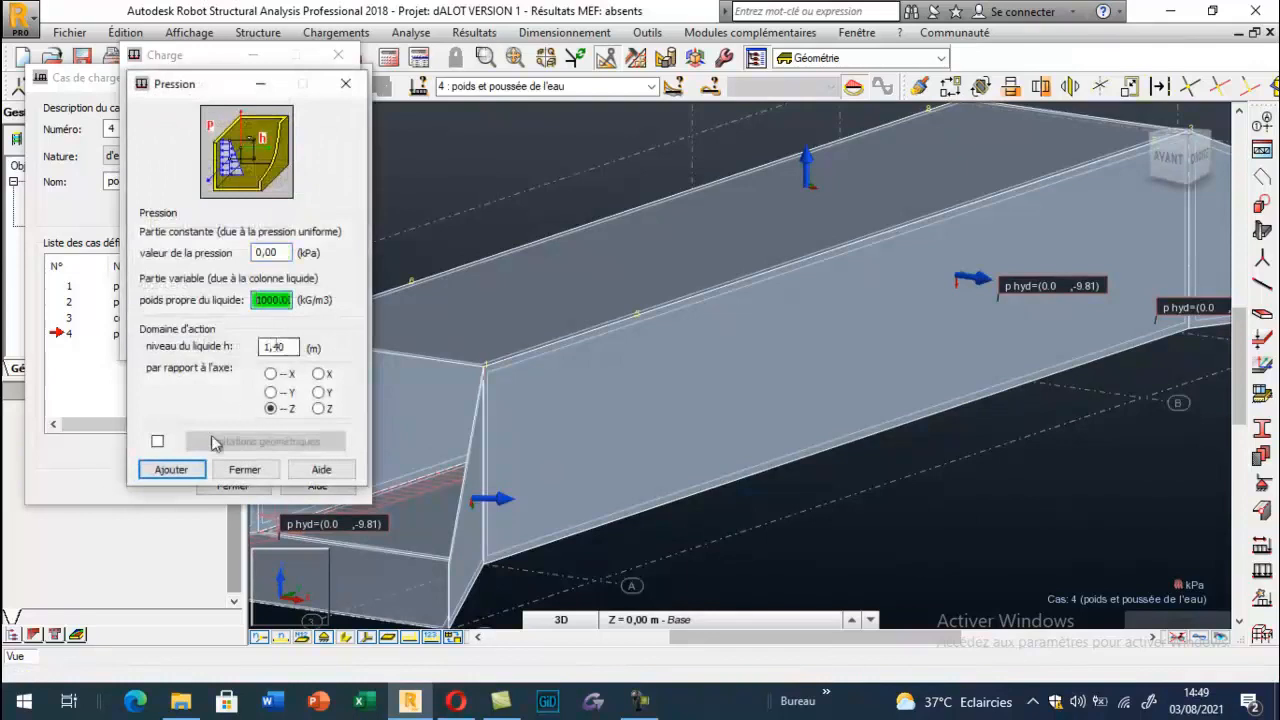
click(171, 469)
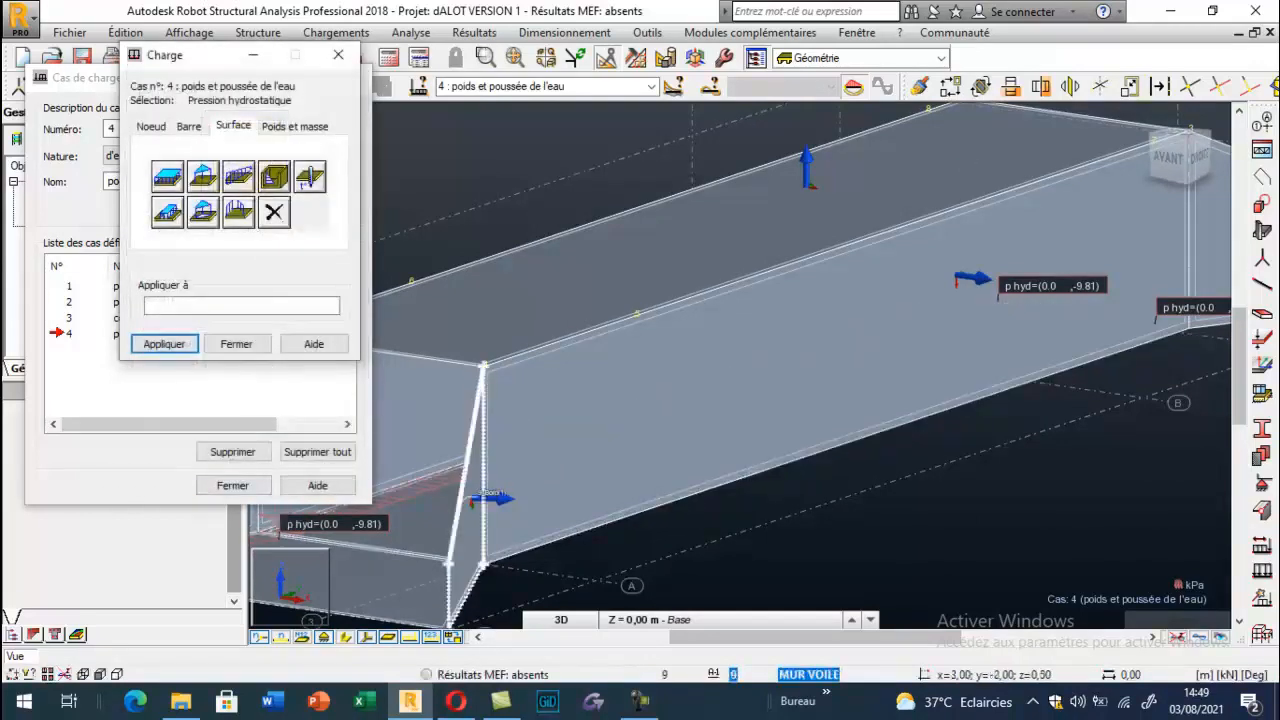
Apply the hydrostatic pressure of 1000 kg/m3 to the far-end wing wall on the x = 2 side
scroll(570, 531, down, 5)
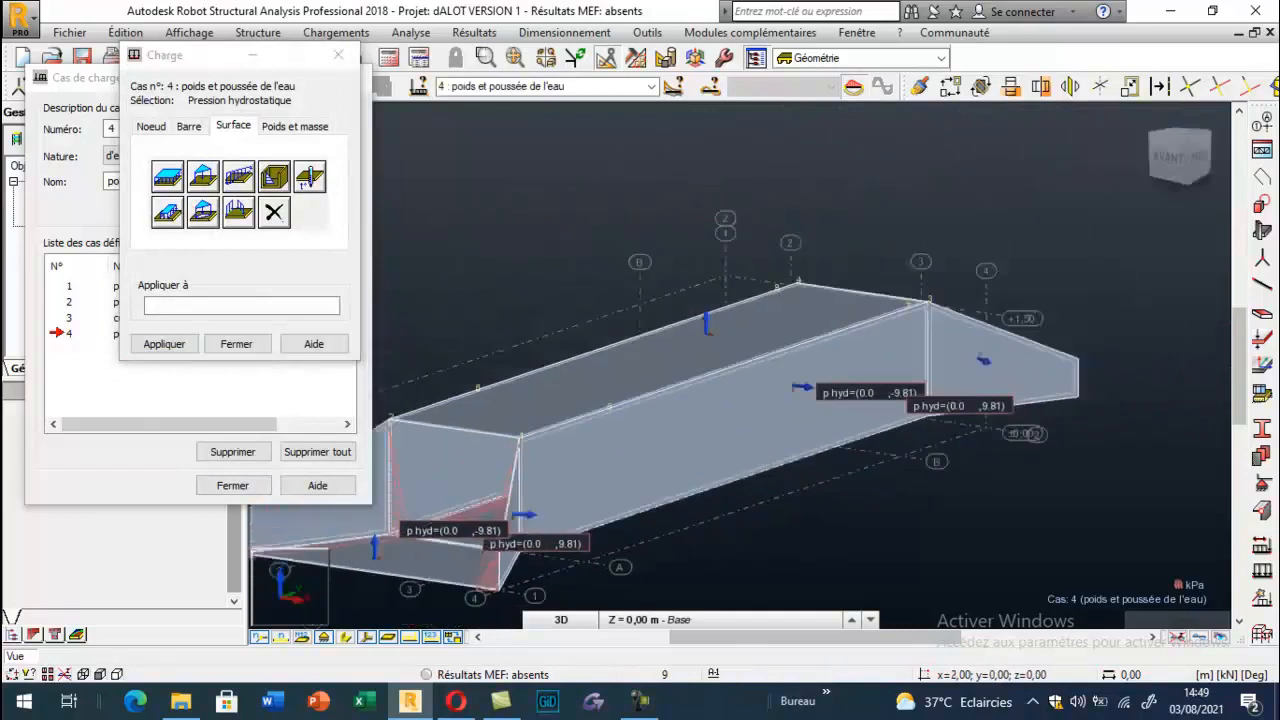
scroll(925, 378, up, 4)
scroll(939, 375, up, 1)
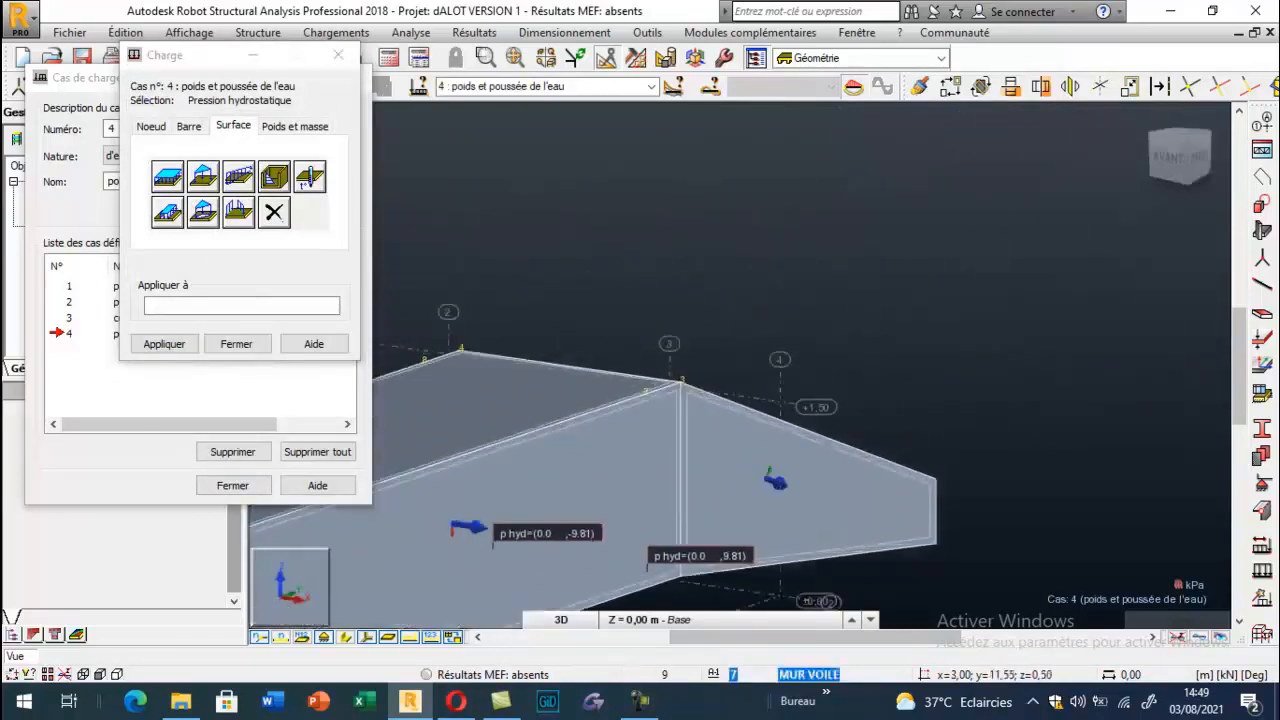
Set the liquid unit weight to -1000 kg/m3 and apply the hydrostatic pressure to the far-end wing wall adjoining the x = 0 side wall
right_click(690, 308)
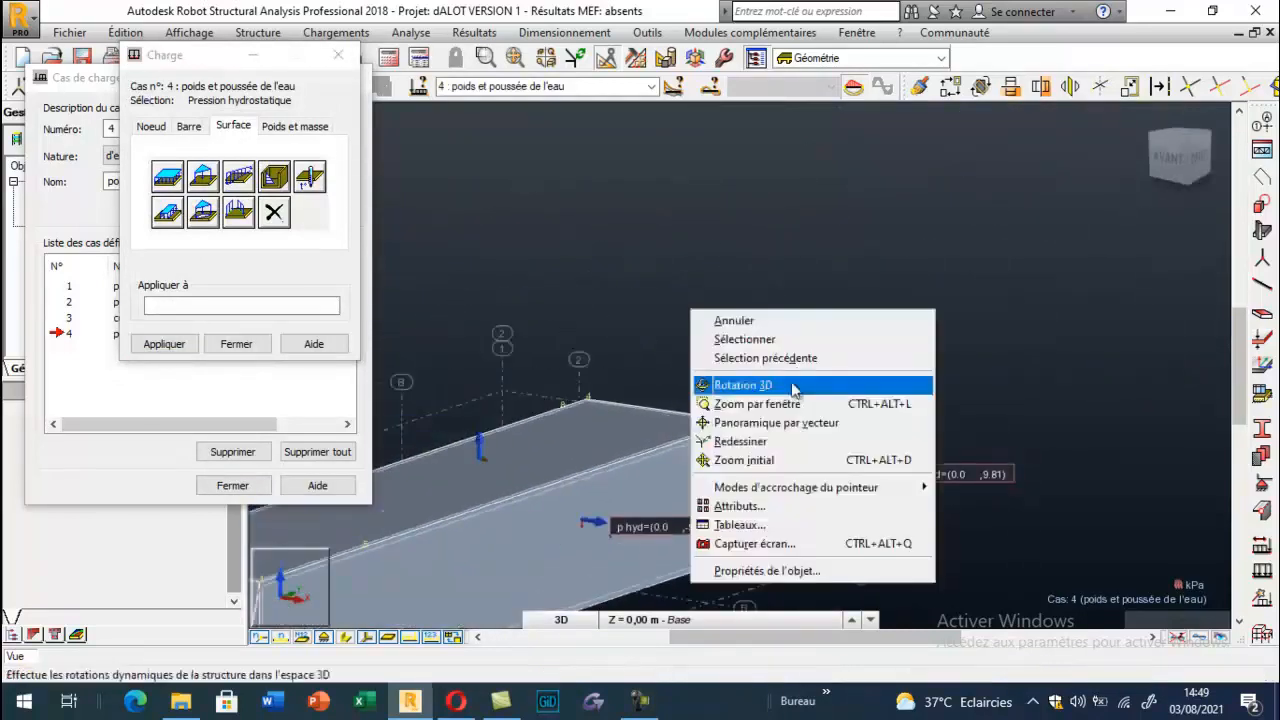
click(795, 380)
drag(806, 406, 726, 512)
scroll(726, 512, up, 2)
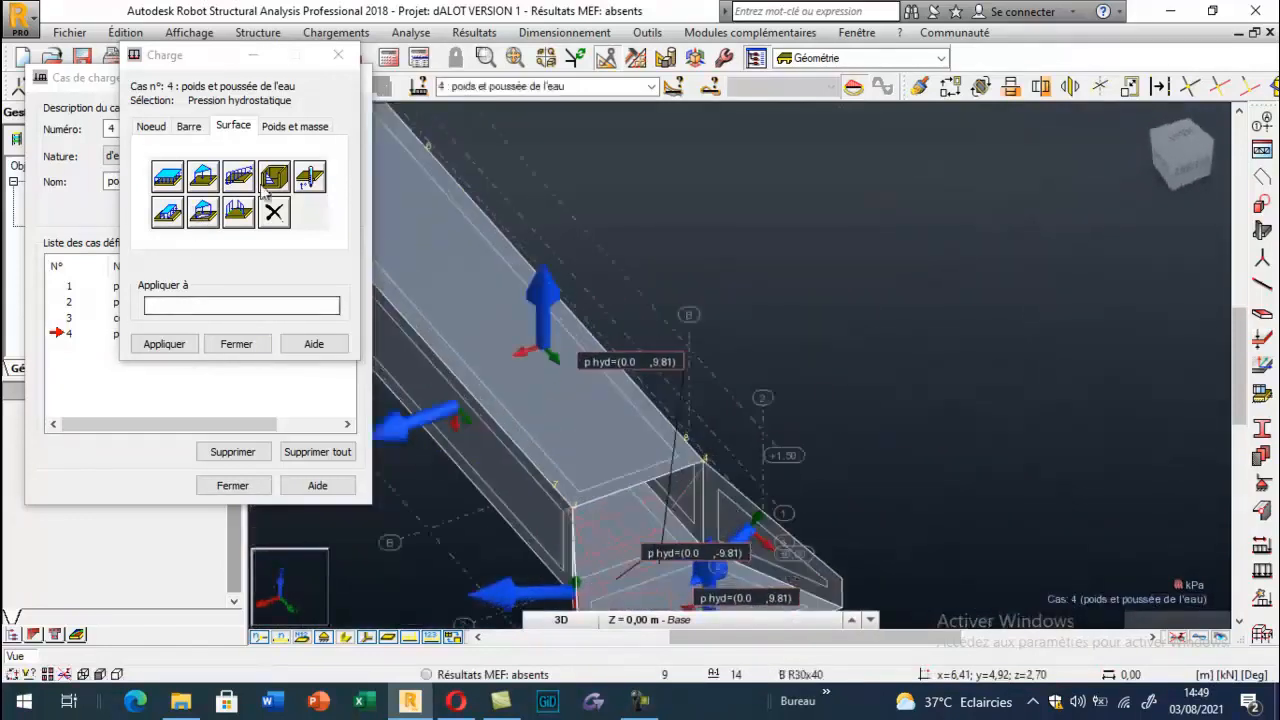
click(268, 182)
click(261, 302)
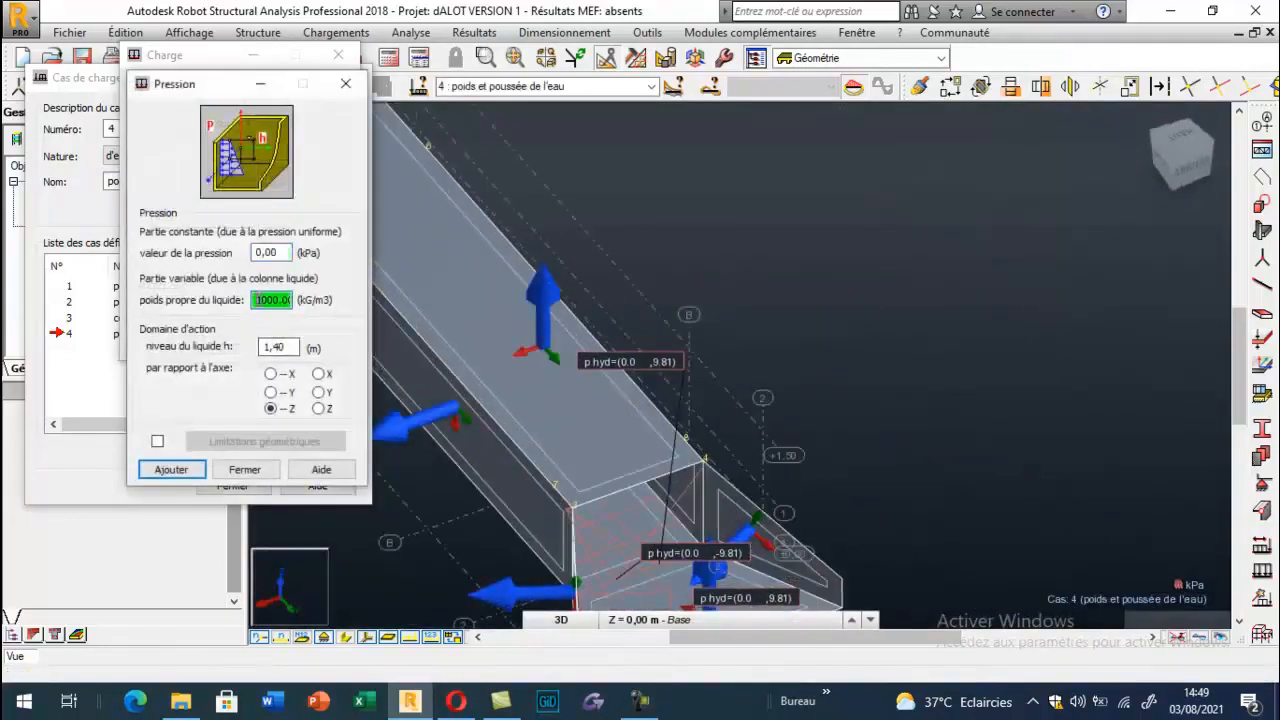
click(178, 470)
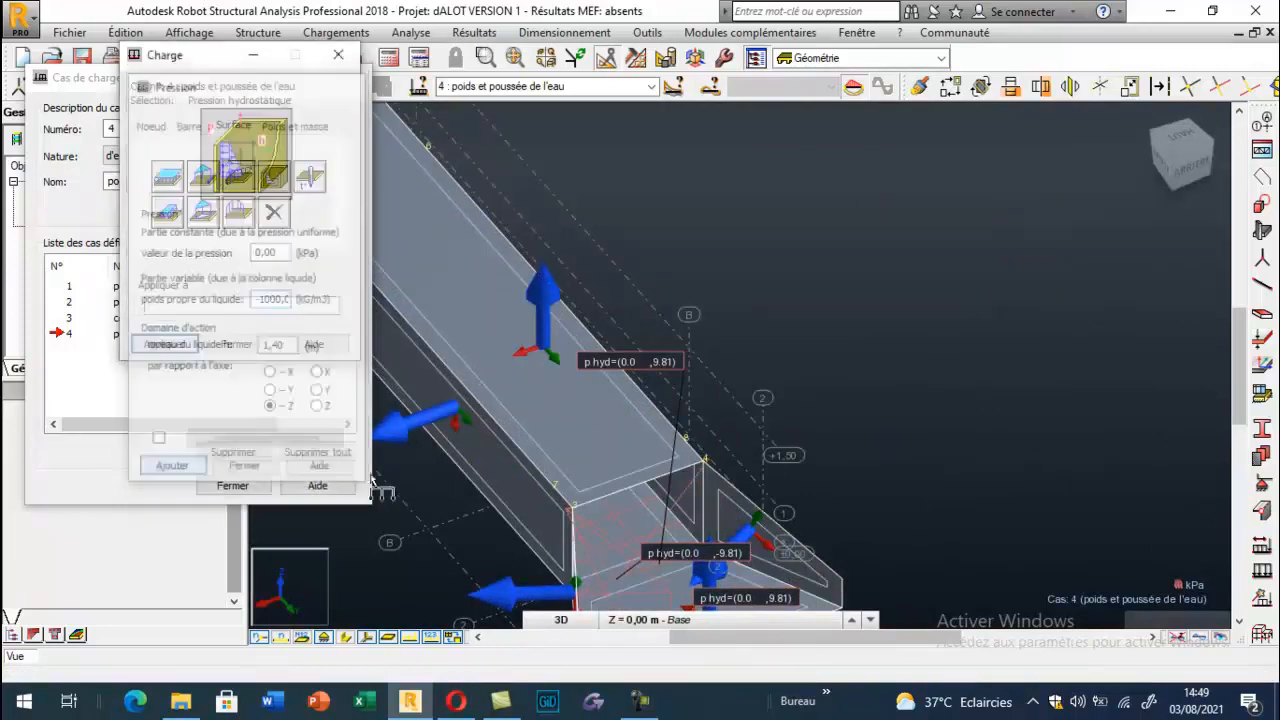
scroll(716, 553, down, 3)
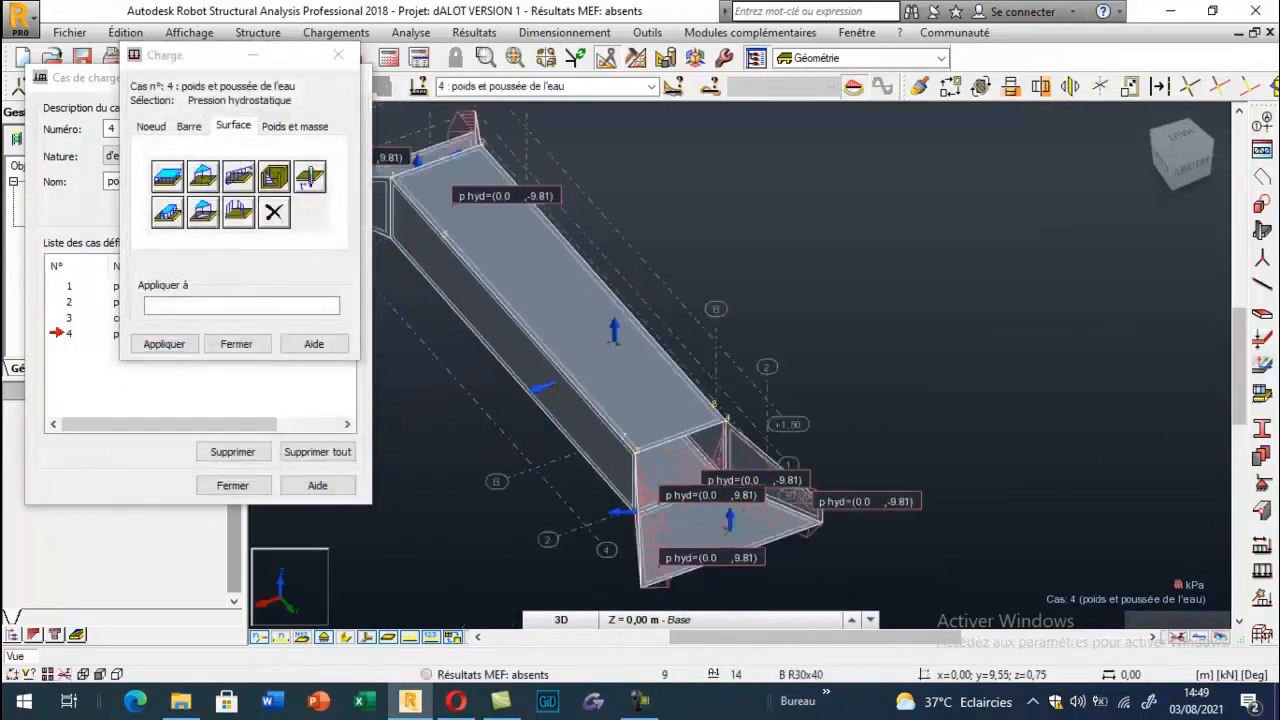
Apply the -1000 kg/m3 hydrostatic pressure to the base slab between the near-end wing walls
right_click(666, 286)
click(757, 360)
drag(757, 363, 714, 471)
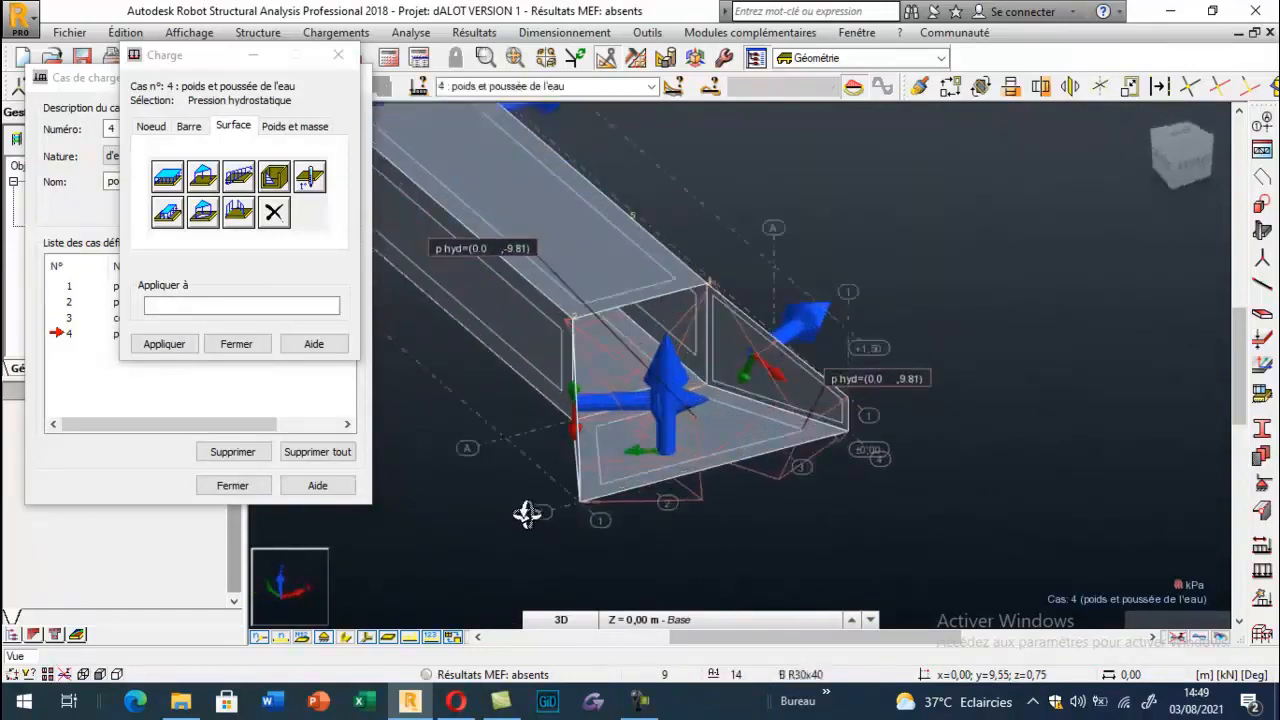
drag(696, 523, 560, 505)
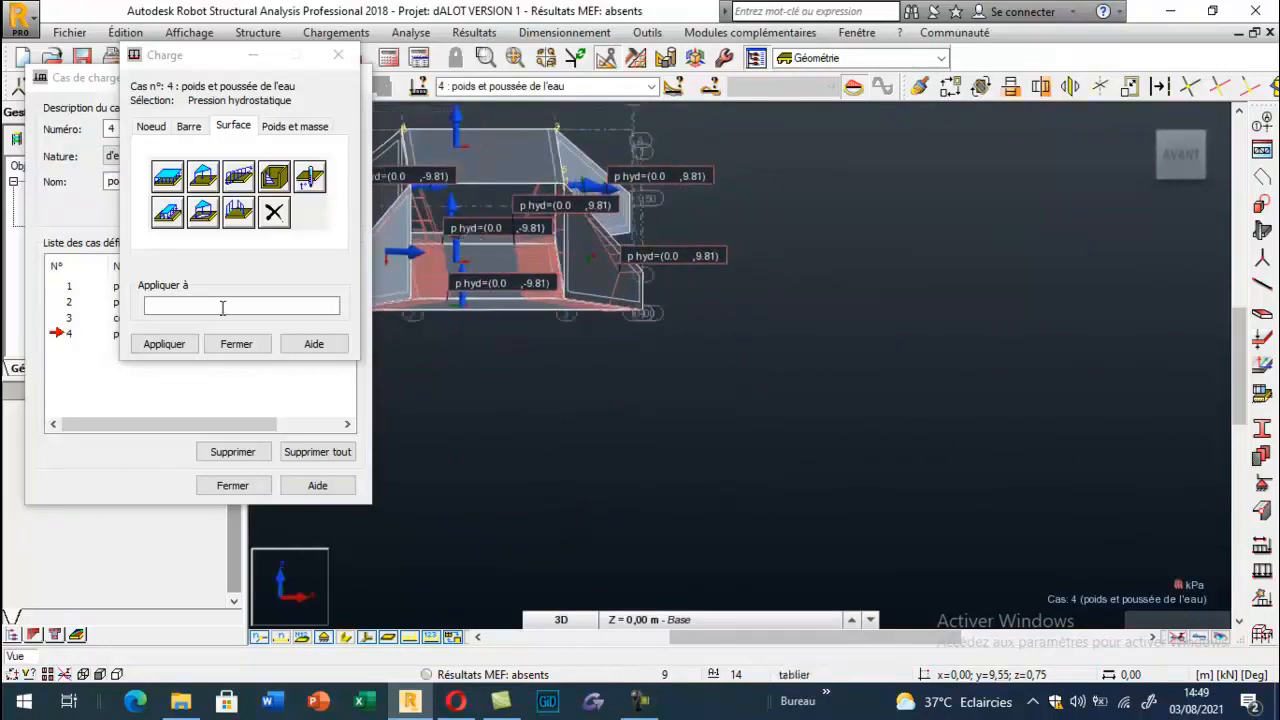
click(272, 190)
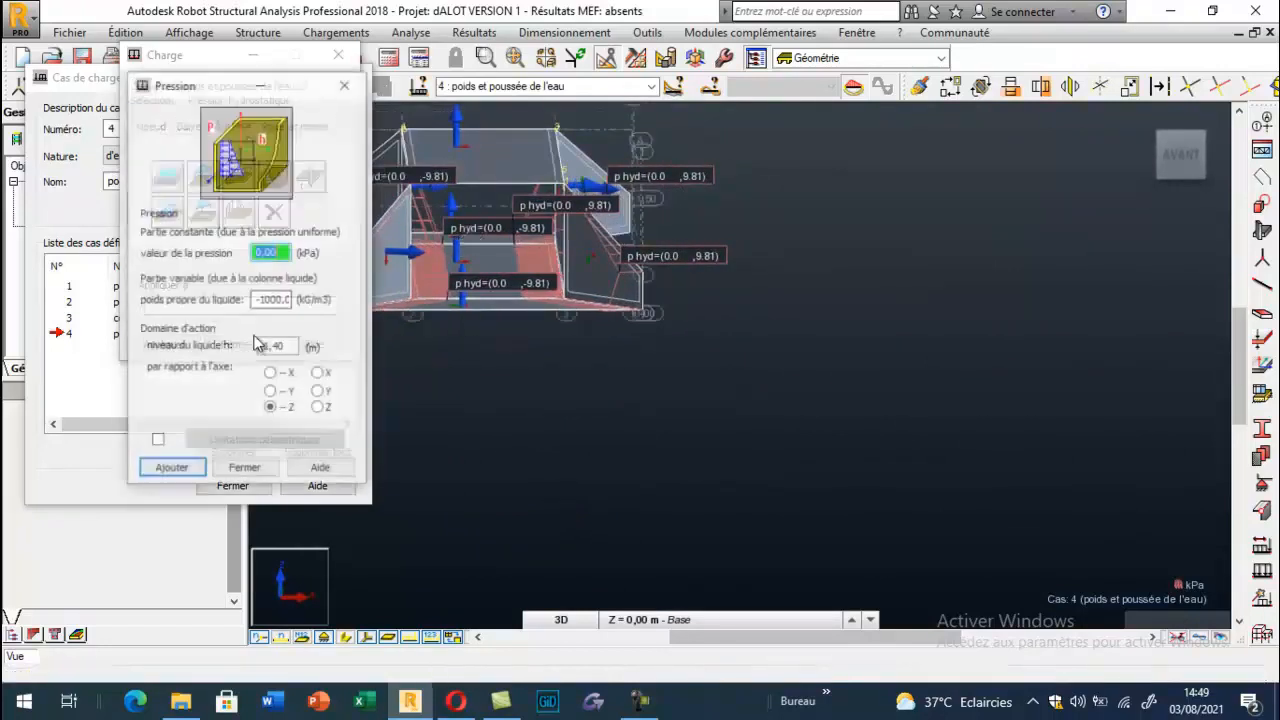
click(177, 471)
scroll(507, 284, up, 3)
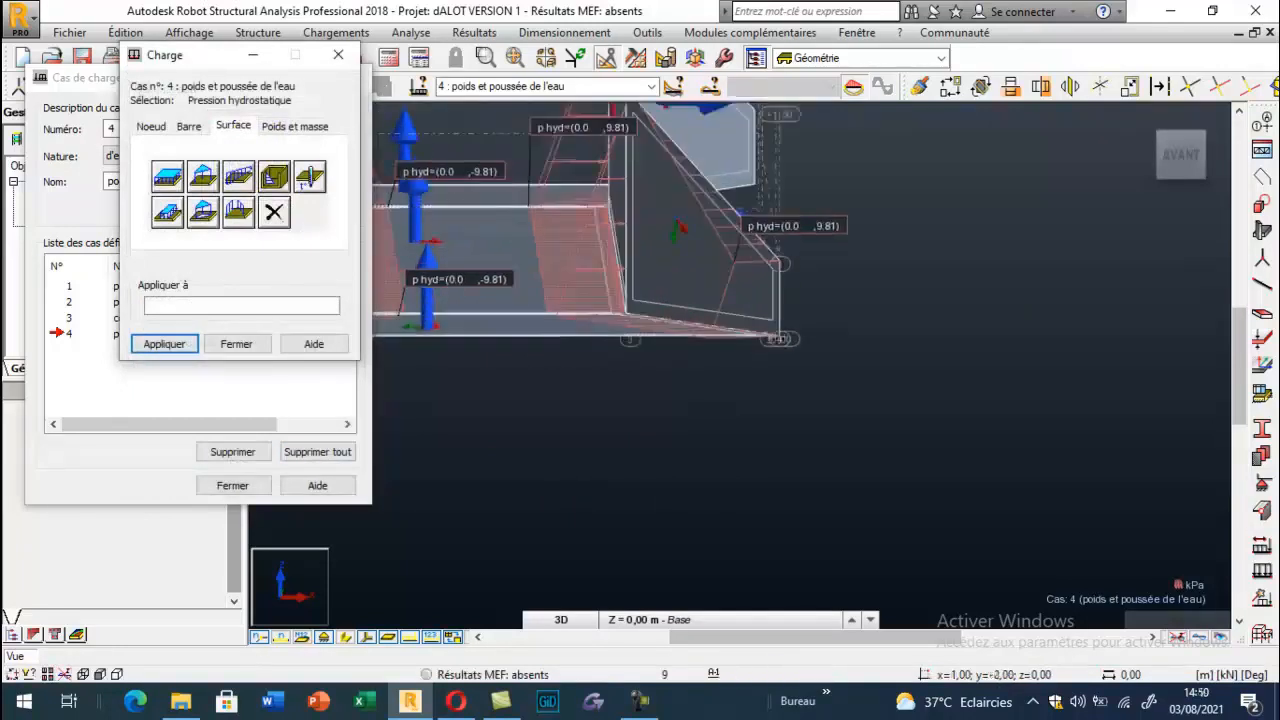
scroll(682, 392, down, 1)
Apply the same negative hydrostatic pressure to the culvert's floor slab and the far-end base slab, and close the load definition
click(514, 273)
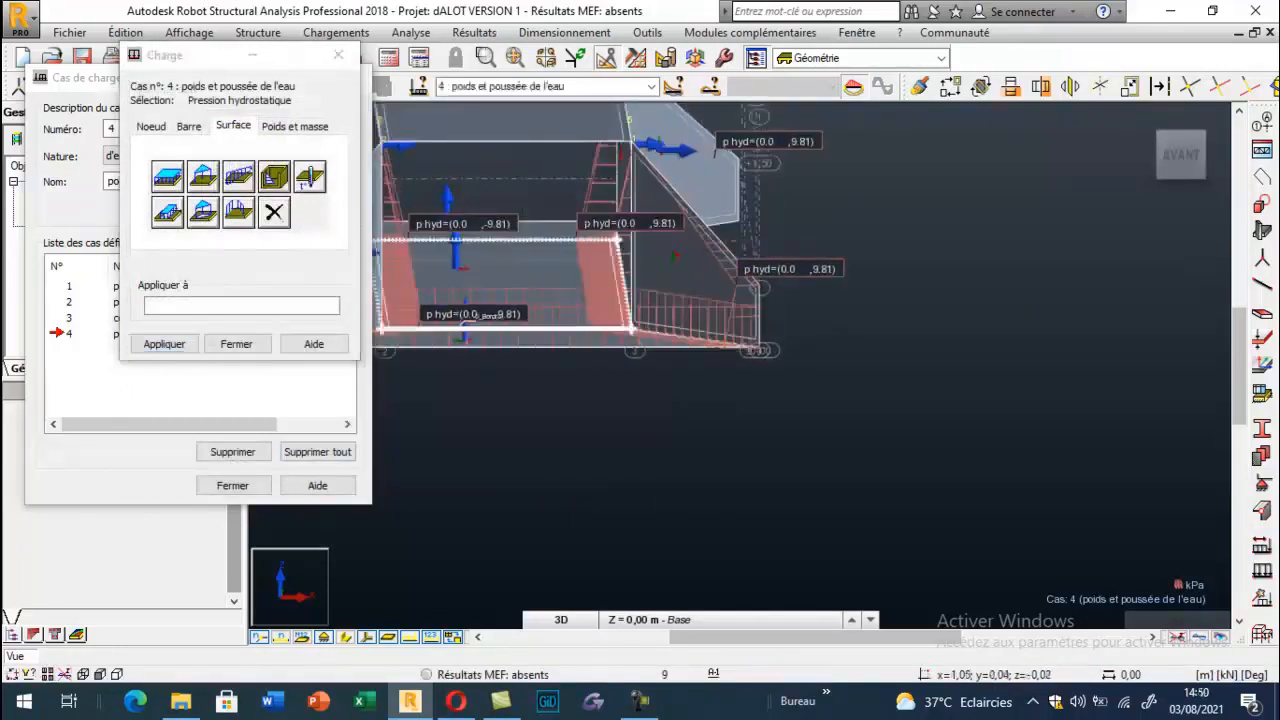
scroll(520, 268, up, 4)
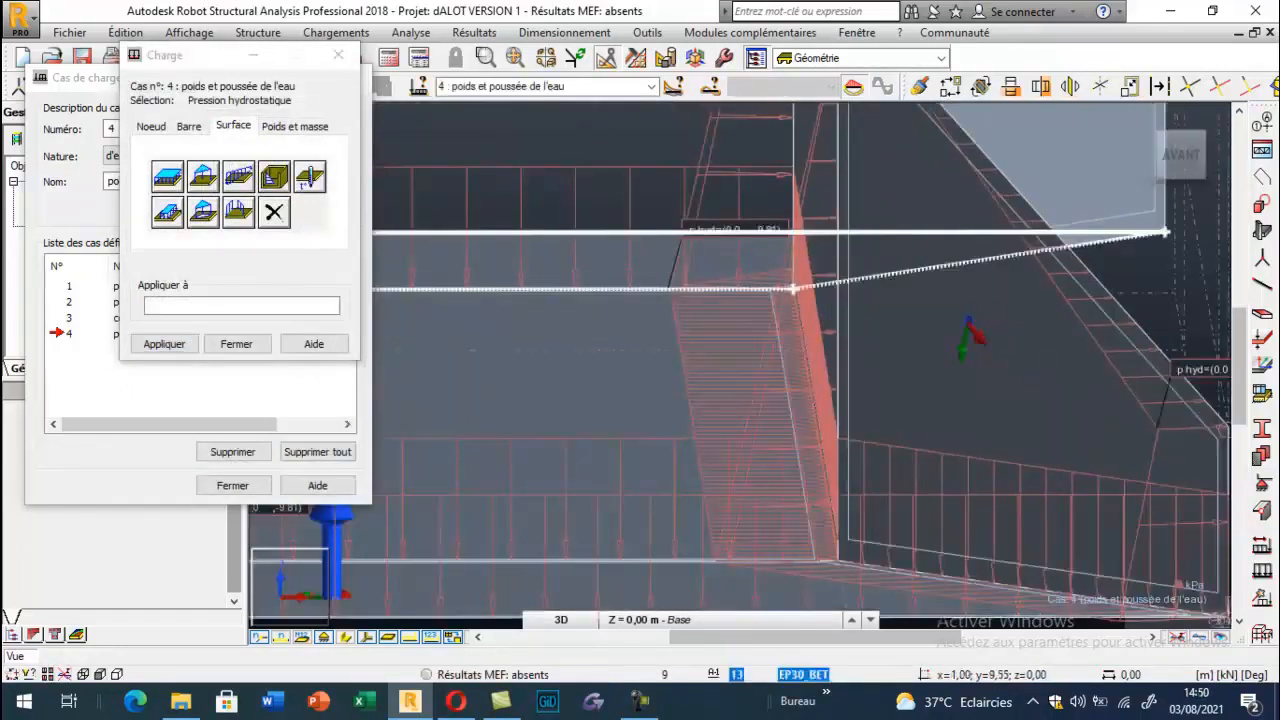
scroll(542, 250, down, 8)
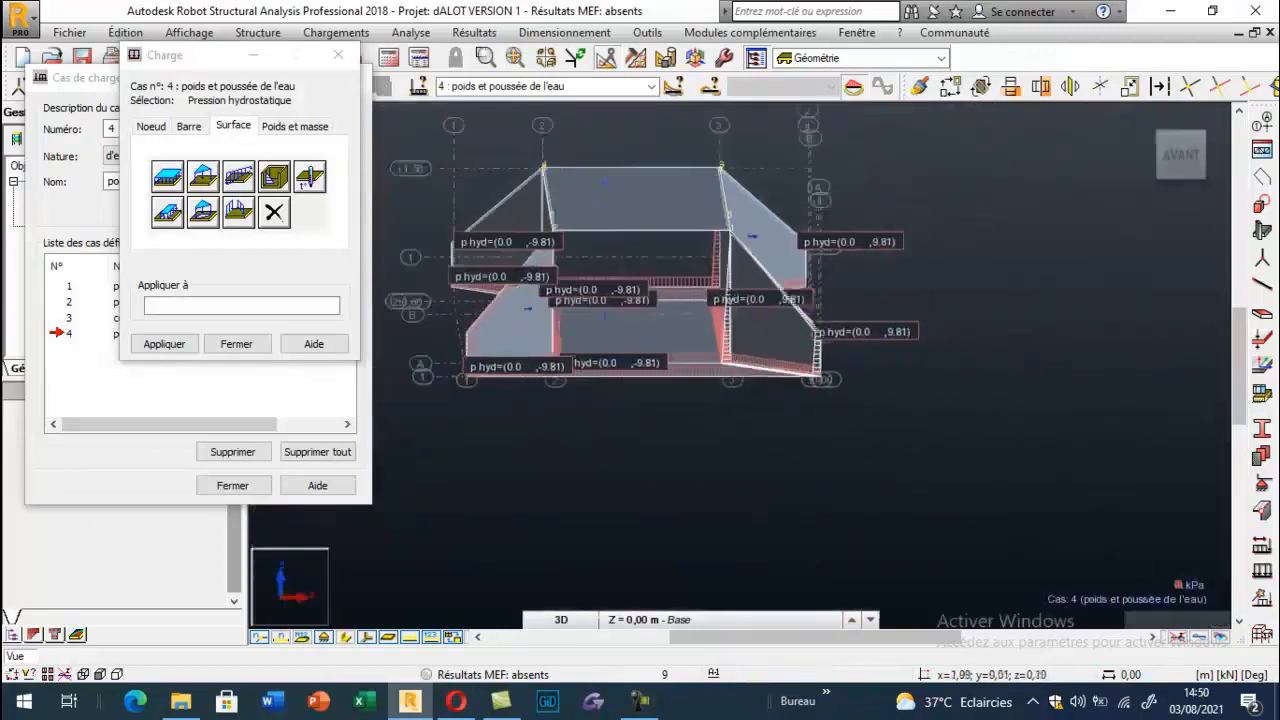
right_click(925, 319)
click(1014, 391)
drag(1014, 391, 918, 369)
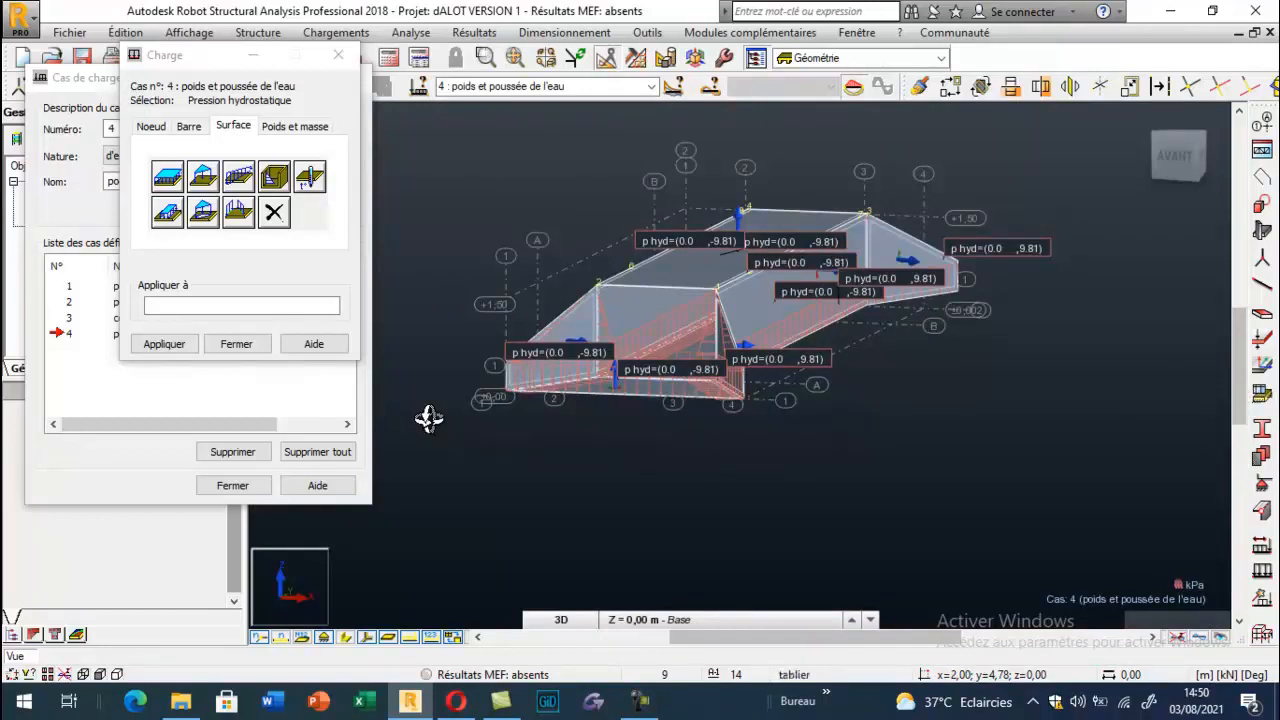
click(228, 344)
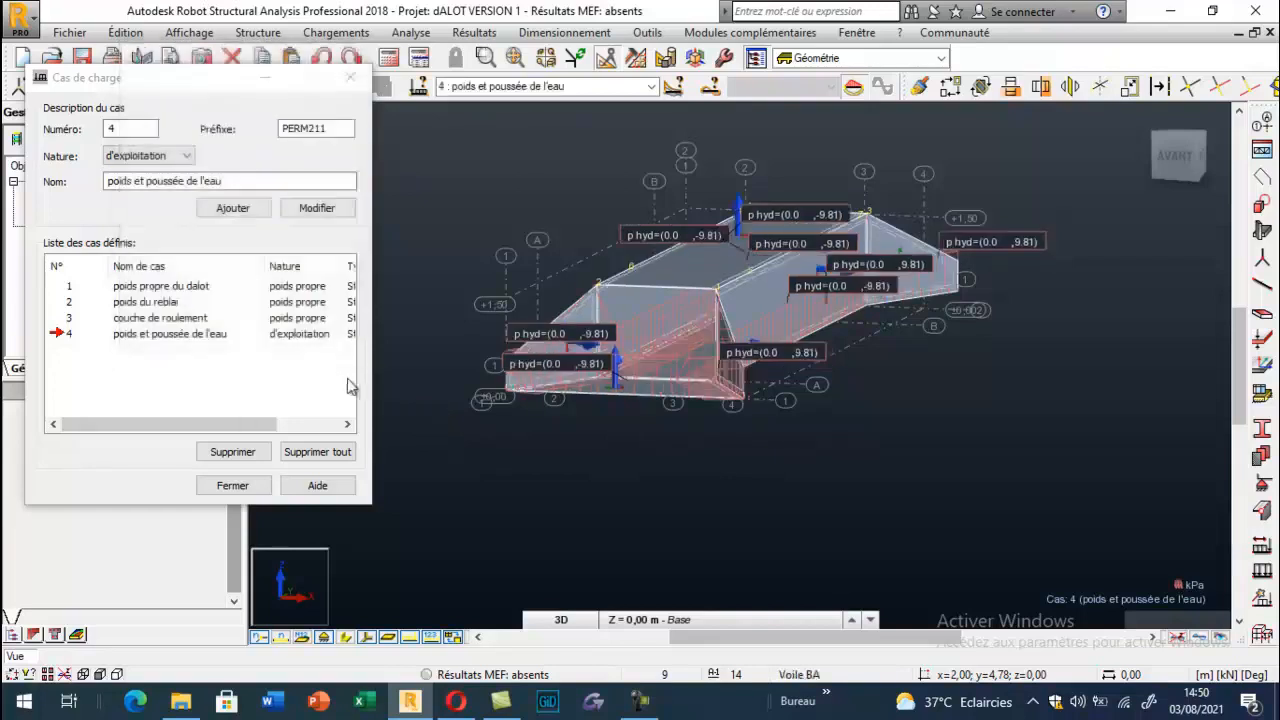
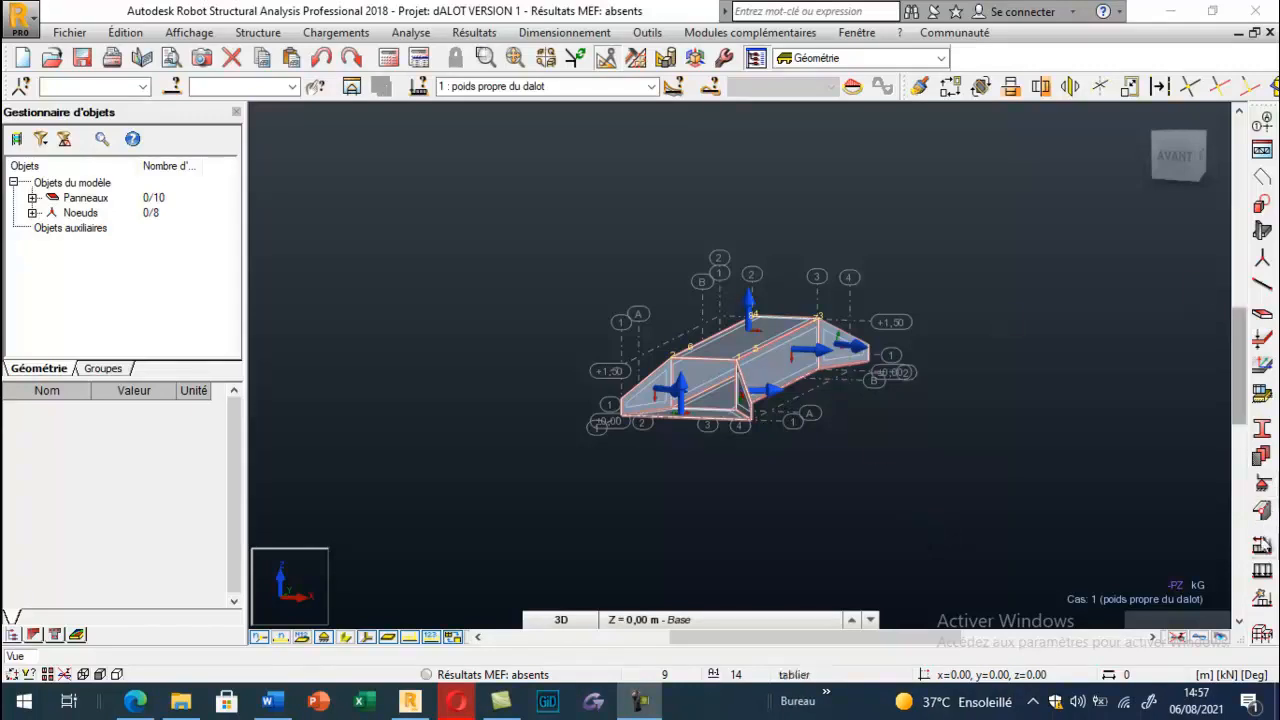
Add load case 5 named "Poussée du sol" with nature permanente
click(1262, 545)
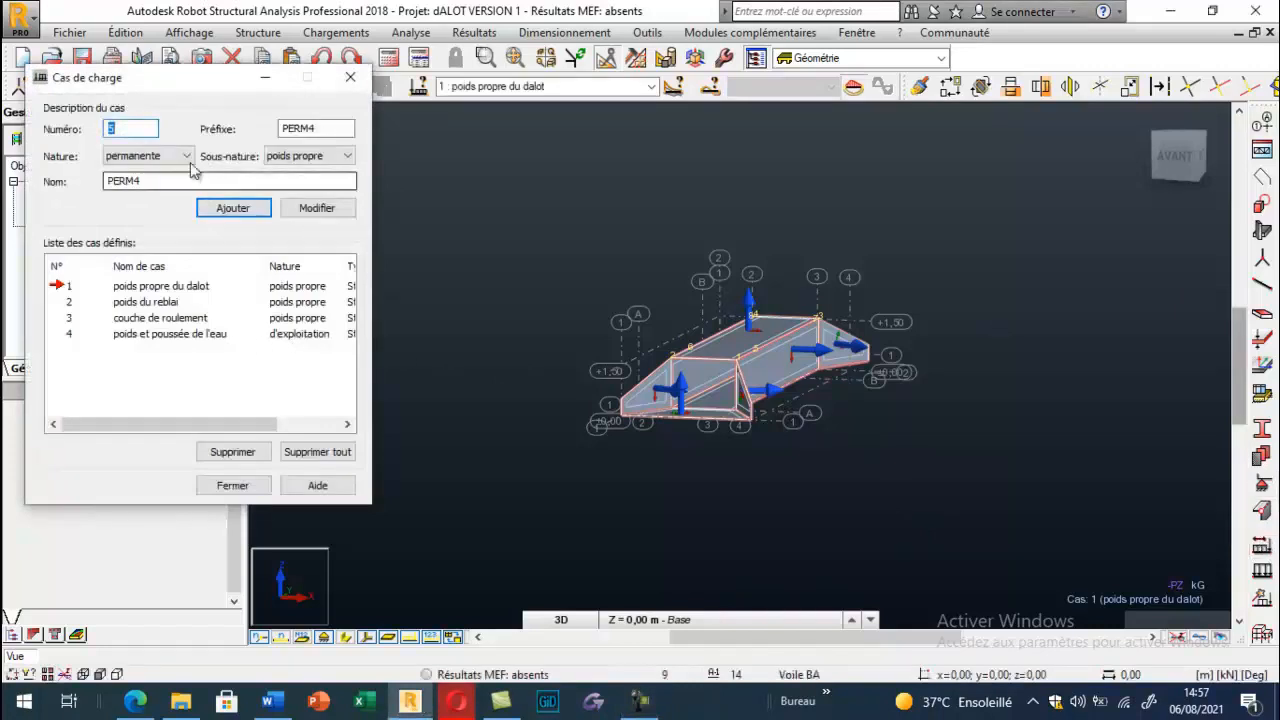
text(Poussée )
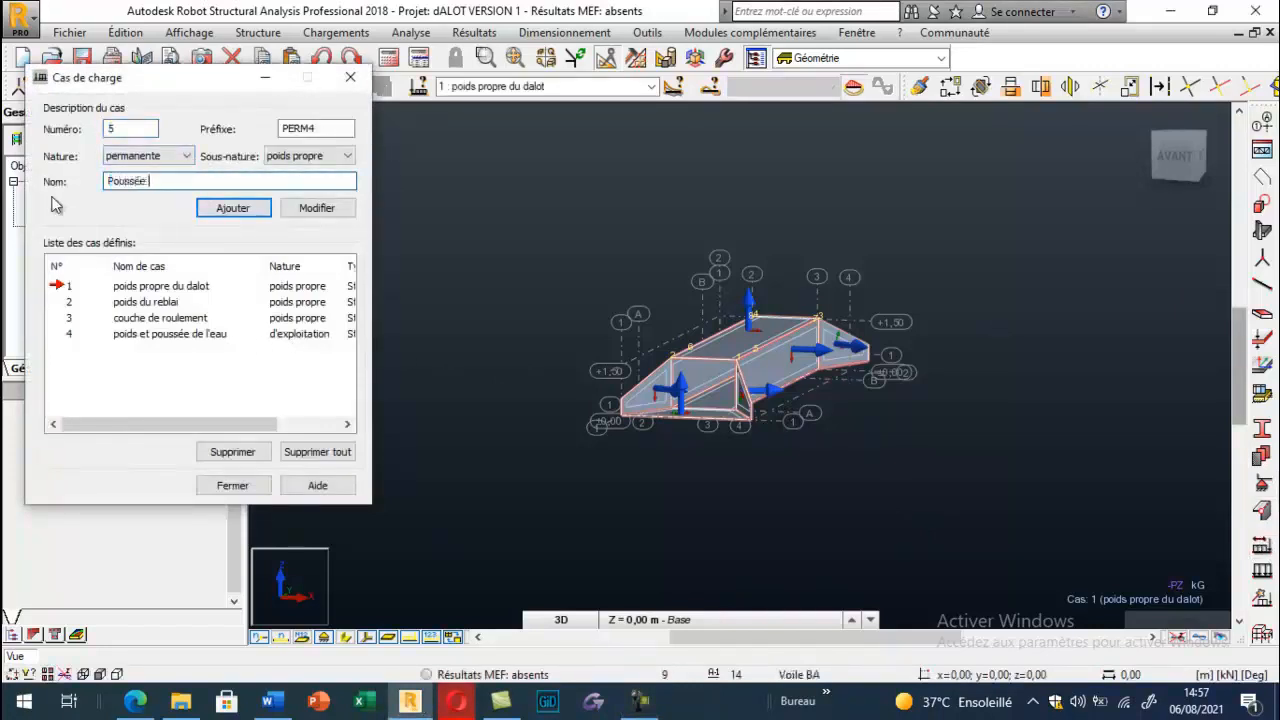
text(du sol)
click(238, 212)
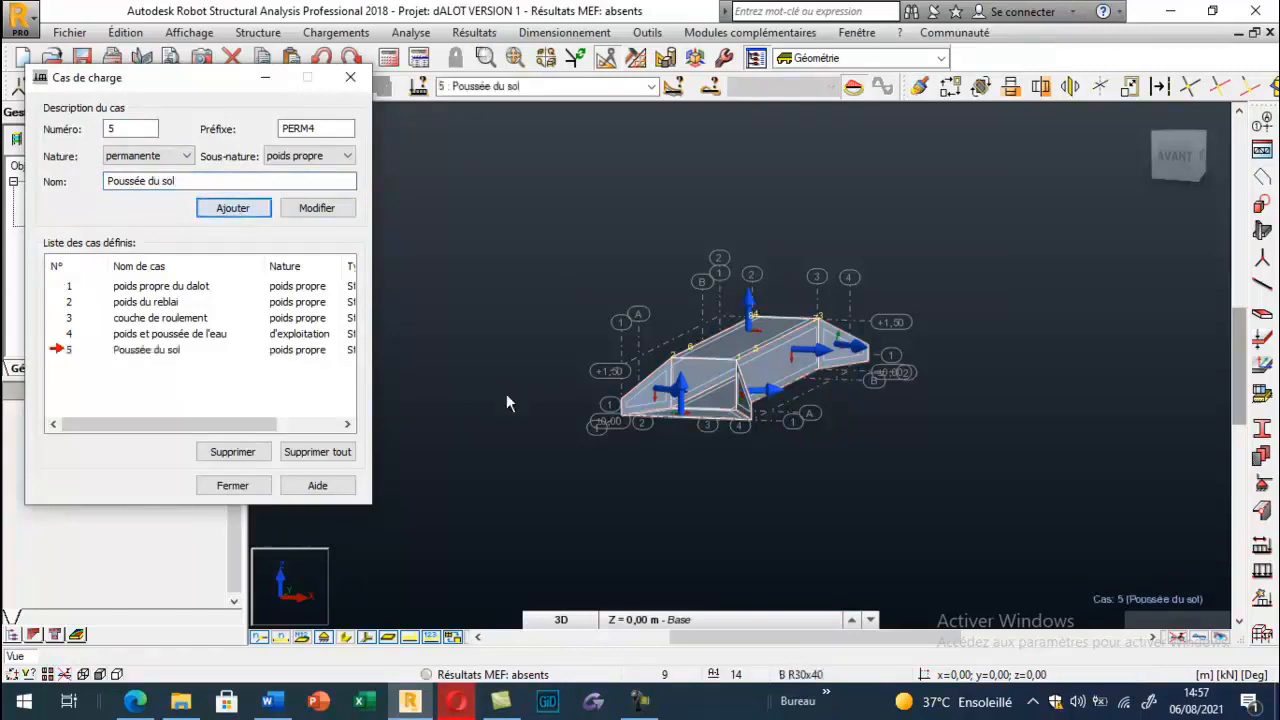
Open the soil load definition for the Poussée du sol case and keep the panels' local axes displayed
scroll(903, 320, up, 3)
scroll(800, 385, down, 4)
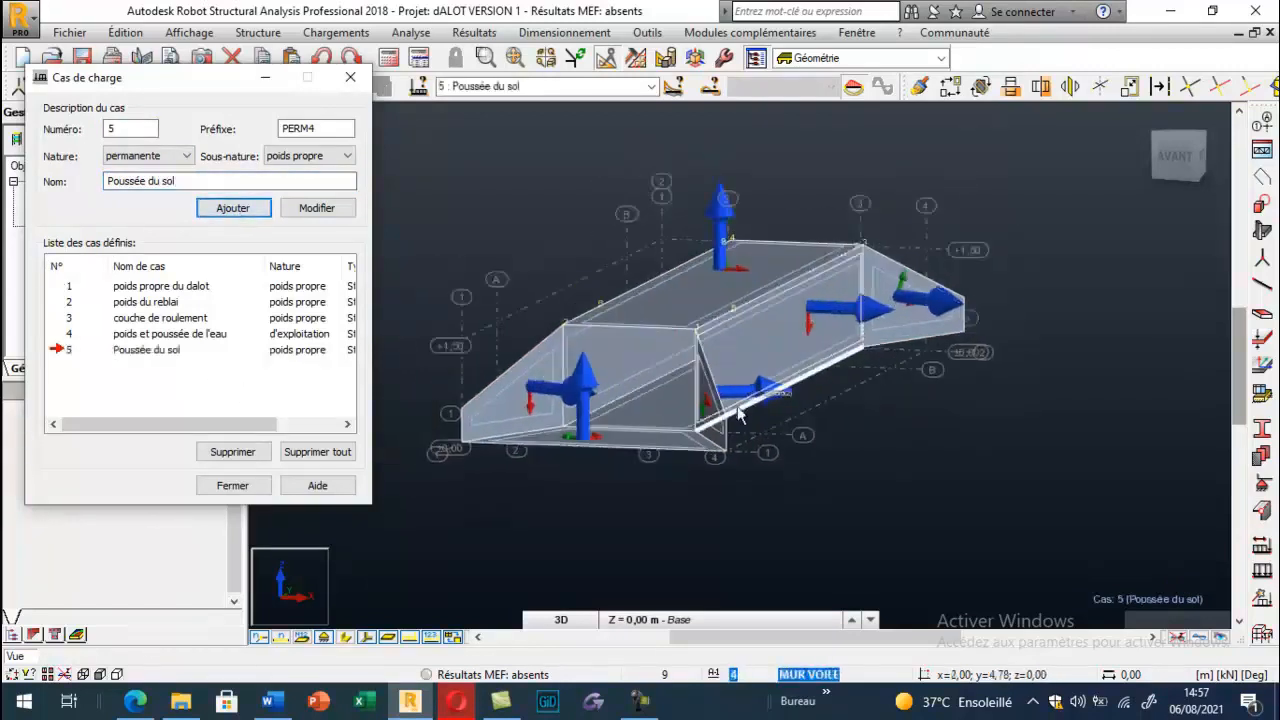
click(1155, 123)
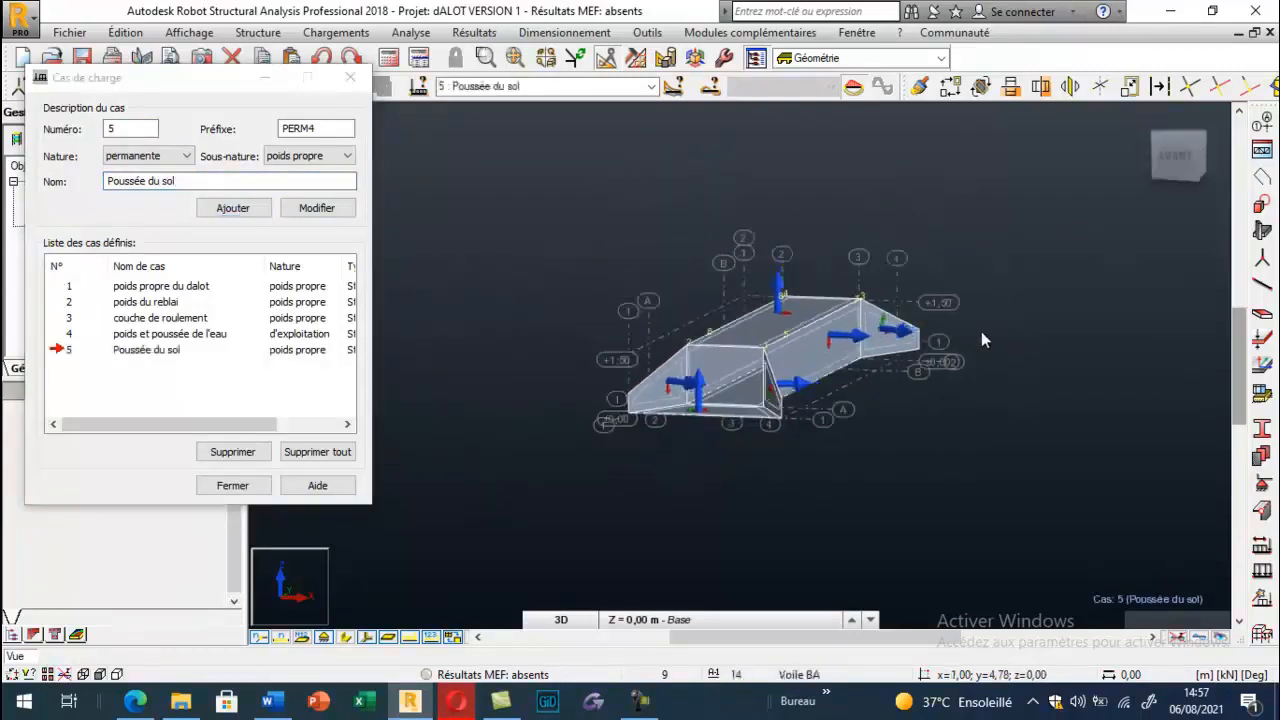
click(1146, 120)
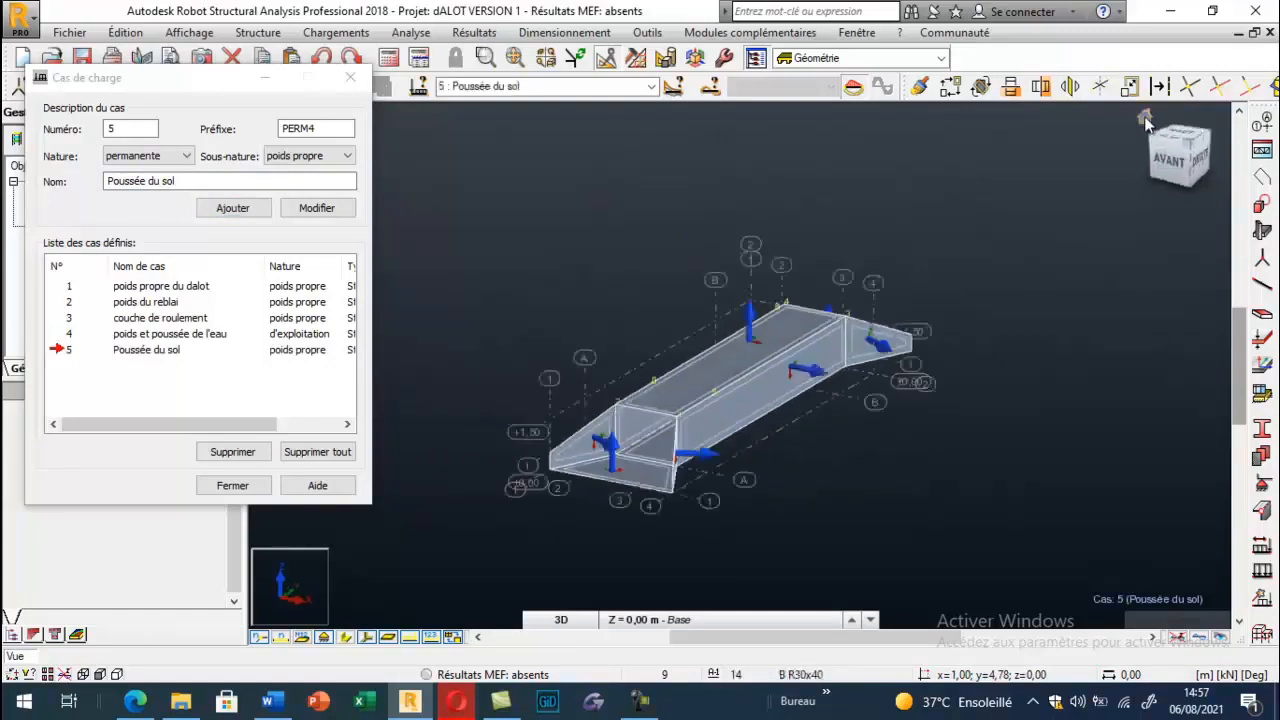
click(367, 641)
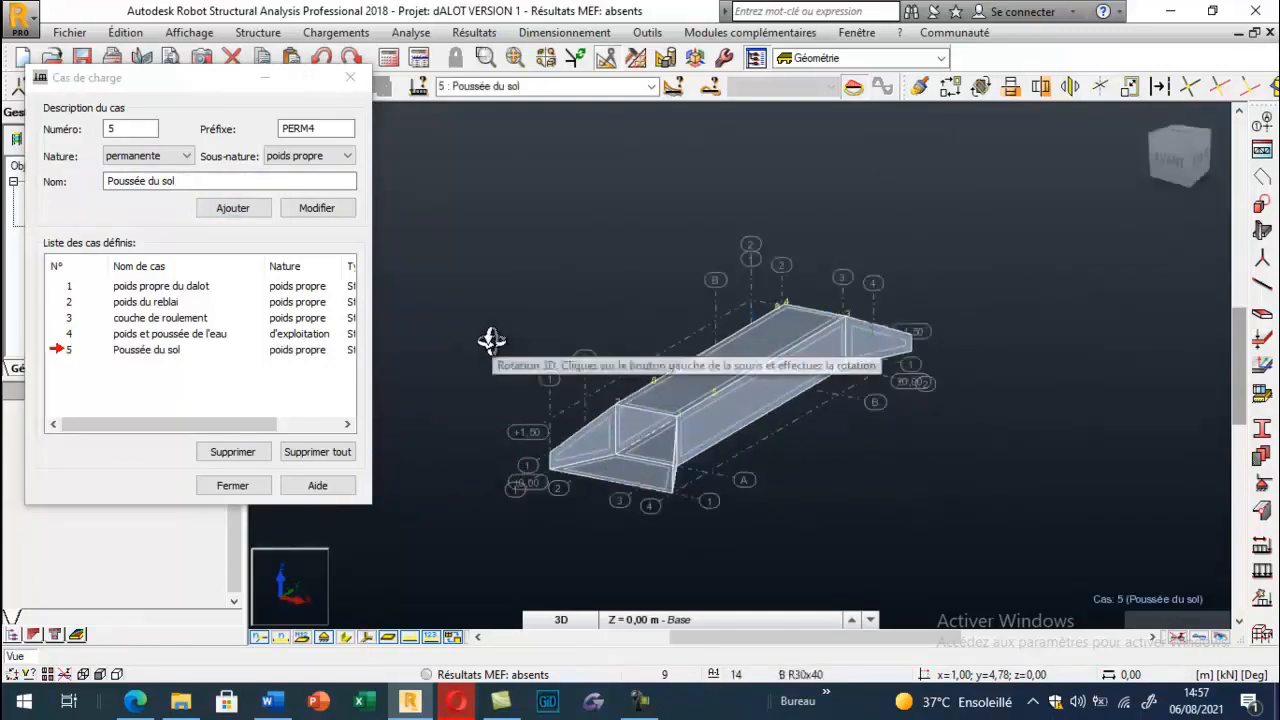
click(1261, 603)
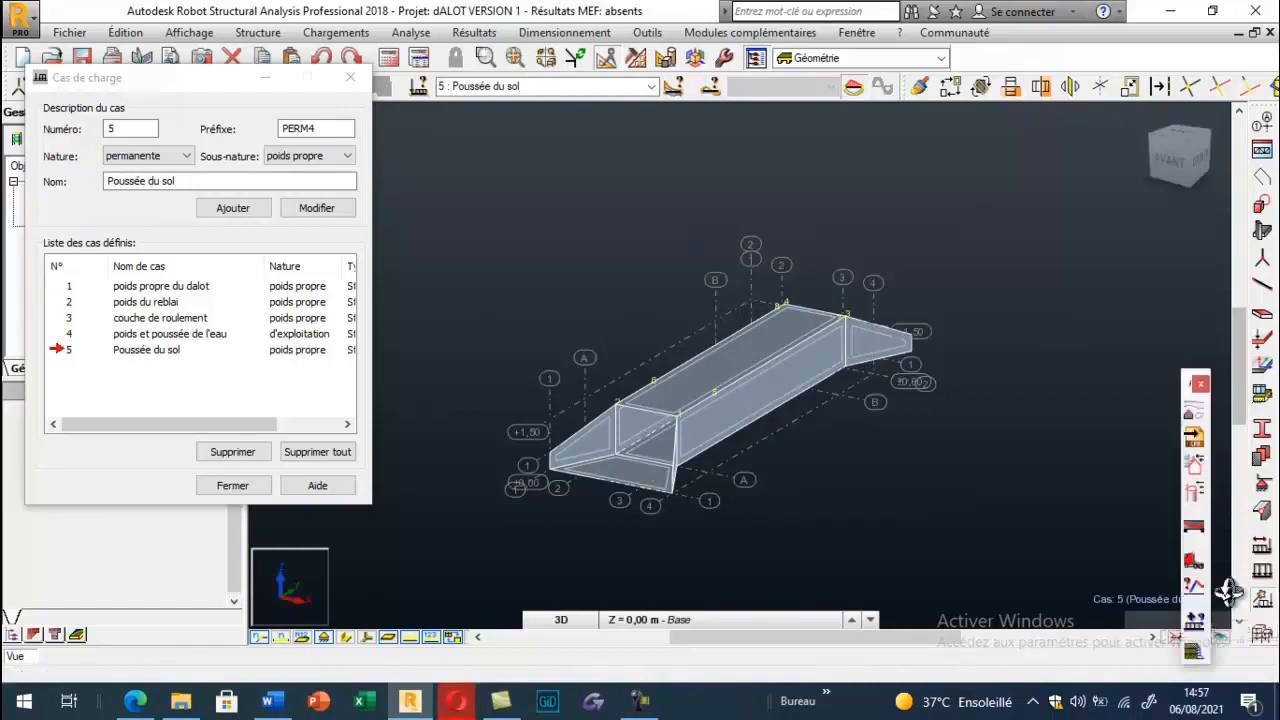
click(1195, 652)
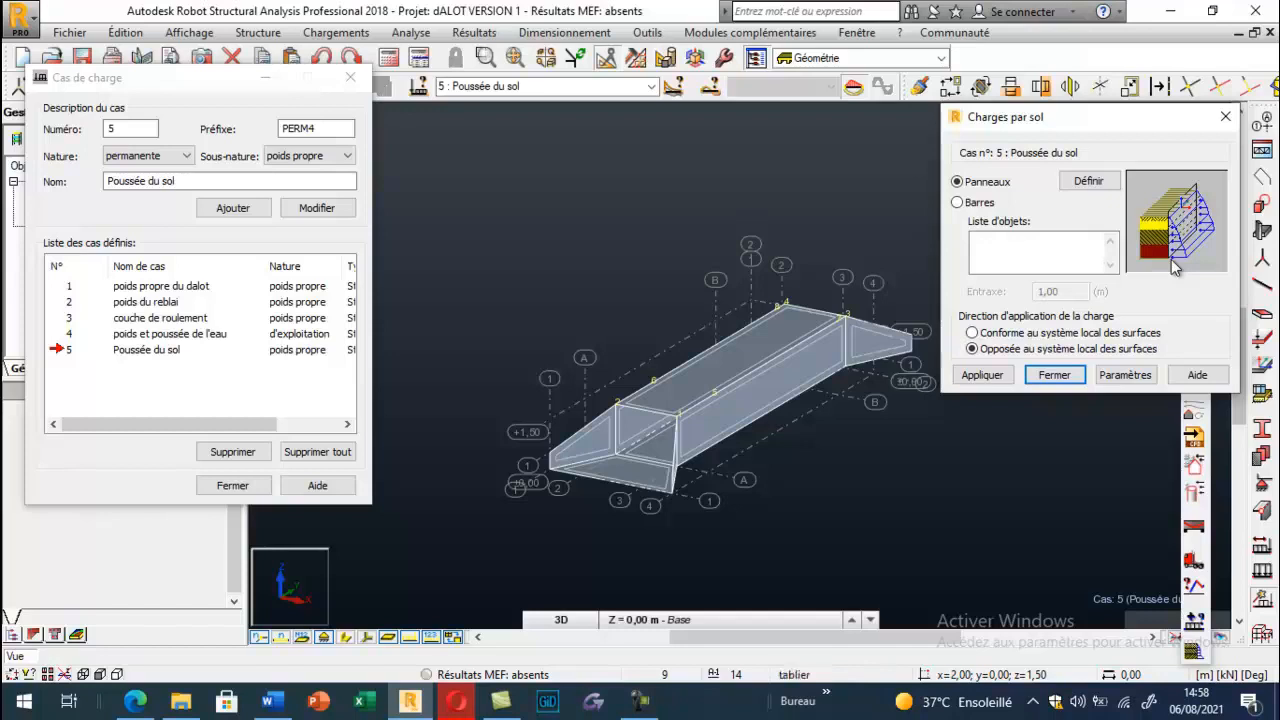
click(366, 638)
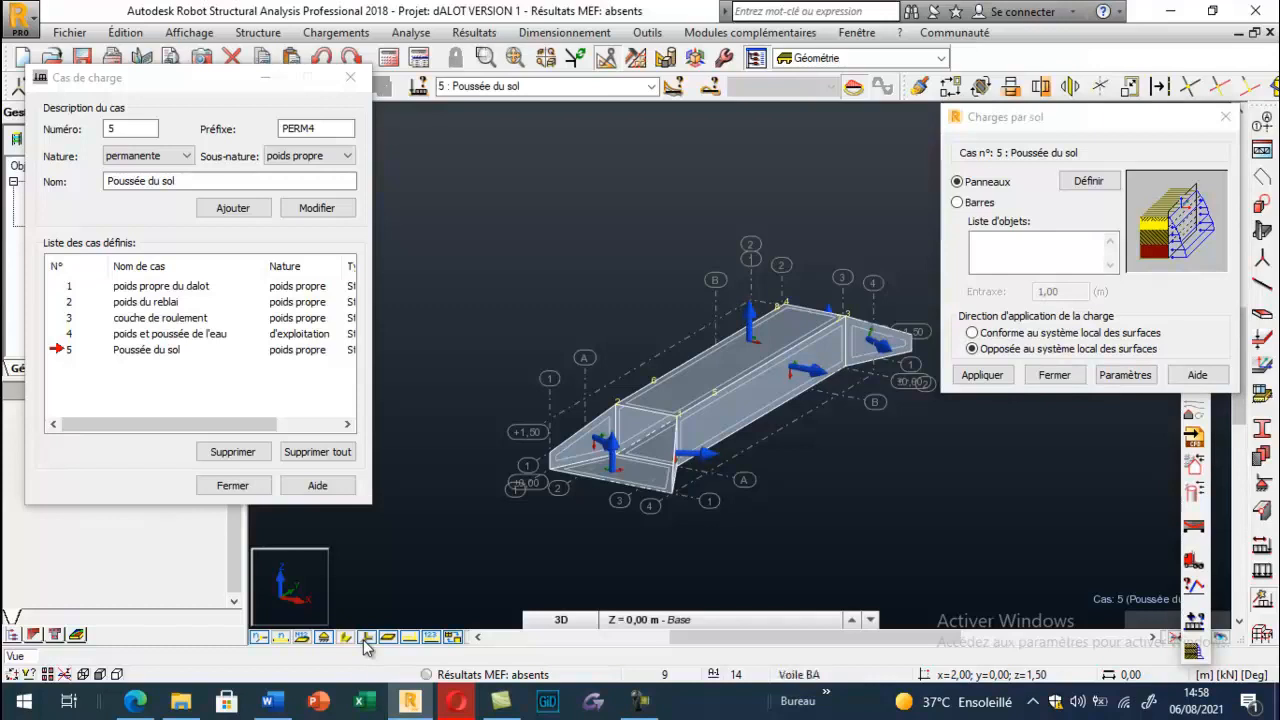
scroll(690, 400, up, 2)
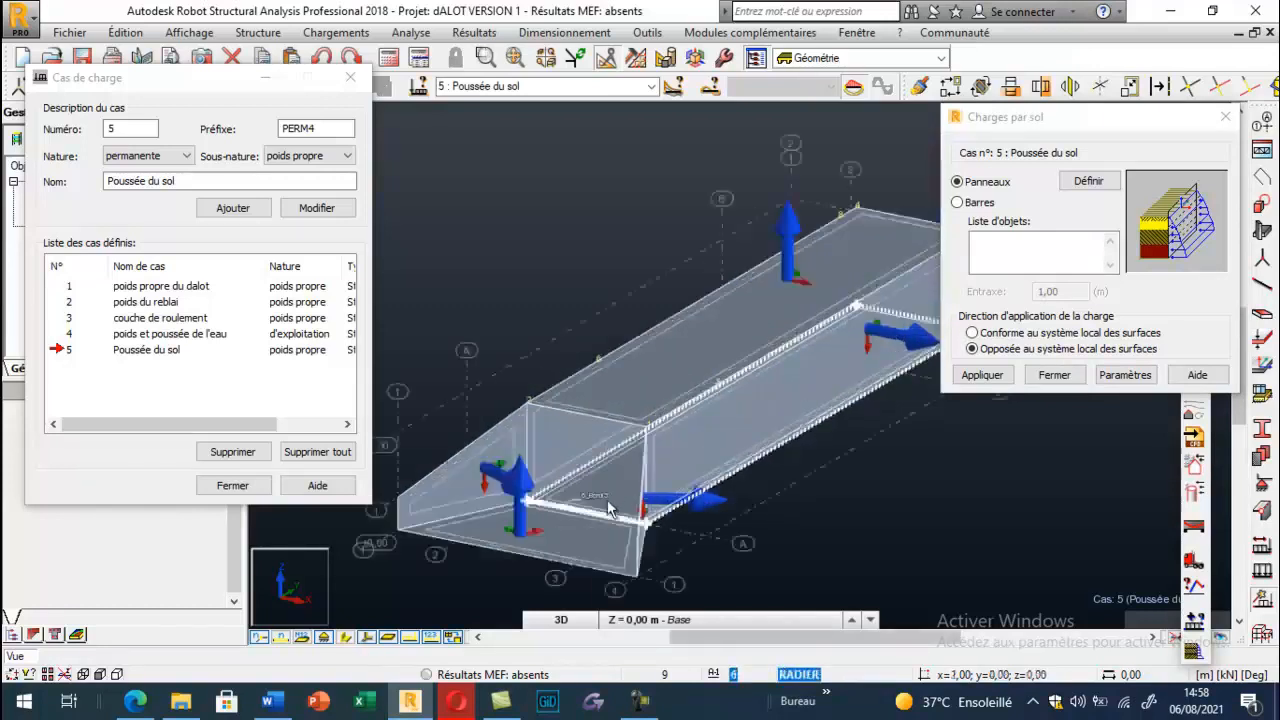
scroll(742, 372, down, 1)
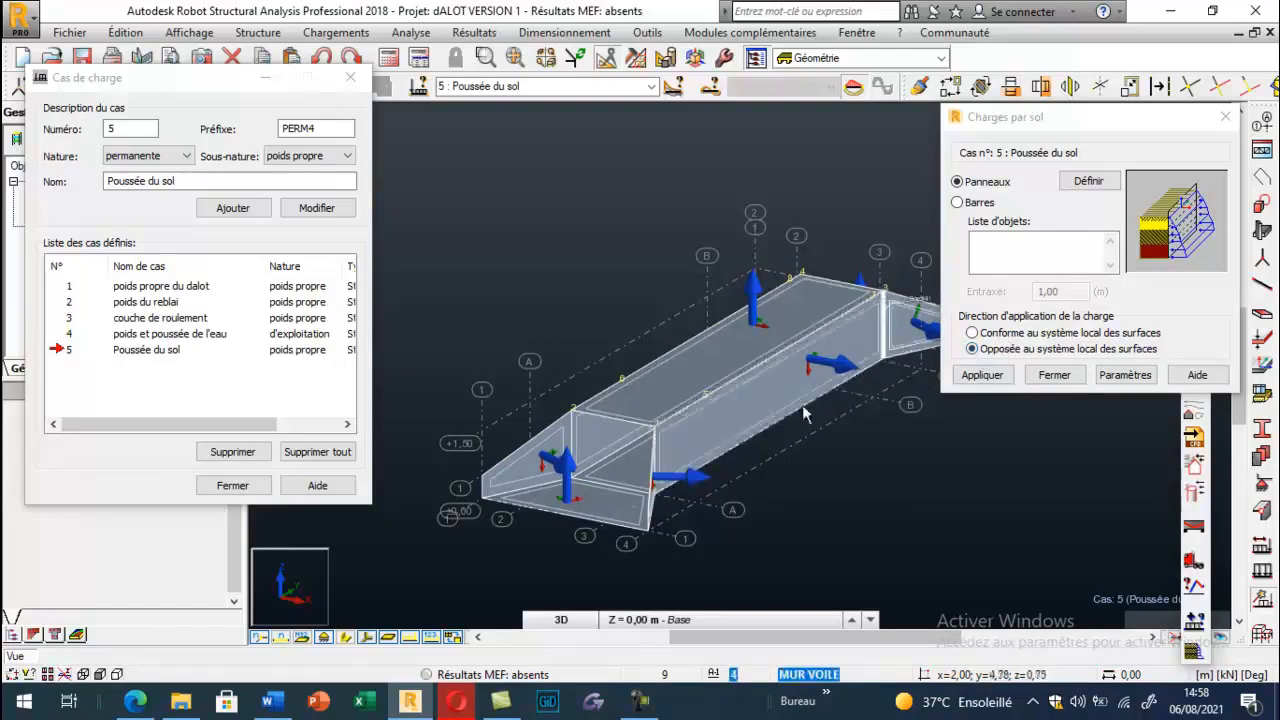
scroll(570, 460, down, 2)
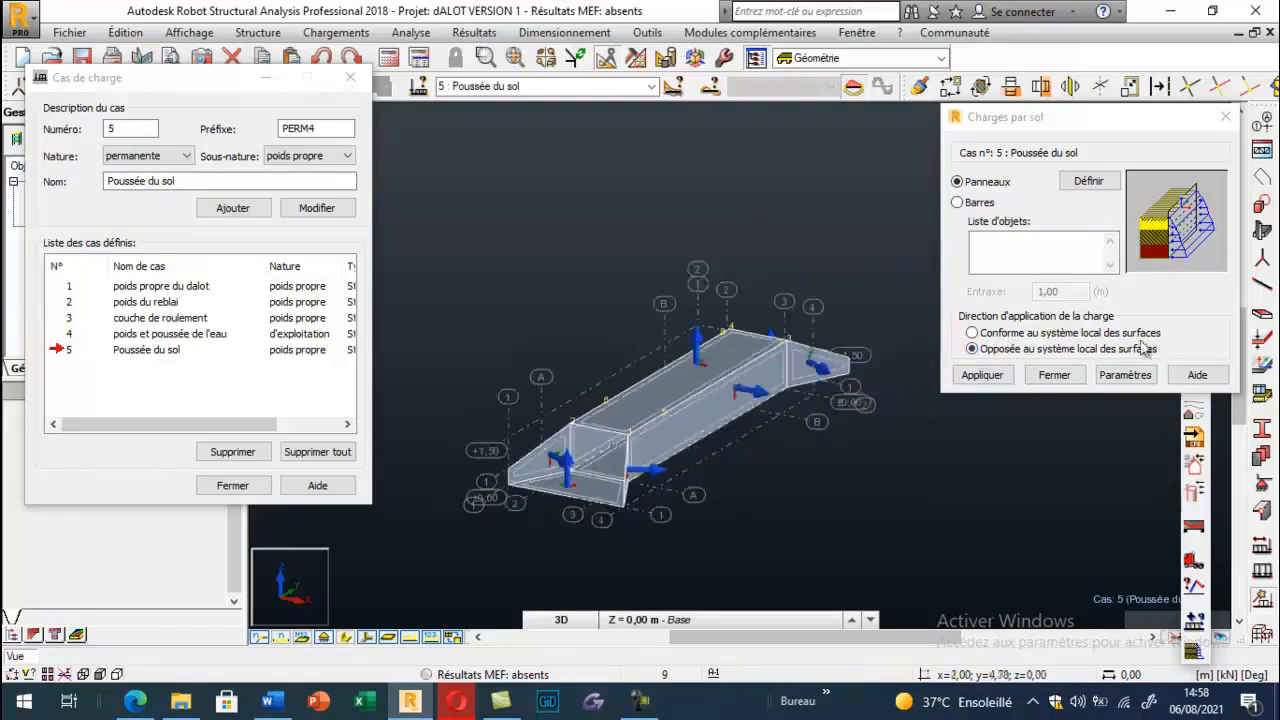
Open the earth pressure parameters and define the first soil layer as Argiles et limons fermes at level 1.5 m
click(1122, 374)
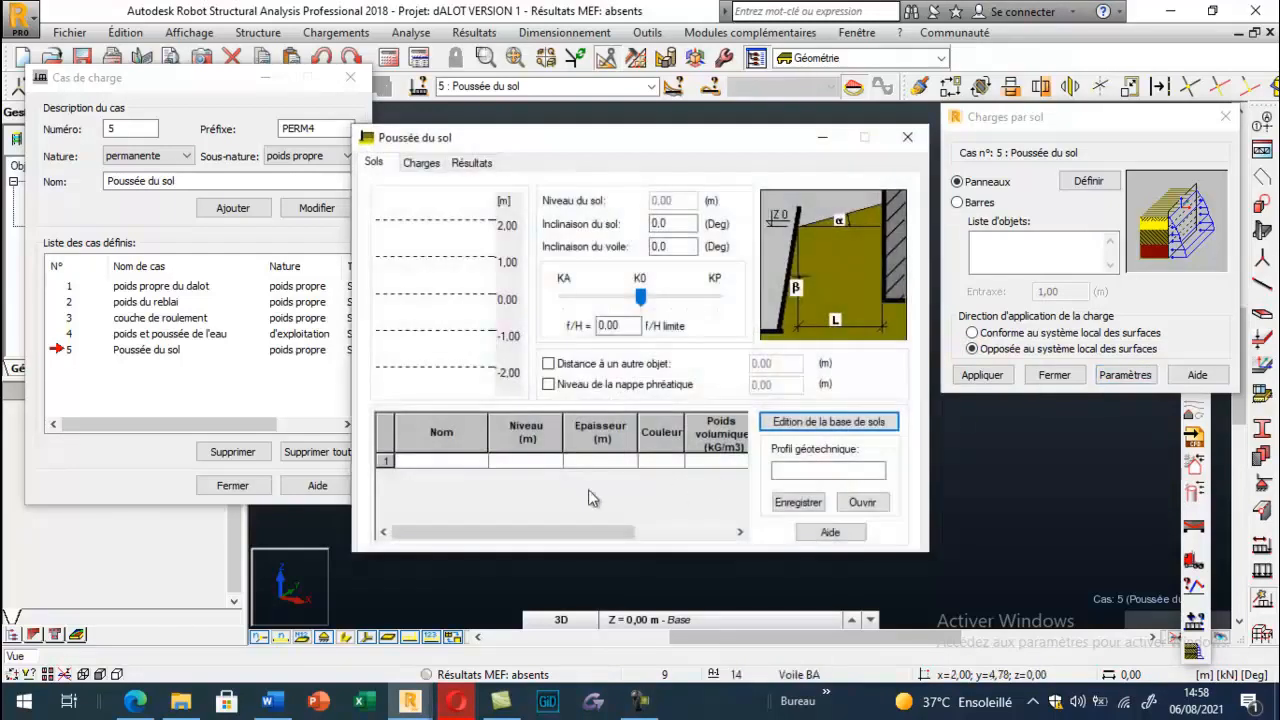
click(456, 462)
click(480, 461)
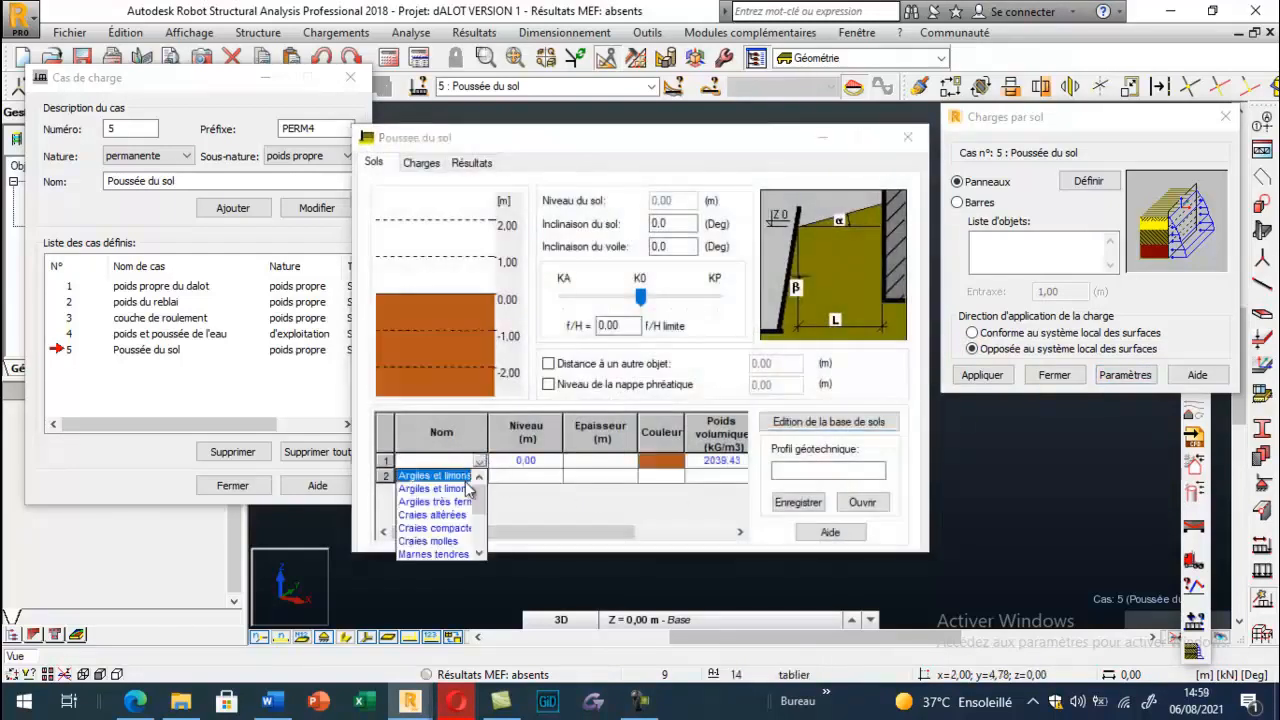
click(460, 483)
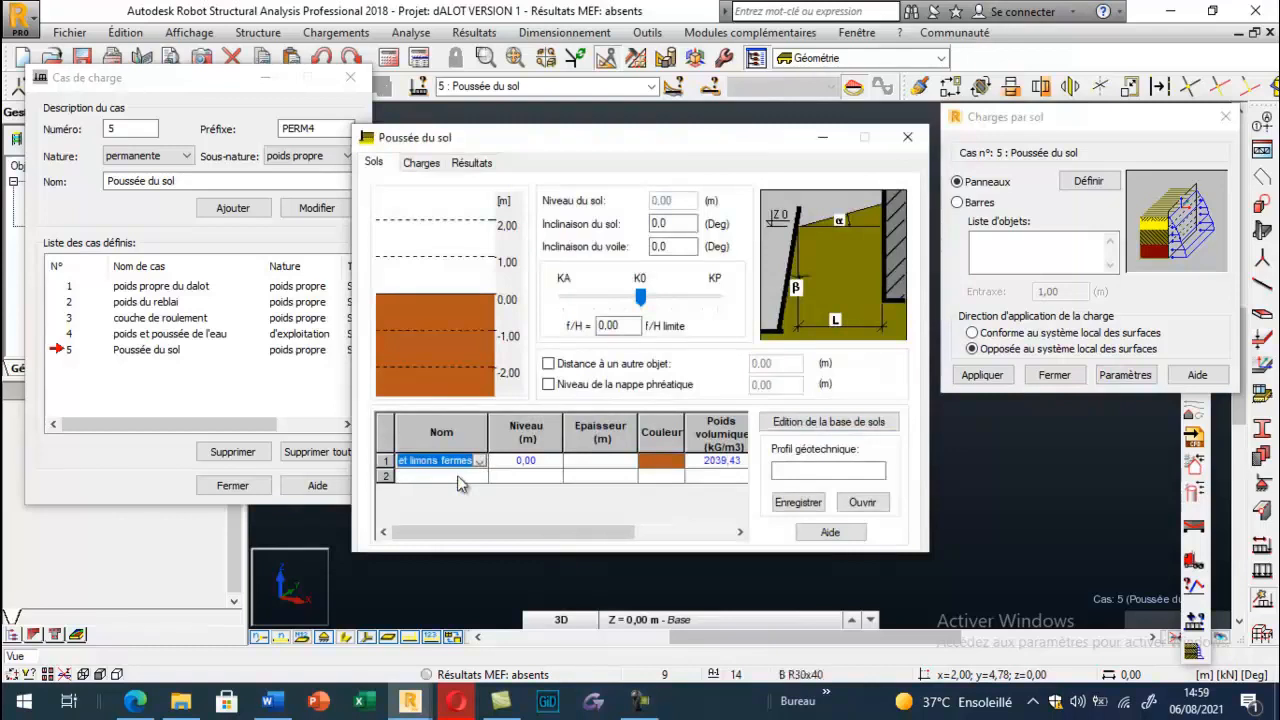
click(533, 461)
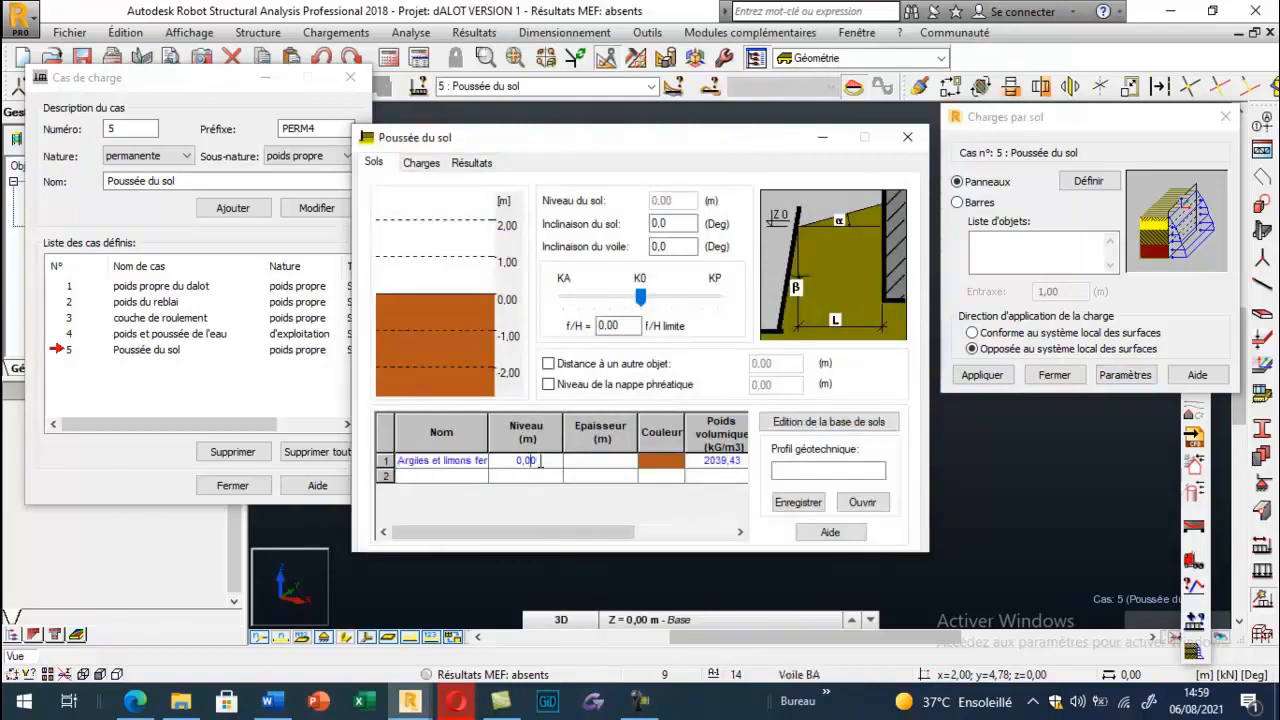
text(1,5)
click(720, 462)
click(650, 461)
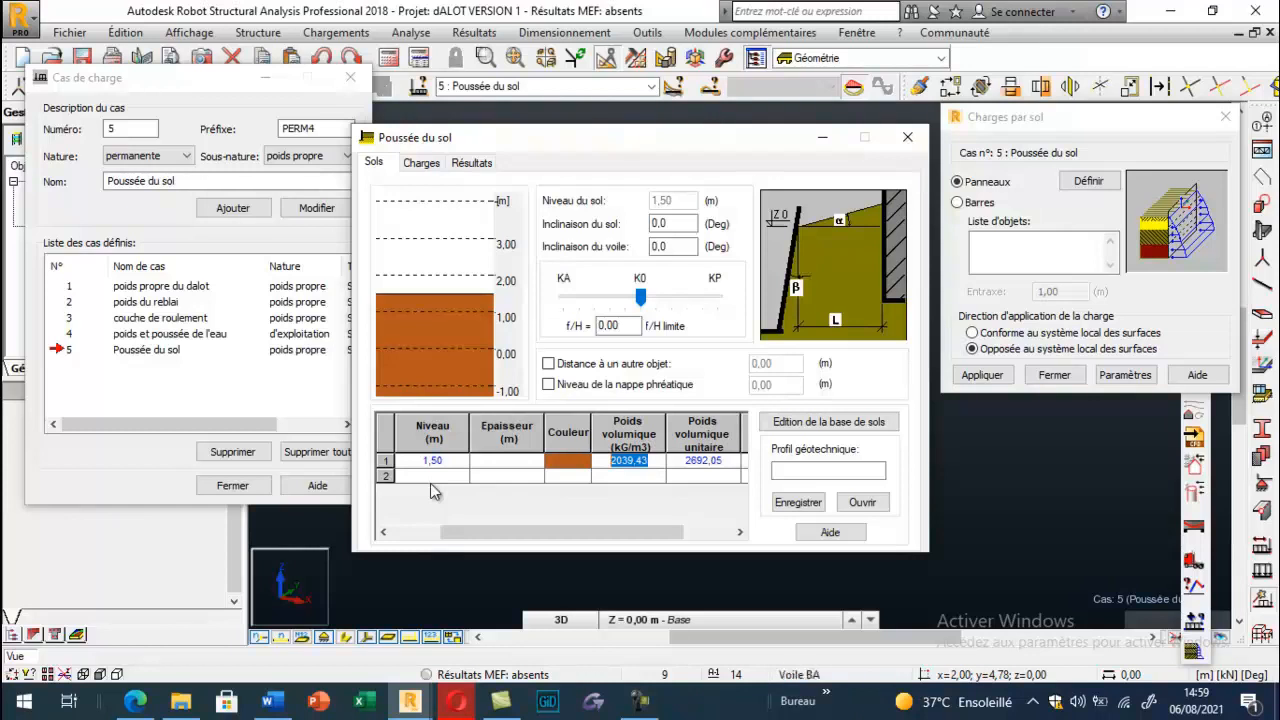
Set the first soil layer's unit weight to 1800 kG/m3 and apply the earth pressure parameters
text(1800)
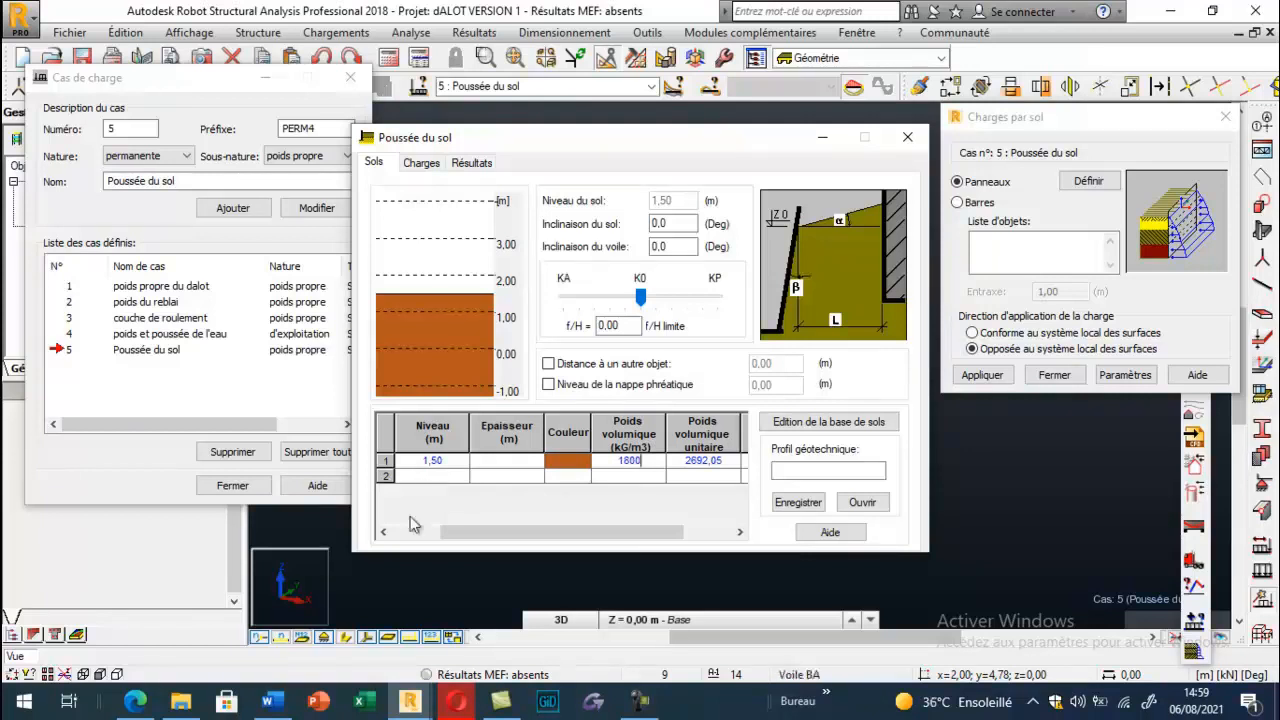
click(418, 164)
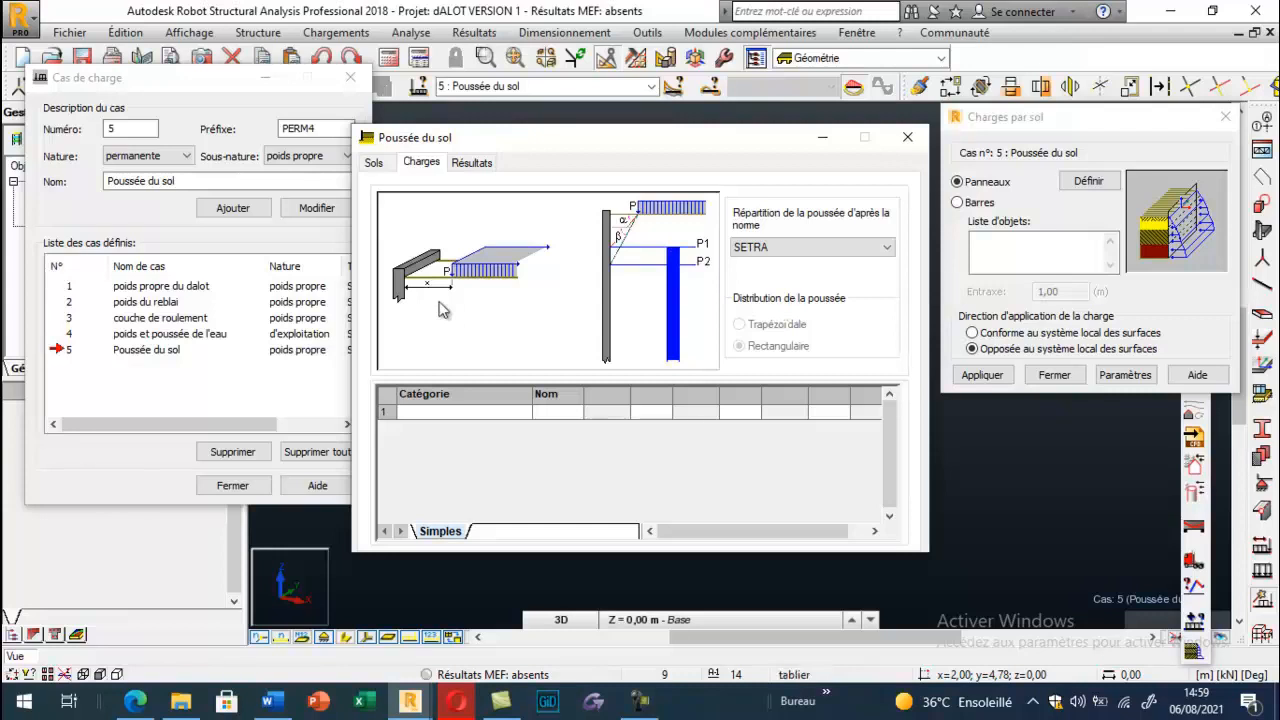
click(470, 164)
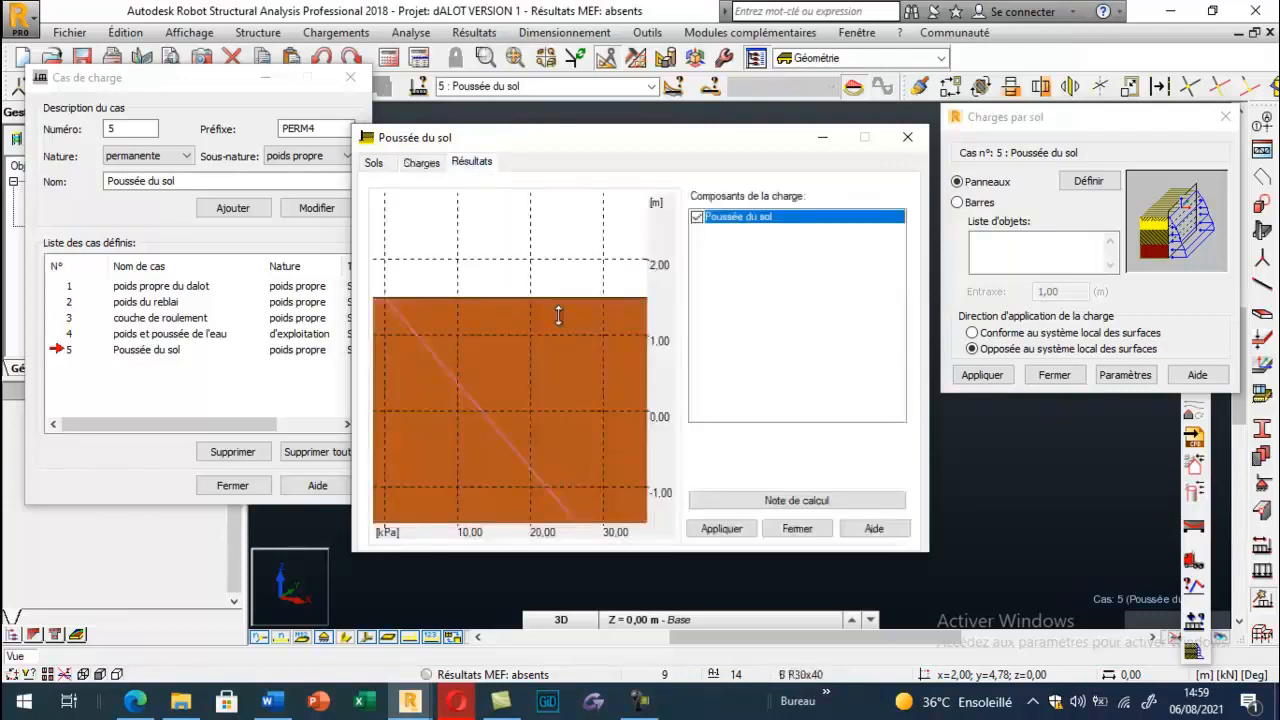
click(722, 530)
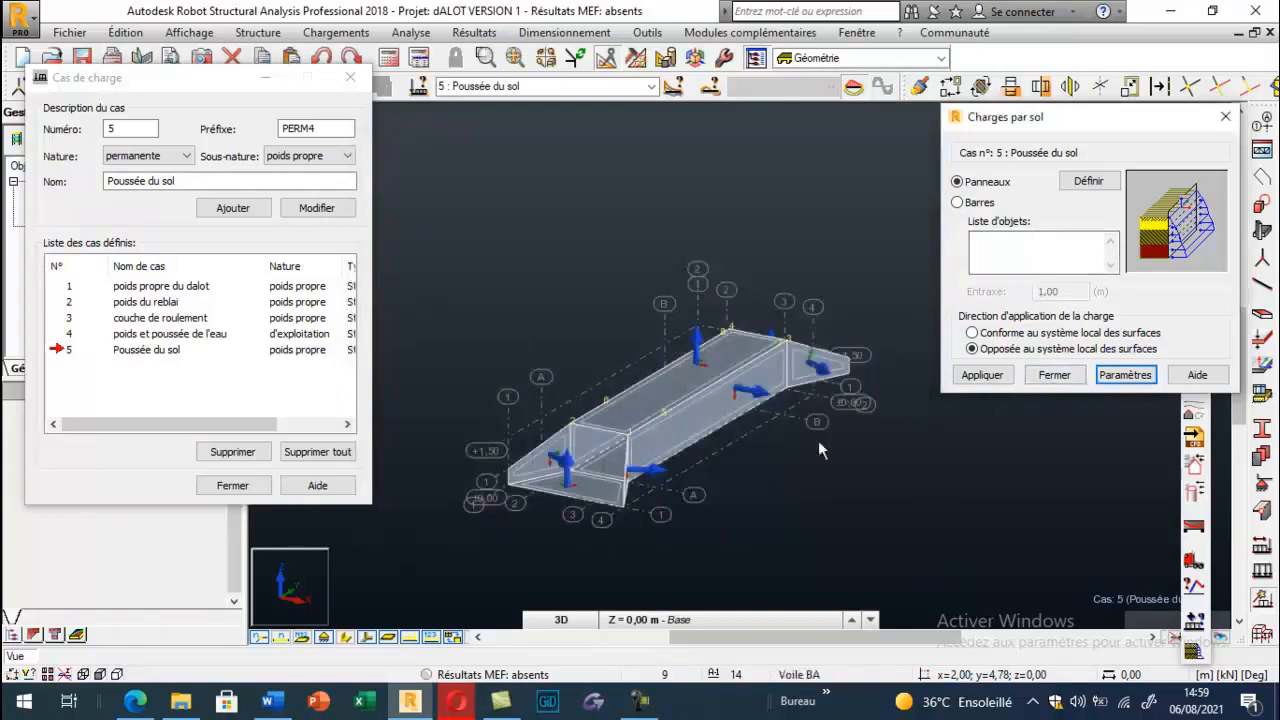
Apply the soil load opposite to the local surface system on panels 4, 7 and 9, one side wall and its two wing walls
click(630, 470)
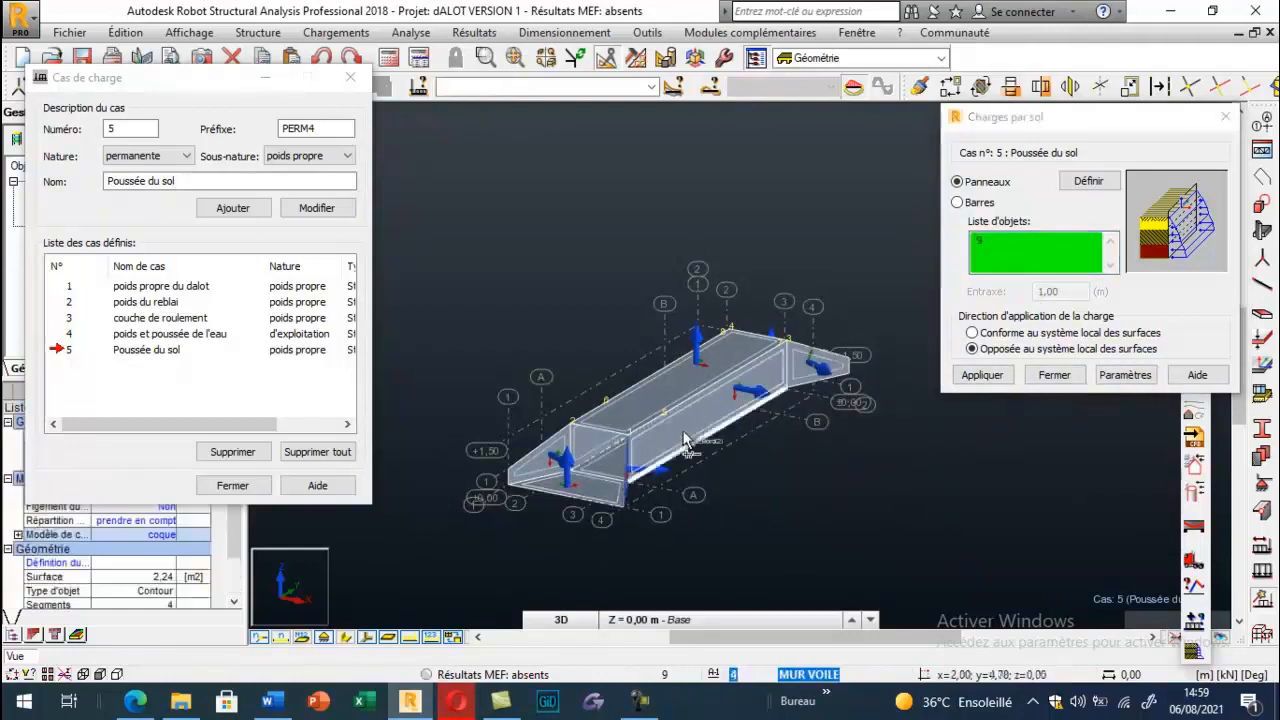
click(795, 367)
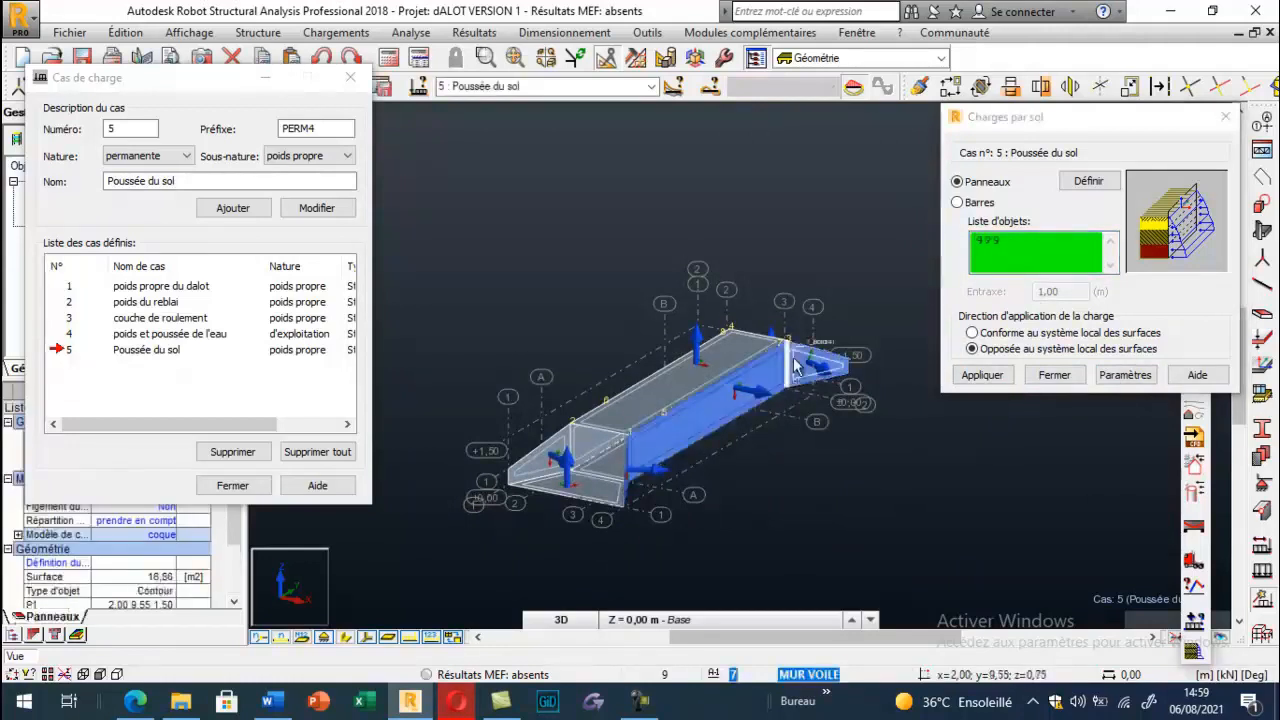
click(982, 375)
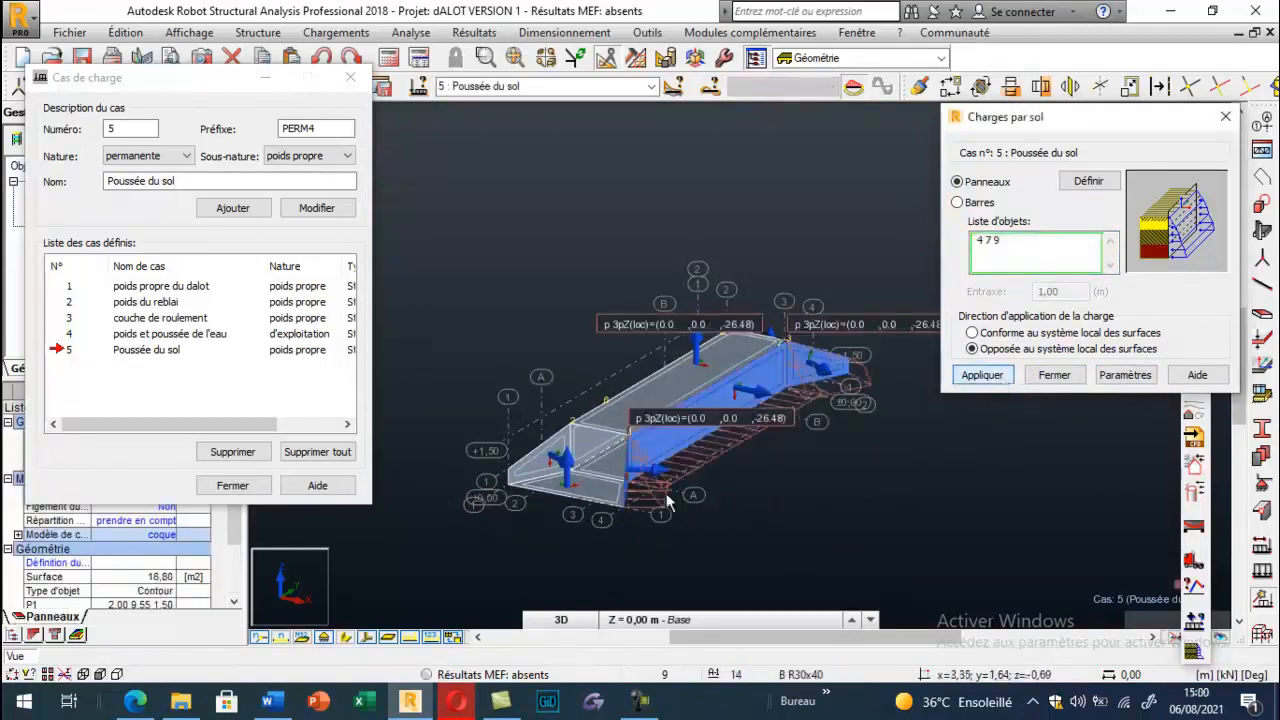
scroll(645, 385, up, 5)
scroll(524, 390, down, 5)
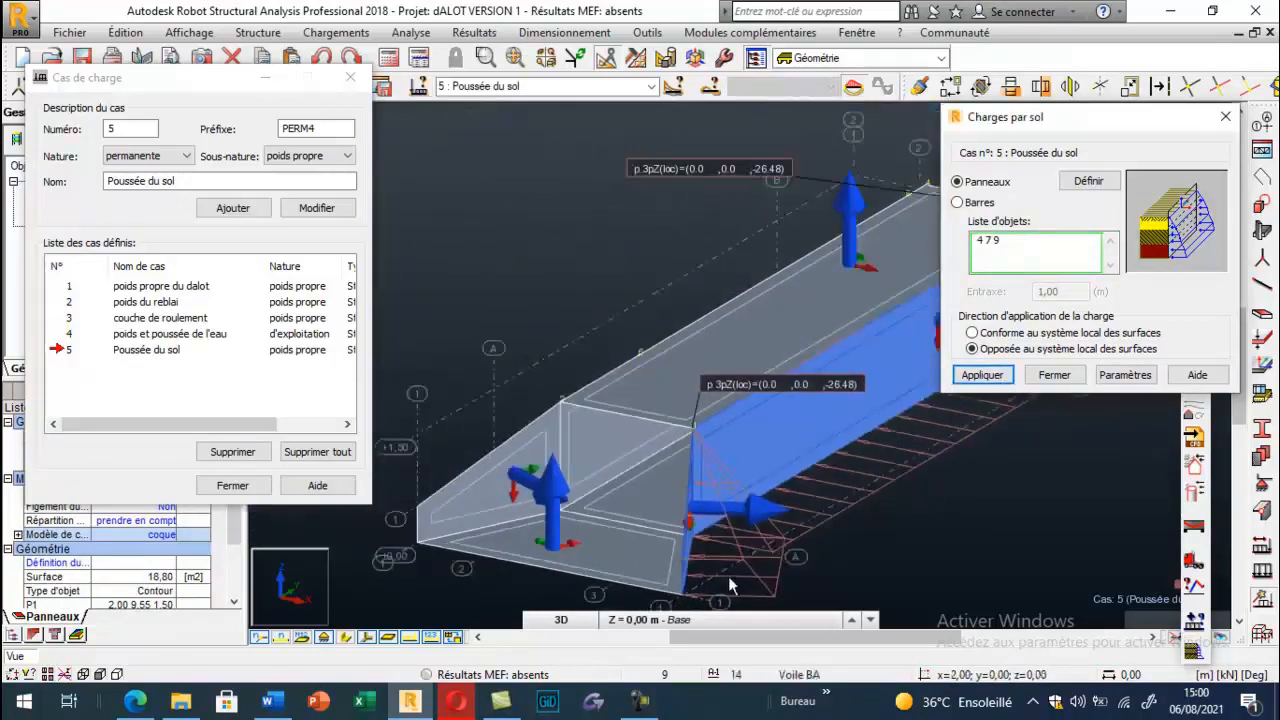
Apply the soil load in line with the local surface system to panels 1, 10 and 11 on the opposite side, and close the load definition
right_click(378, 162)
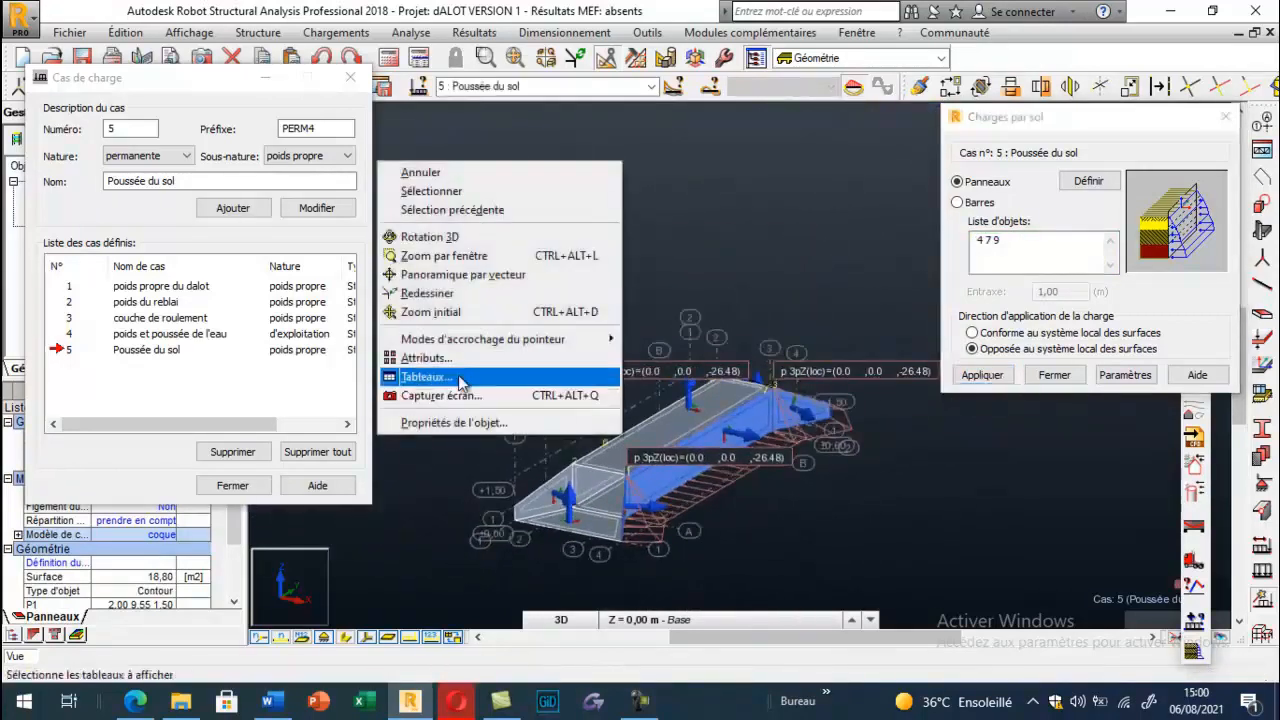
click(440, 237)
drag(565, 453, 663, 457)
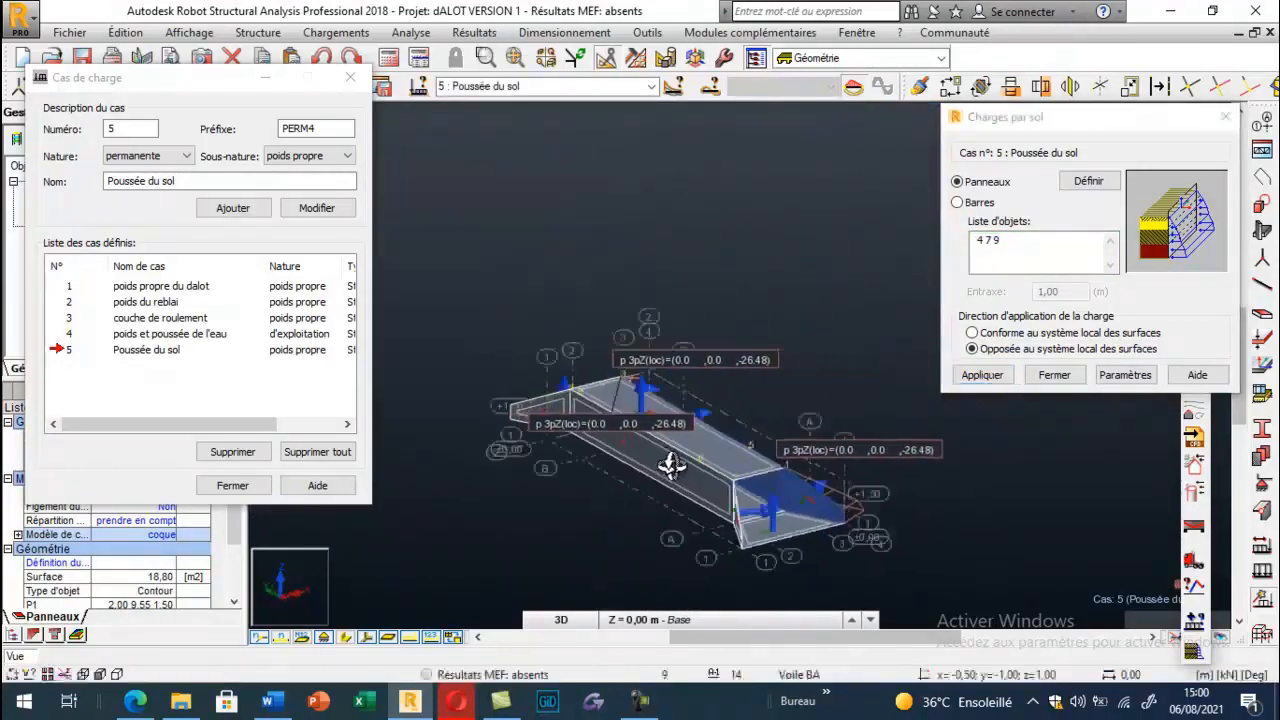
scroll(680, 475, up, 5)
scroll(674, 429, down, 3)
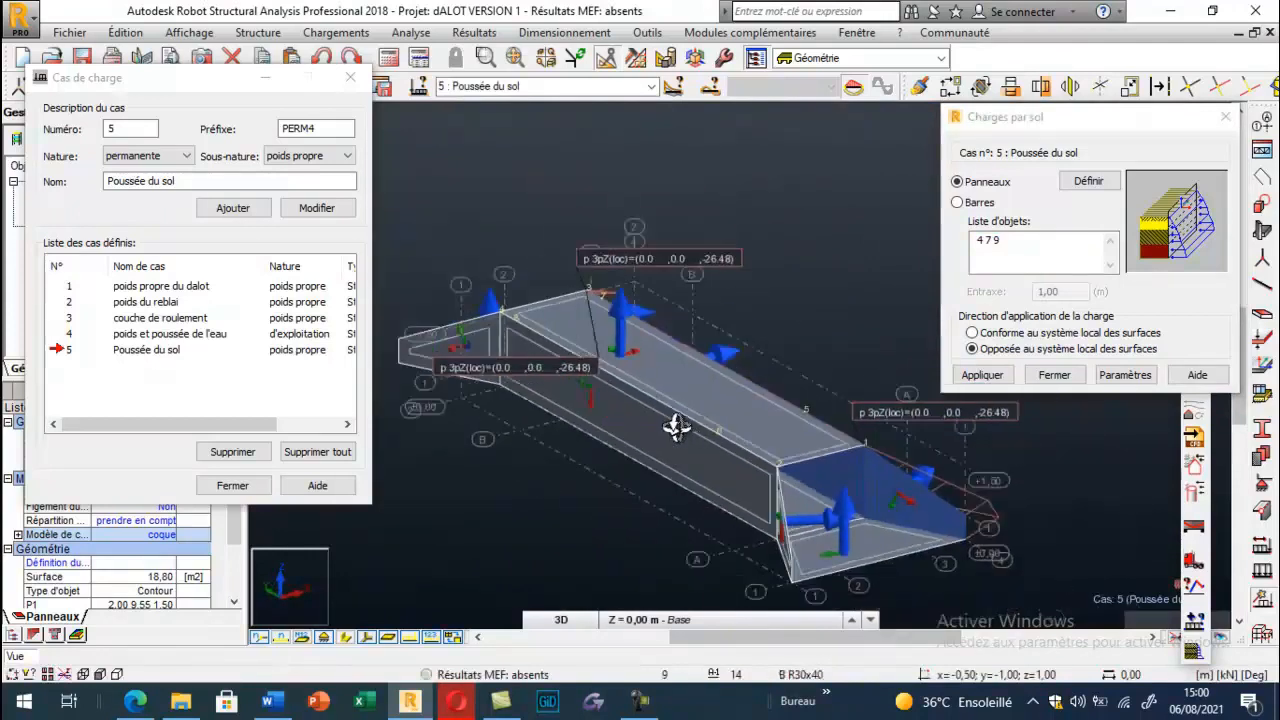
click(971, 332)
click(1000, 246)
click(782, 530)
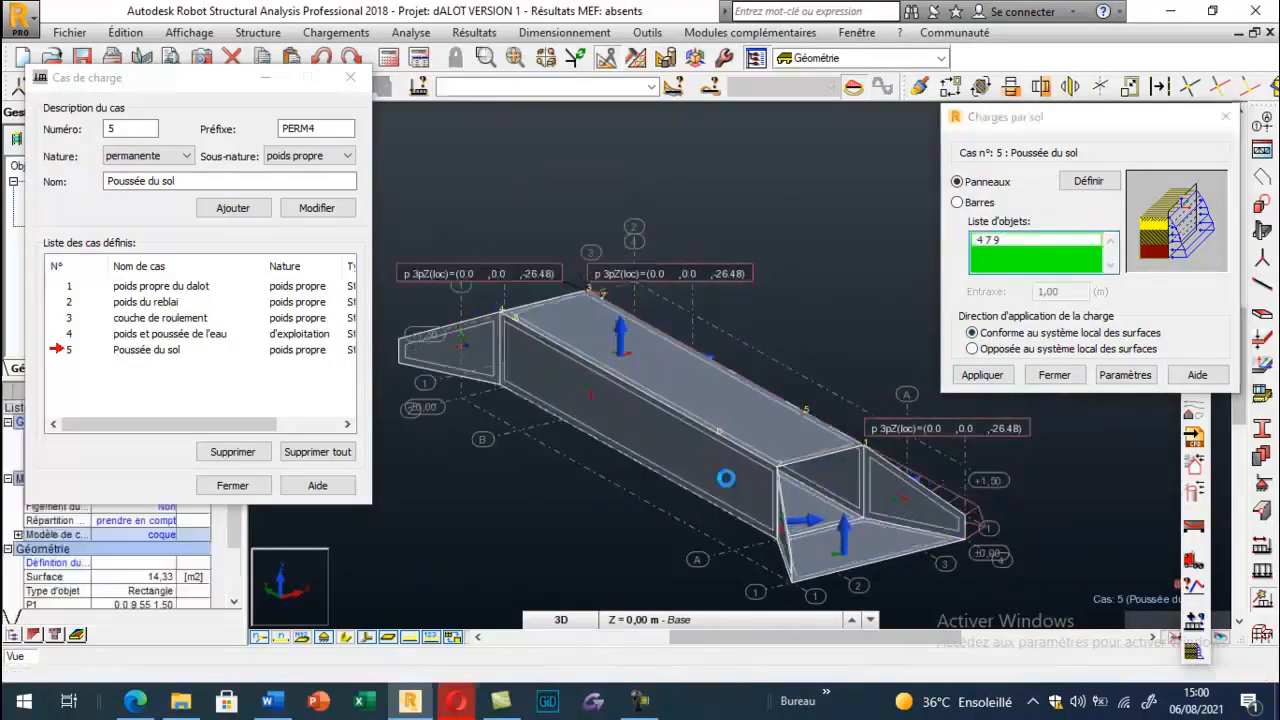
ctrl+click(782, 531)
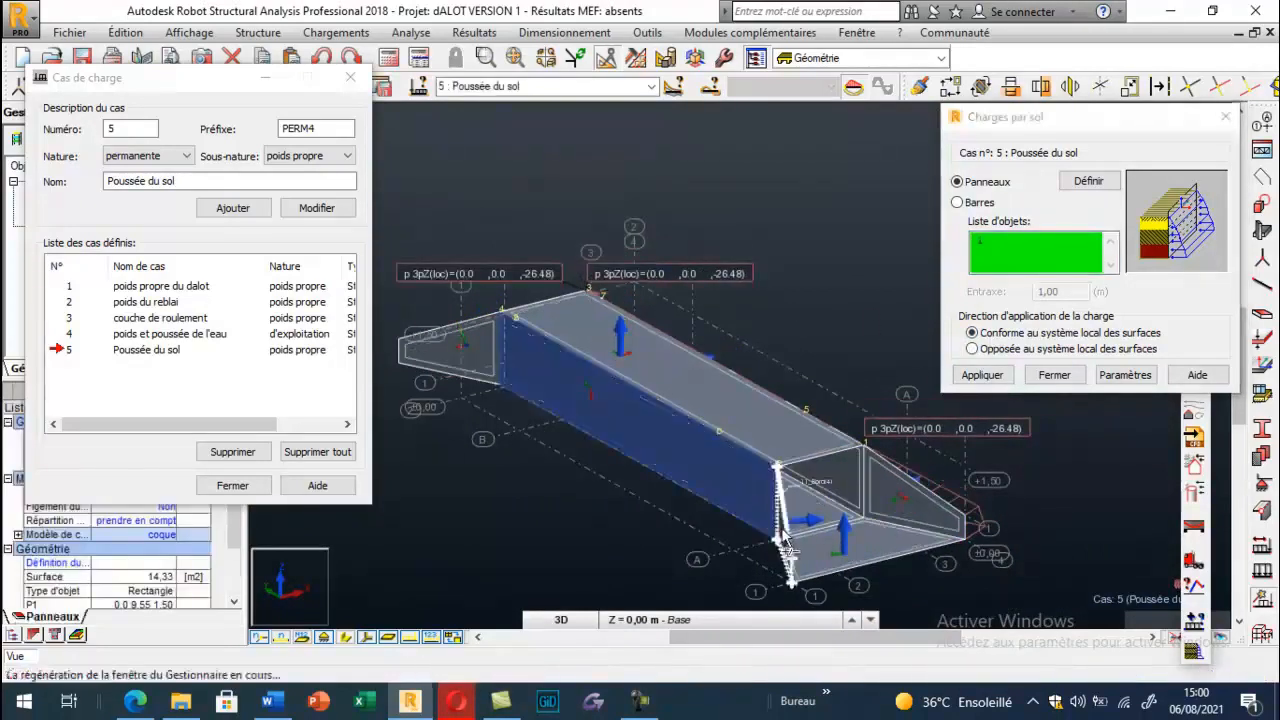
ctrl+click(467, 339)
click(982, 375)
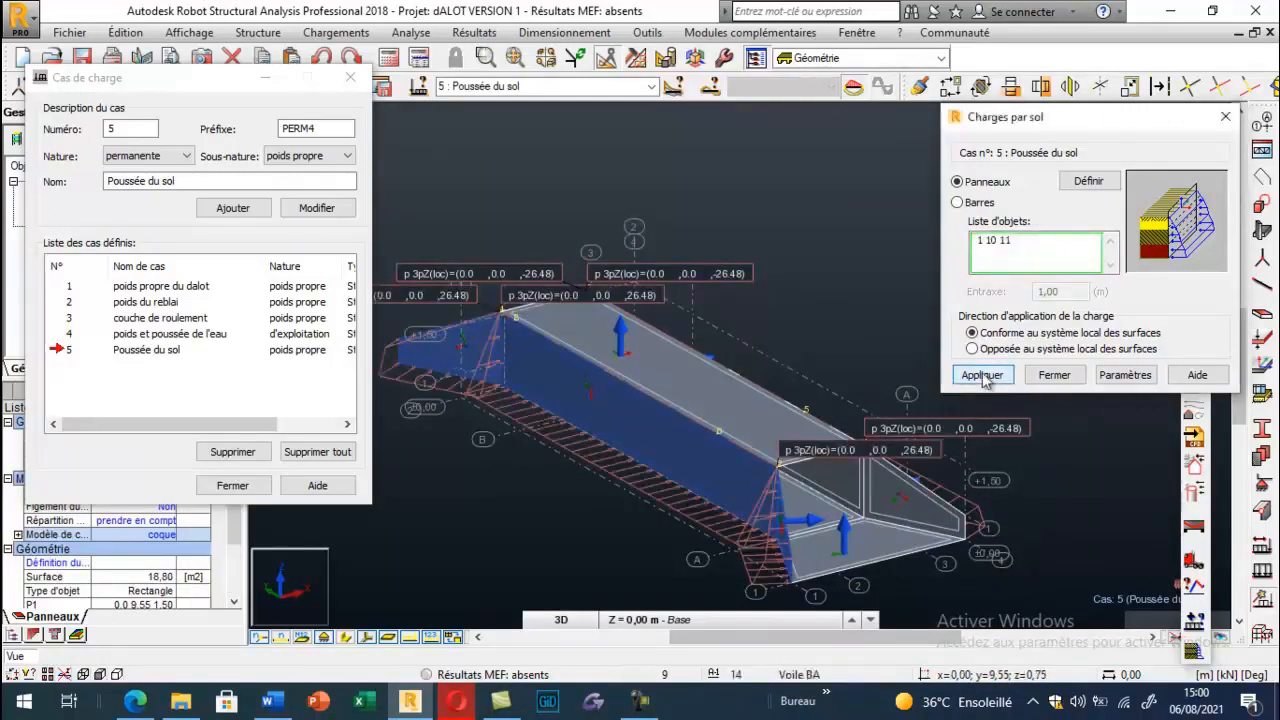
click(1054, 375)
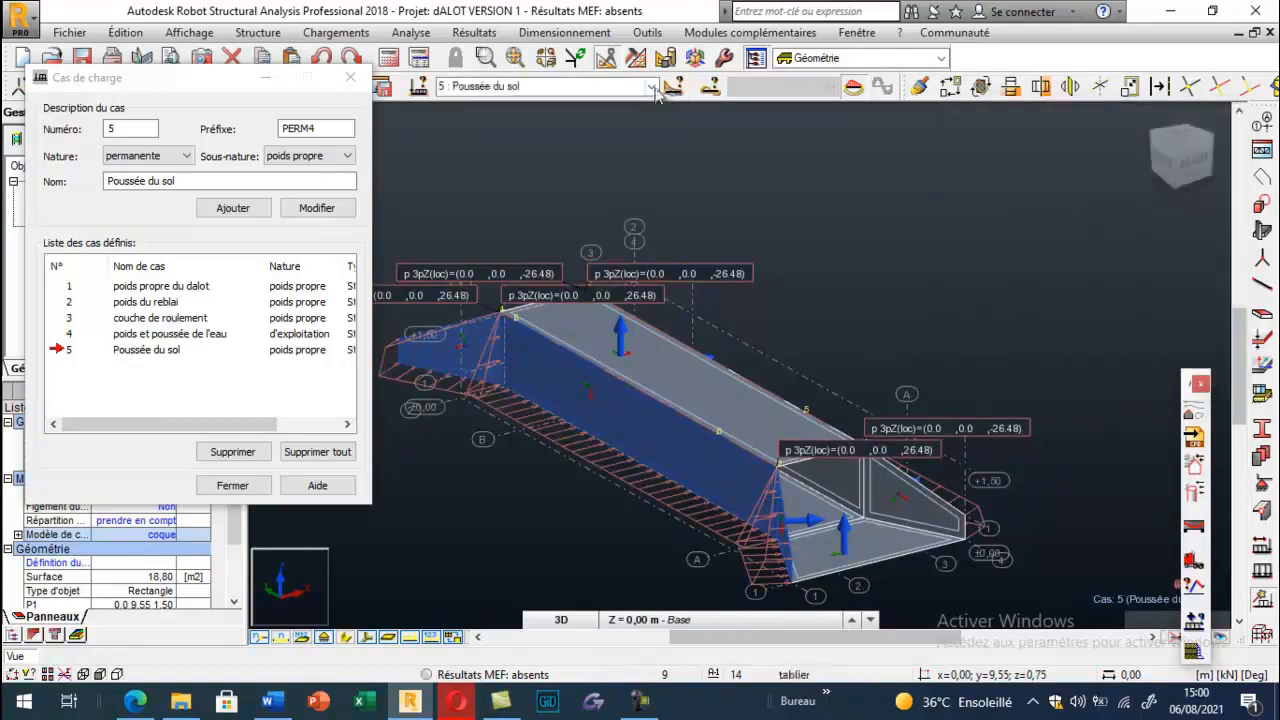
Review the earth pressure loads on both sides of the culvert and its wing walls
right_click(786, 223)
click(754, 300)
drag(754, 304, 707, 387)
mouse_move(809, 556)
mouse_down()
mouse_move(799, 543)
mouse_move(825, 519)
mouse_move(849, 511)
mouse_move(854, 522)
mouse_move(825, 553)
mouse_move(766, 343)
mouse_move(694, 500)
mouse_move(778, 505)
mouse_up()
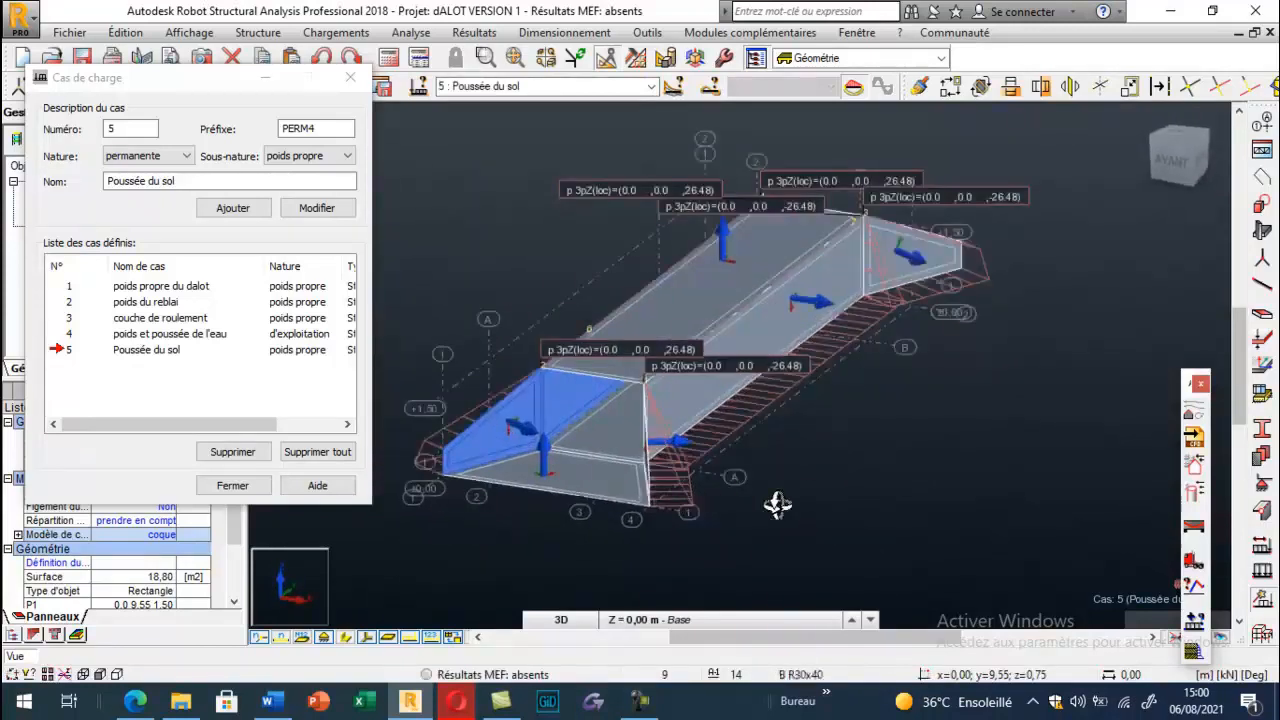
key(Escape)
key(Escape)
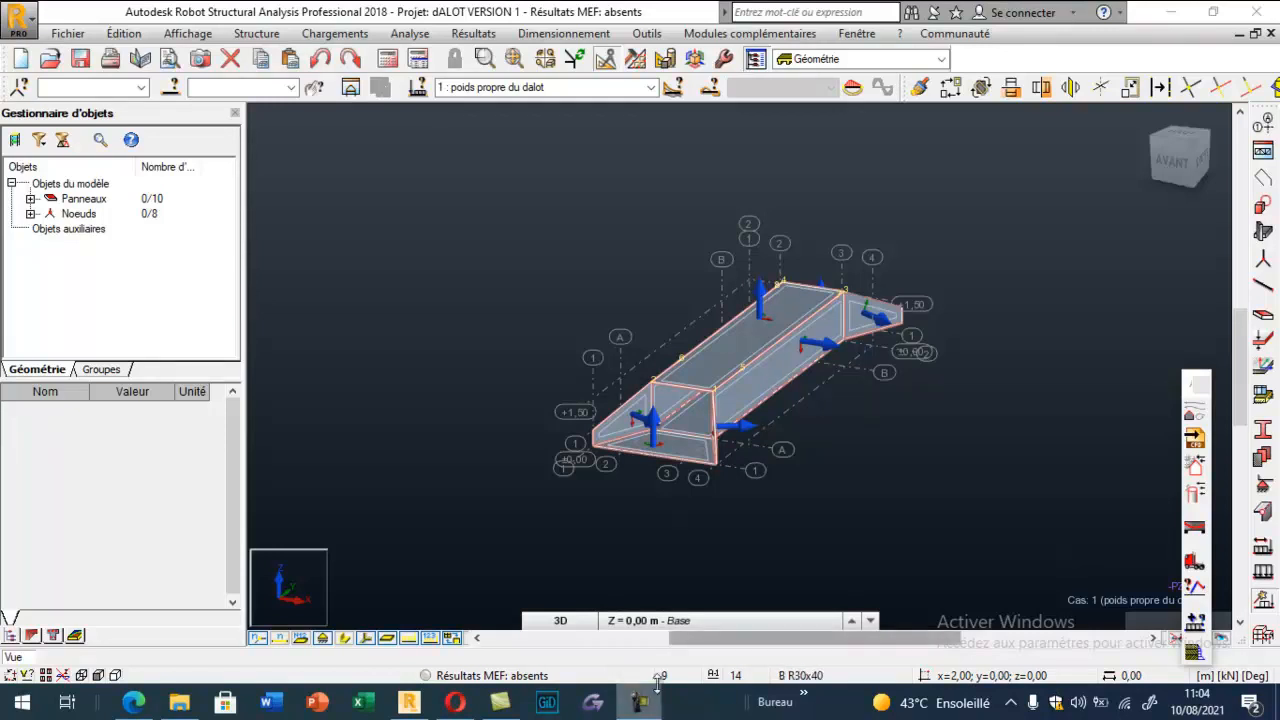
Switch to the bridge course PDF in the browser and examine the load system A section, including the AL formulas and a1 coefficient table
click(131, 703)
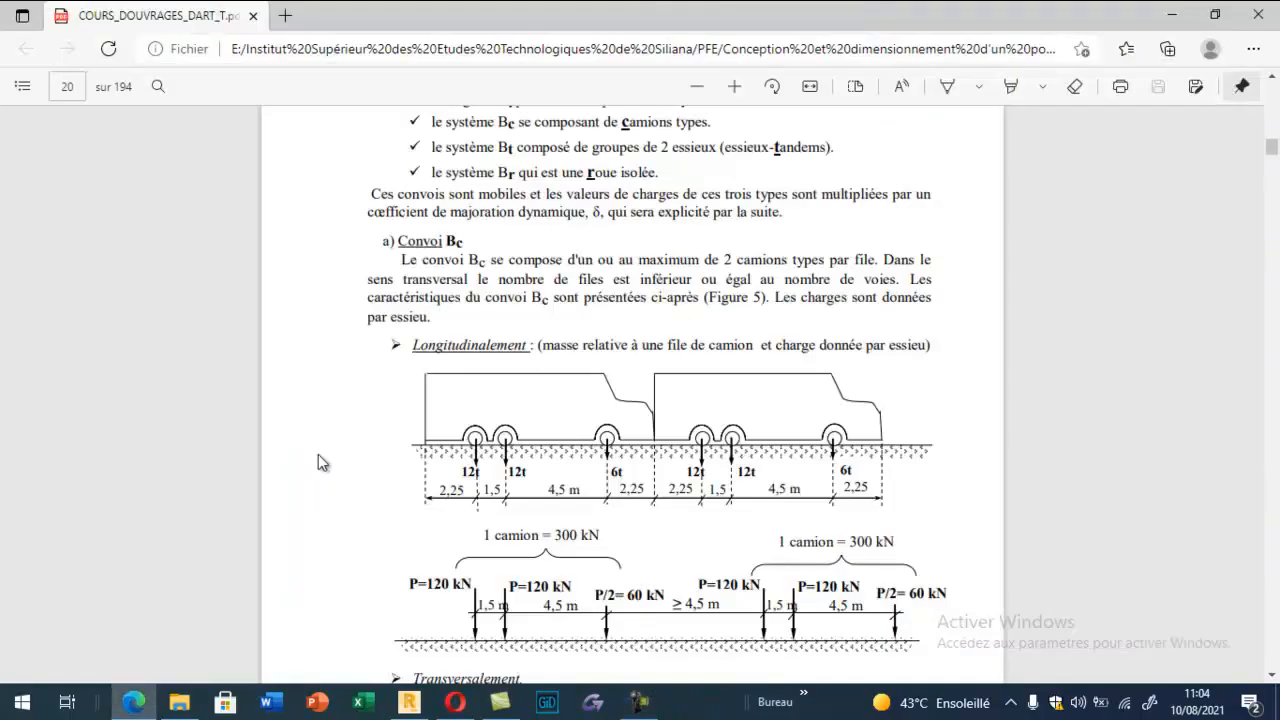
scroll(322, 462, up, 7)
scroll(330, 458, up, 20)
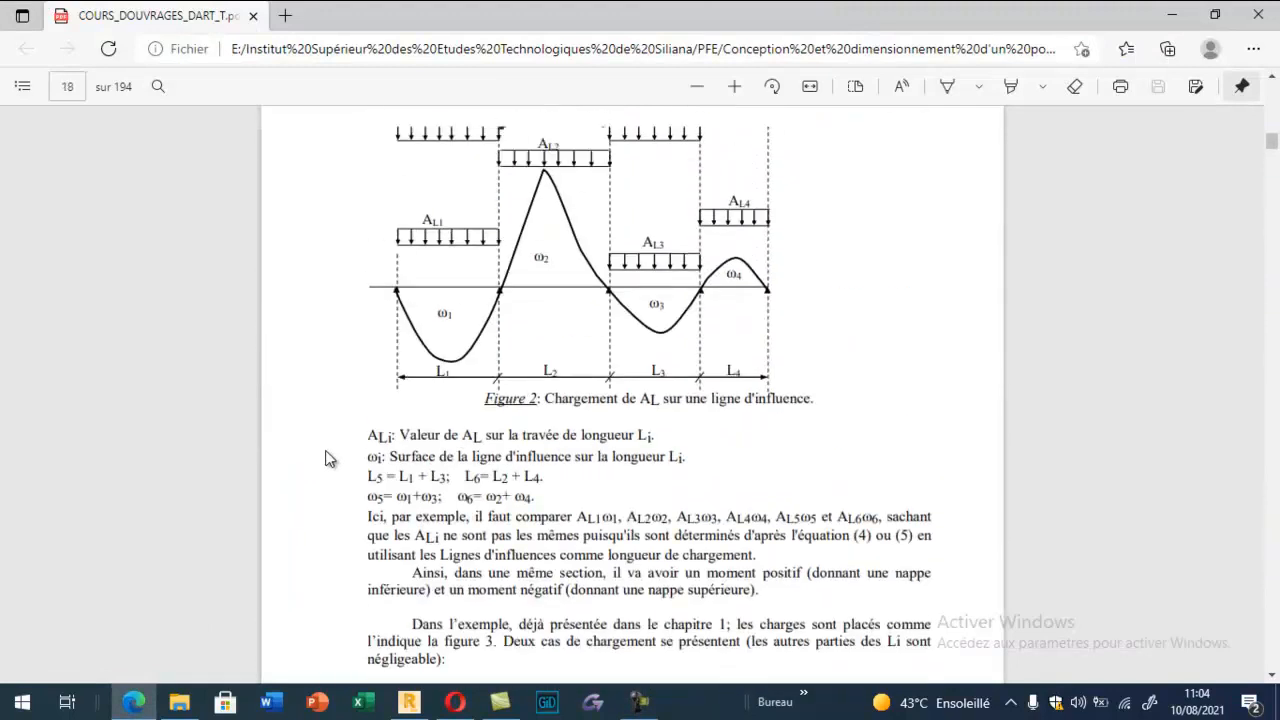
scroll(419, 426, up, 8)
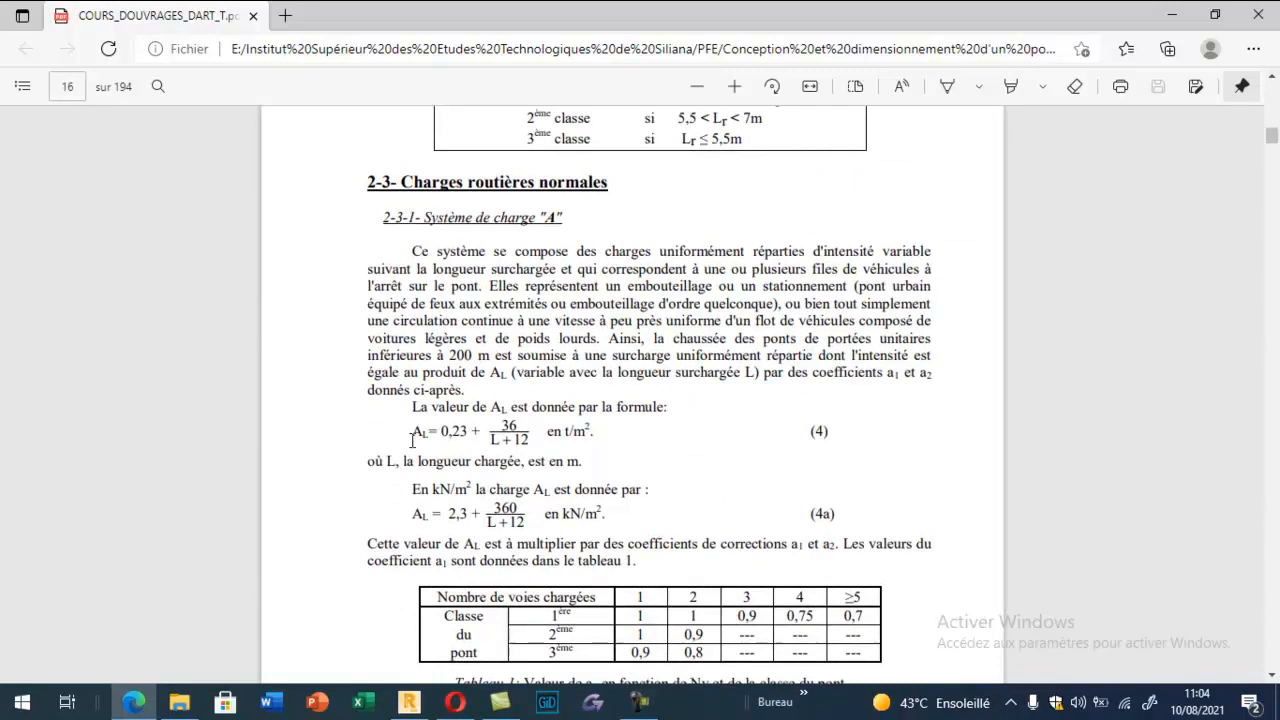
scroll(412, 438, down, 3)
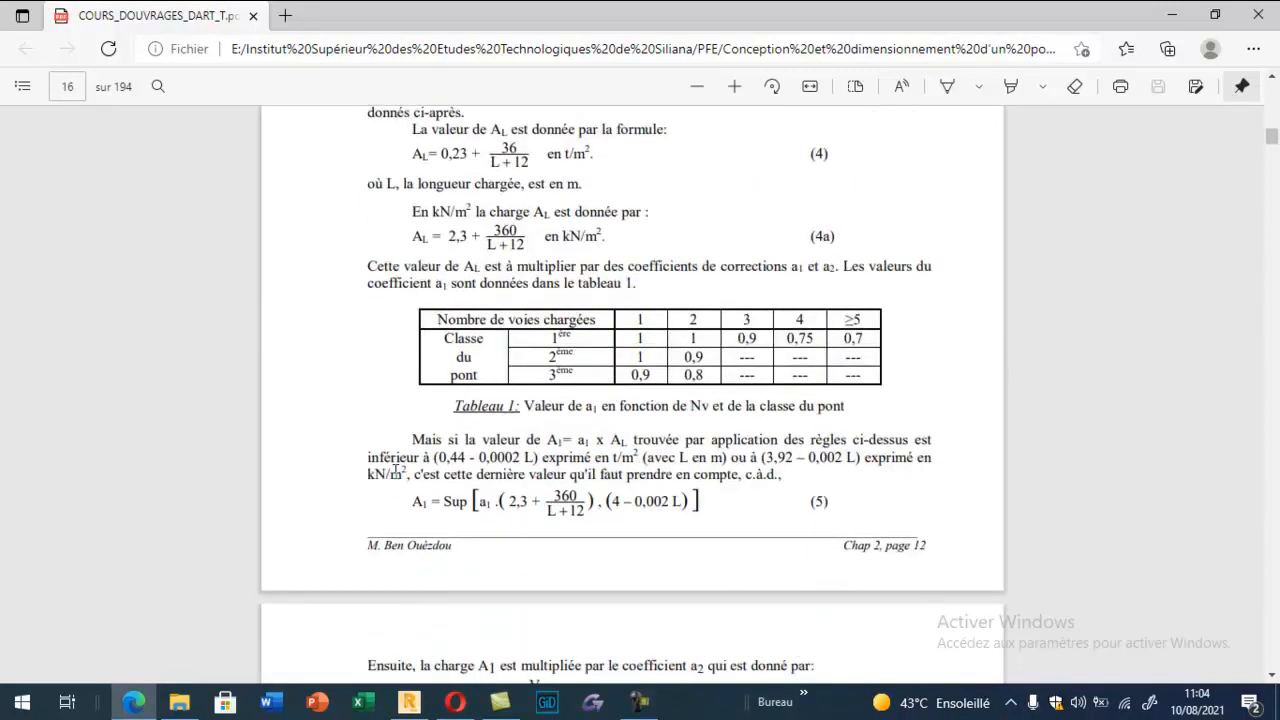
scroll(396, 470, up, 2)
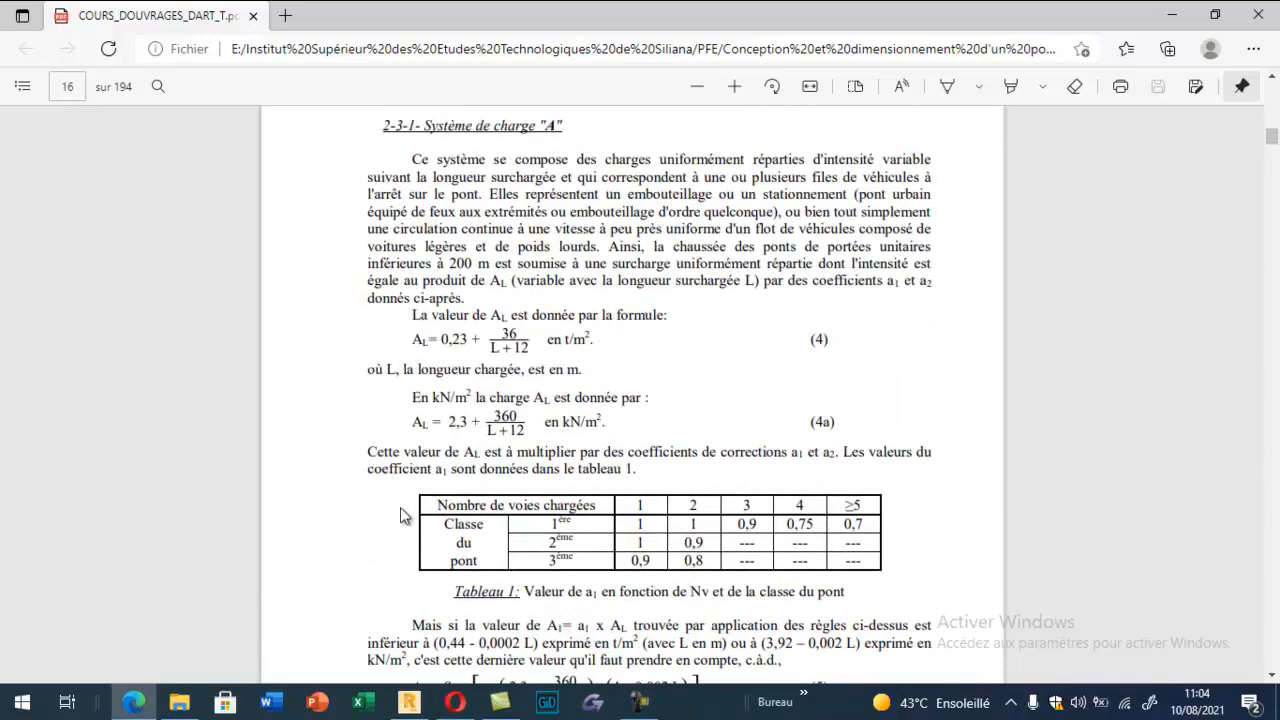
scroll(400, 508, down, 2)
scroll(400, 510, up, 4)
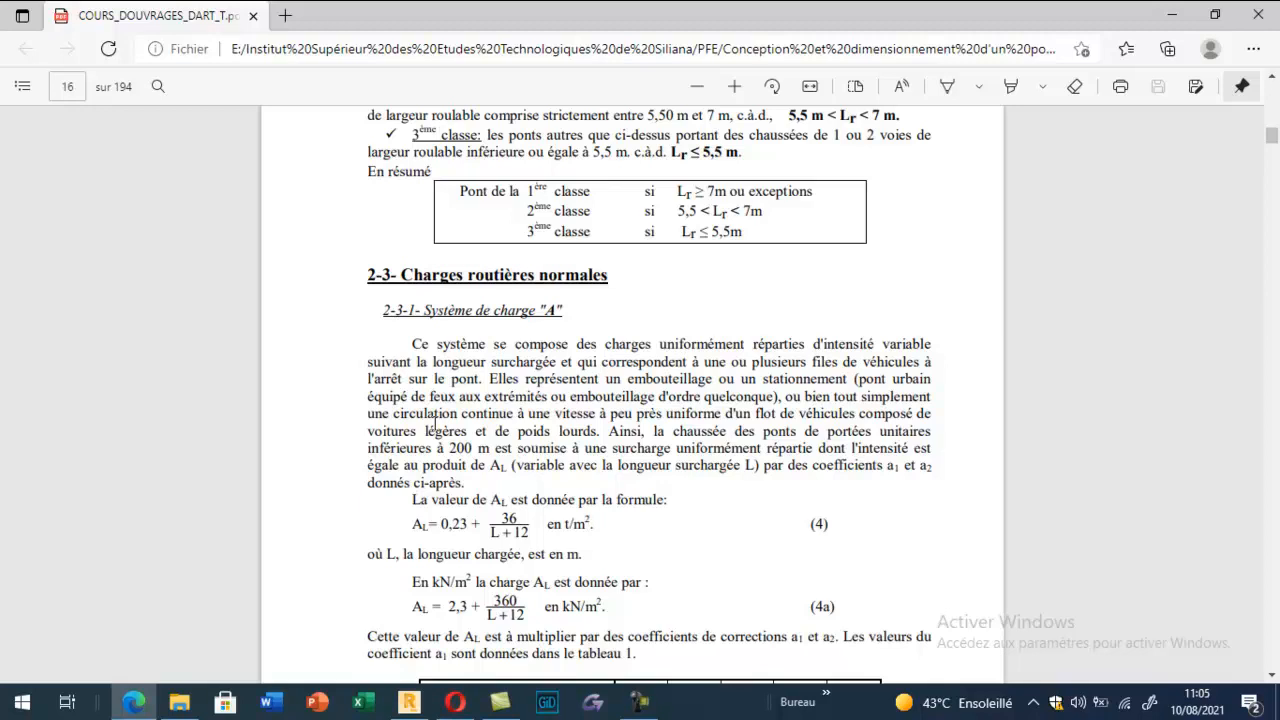
scroll(313, 449, down, 2)
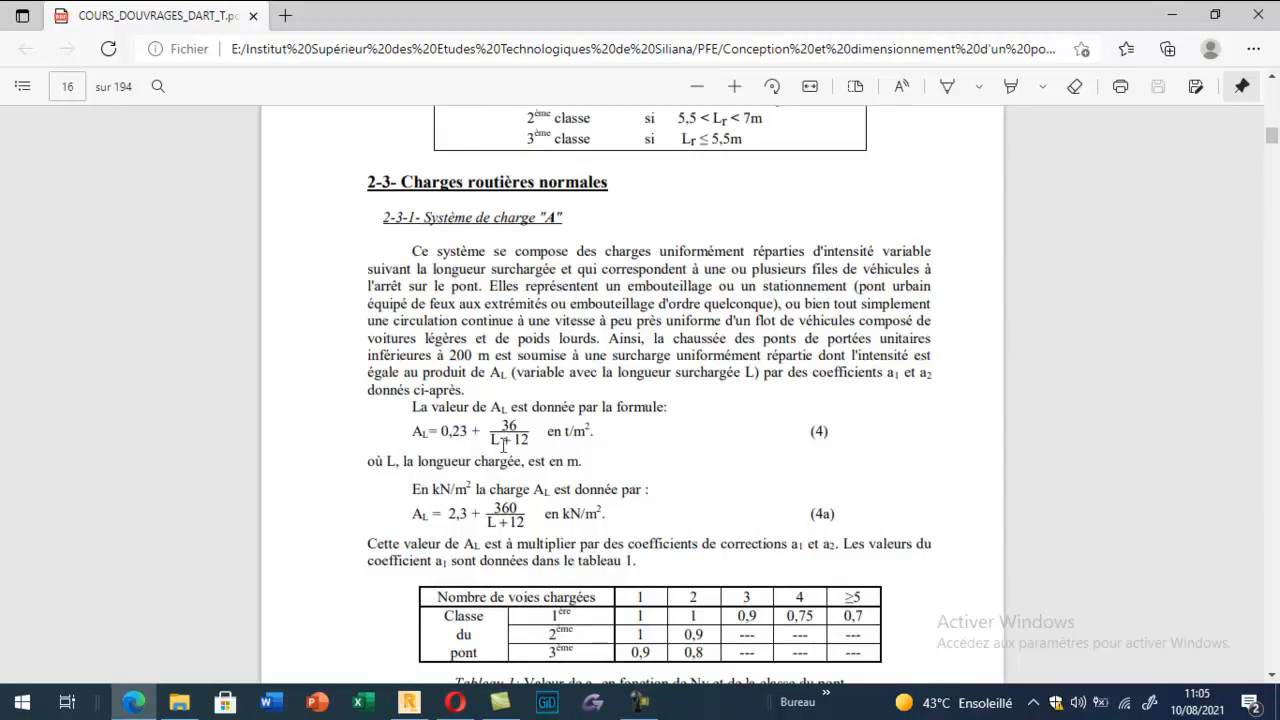
scroll(503, 446, down, 6)
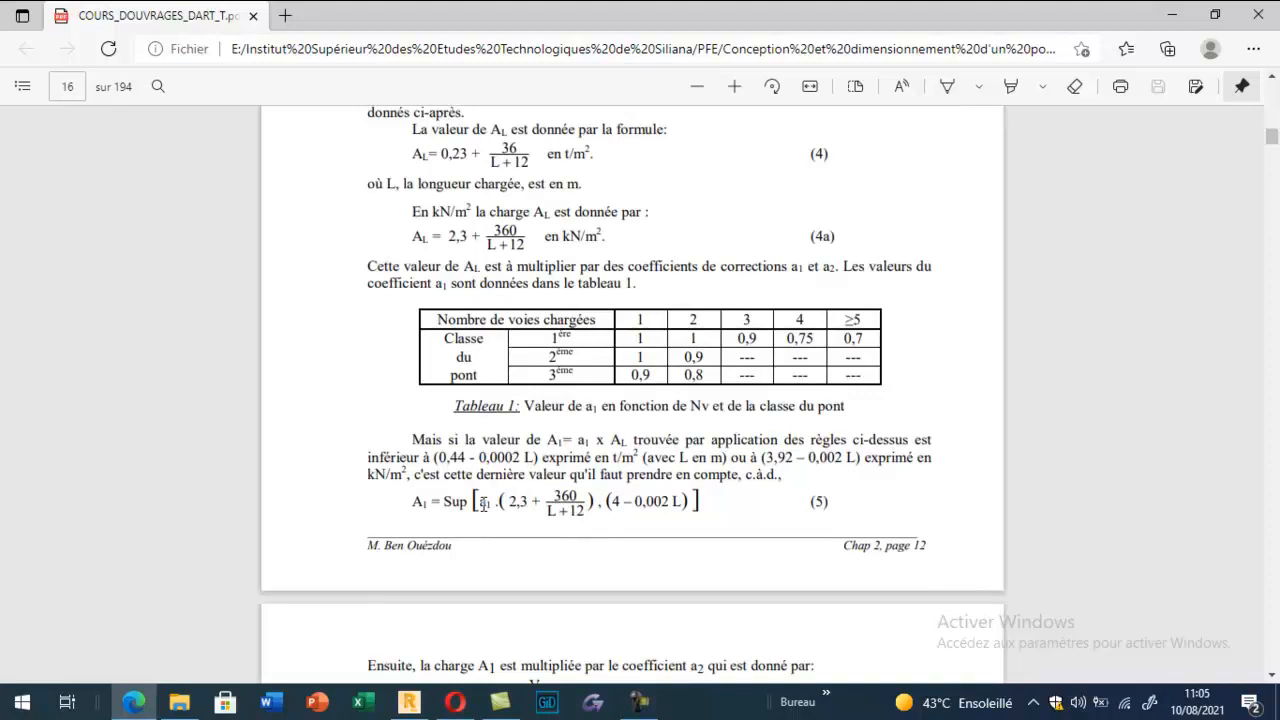
scroll(483, 503, up, 8)
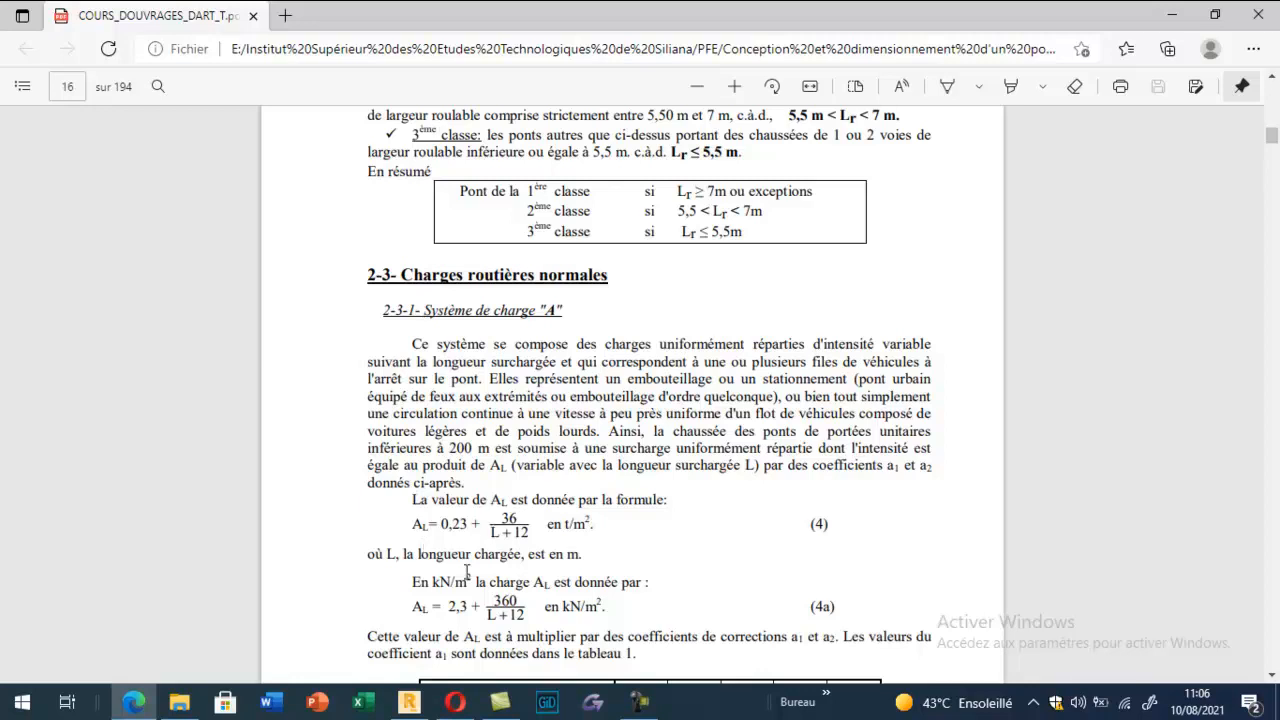
Return to Robot Structural Analysis and add load case 6 named "AL" with nature d'exploitation
mouse_move(410, 705)
click(425, 610)
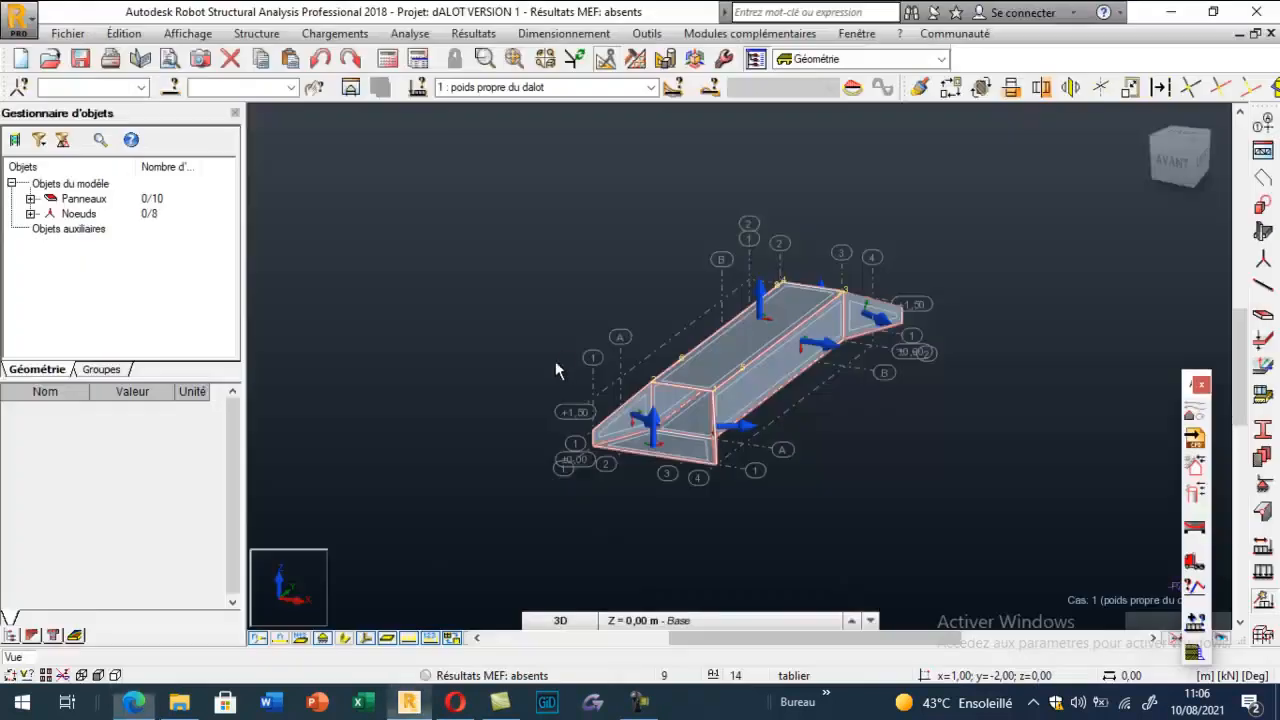
click(1262, 546)
click(158, 157)
click(150, 184)
double_click(112, 182)
text(AL)
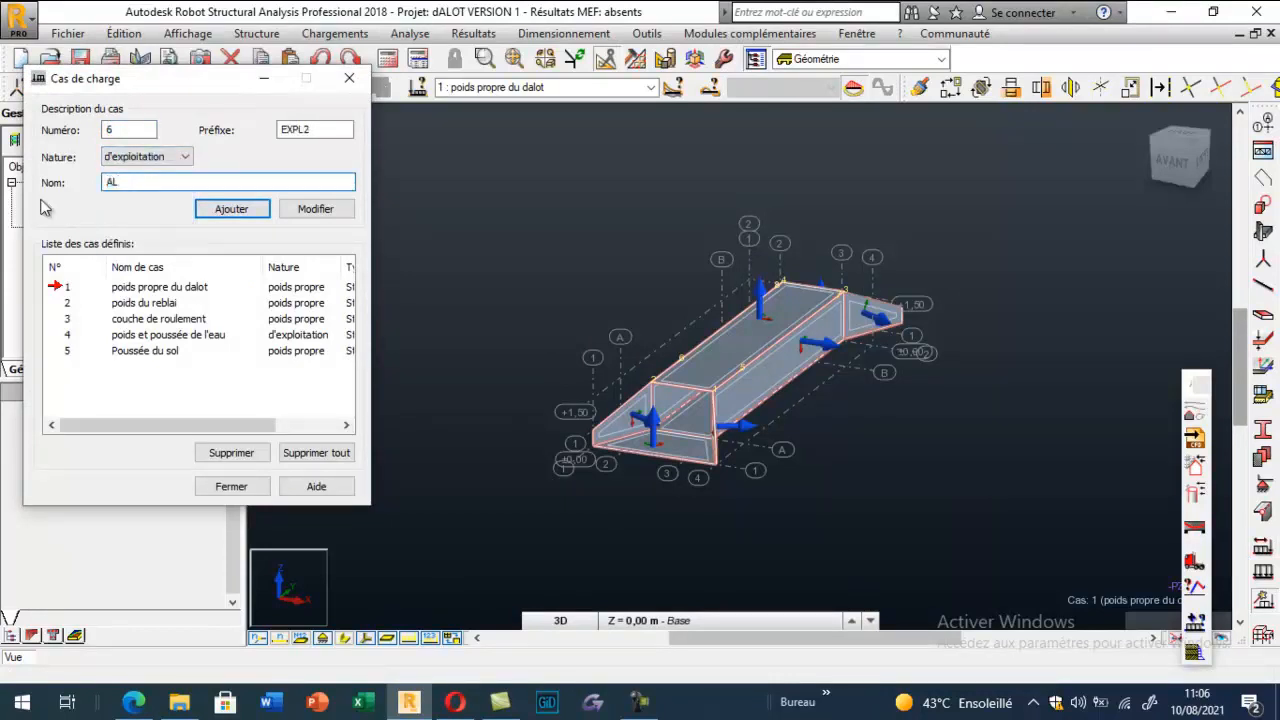
click(240, 210)
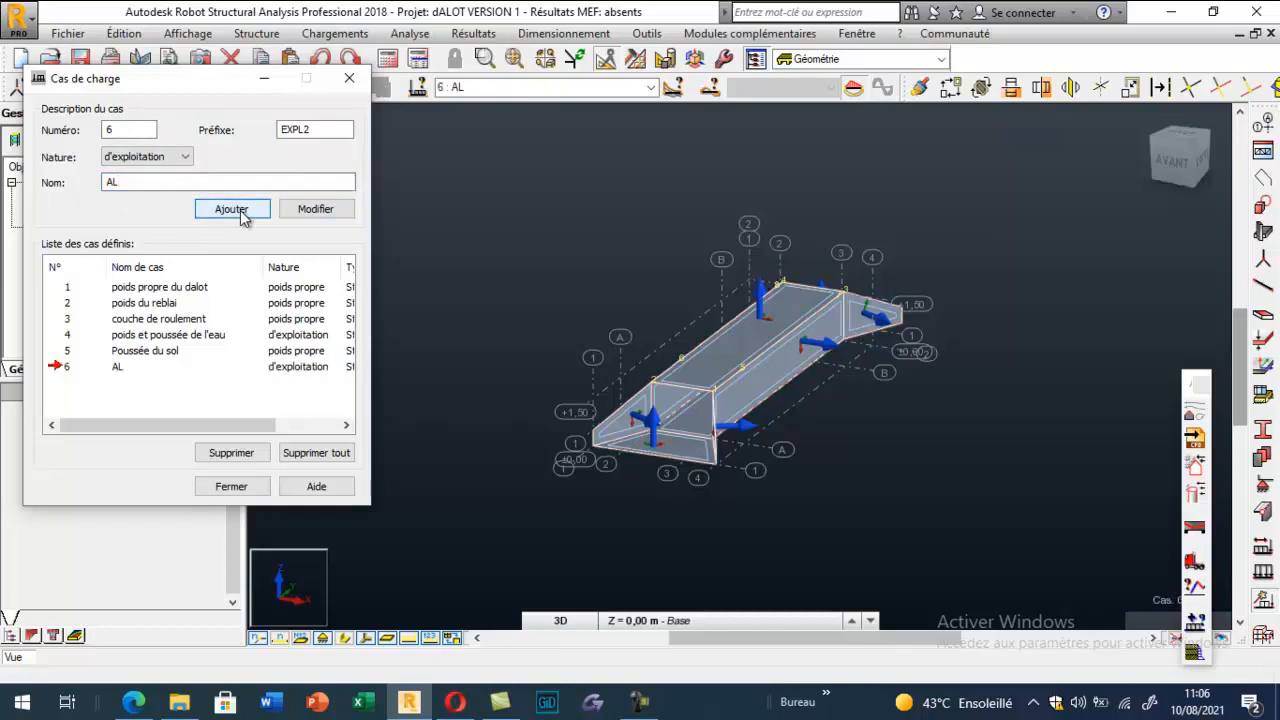
click(1260, 548)
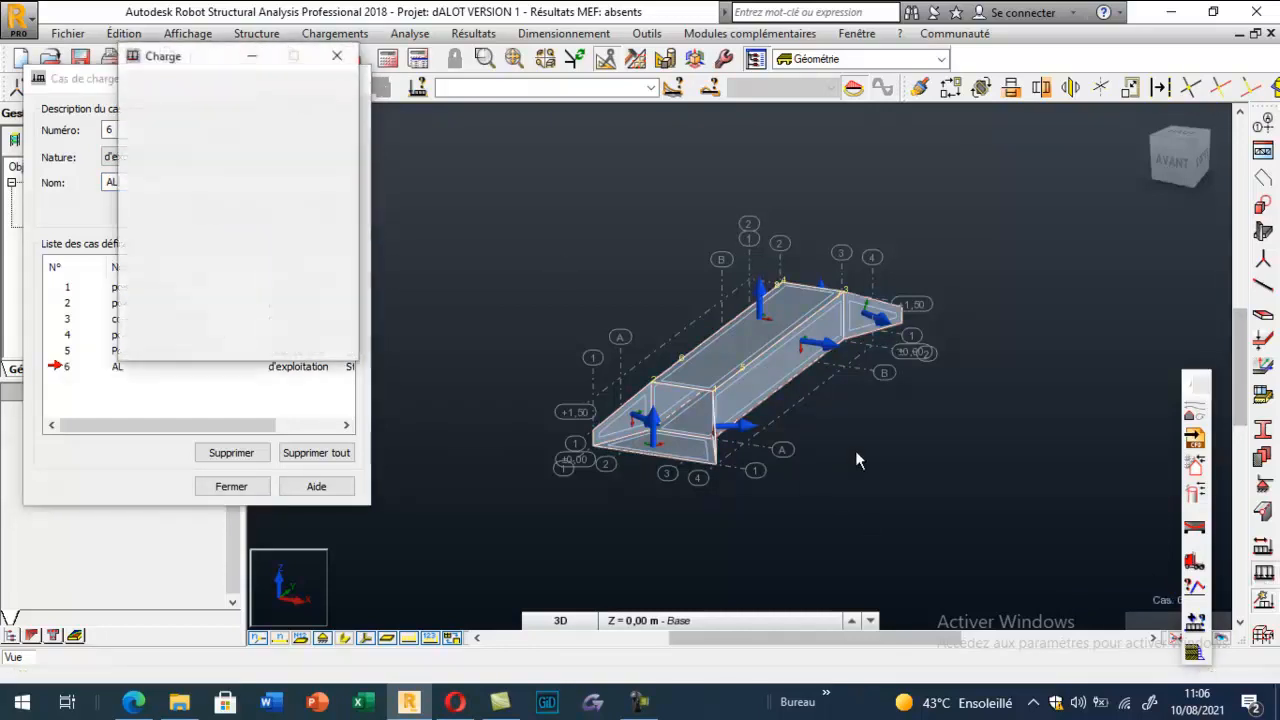
click(337, 56)
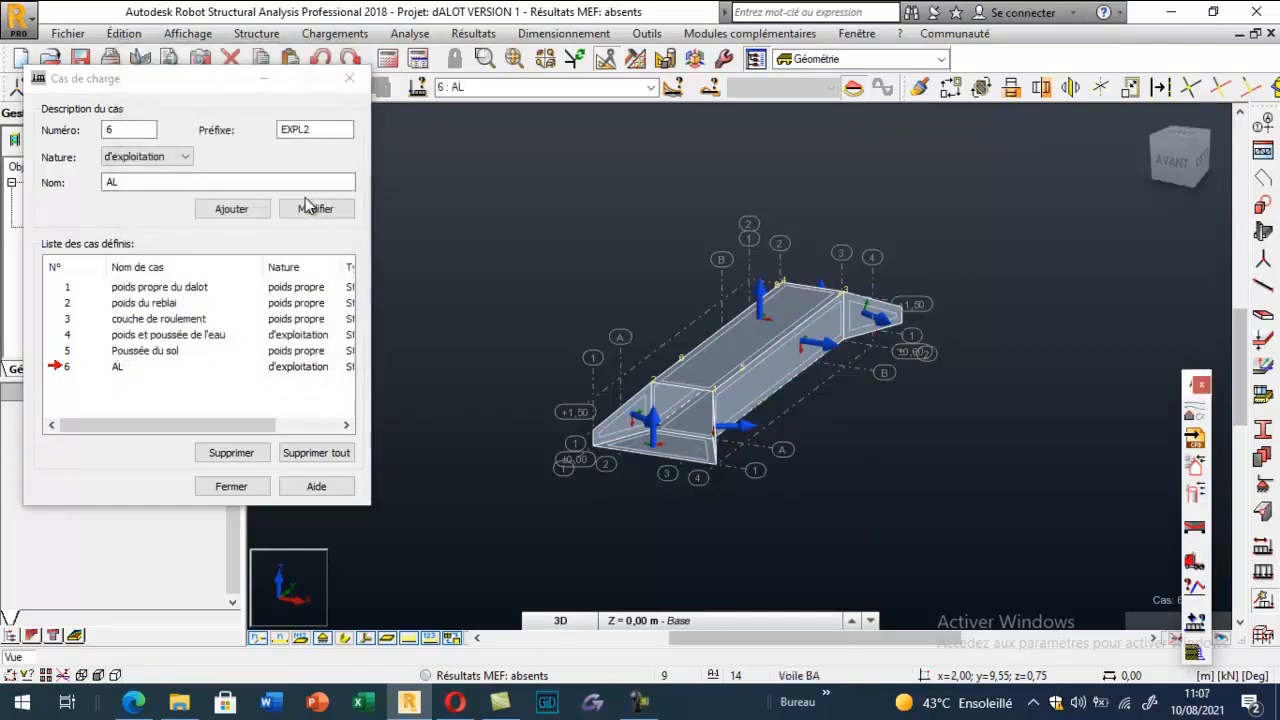
click(647, 33)
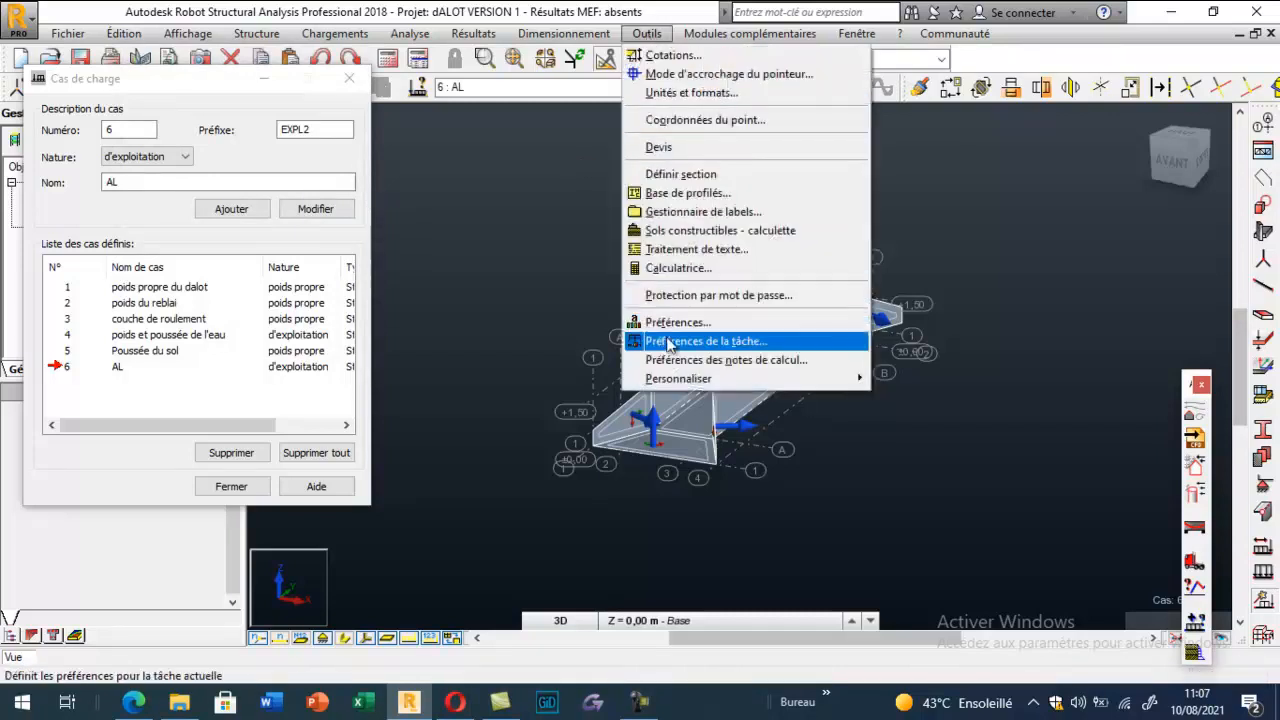
click(674, 326)
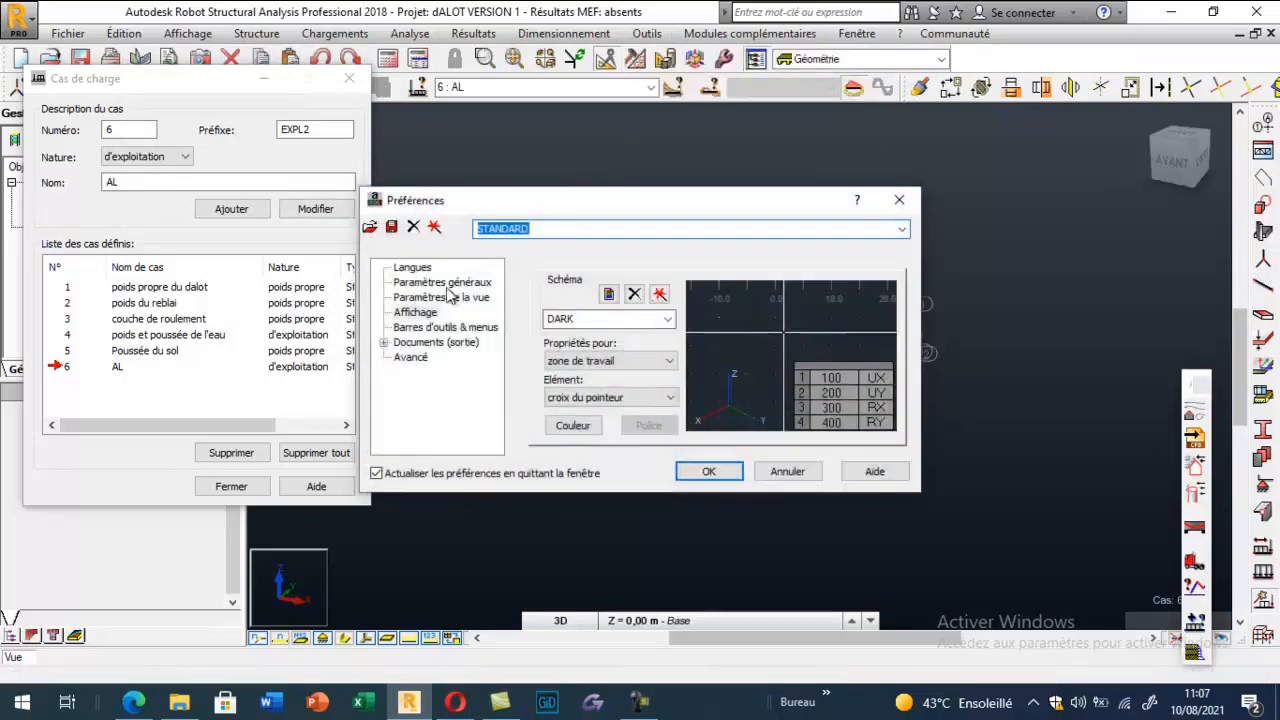
click(899, 200)
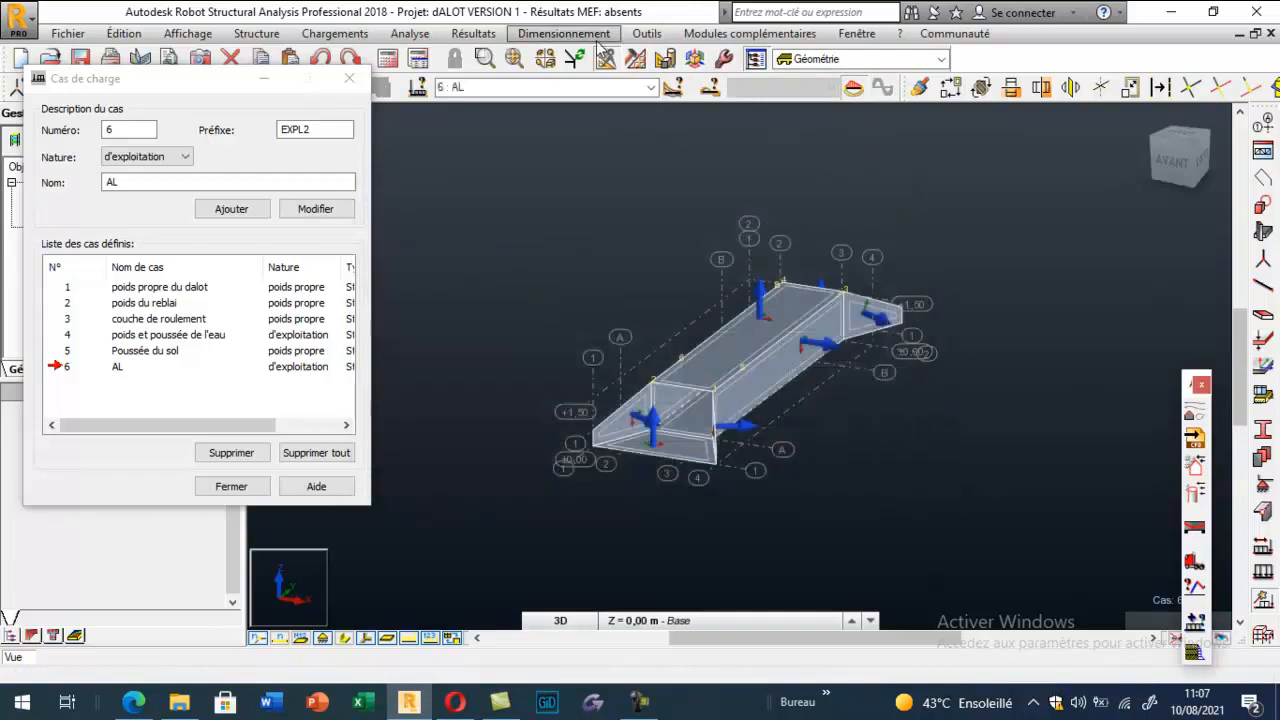
Set the job preferences' force unit to T
click(647, 33)
click(700, 341)
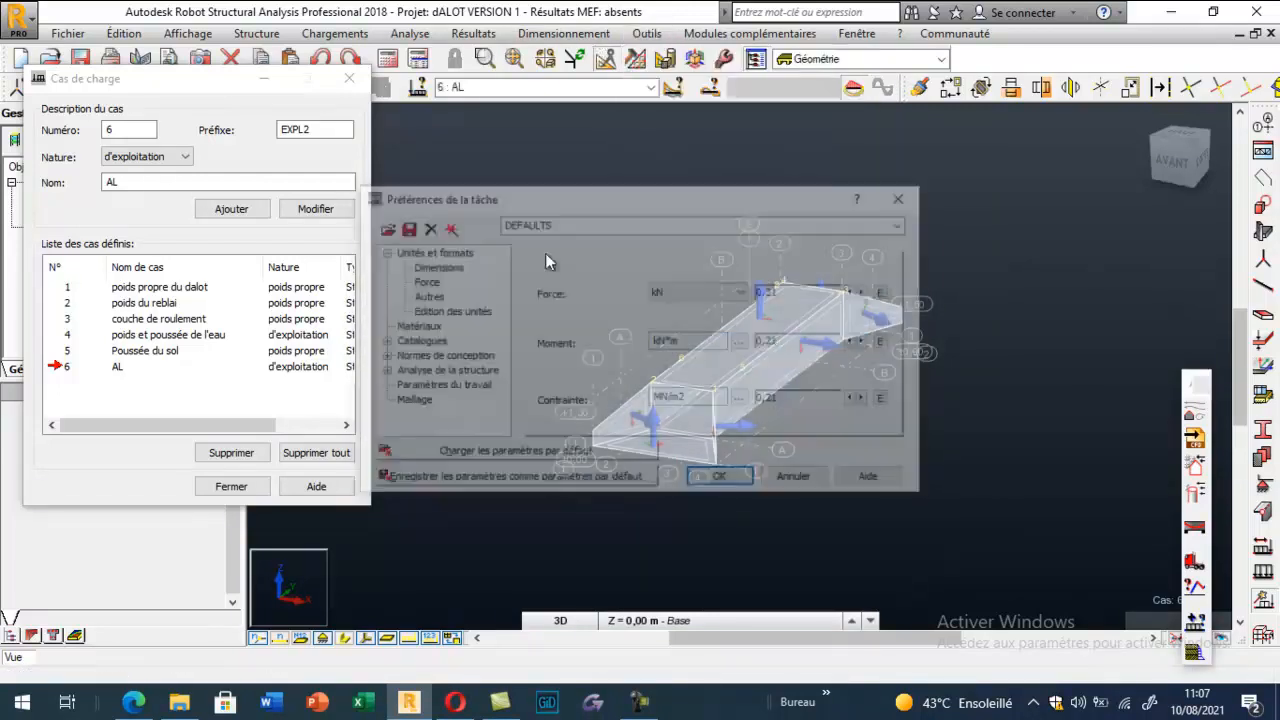
click(422, 281)
click(698, 293)
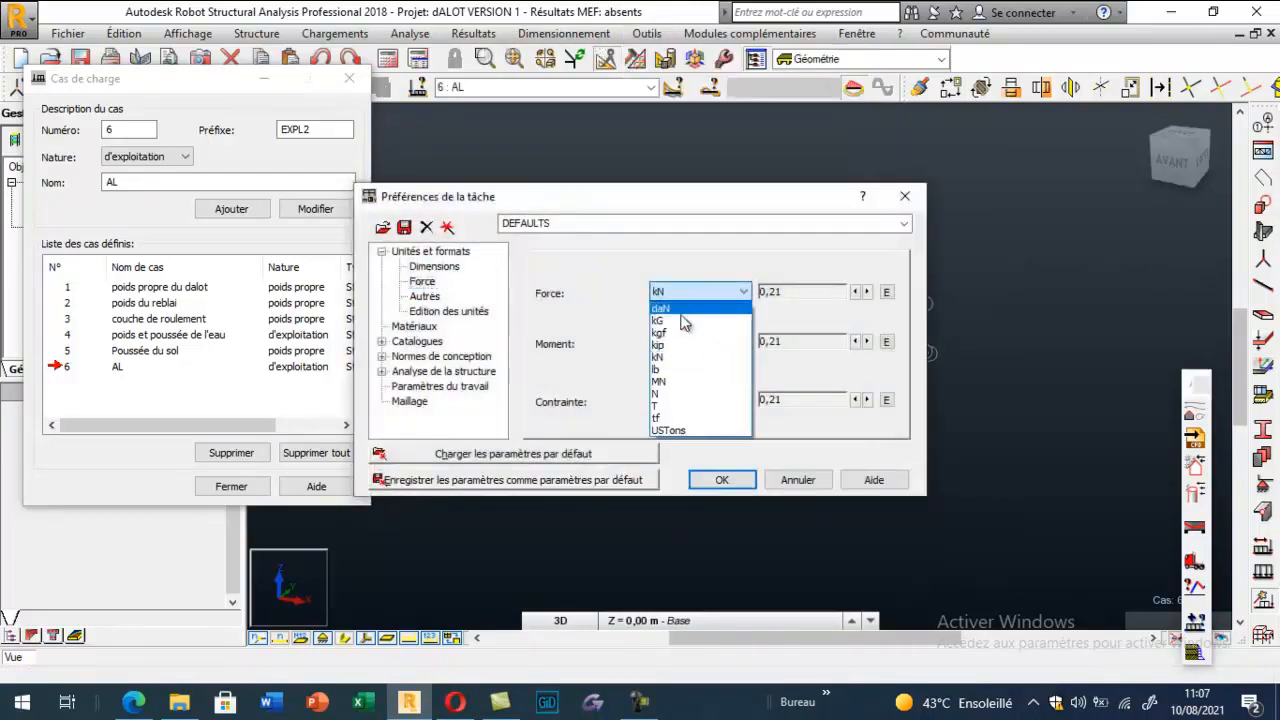
click(669, 406)
click(721, 480)
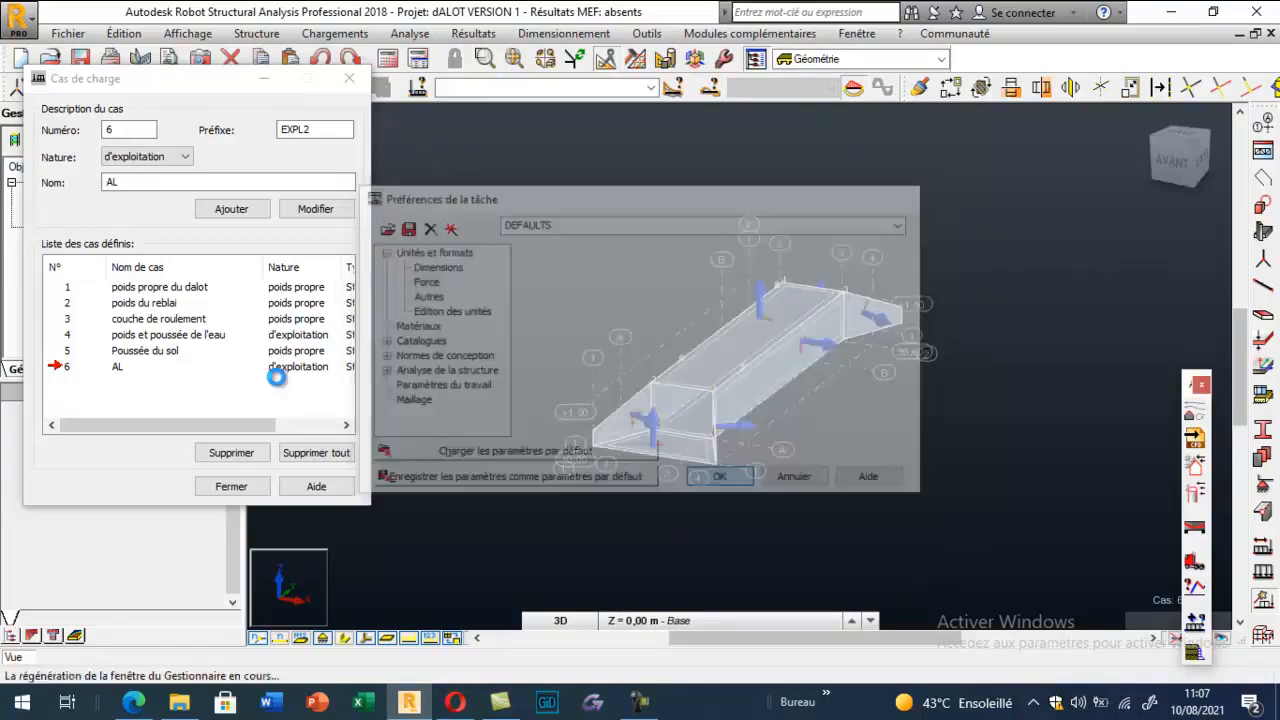
Start a uniform surface load on contour for the AL case with a global Z value of -2.3 T/m2
click(1263, 572)
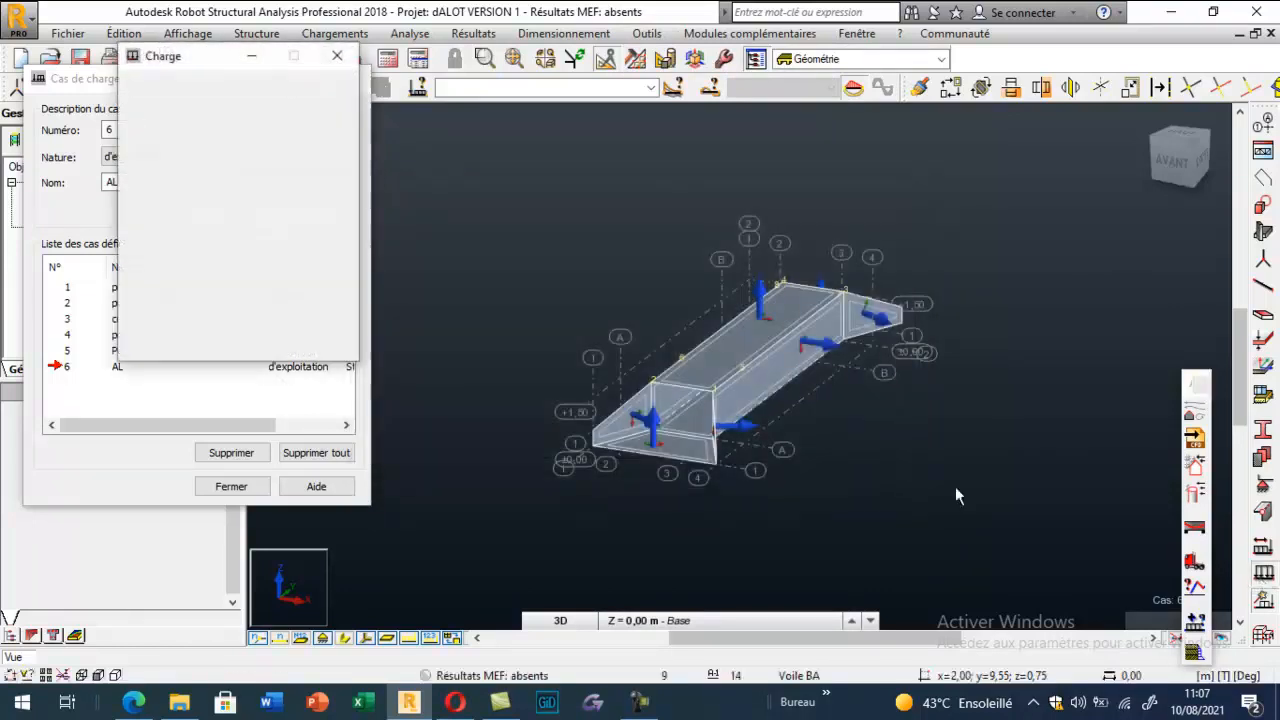
click(232, 127)
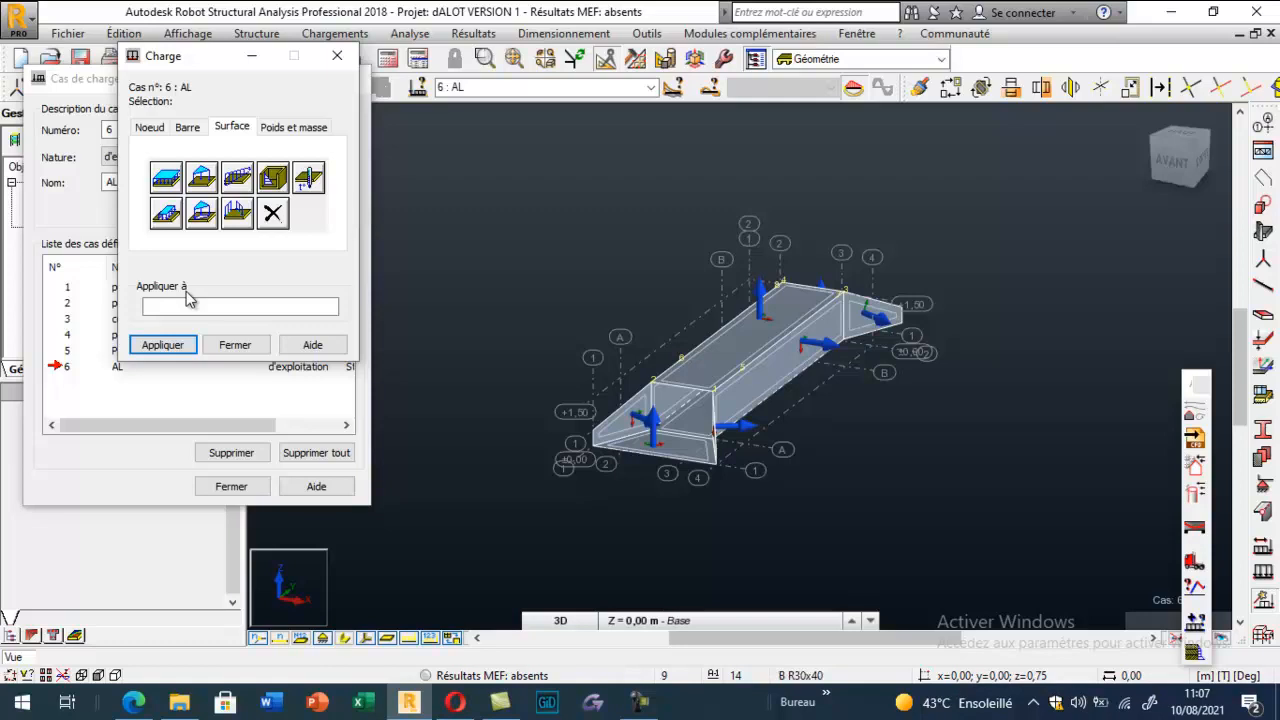
click(167, 219)
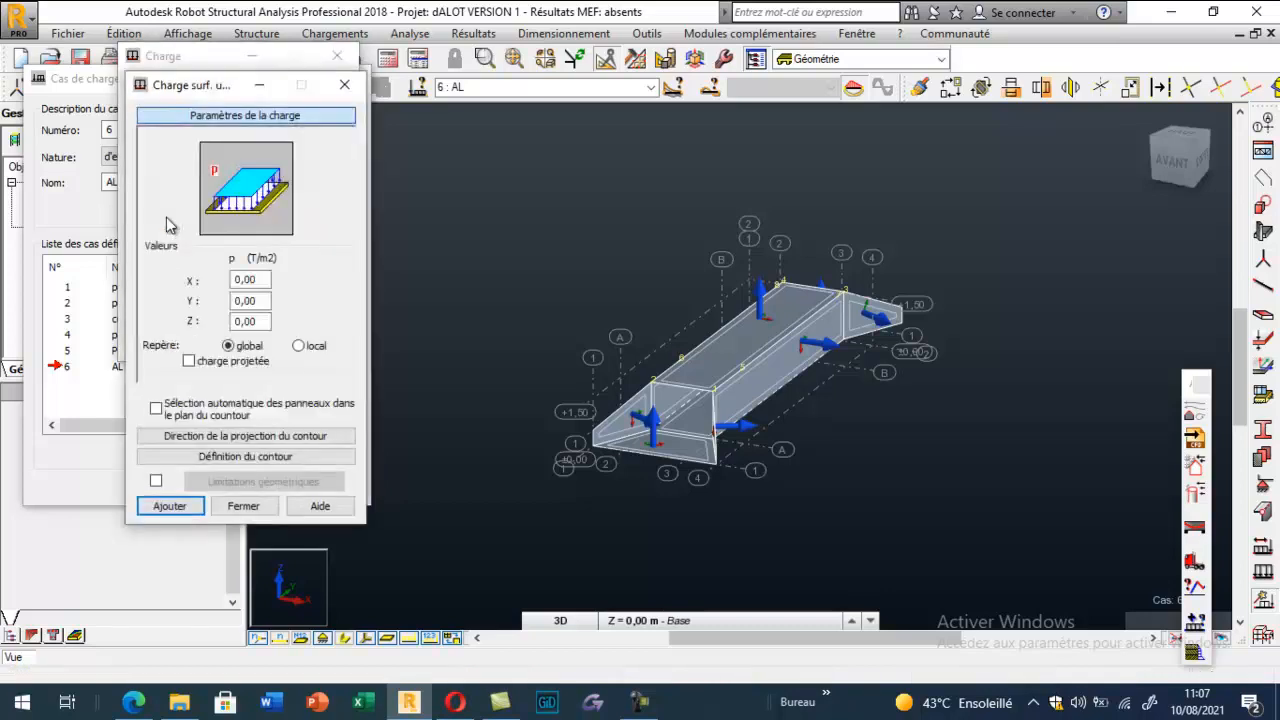
drag(262, 322, 196, 335)
text(-2.3)
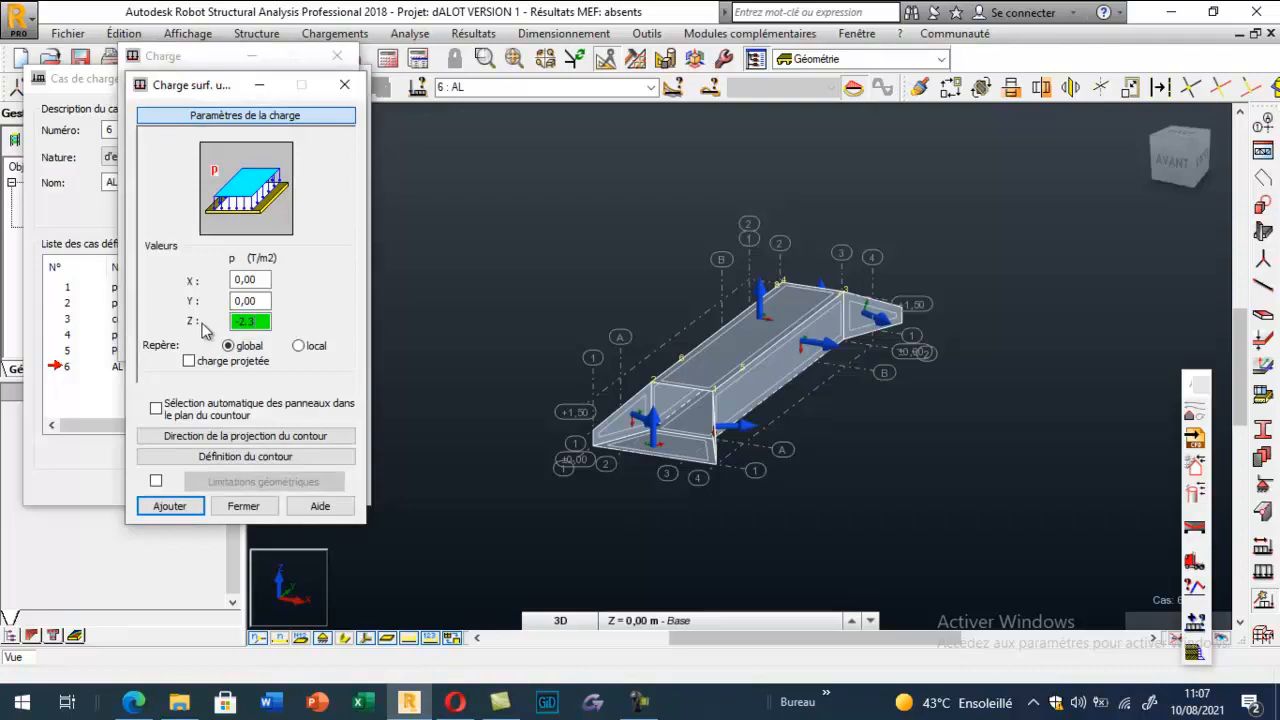
Outline the load contour on the deck through (0; 2.05; 1.50), (2; 2.05; 1.50), (2; 9.05; 1.50) and (0; 9.05; 1.50)
click(218, 438)
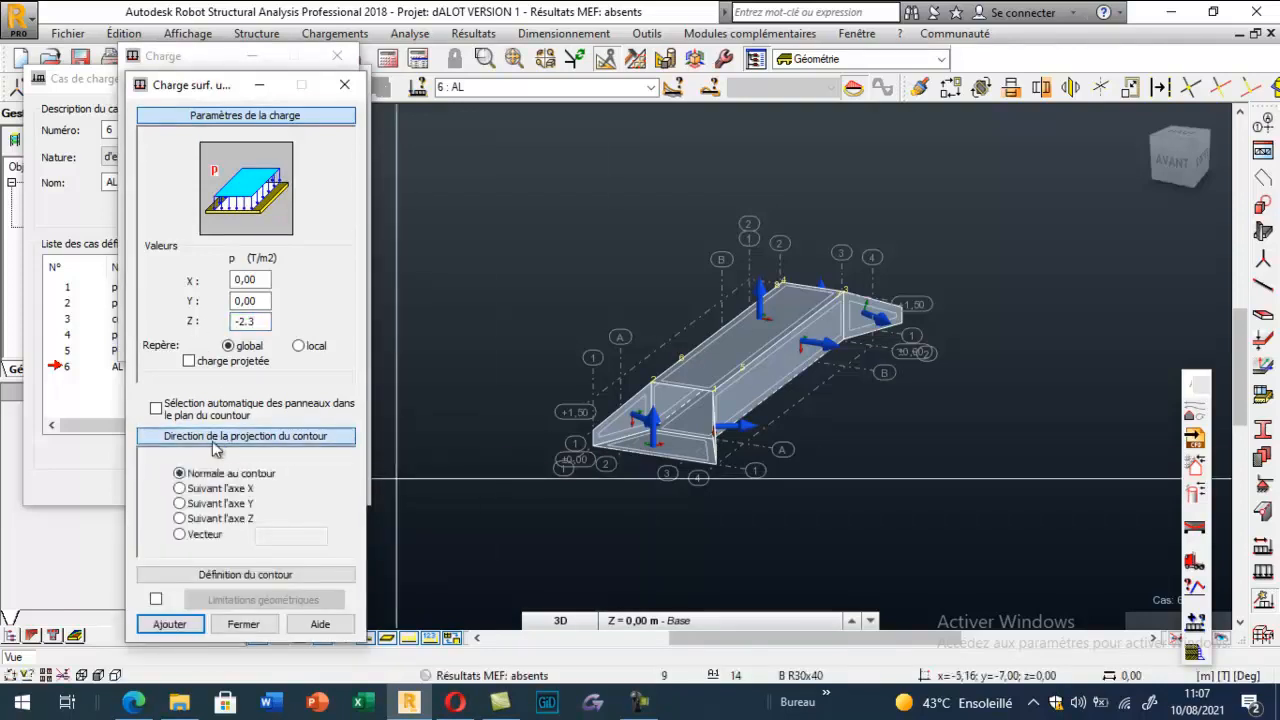
click(232, 578)
scroll(682, 368, up, 3)
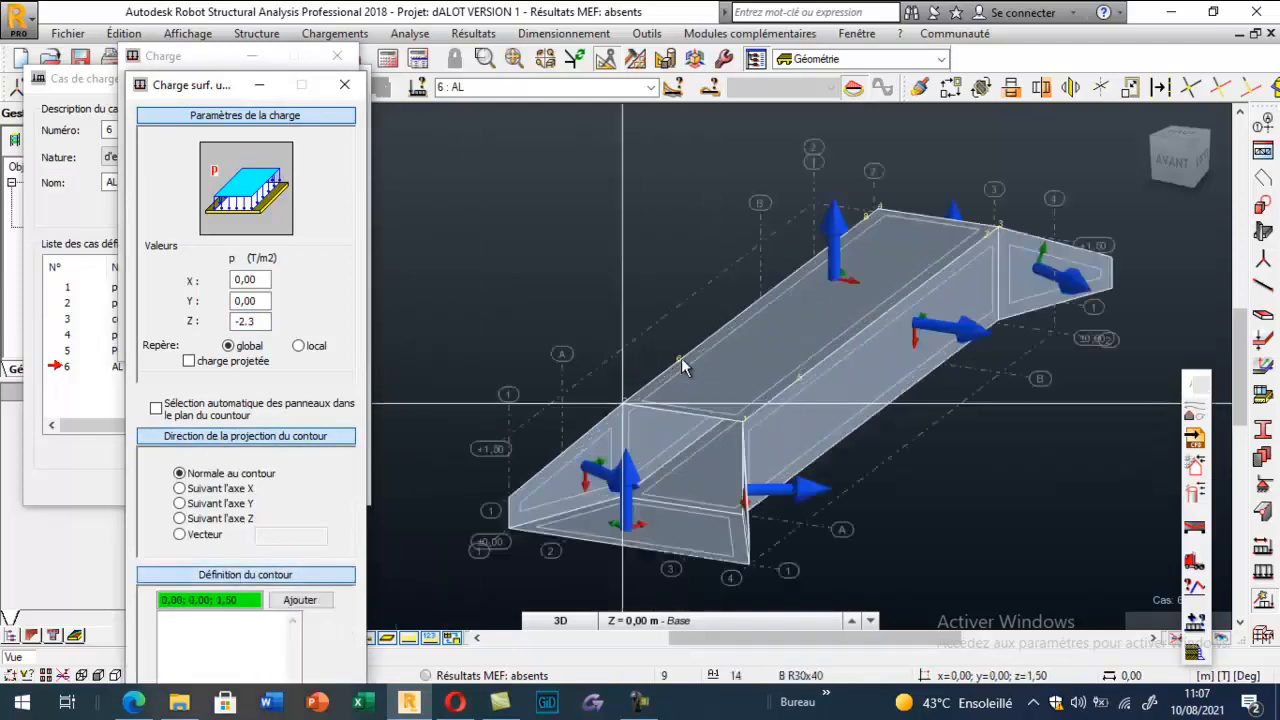
scroll(682, 368, up, 2)
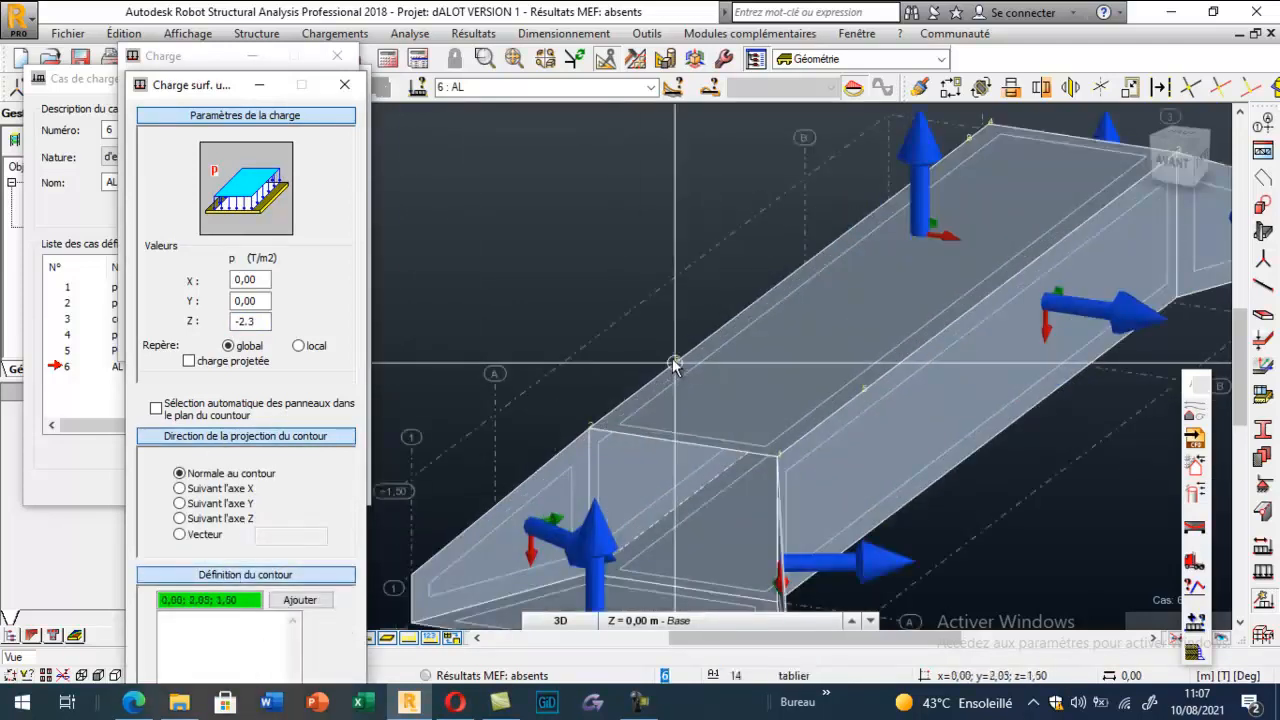
click(675, 365)
click(863, 389)
scroll(863, 389, down, 2)
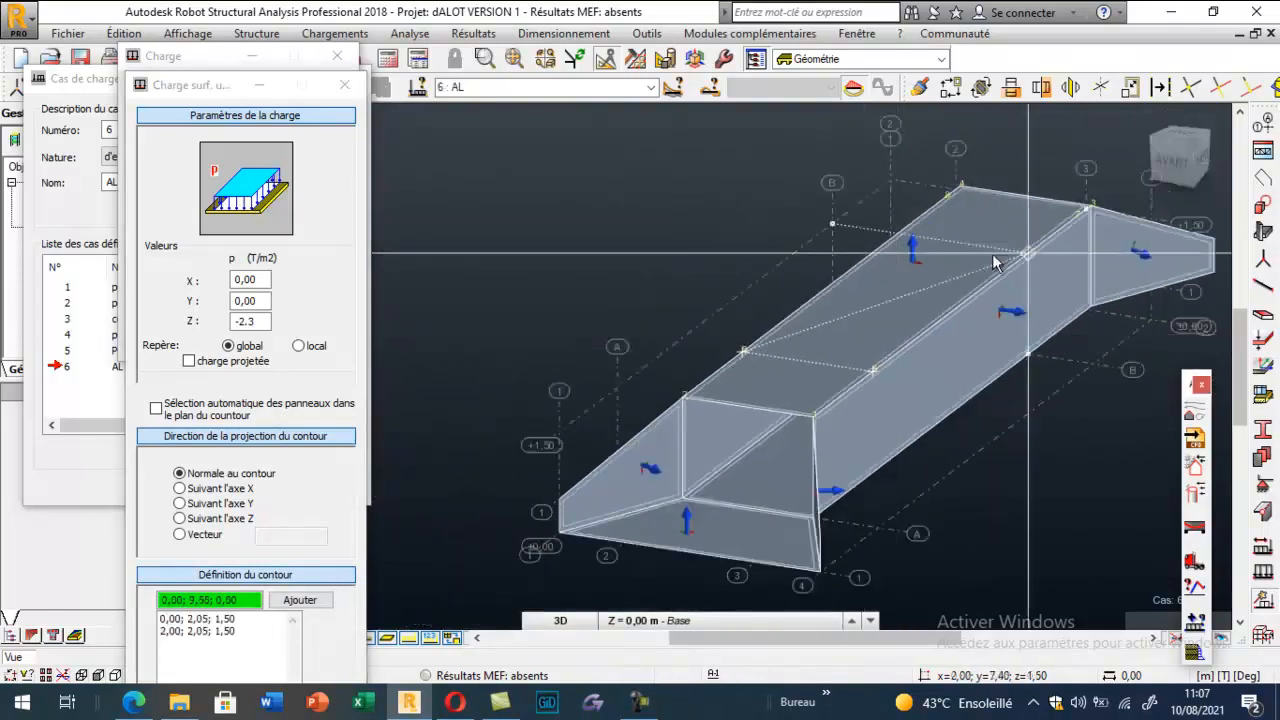
click(1080, 213)
click(949, 197)
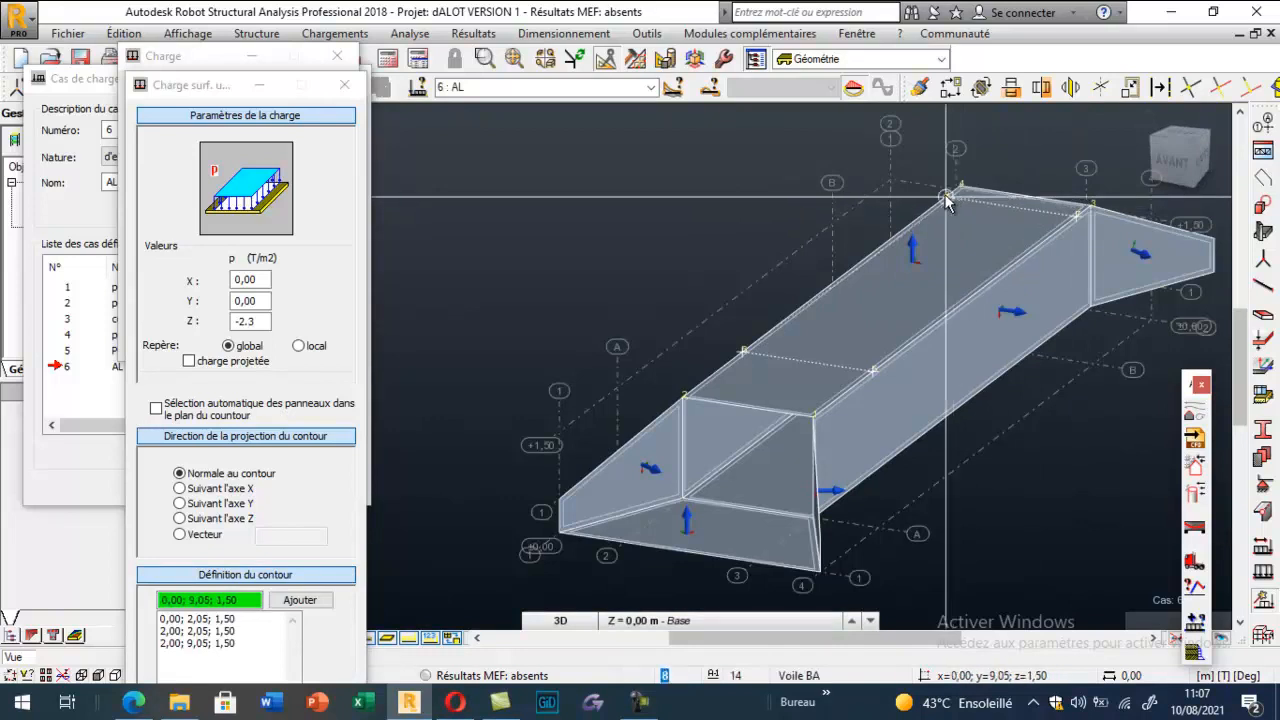
click(745, 355)
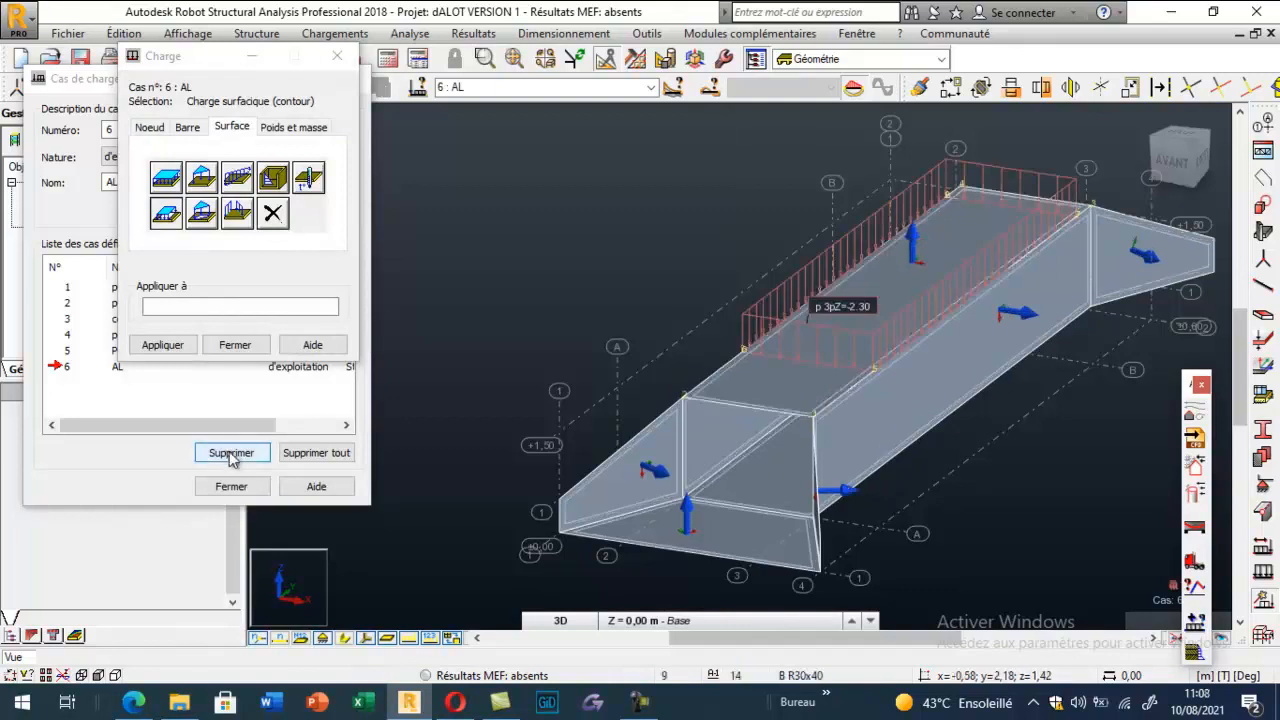
Close the load definition and load case windows, and review the AL load on the deck and the list of cases
click(240, 345)
click(236, 488)
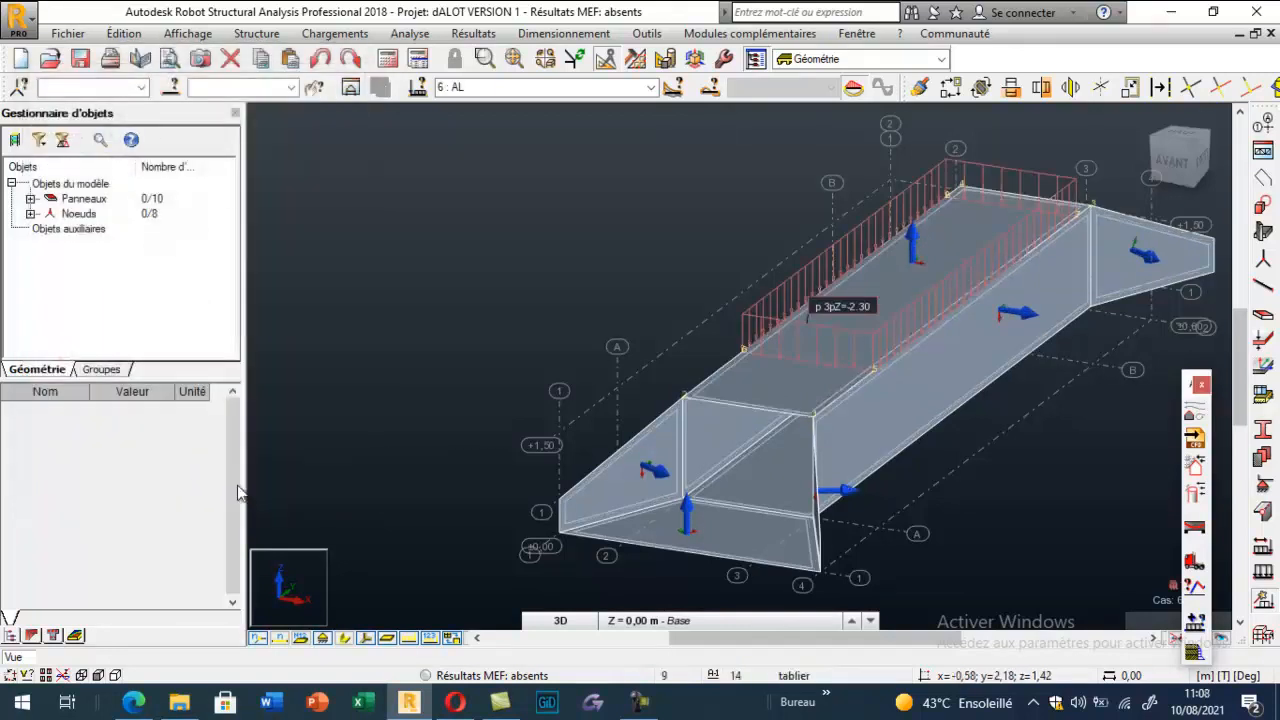
scroll(438, 304, down, 1)
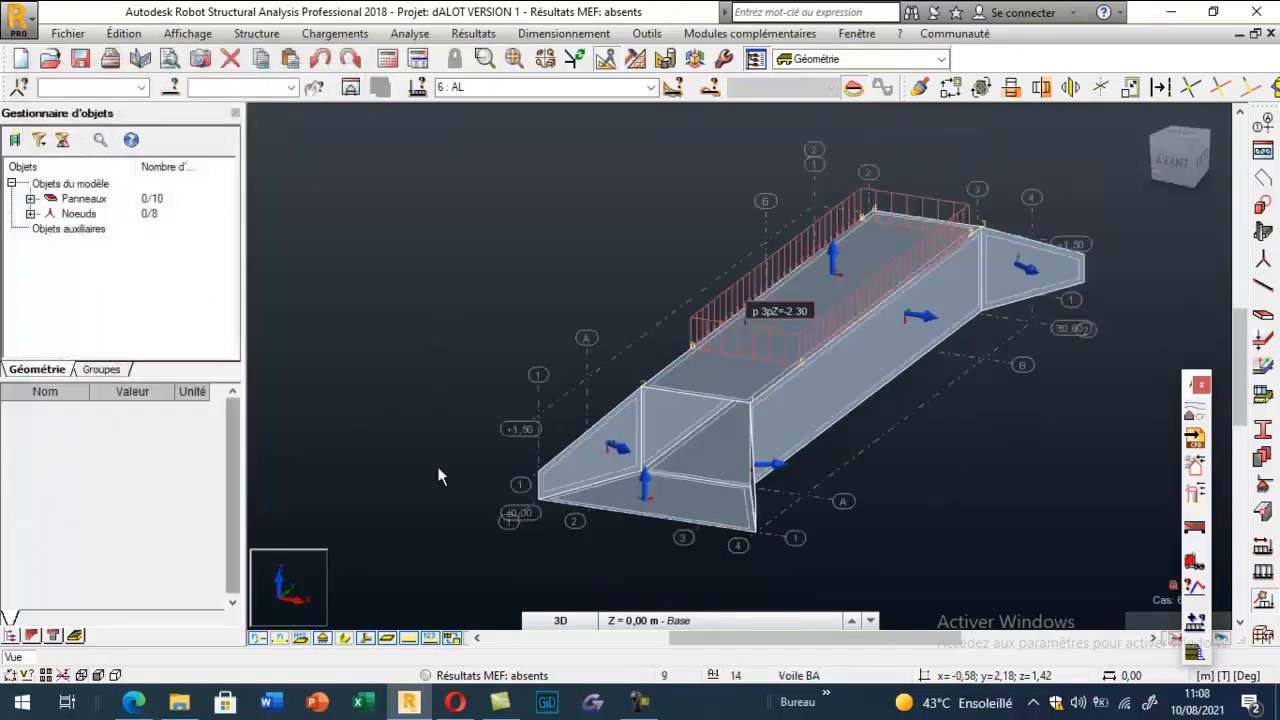
click(433, 638)
click(433, 638)
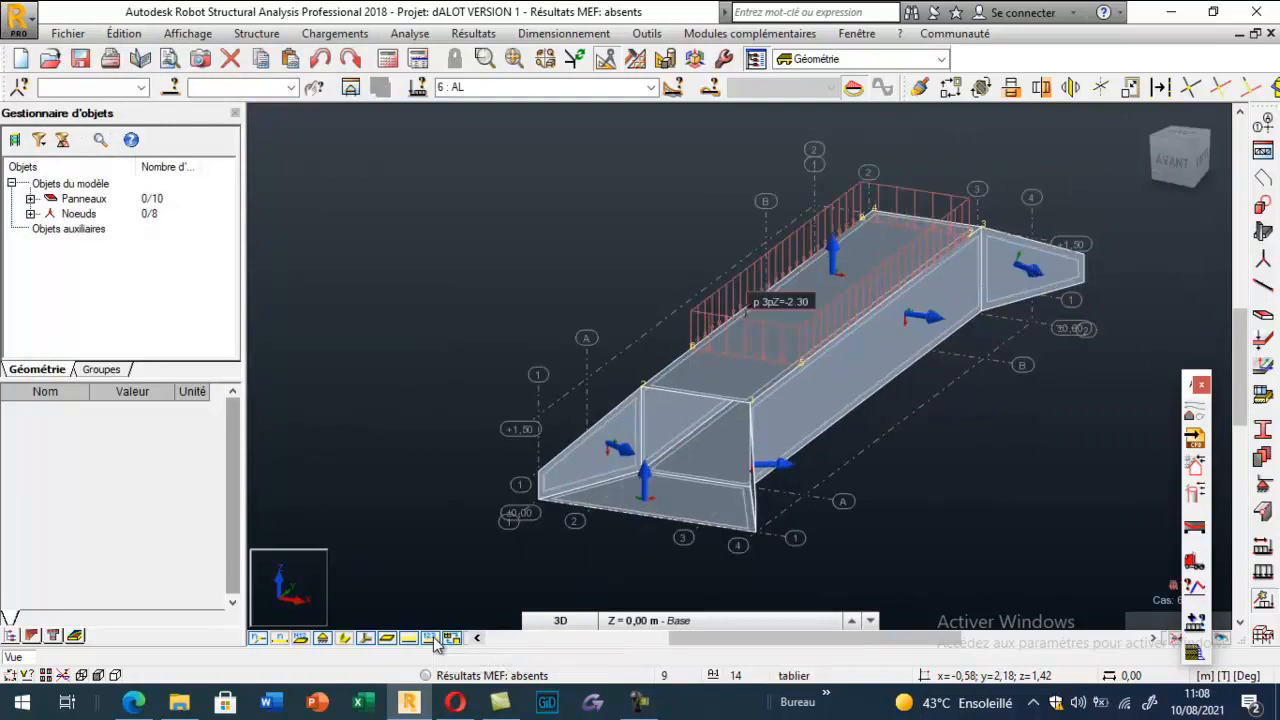
click(651, 87)
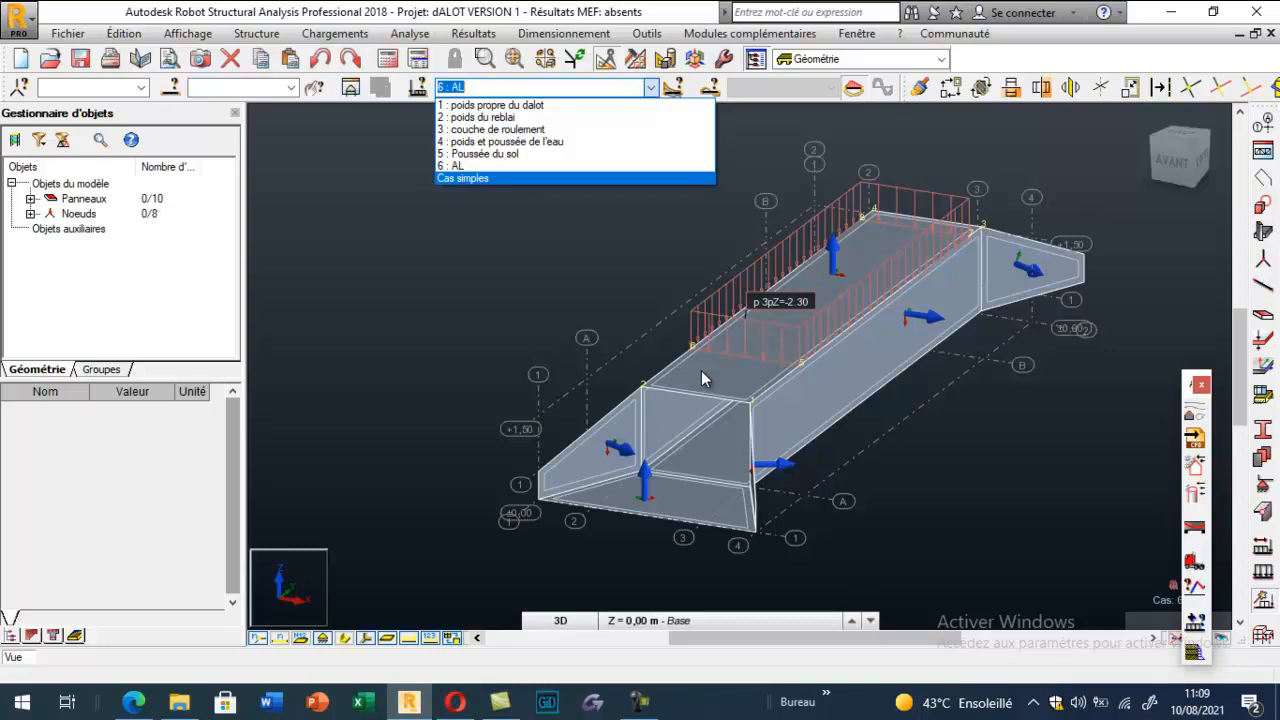
click(460, 356)
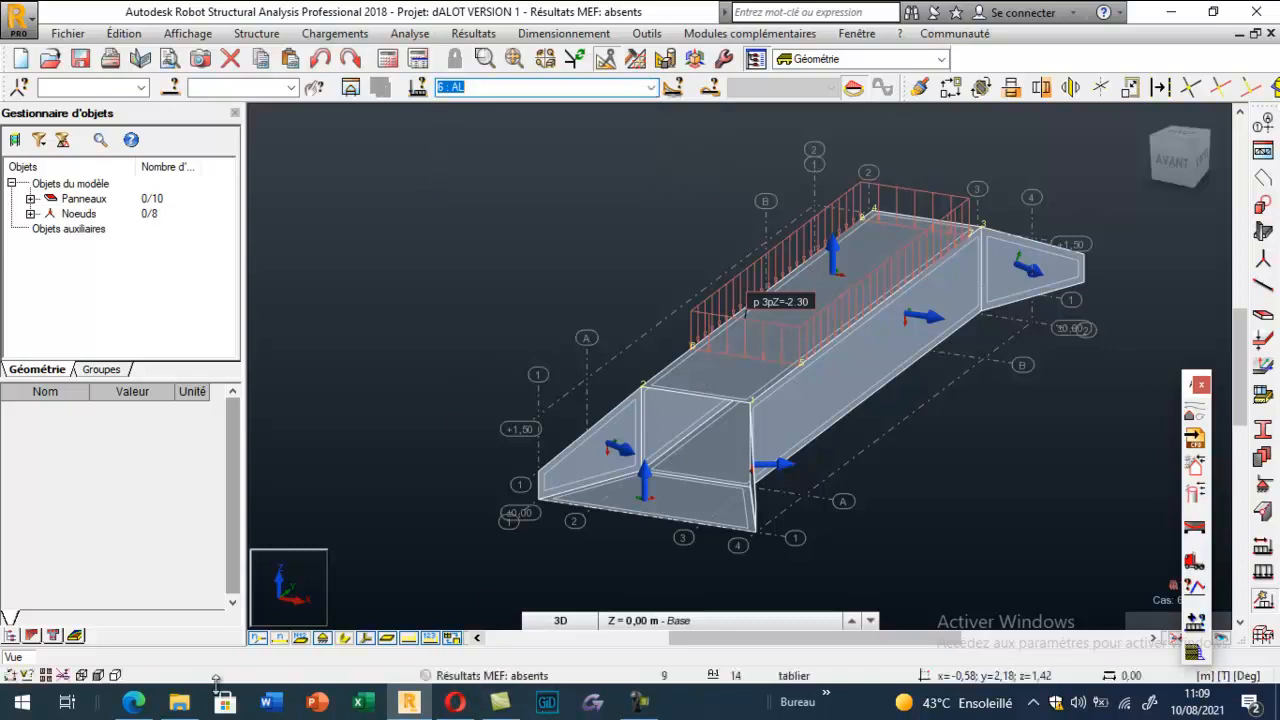
Switch to the bridge course PDF in the browser and search its load chapter for the load combination rules
click(133, 703)
scroll(367, 418, down, 20)
scroll(367, 425, down, 20)
scroll(367, 426, down, 20)
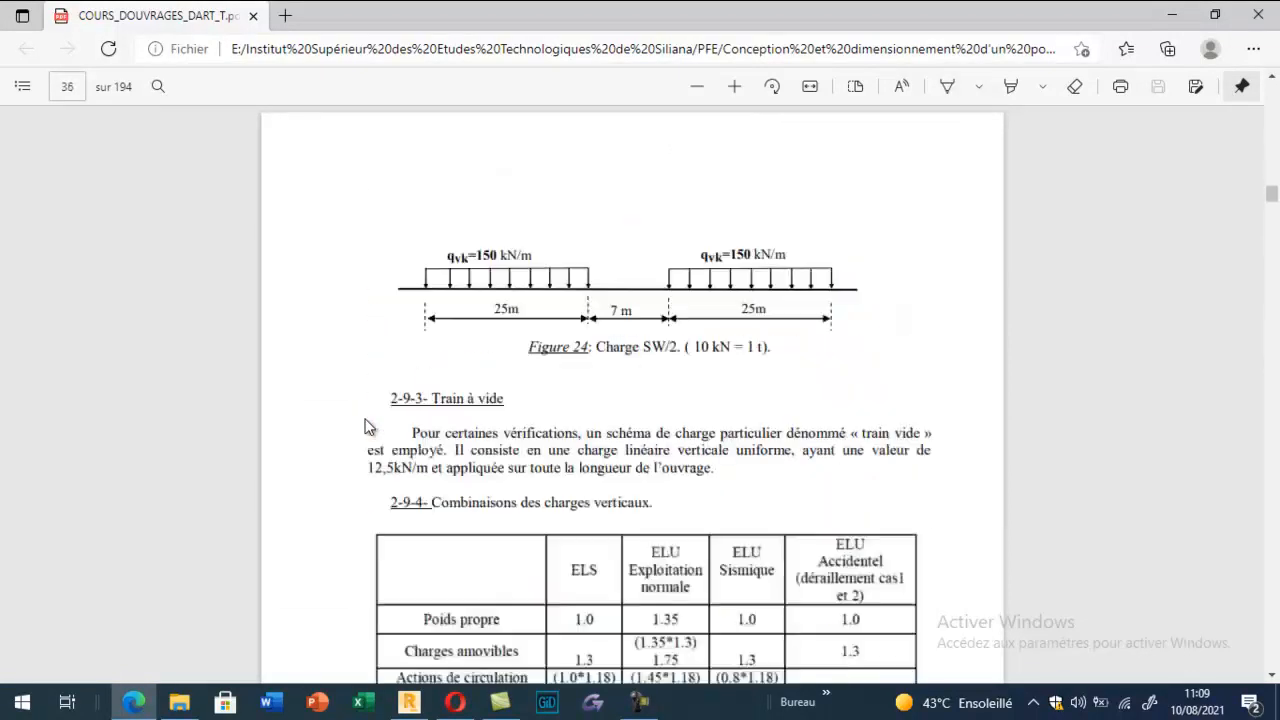
scroll(367, 427, up, 12)
scroll(367, 427, down, 5)
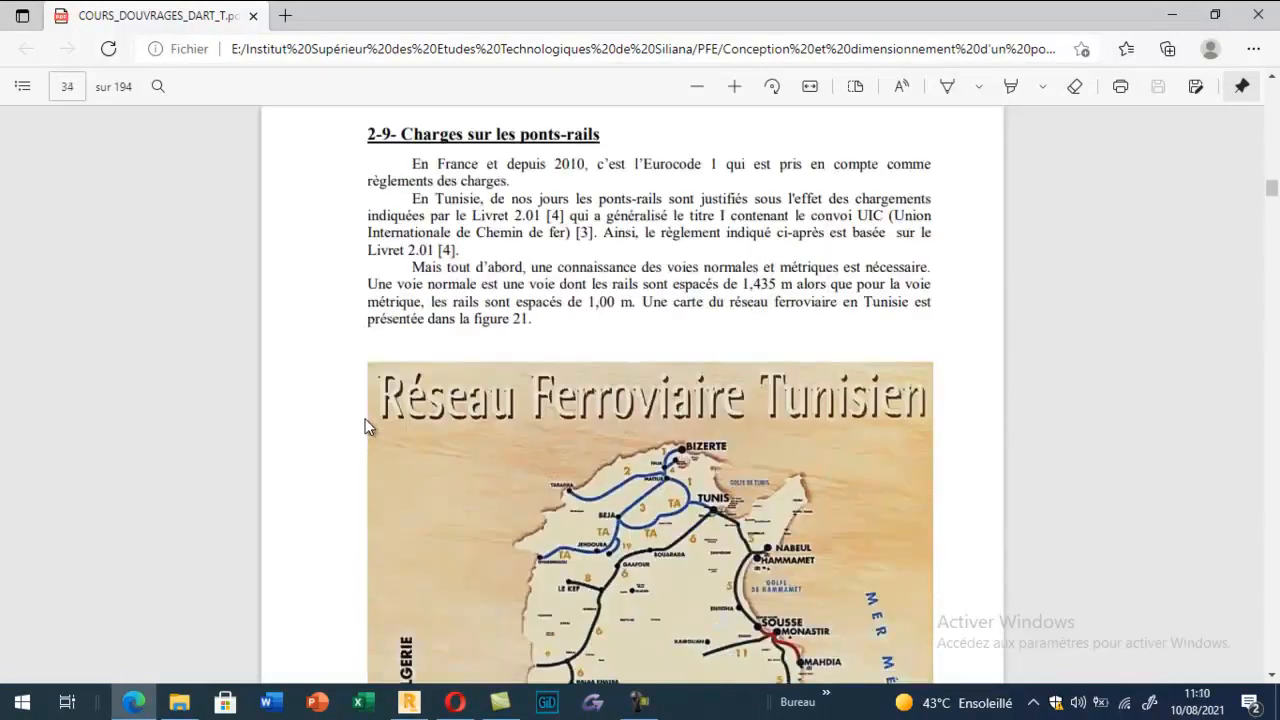
scroll(366, 427, down, 20)
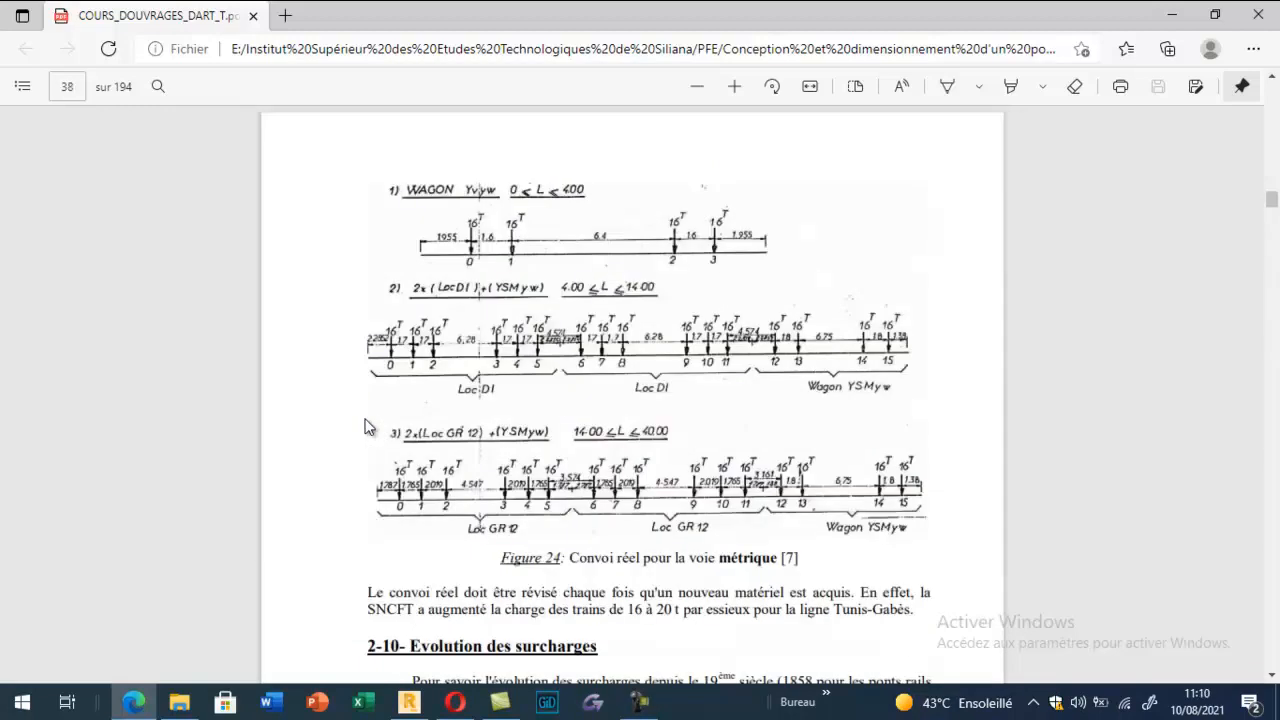
key(Right)
key(Right)
key(Right)
key(Left)
key(Left)
key(Left)
key(Left)
key(Left)
key(Left)
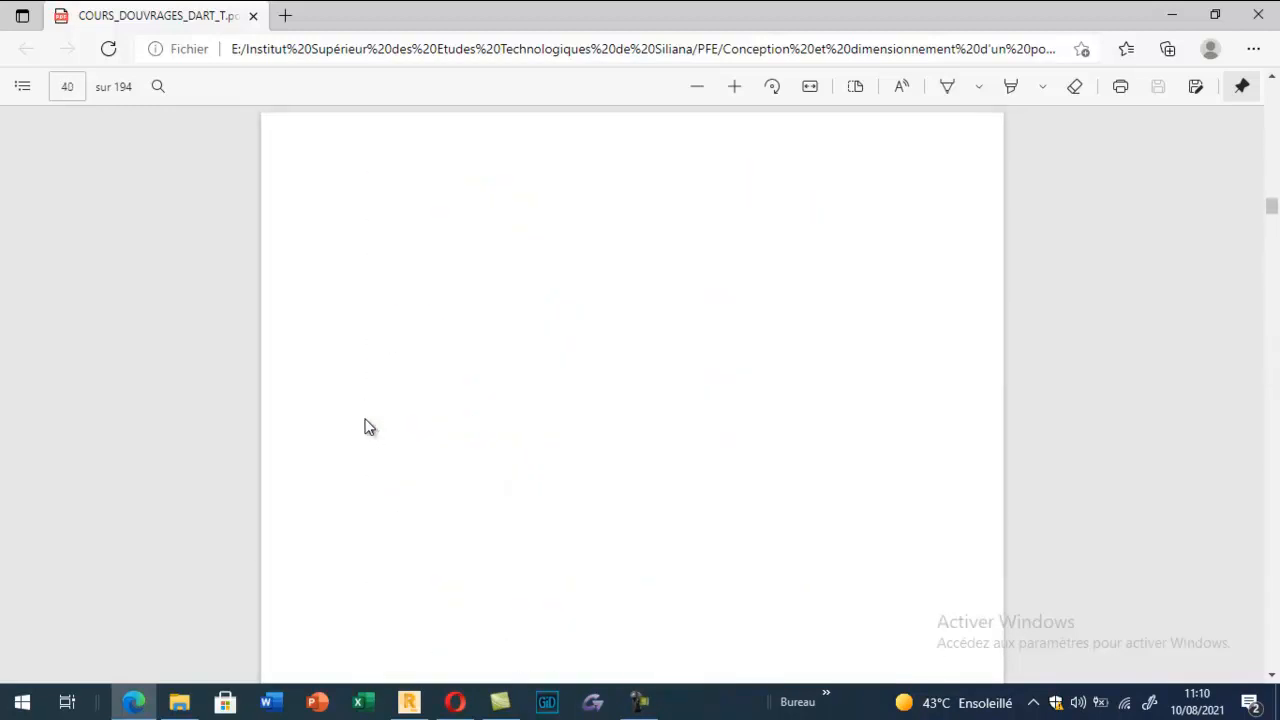
key(Left)
key(Left)
key(Left)
key(Left)
key(Left)
key(Left)
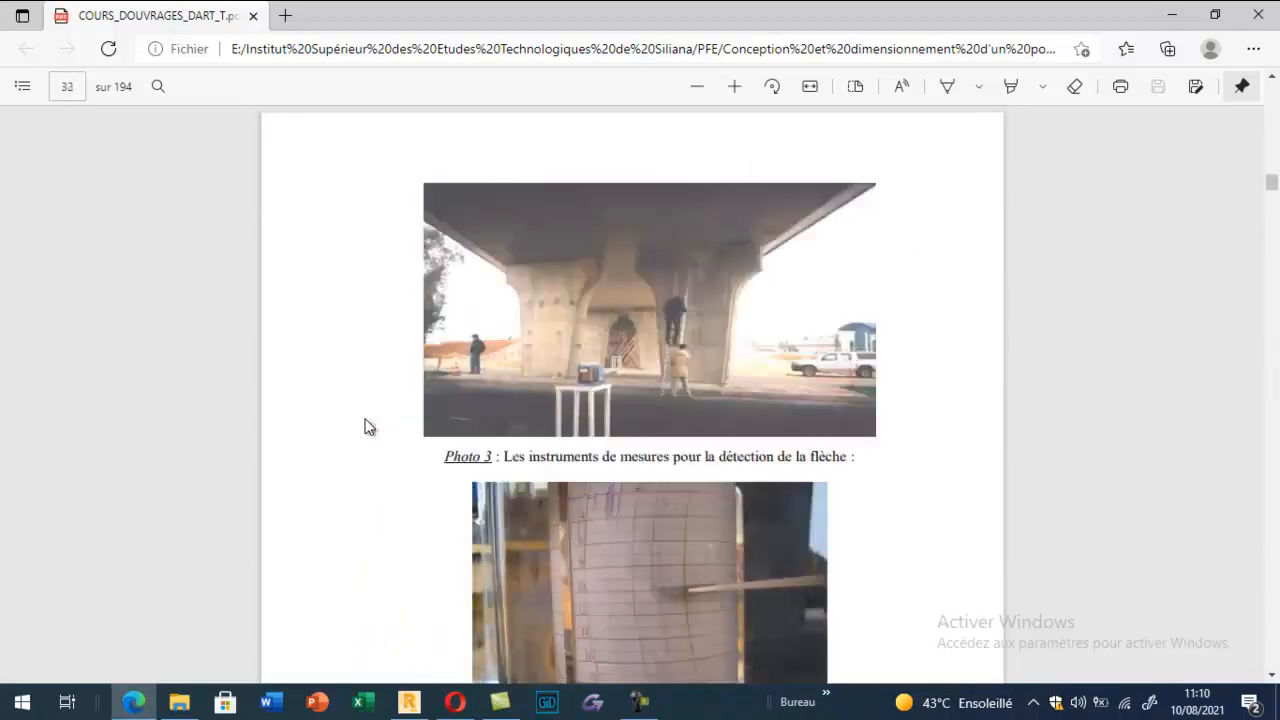
key(Left)
key(Left)
key(Left)
key(Left)
key(Left)
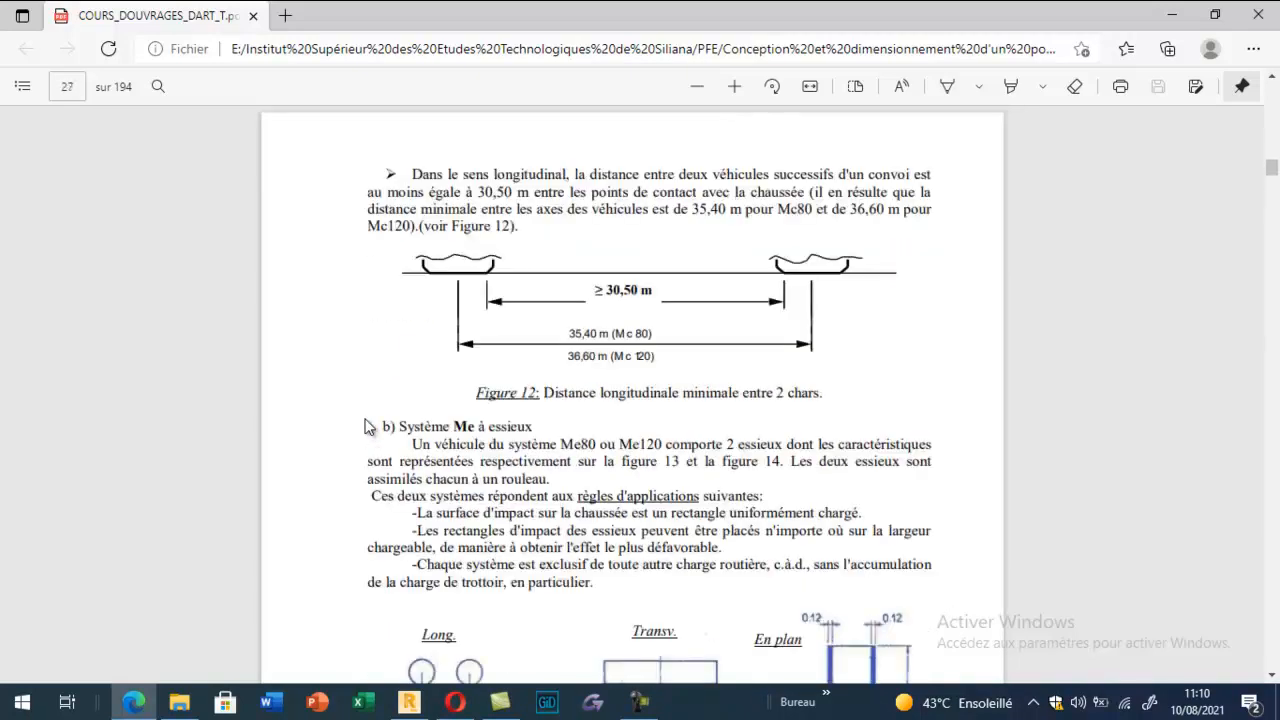
scroll(401, 416, up, 8)
scroll(401, 410, down, 14)
scroll(399, 410, down, 10)
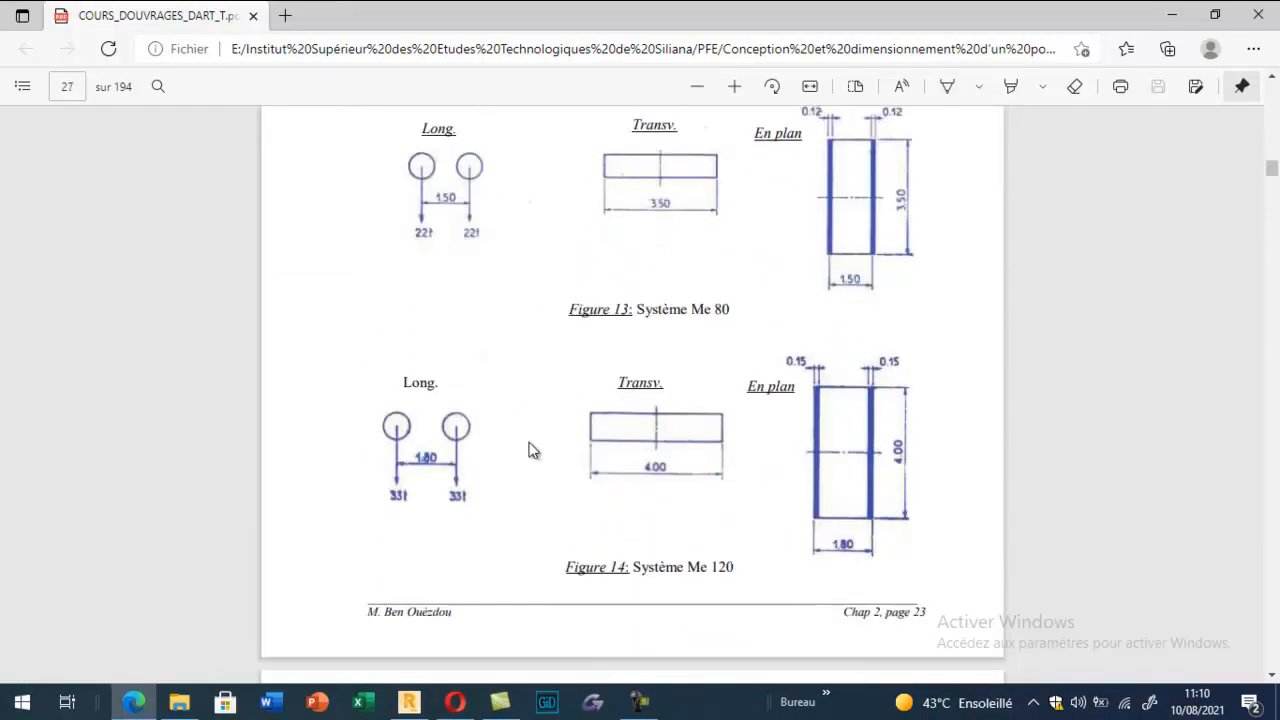
Go to section 2-8 on BAEL load combinations and enlarge the ELU and ELS weighting coefficient table
click(697, 86)
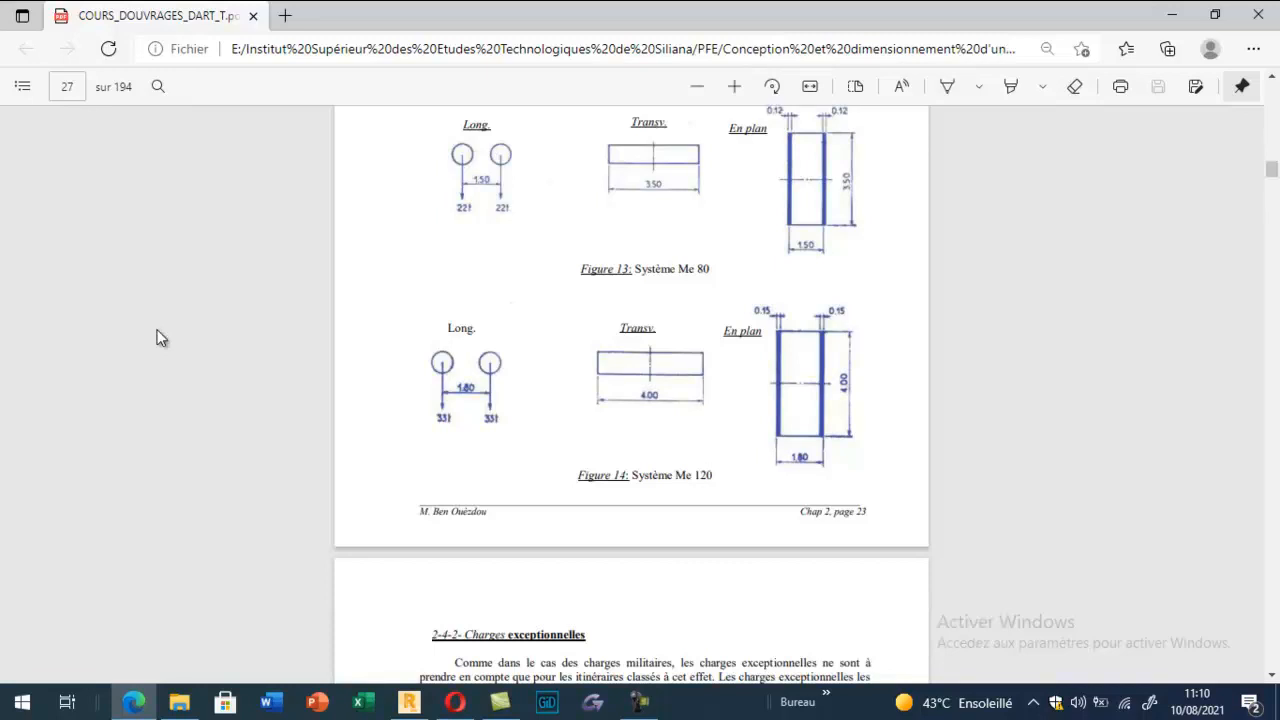
scroll(157, 338, down, 20)
scroll(157, 338, down, 8)
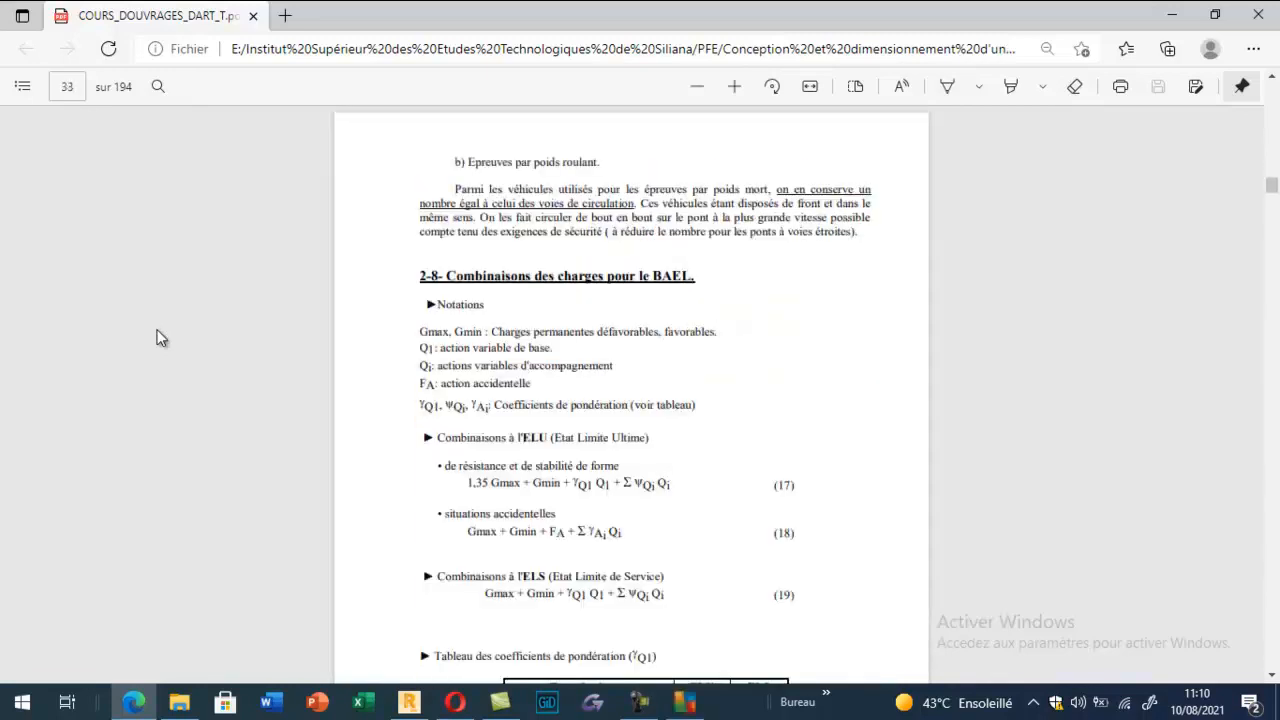
scroll(200, 404, down, 2)
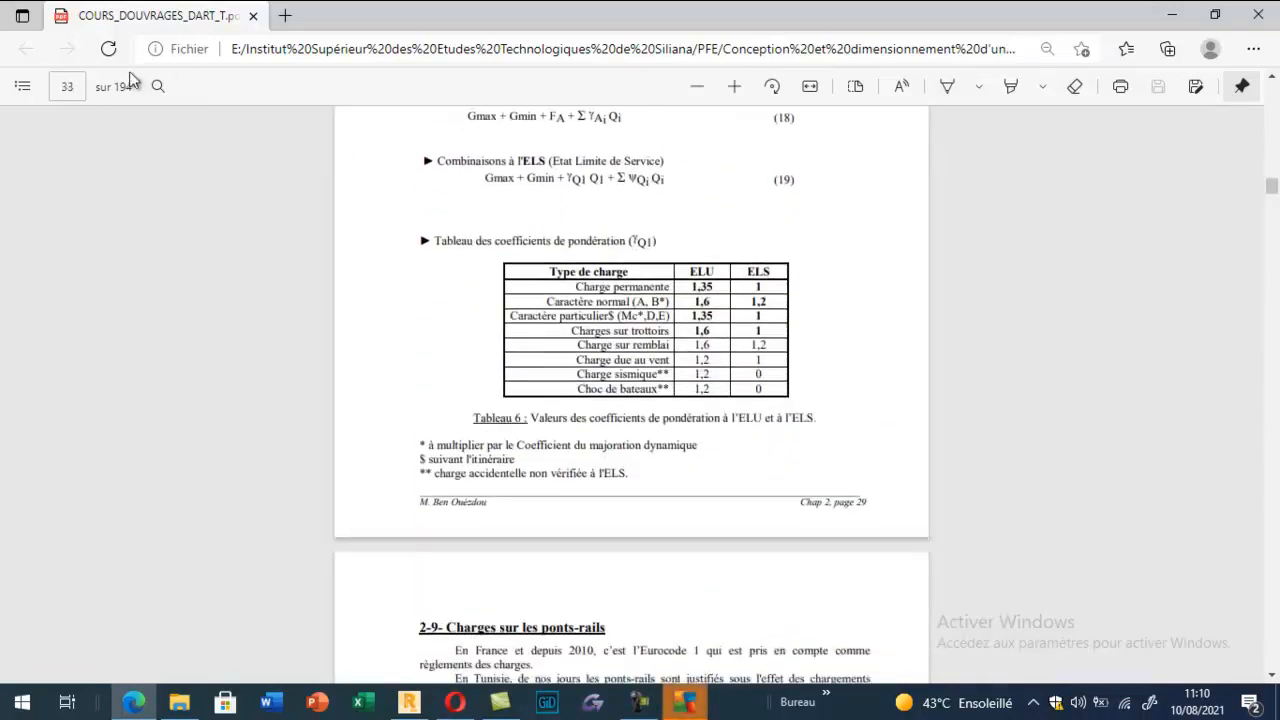
click(734, 86)
click(735, 87)
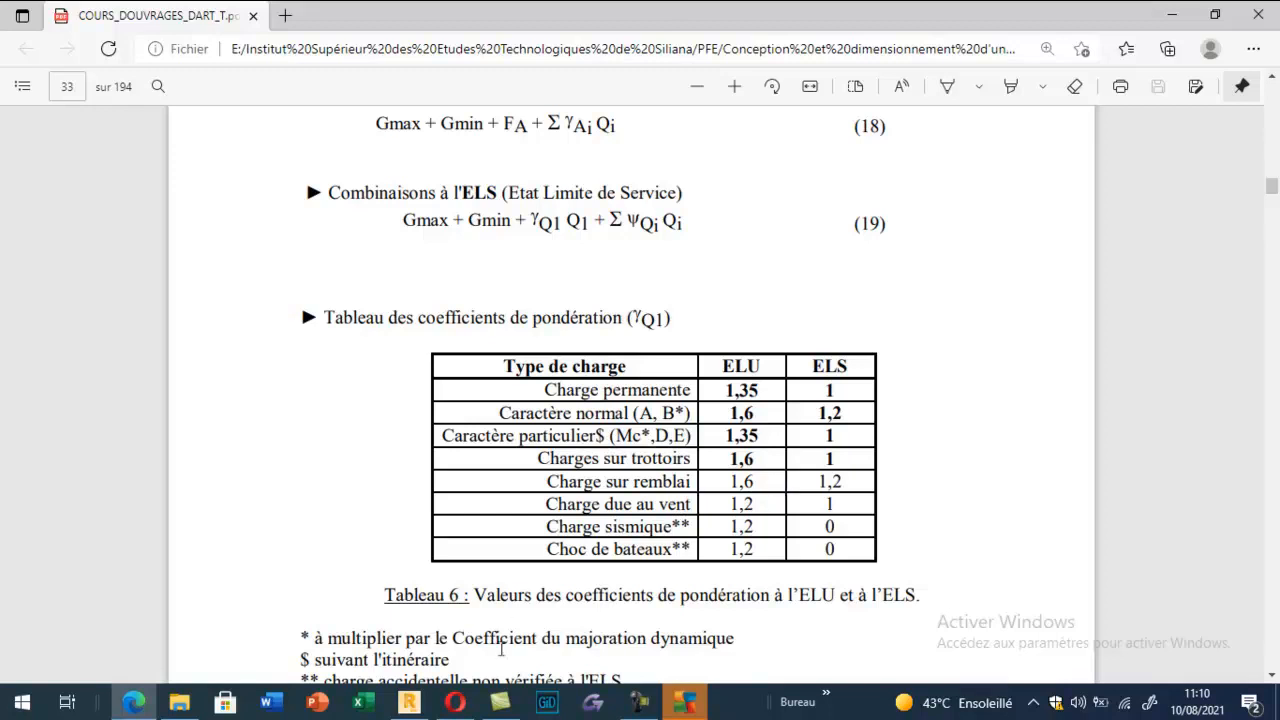
Return to Robot Structural Analysis to examine the AL load on the deck, and switch back to the PDF's coefficient table
click(409, 702)
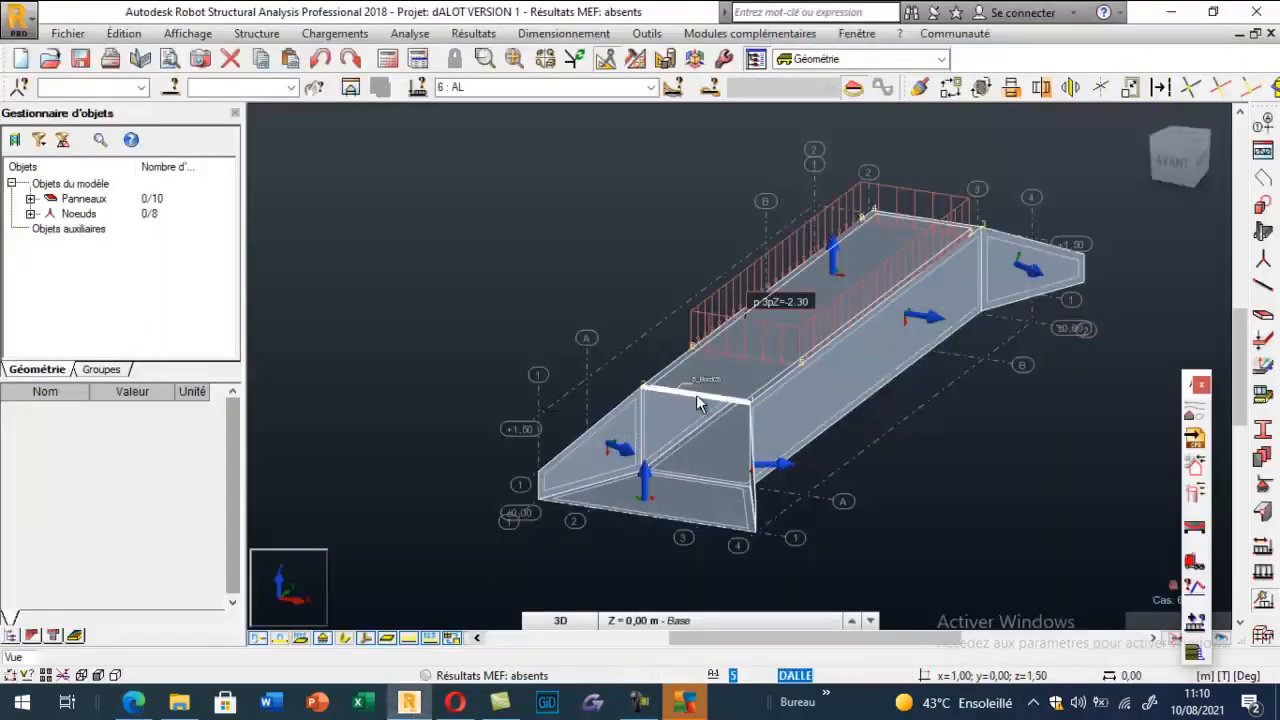
scroll(690, 400, up, 2)
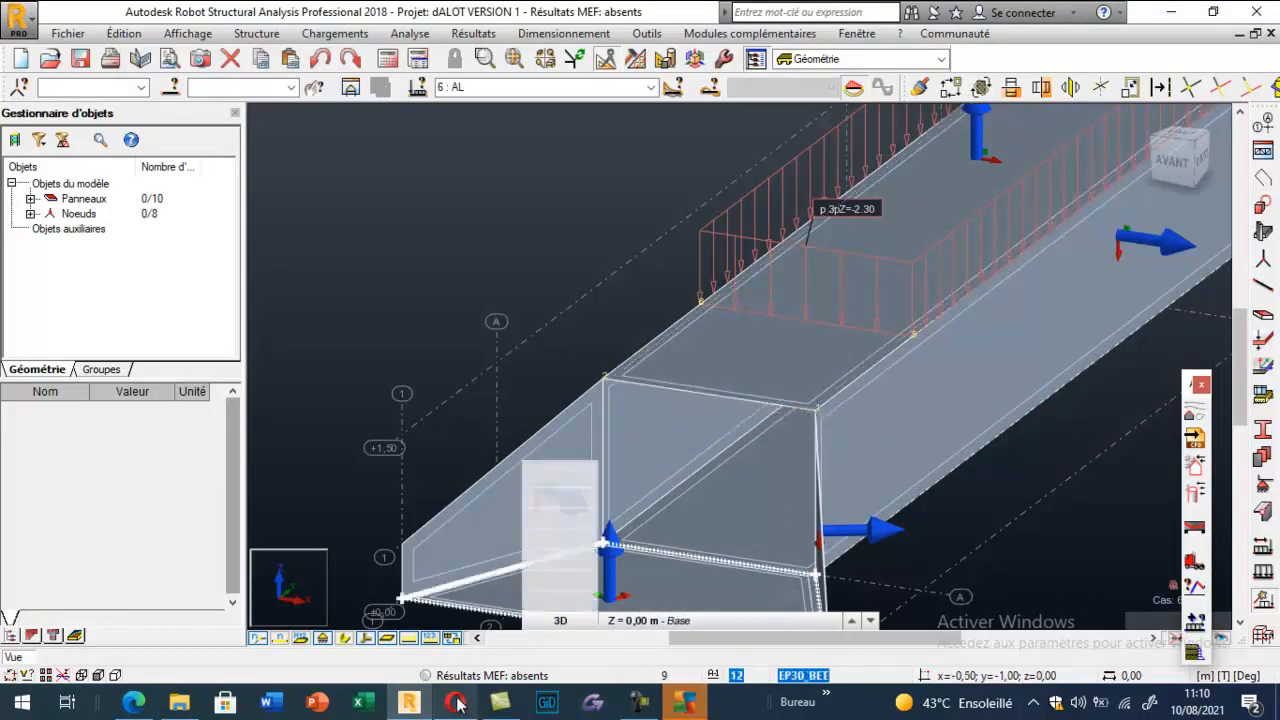
mouse_move(457, 705)
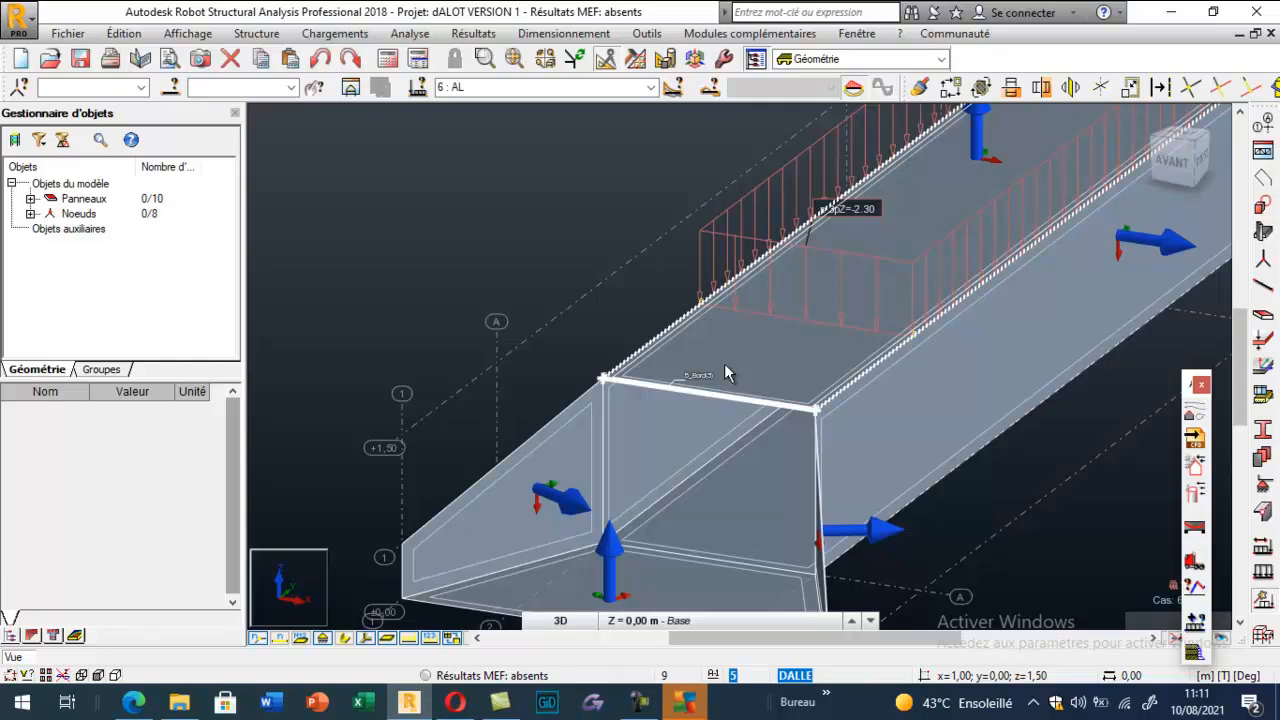
click(133, 702)
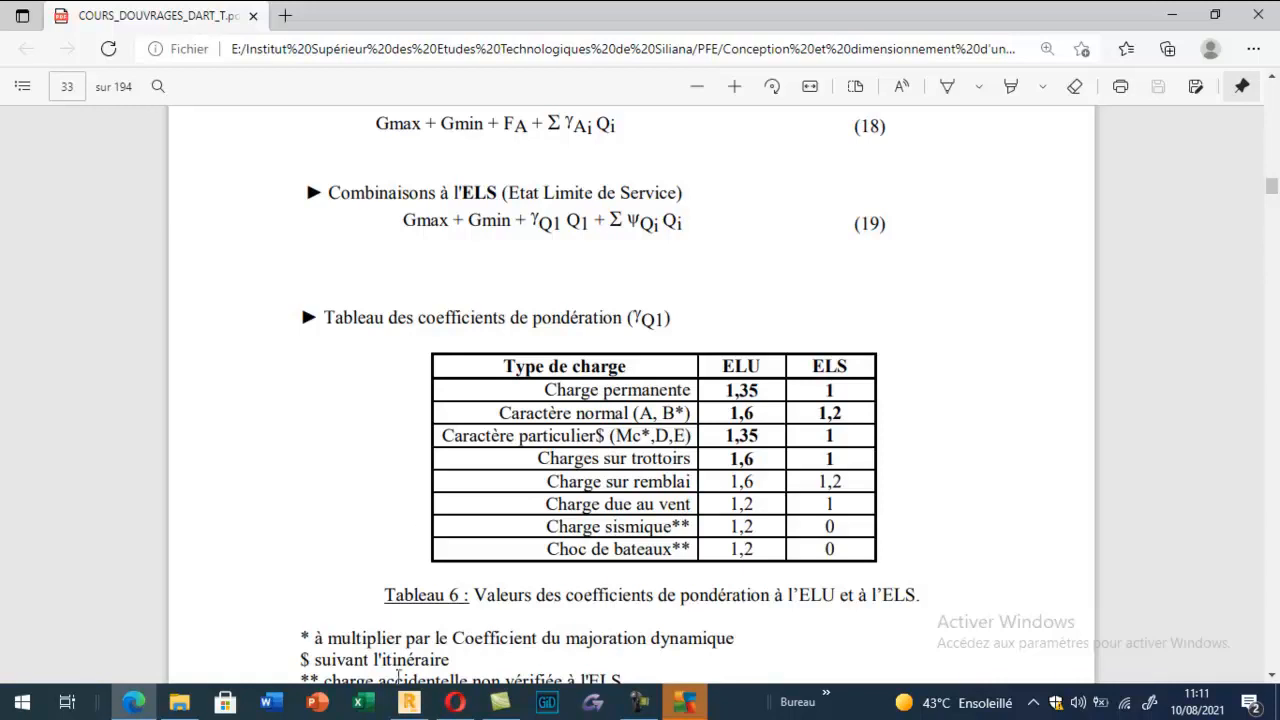
Return to Robot Structural Analysis, open the surface supports and browse the list of existing support types
click(409, 702)
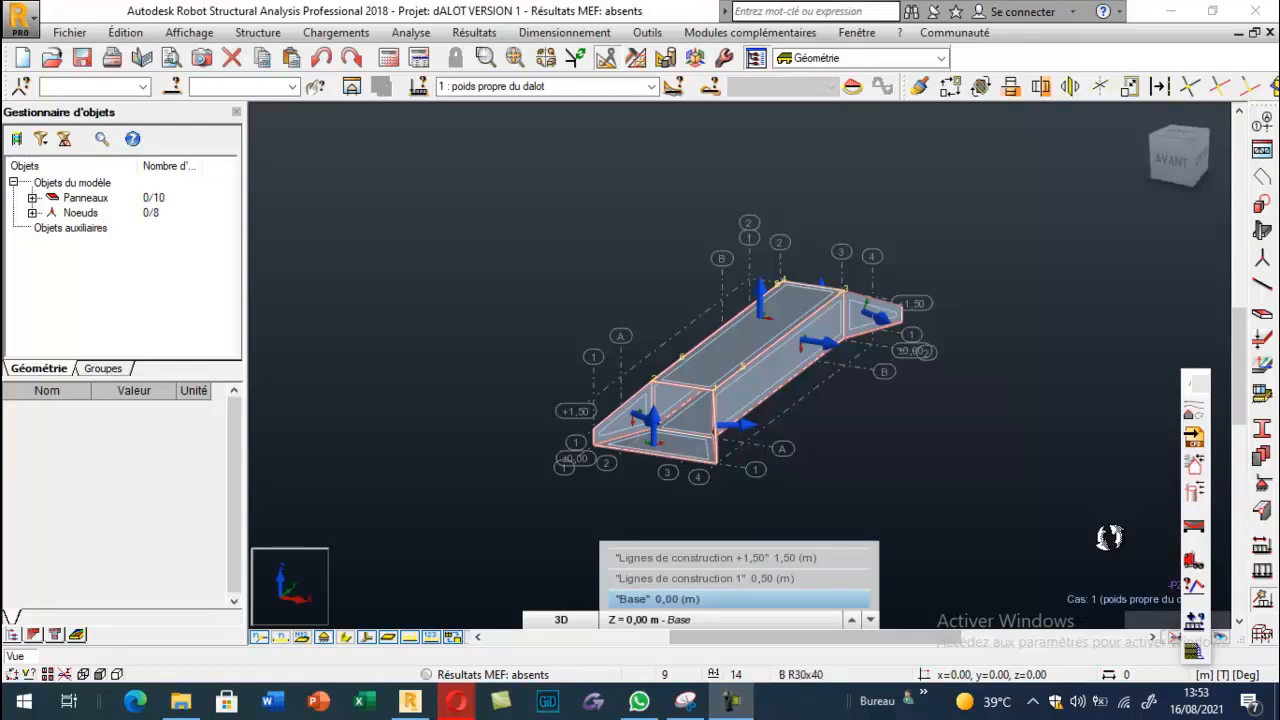
click(1261, 488)
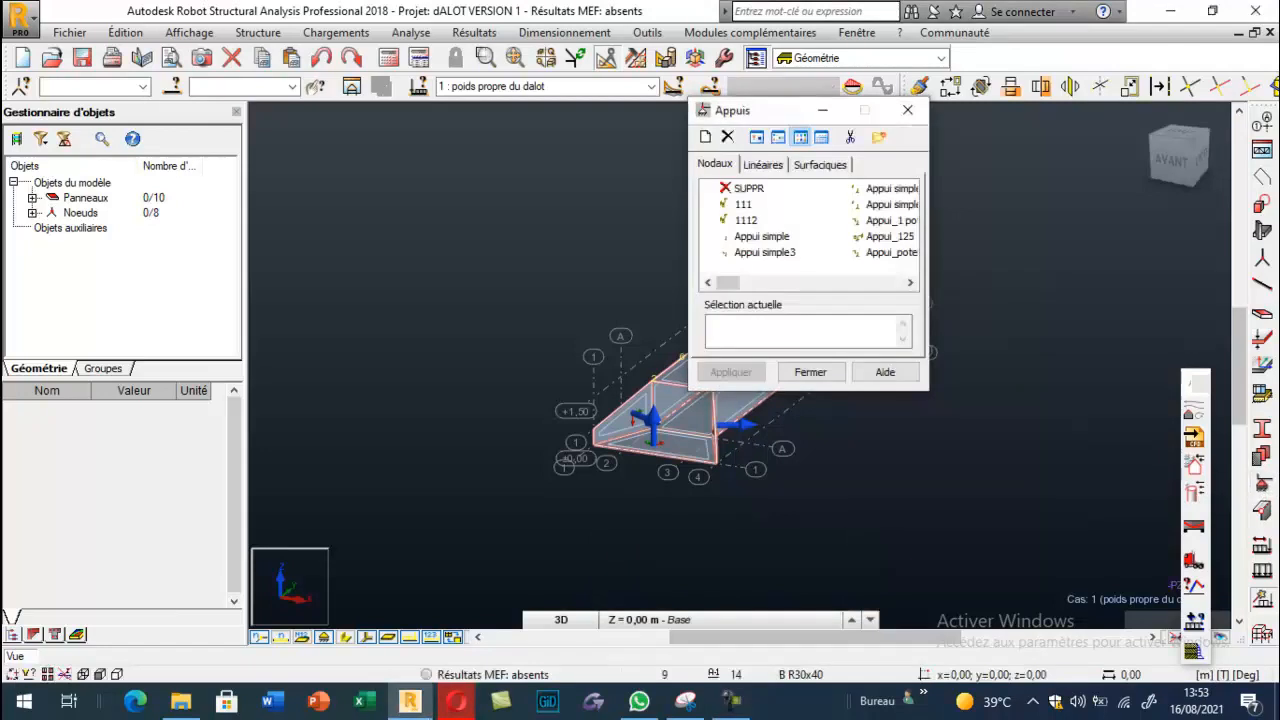
click(820, 166)
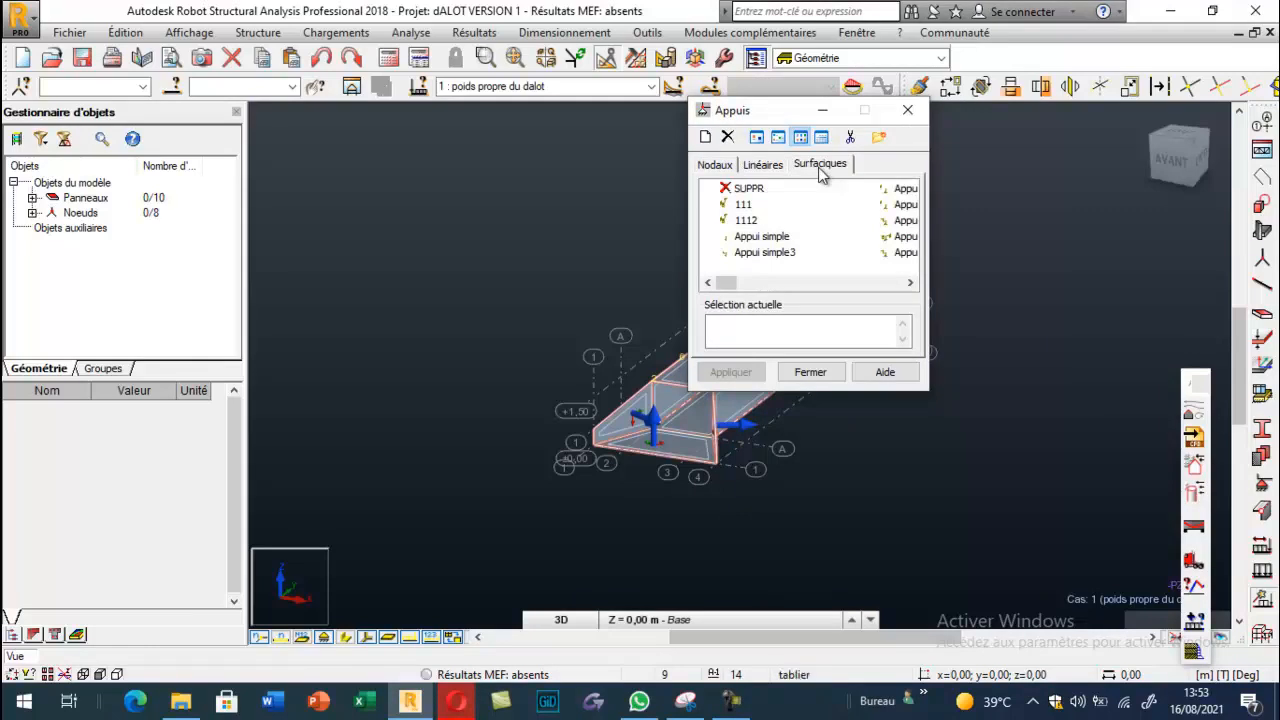
click(908, 283)
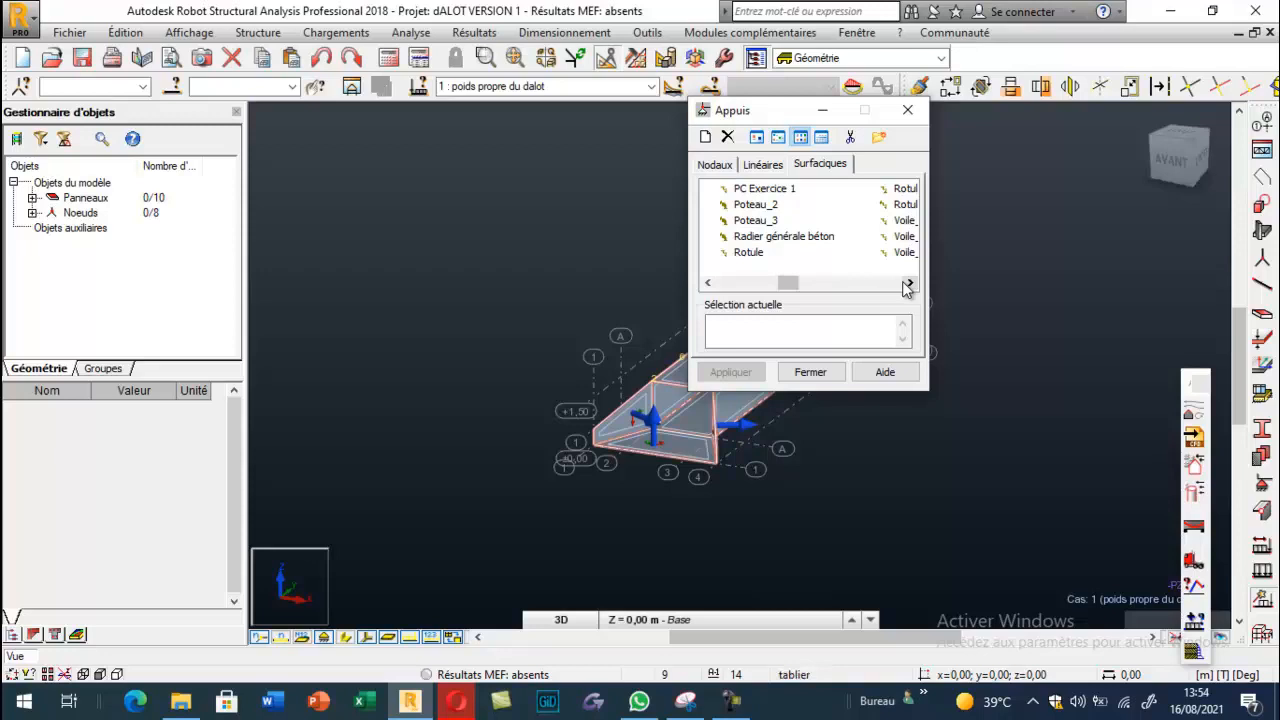
click(907, 284)
click(907, 284)
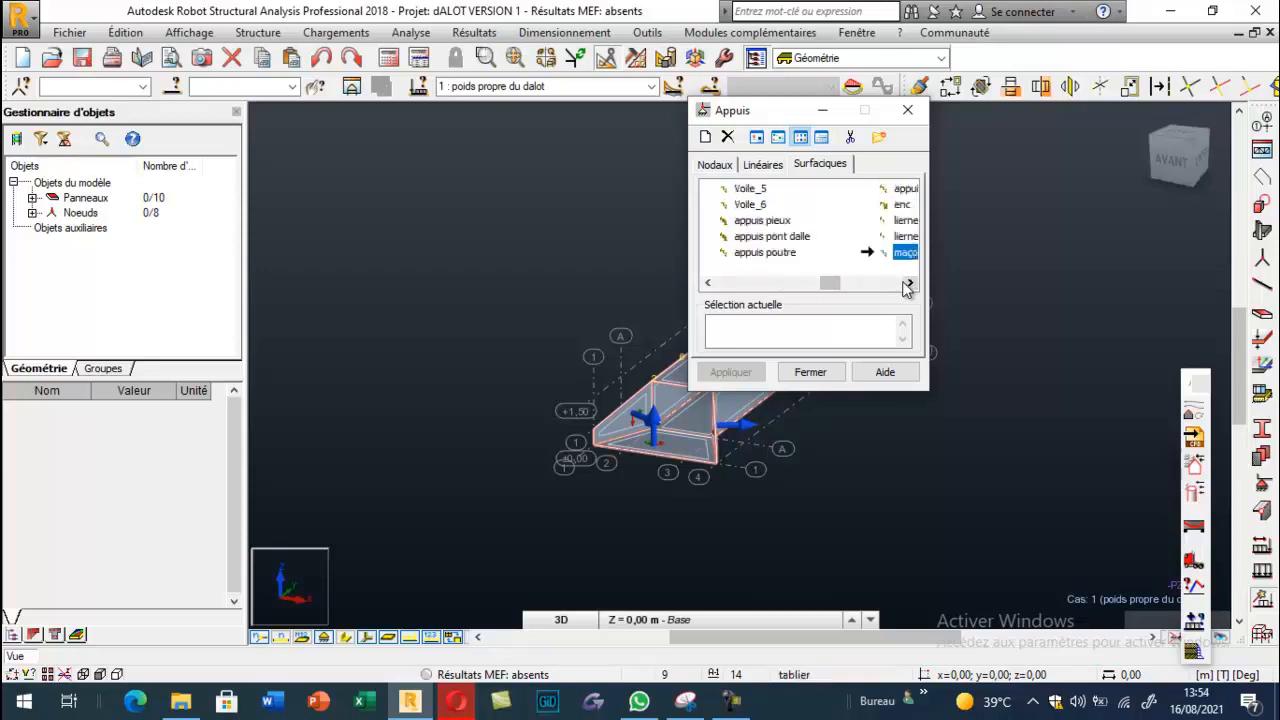
click(907, 284)
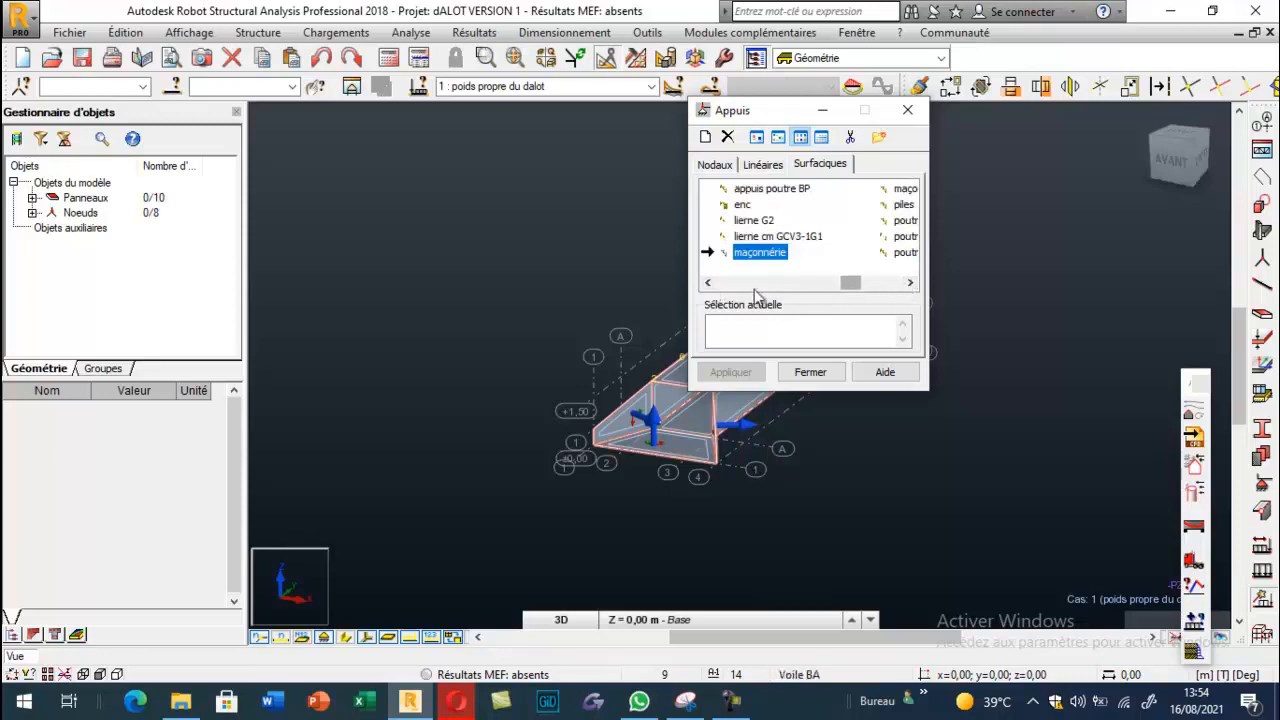
click(708, 283)
click(708, 283)
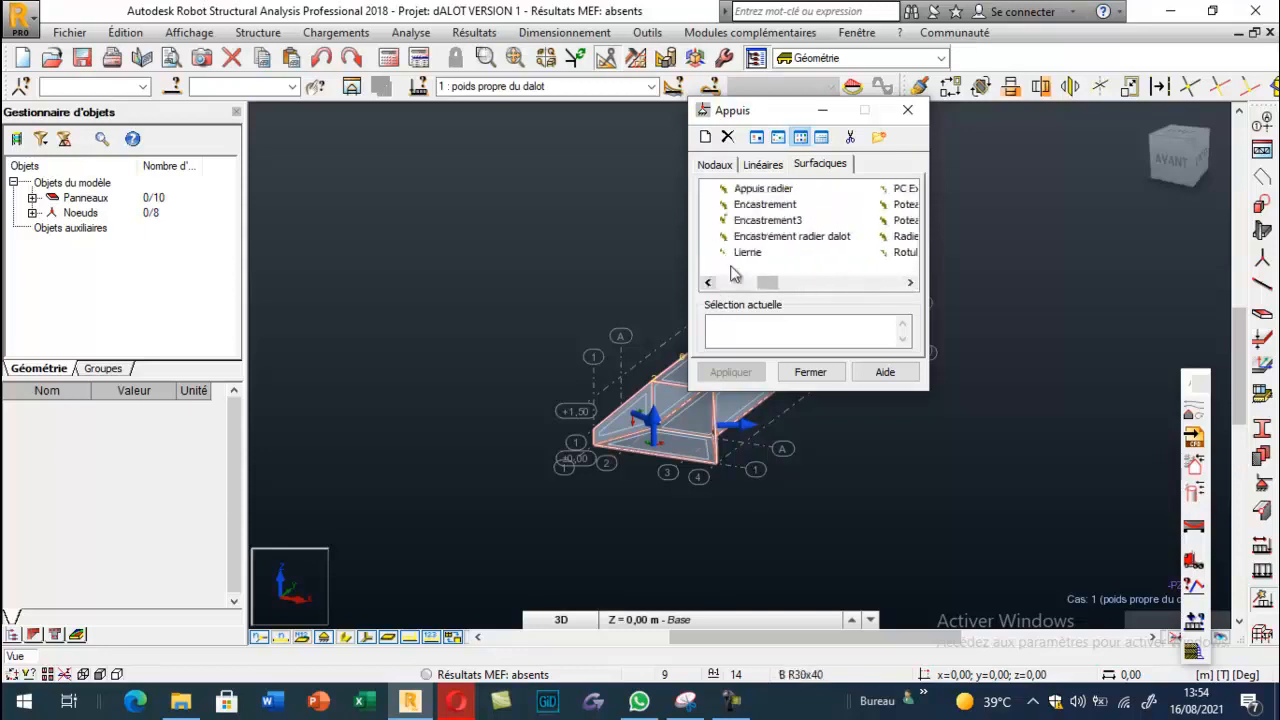
click(728, 205)
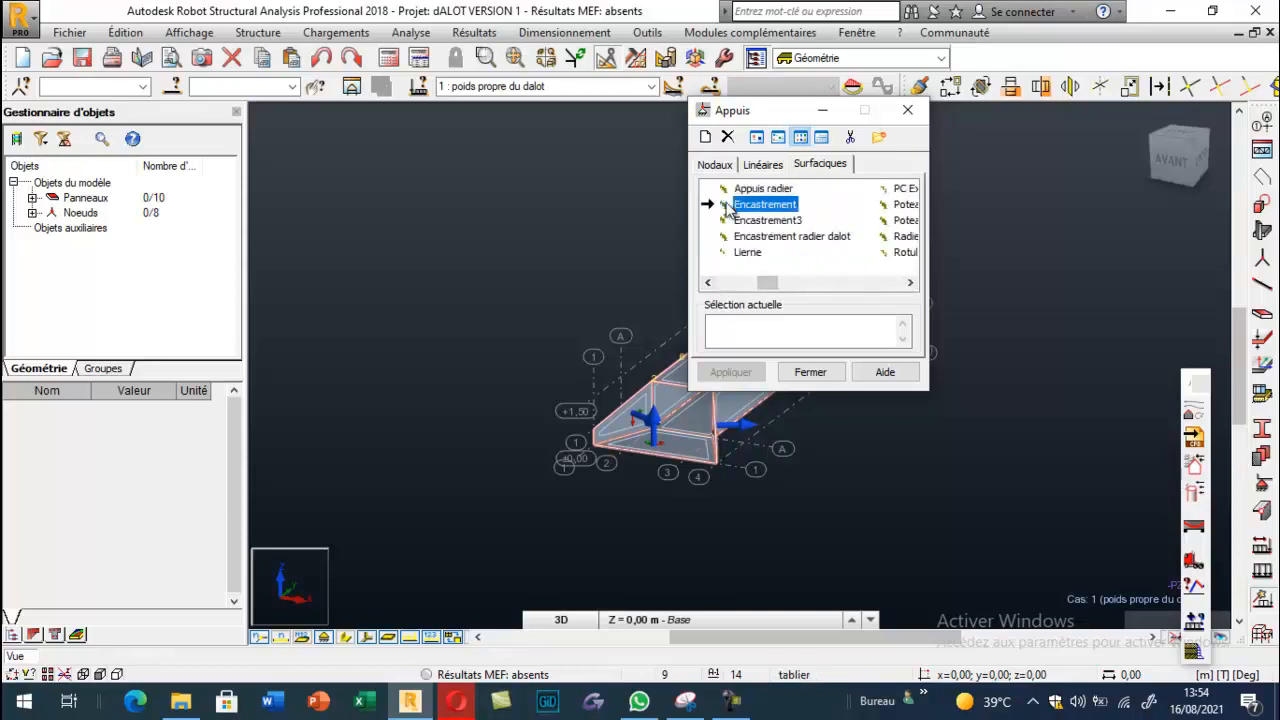
Start defining a new elastic surface support with the UZ direction released
click(706, 139)
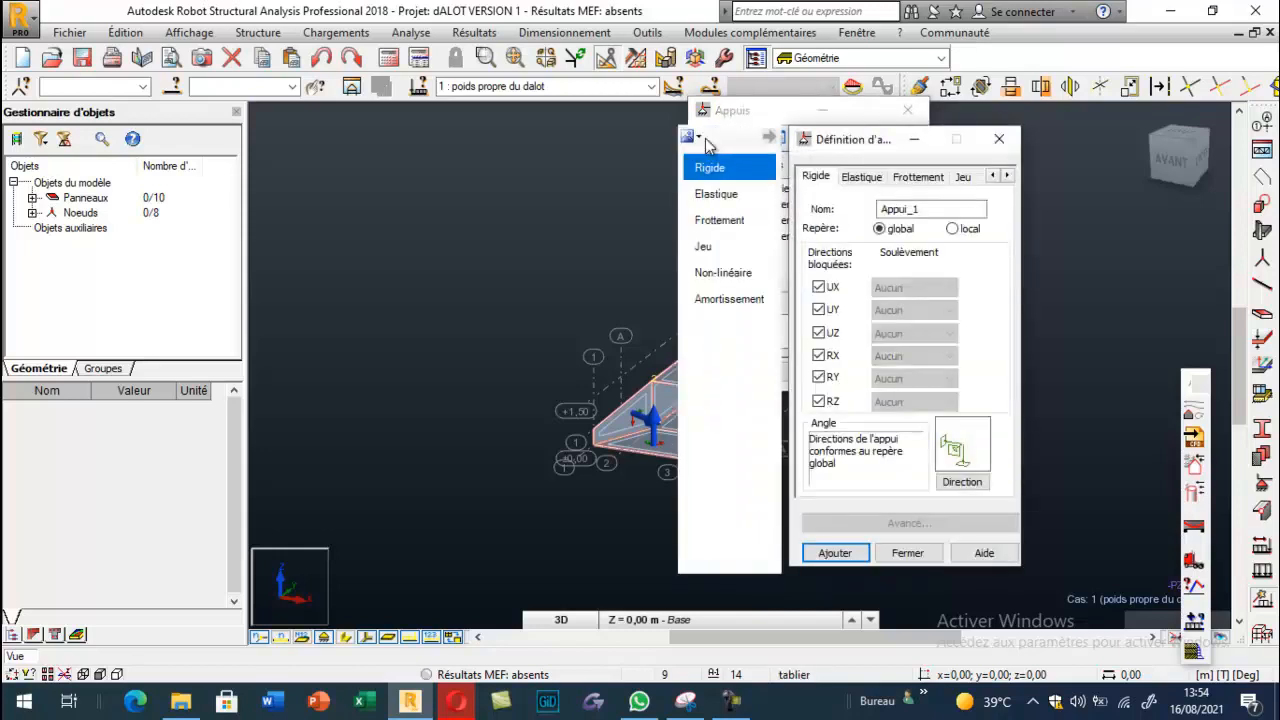
click(862, 177)
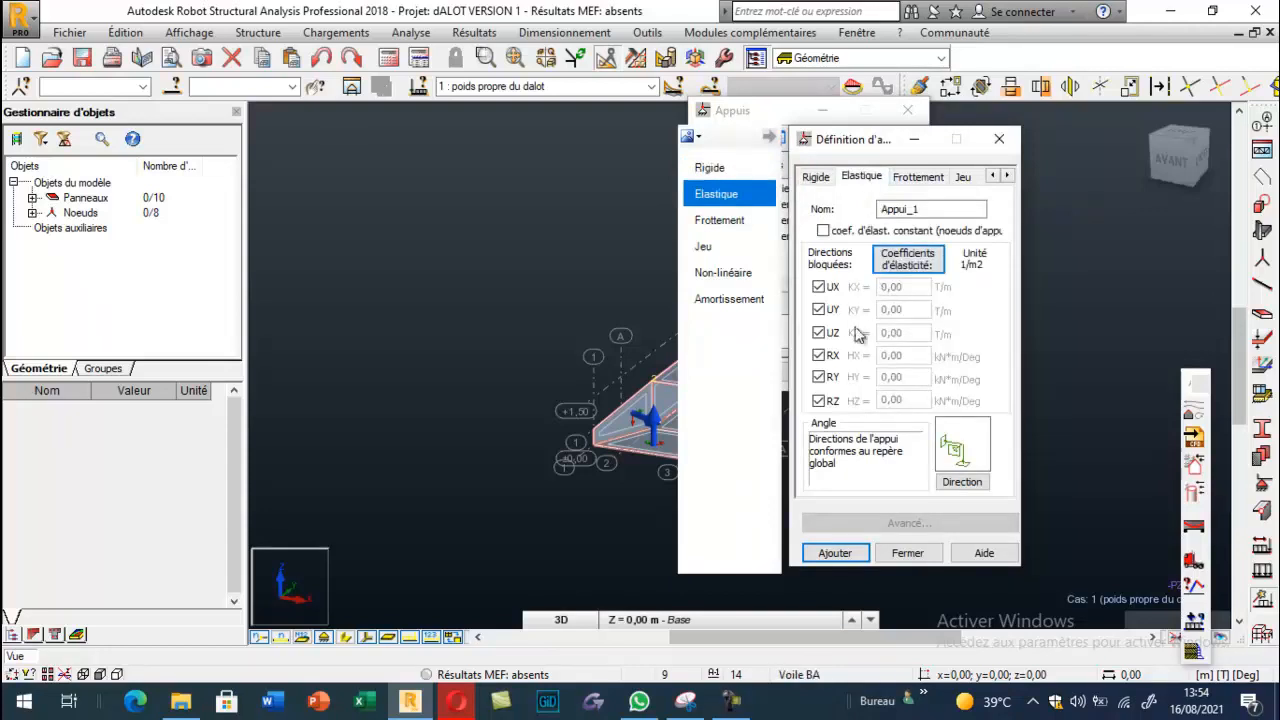
click(819, 334)
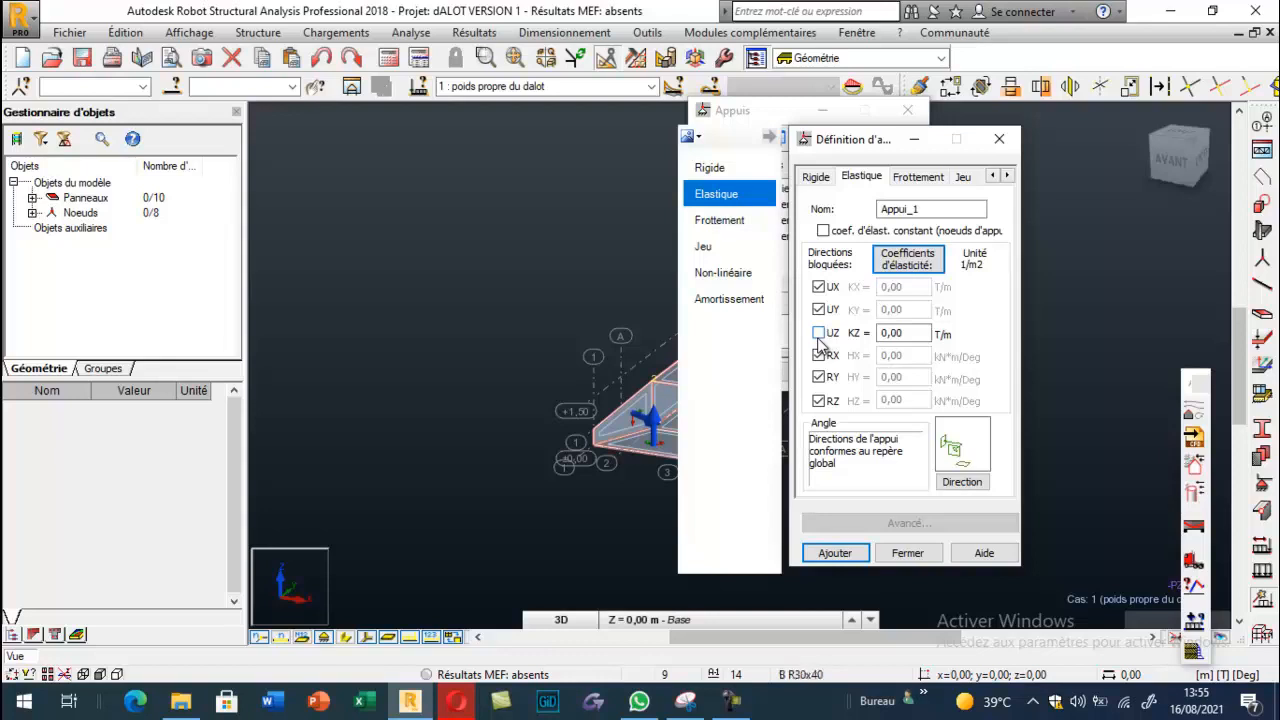
click(916, 265)
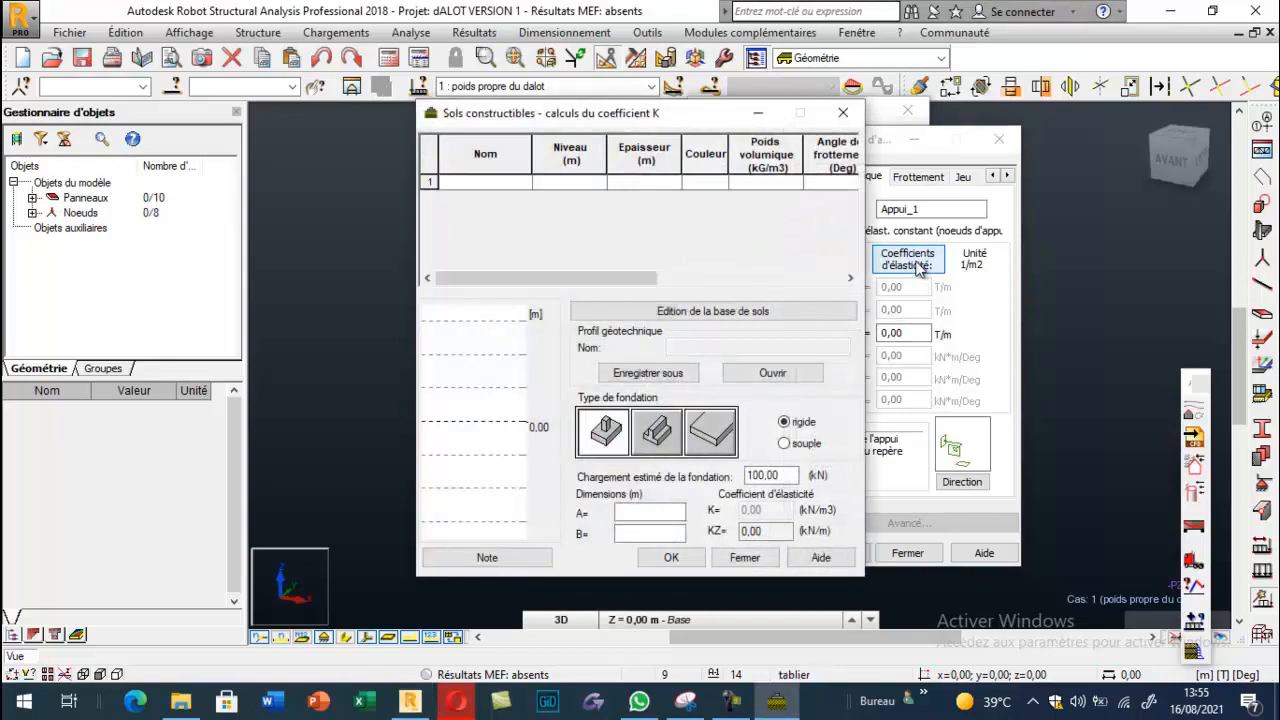
click(520, 187)
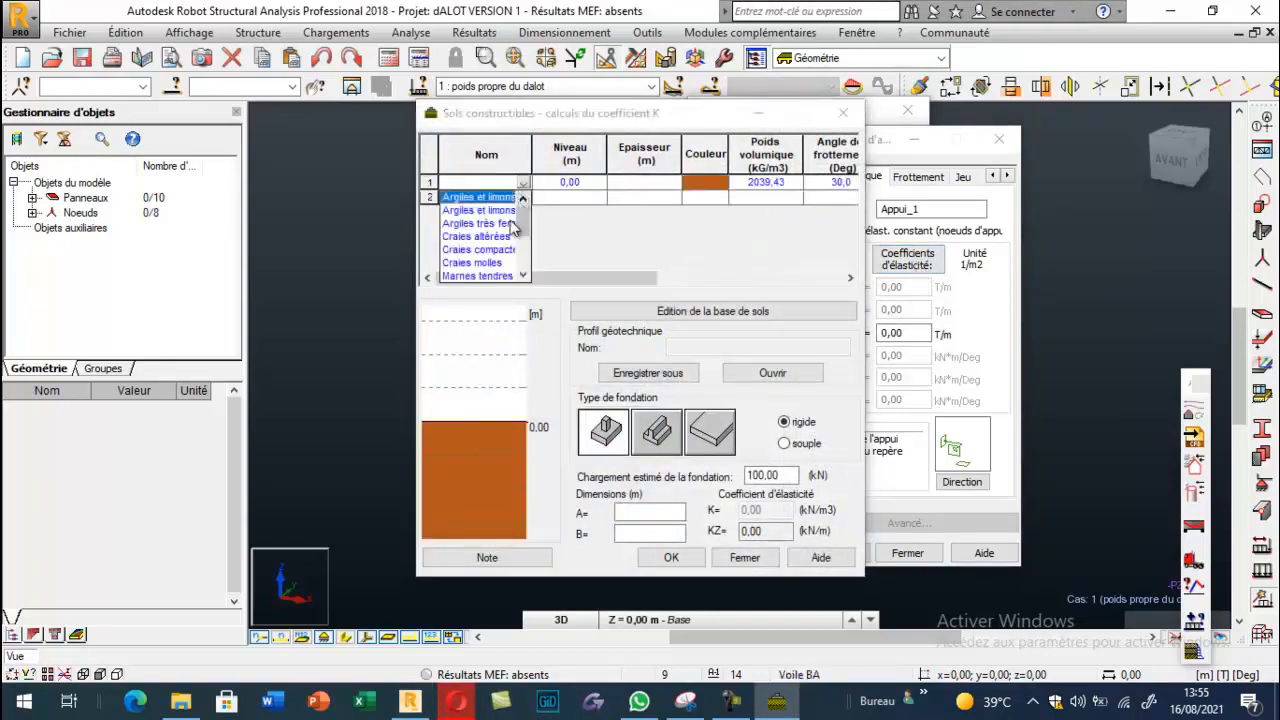
click(648, 178)
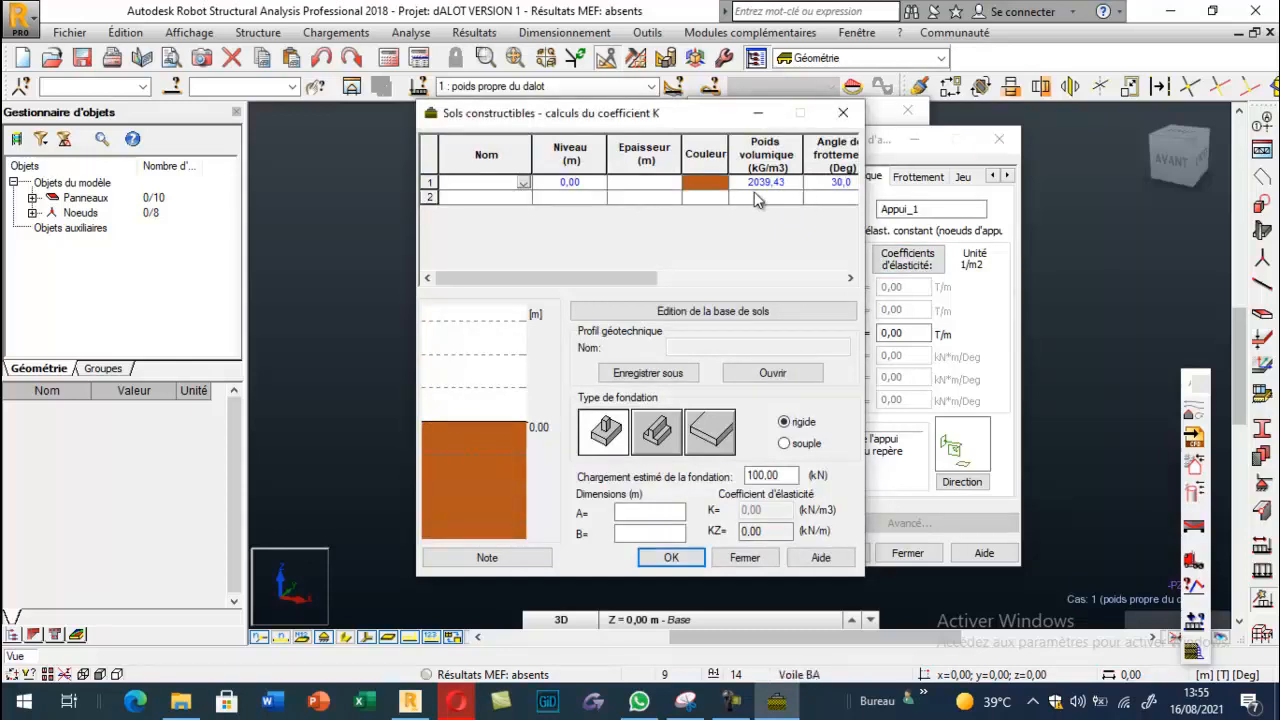
click(705, 418)
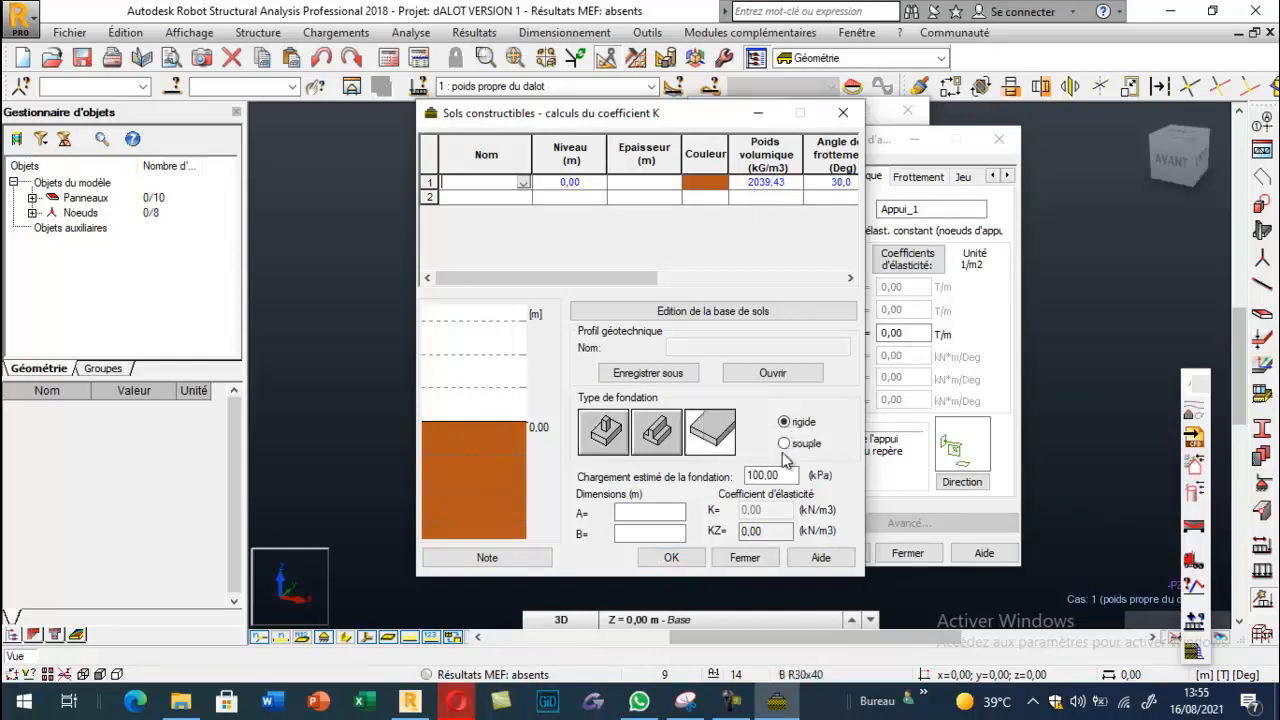
click(663, 514)
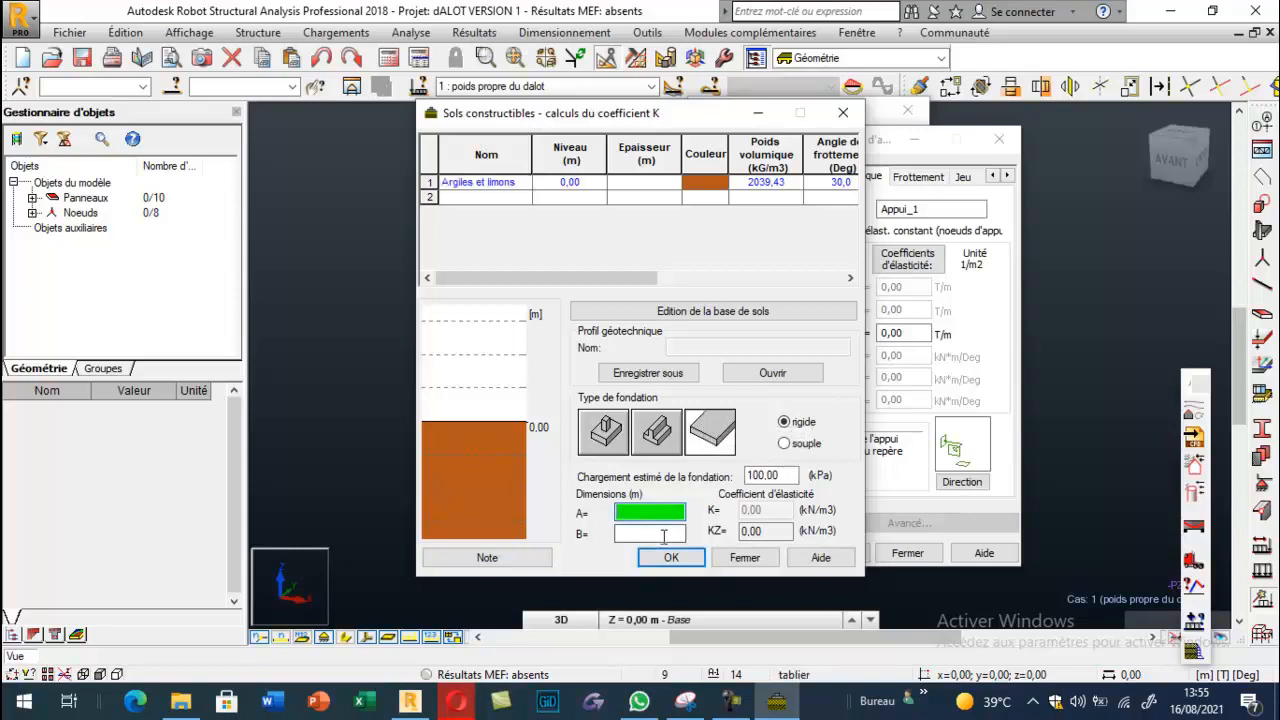
click(664, 534)
click(757, 476)
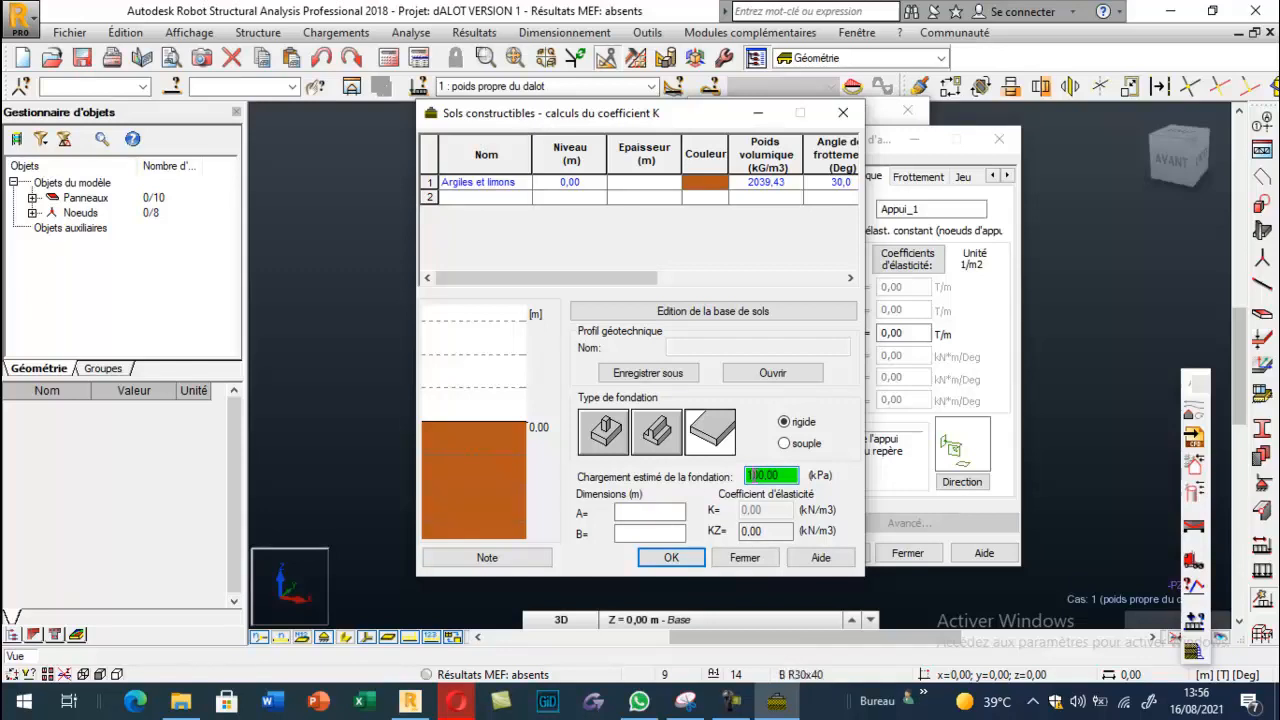
click(760, 531)
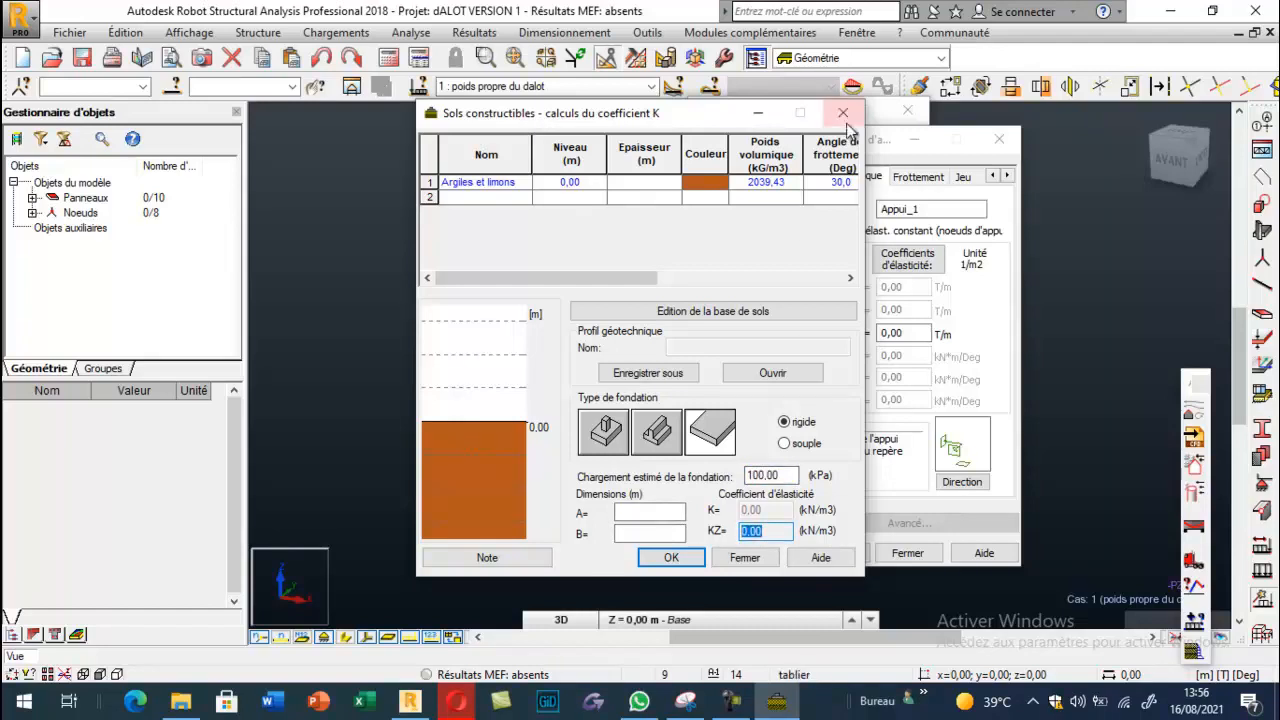
click(843, 113)
Consult the captured table of soil k coefficients, set the support's KZ stiffness to 5000 T/m, and add the support
click(896, 333)
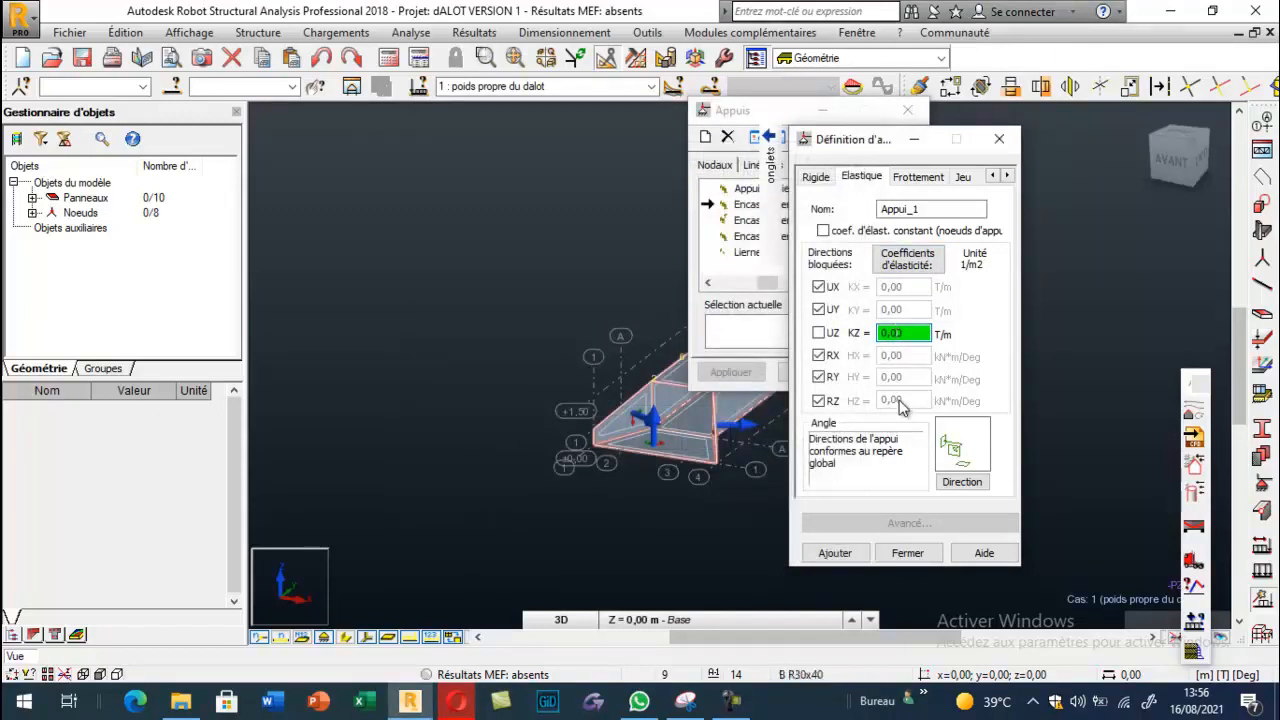
click(685, 701)
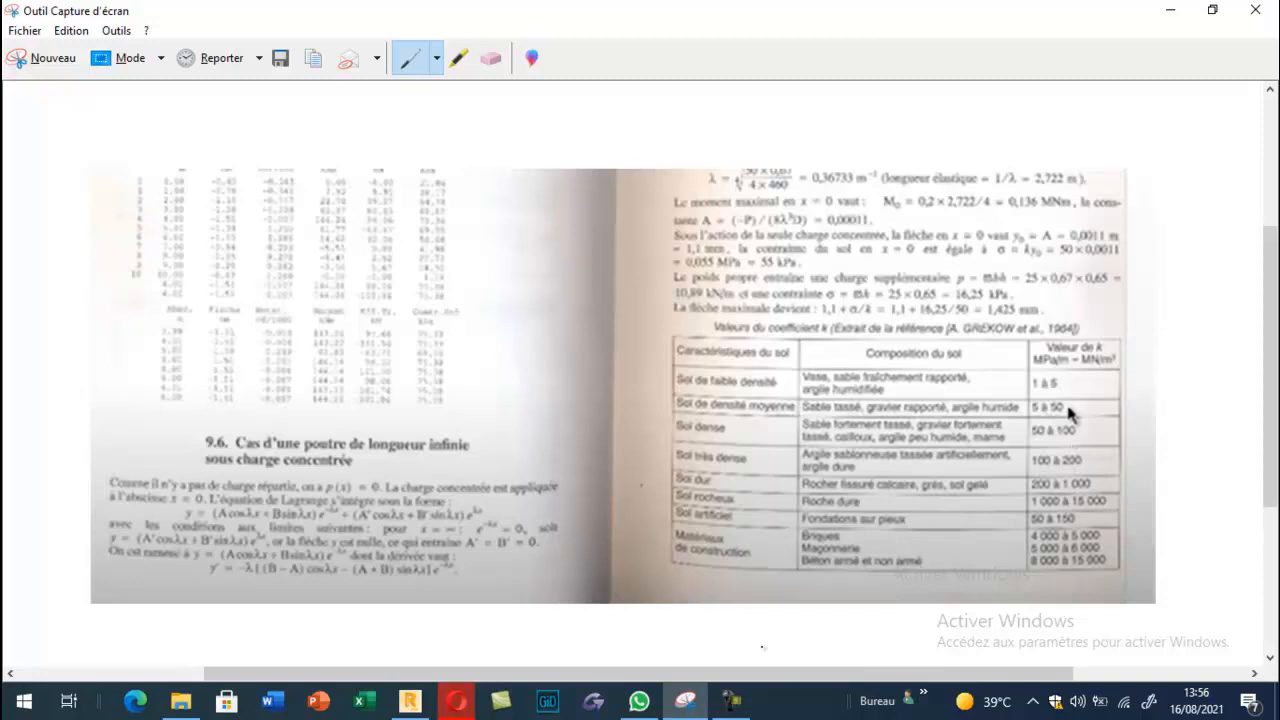
click(410, 701)
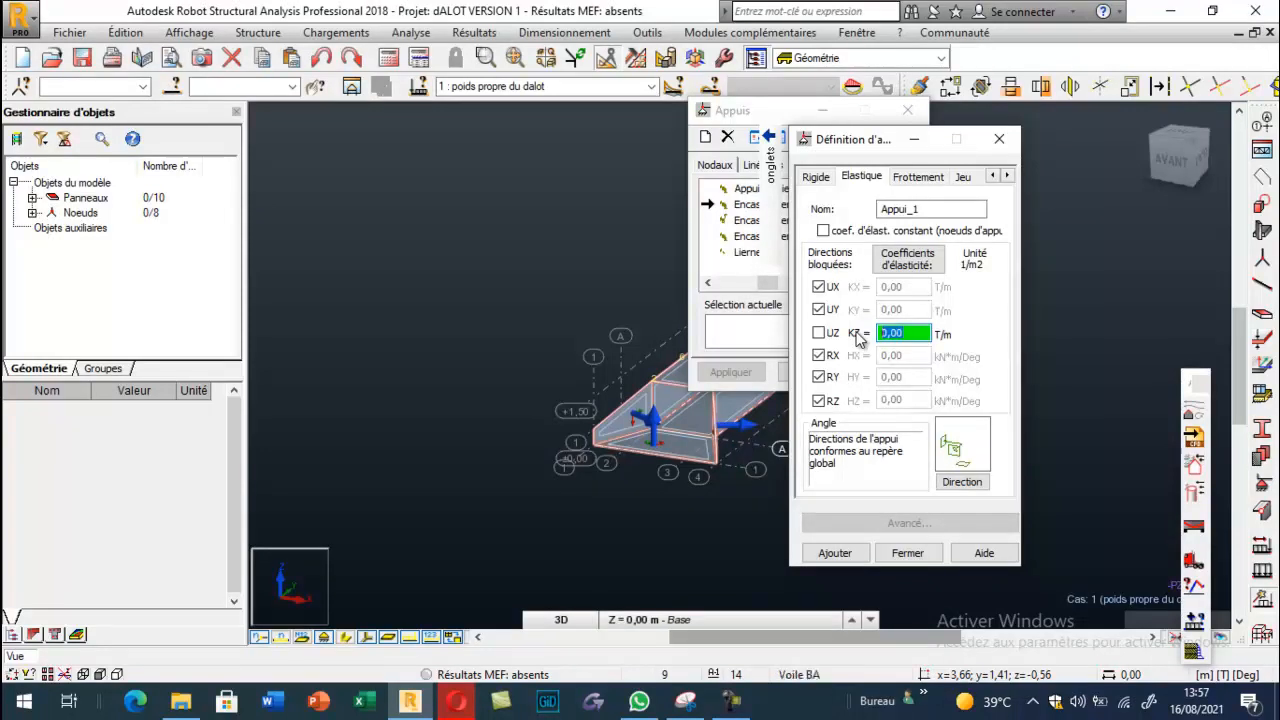
text(5000)
click(848, 553)
click(906, 553)
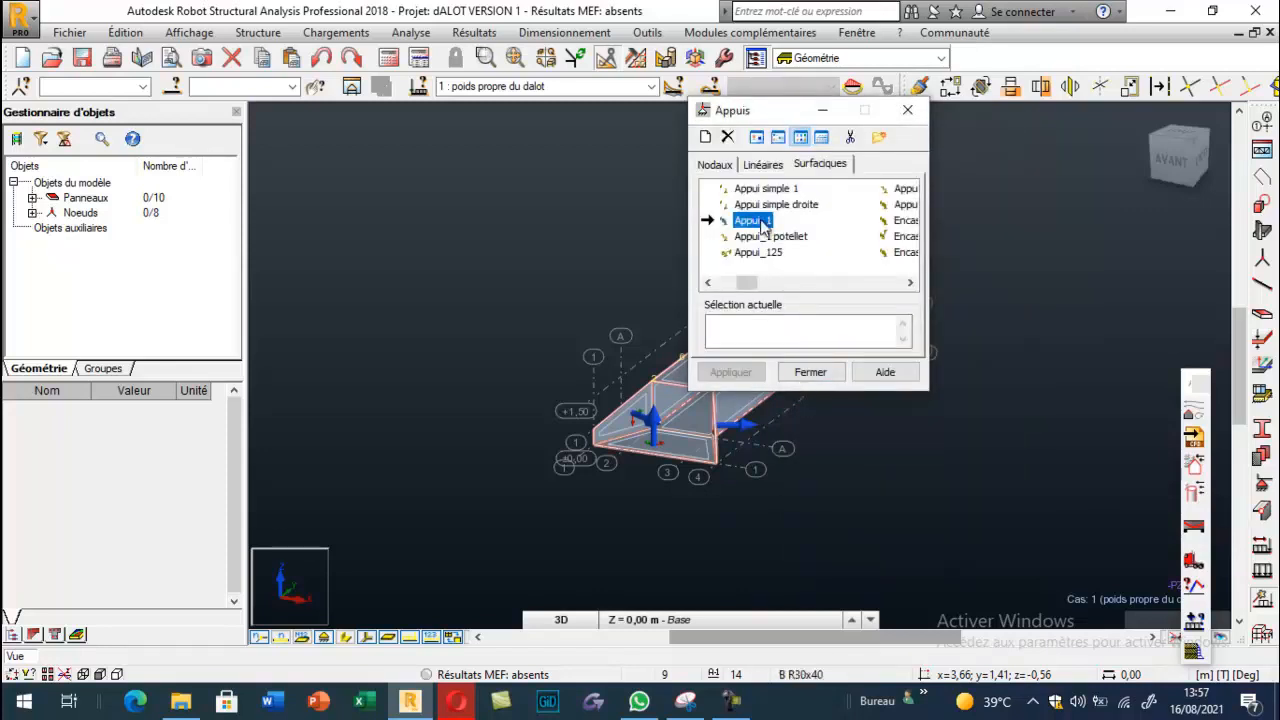
Move the supports list clear of the model and review the elastic definition of the new support
click(722, 334)
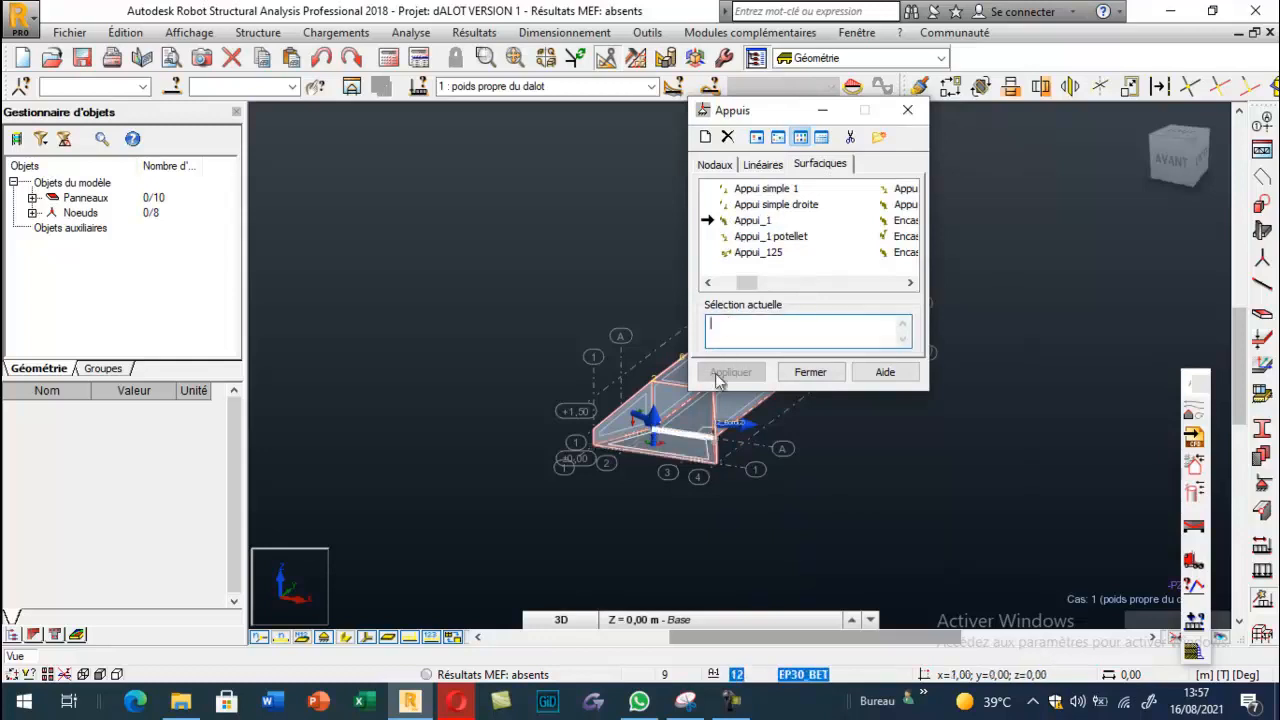
drag(752, 113, 356, 151)
click(357, 262)
double_click(357, 262)
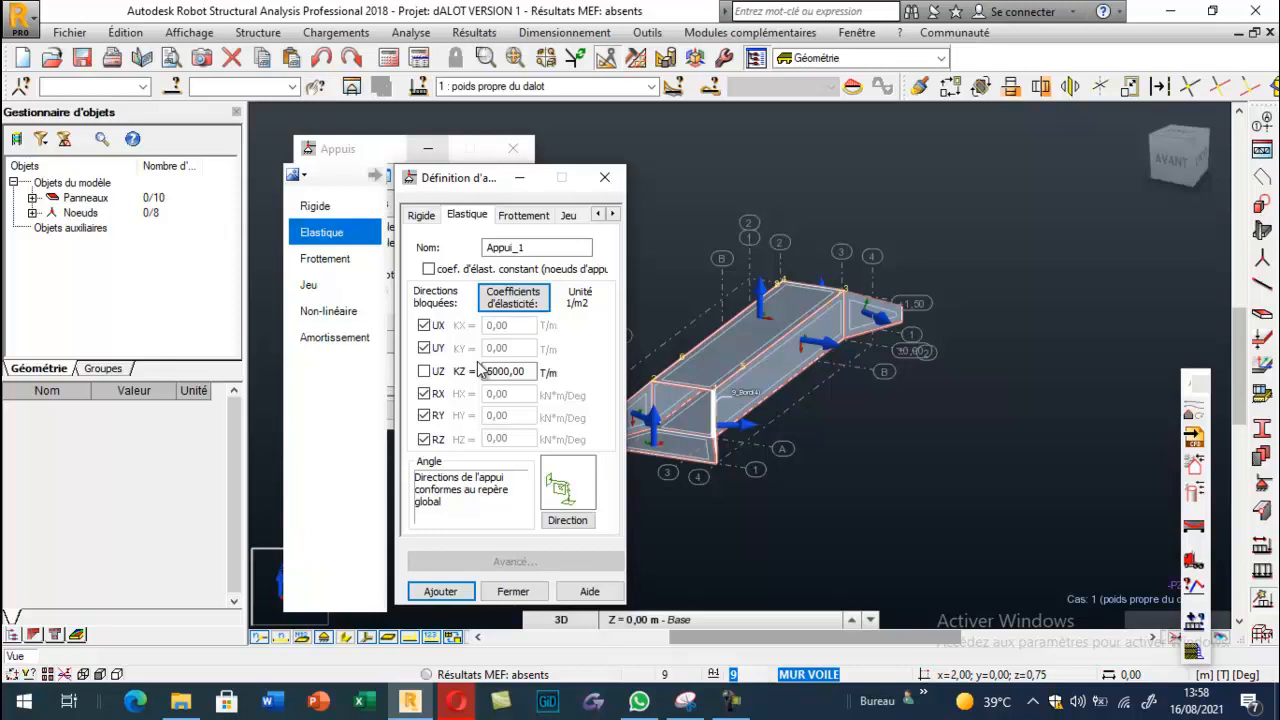
click(604, 177)
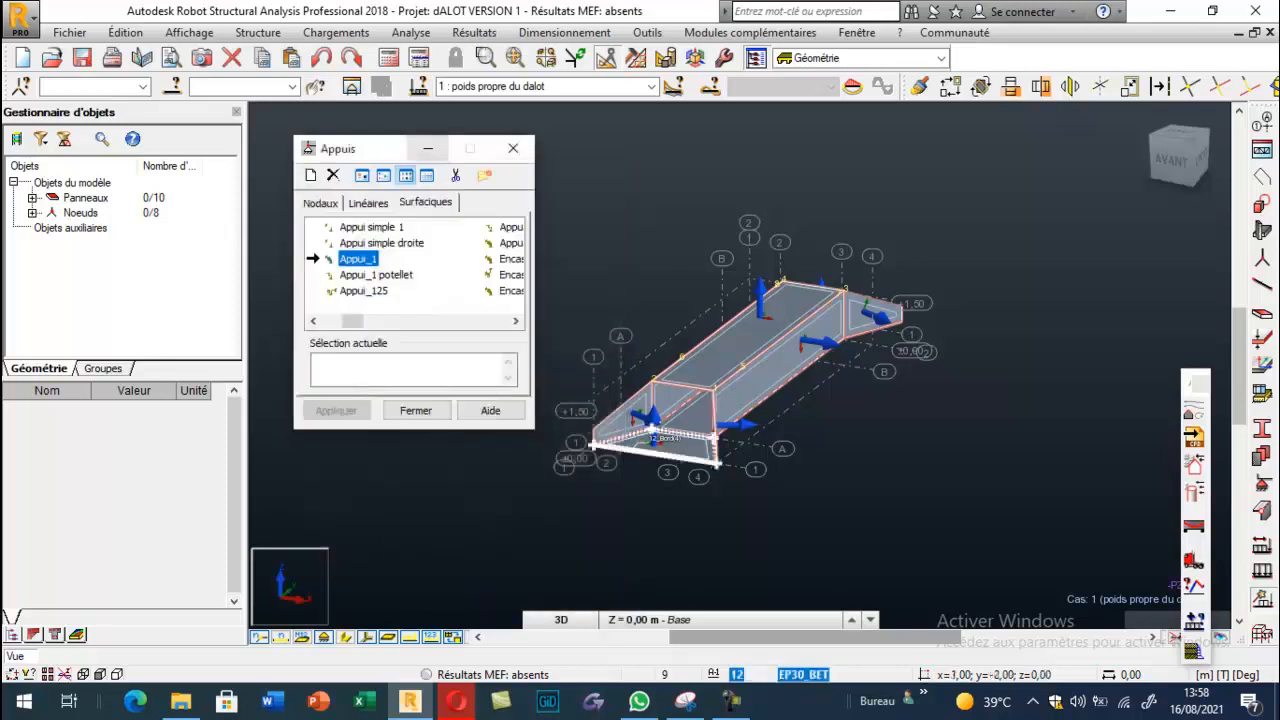
Apply the new elastic surface support to the central raft and both end base slabs (panels 6, 12 and 13)
click(414, 364)
click(686, 440)
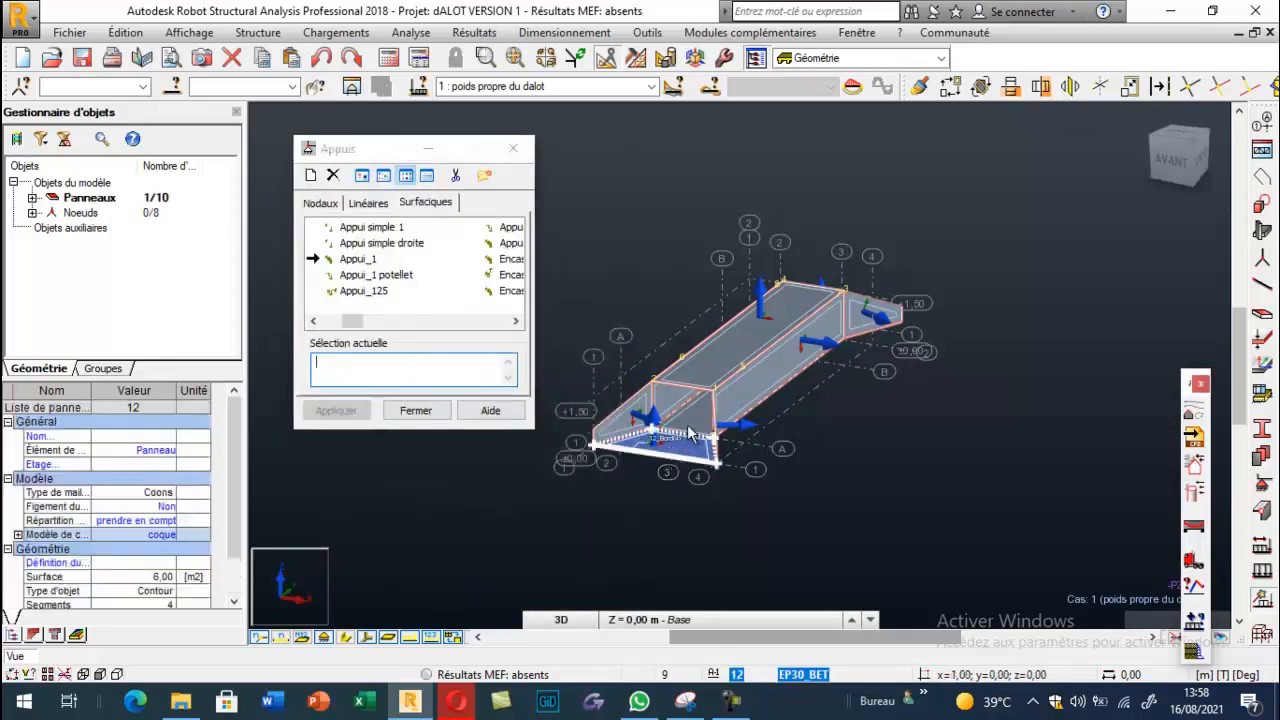
ctrl+click(686, 430)
right_click(912, 310)
click(912, 310)
drag(903, 343, 966, 366)
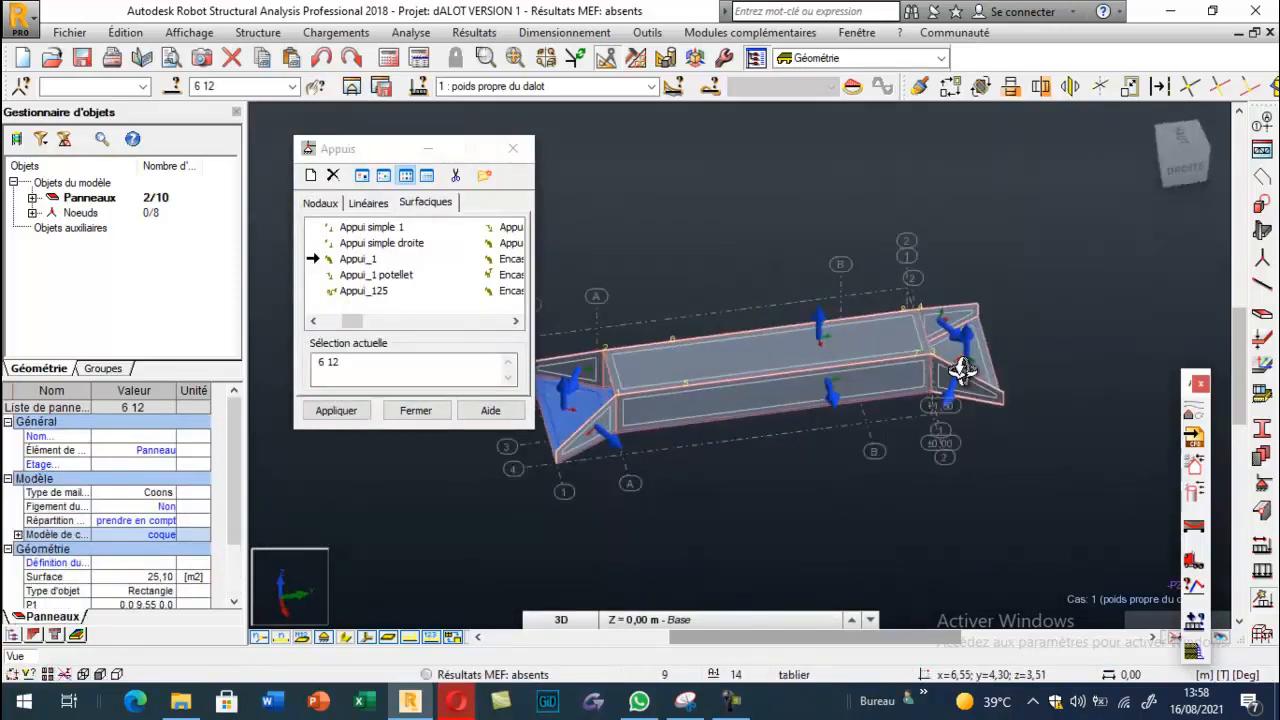
key(Escape)
click(480, 371)
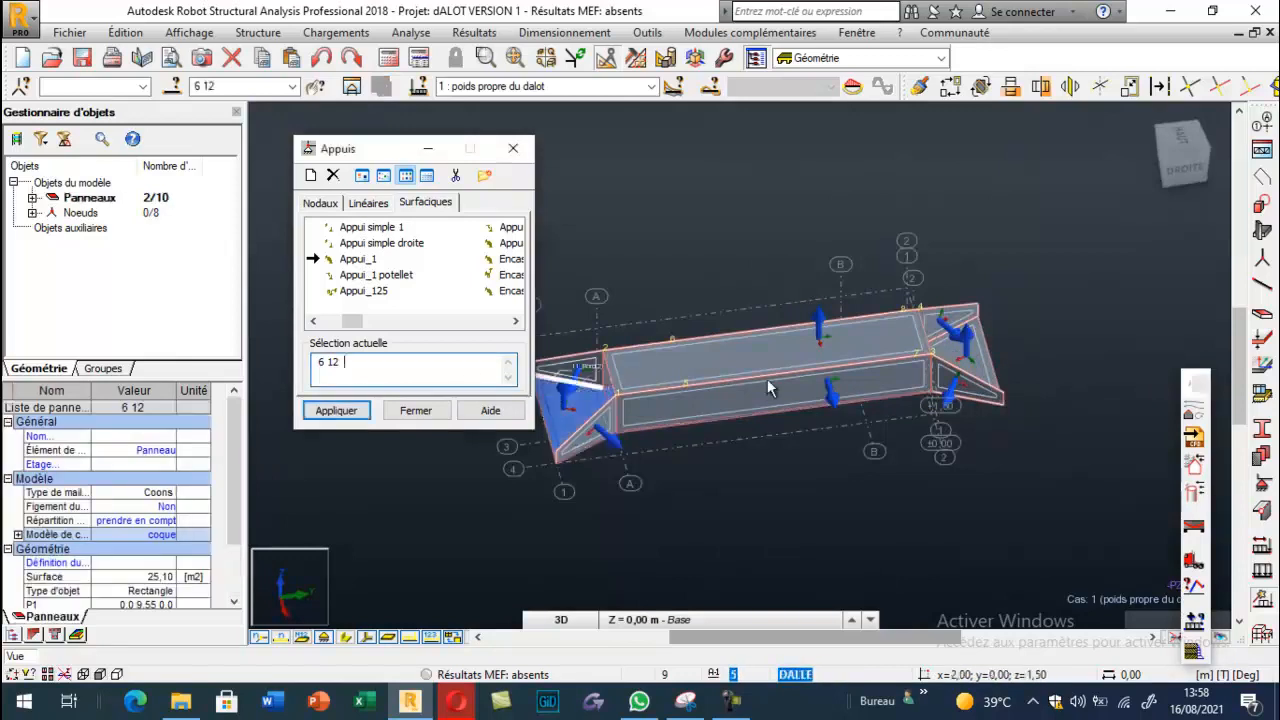
ctrl+click(968, 365)
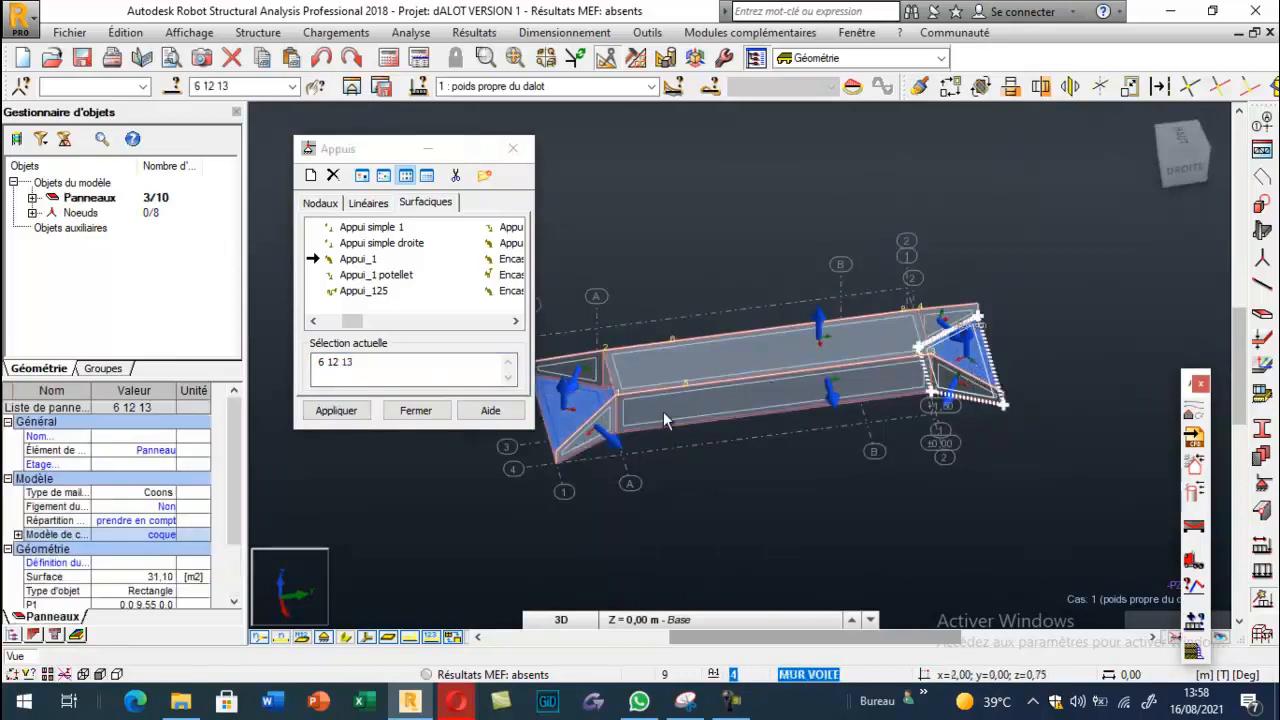
click(350, 411)
click(402, 416)
Set the meshing options of all panels to an element size of 0.5 m with automatic method selection
click(485, 57)
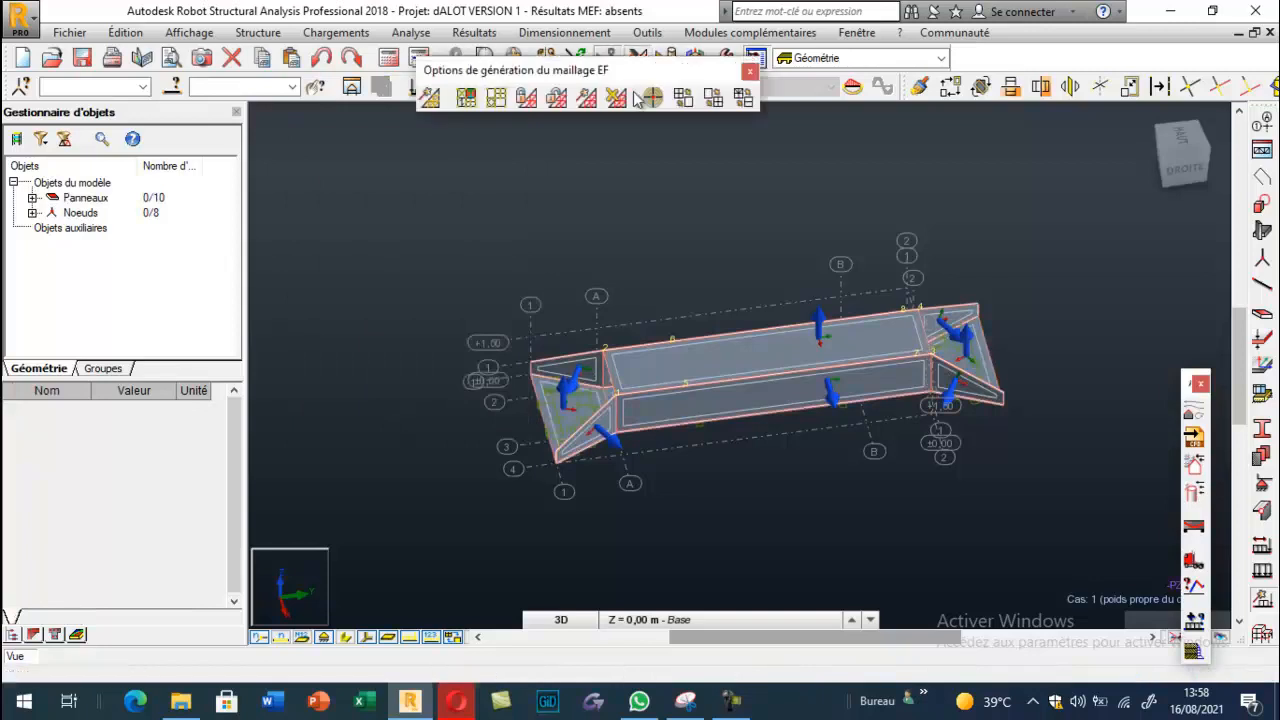
click(496, 100)
click(688, 389)
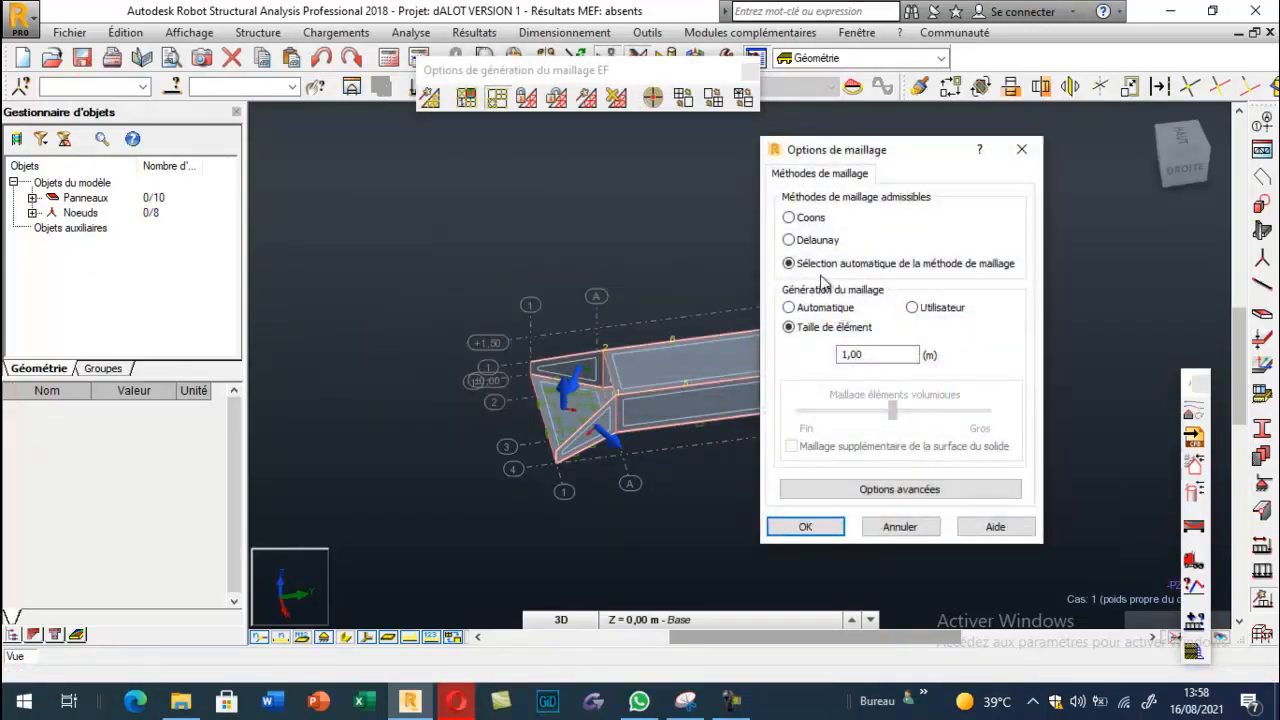
double_click(868, 352)
text(0 9)
text(.5)
click(805, 527)
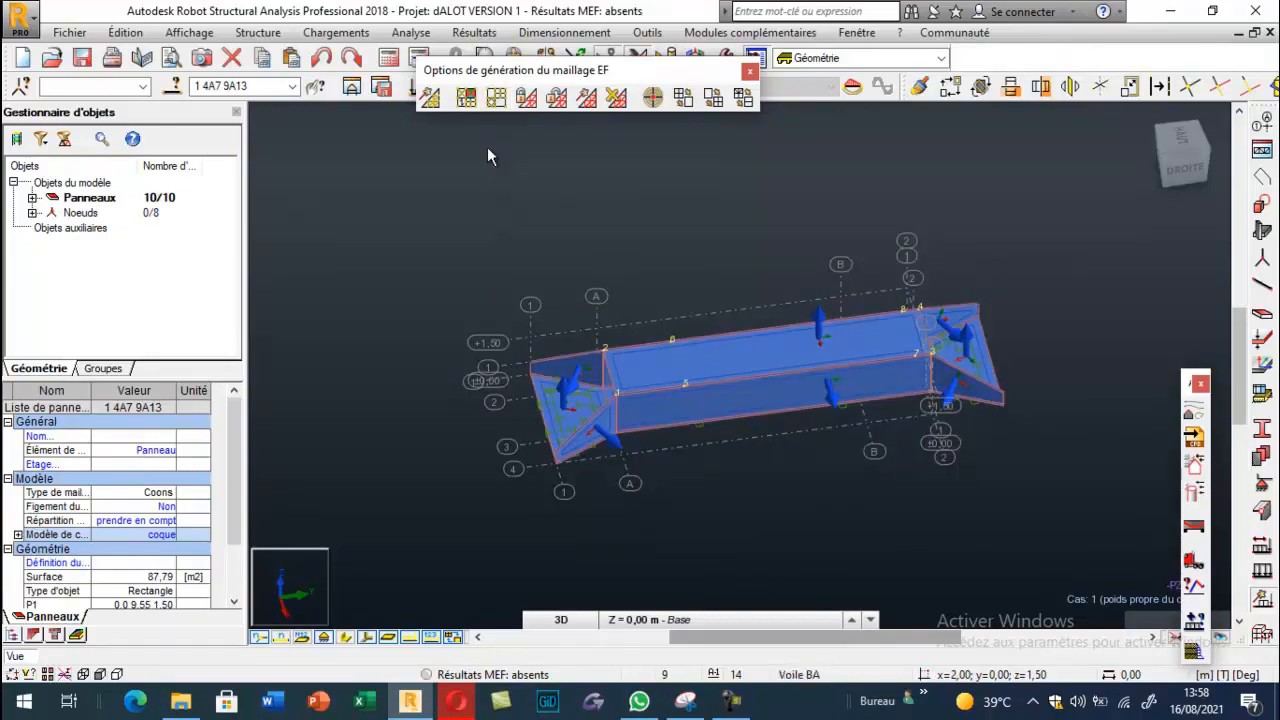
Generate the finite element mesh on all panels and hide the node numbers to inspect the elastic supports under the base slab
click(430, 97)
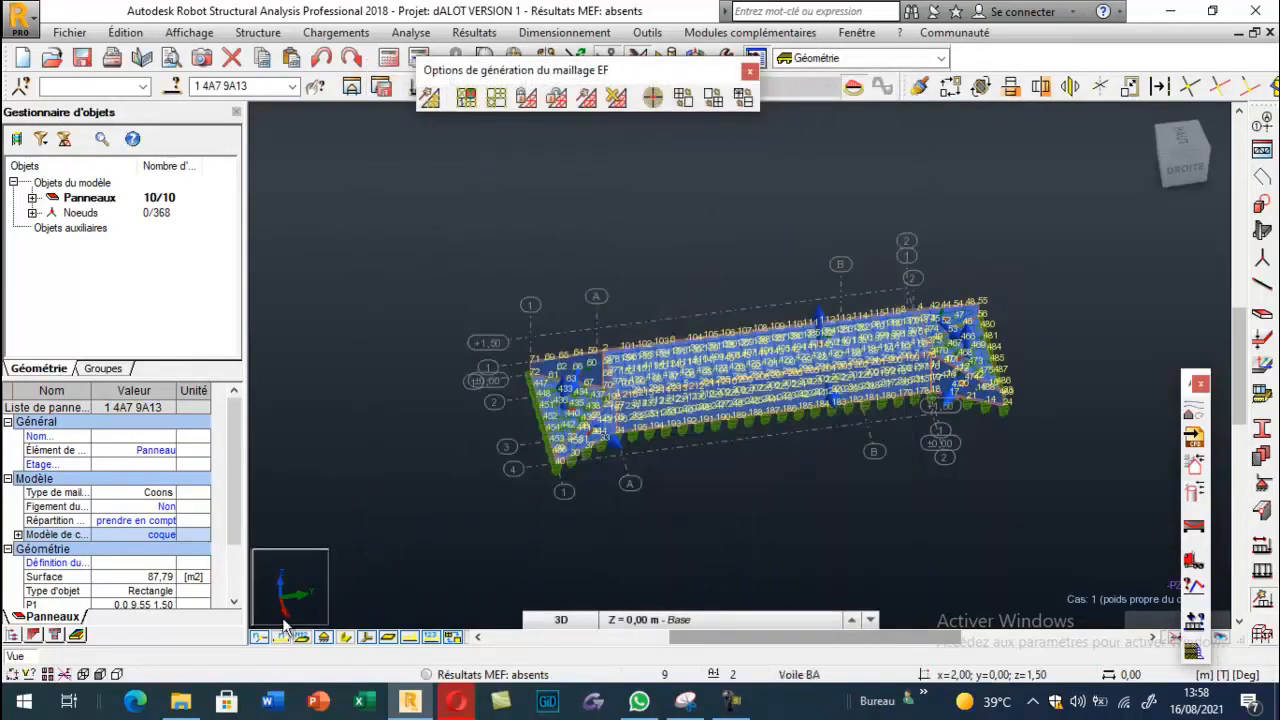
right_click(230, 318)
click(320, 411)
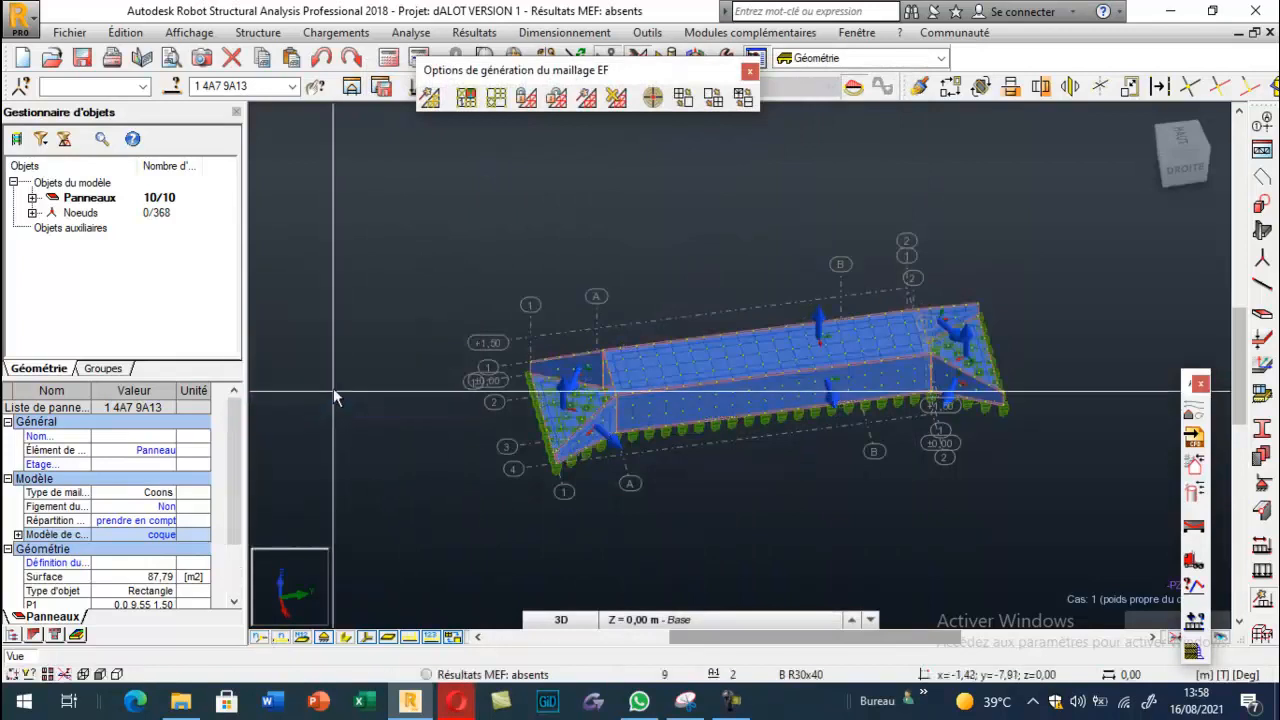
right_click(366, 369)
click(316, 444)
drag(455, 436, 607, 483)
scroll(688, 440, up, 10)
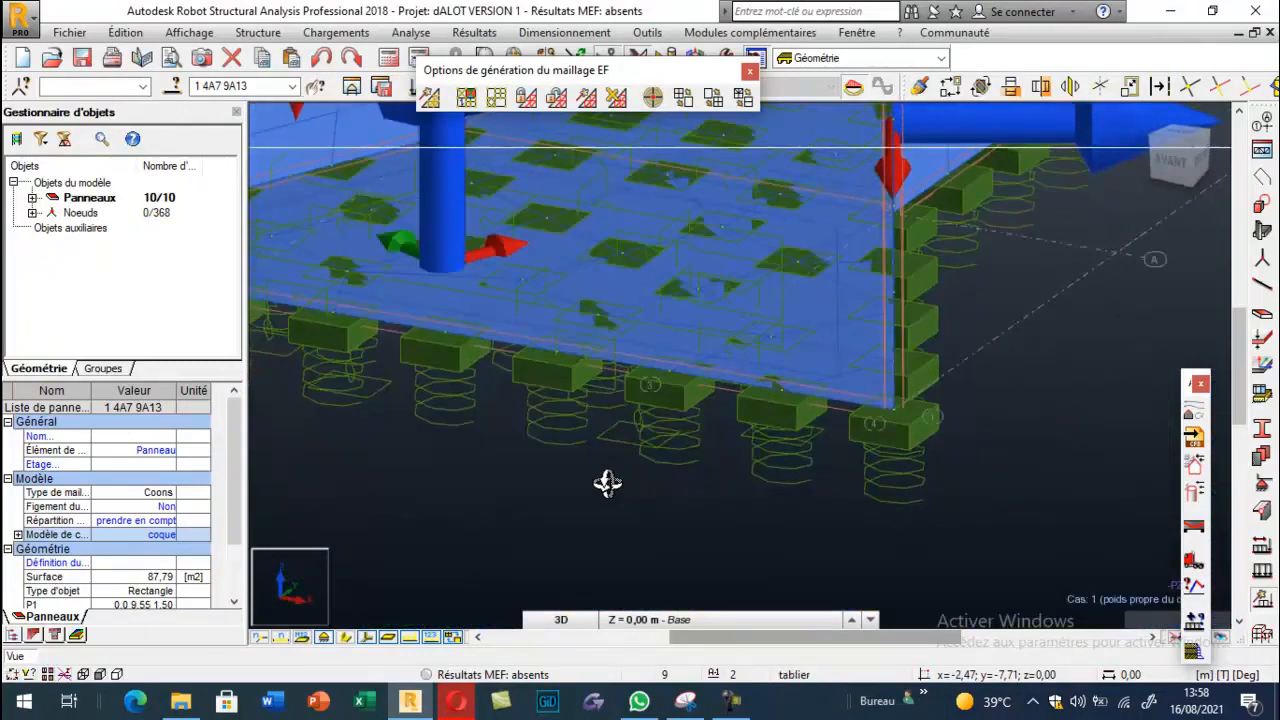
Hide the panels' local axis arrows and examine the elastic supports along the front edge of the base slab
scroll(607, 483, down, 2)
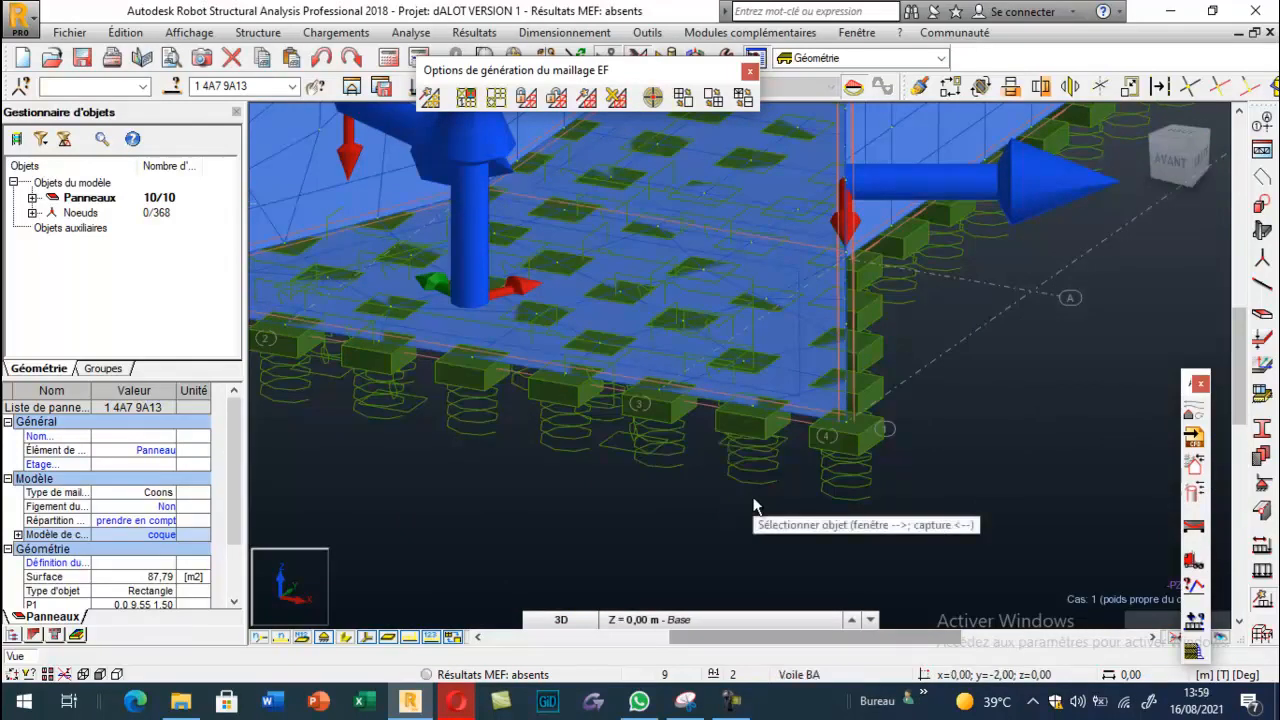
click(366, 637)
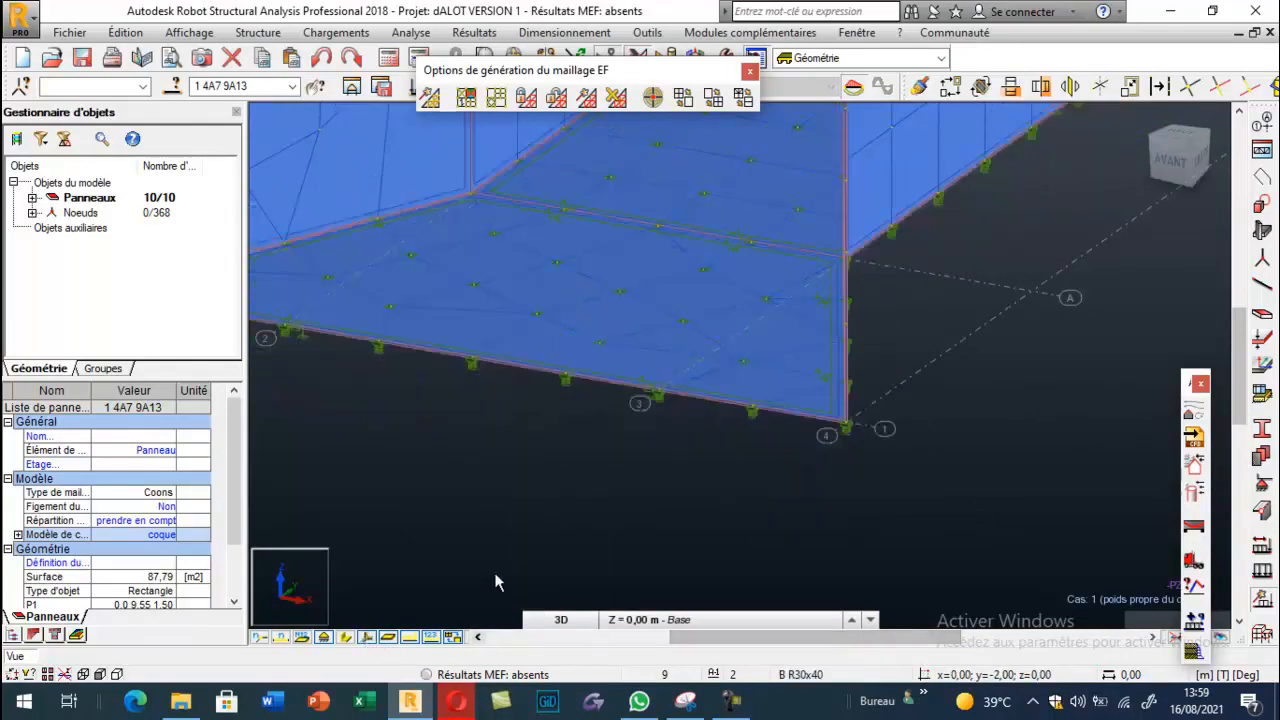
scroll(728, 432, up, 5)
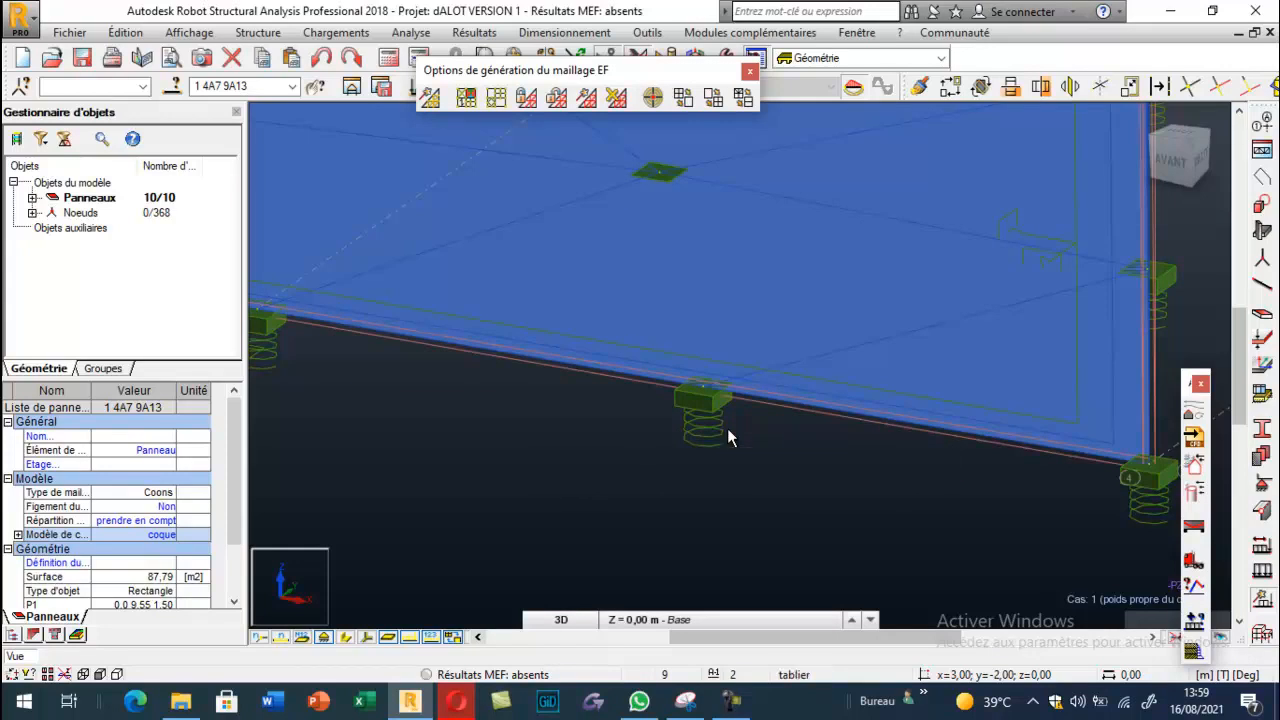
Consult the soil coefficient k table in the Snipping Tool capture, return to the Robot model and clear the panel selection
click(685, 700)
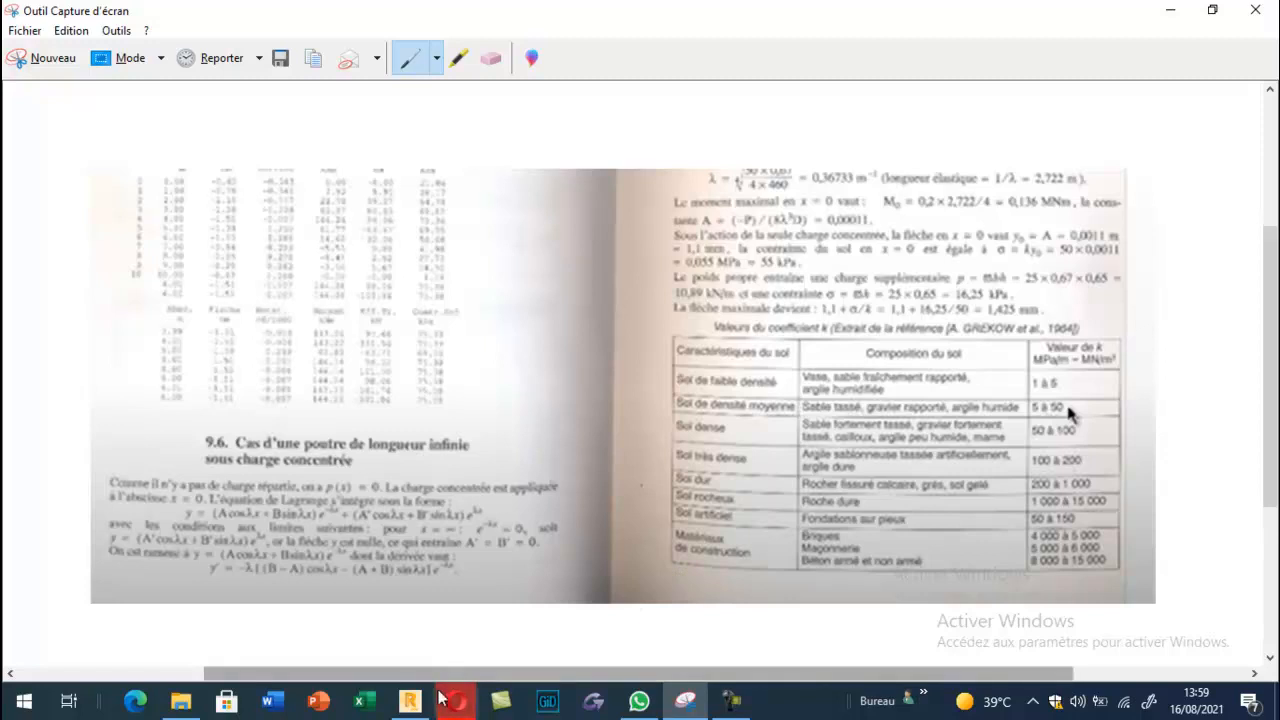
click(410, 700)
scroll(720, 497, down, 6)
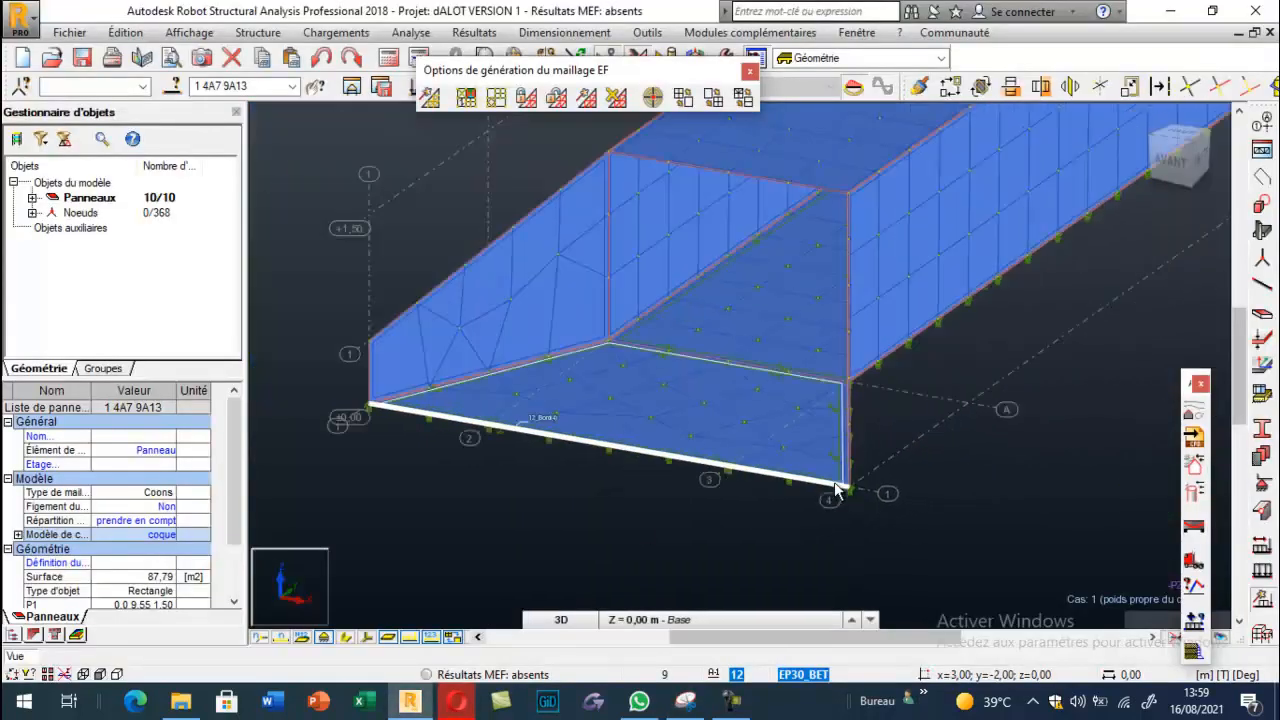
click(695, 531)
shift+middle_drag(613, 458, 790, 397)
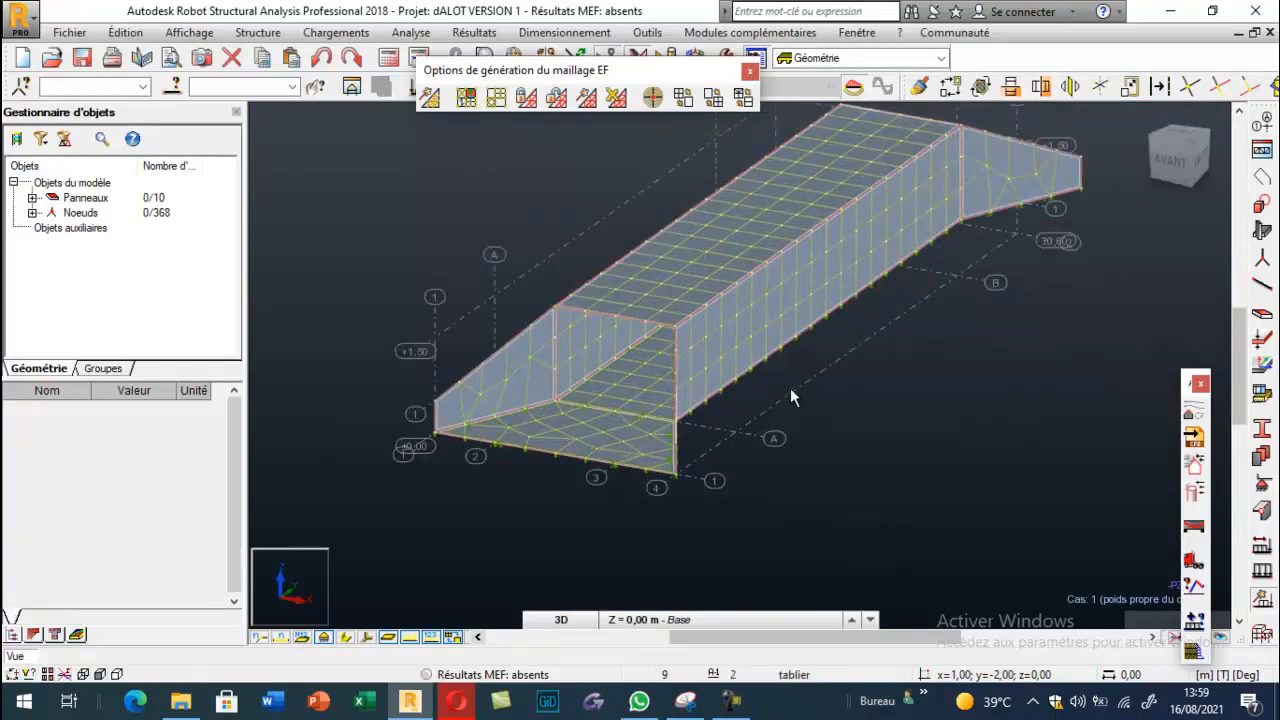